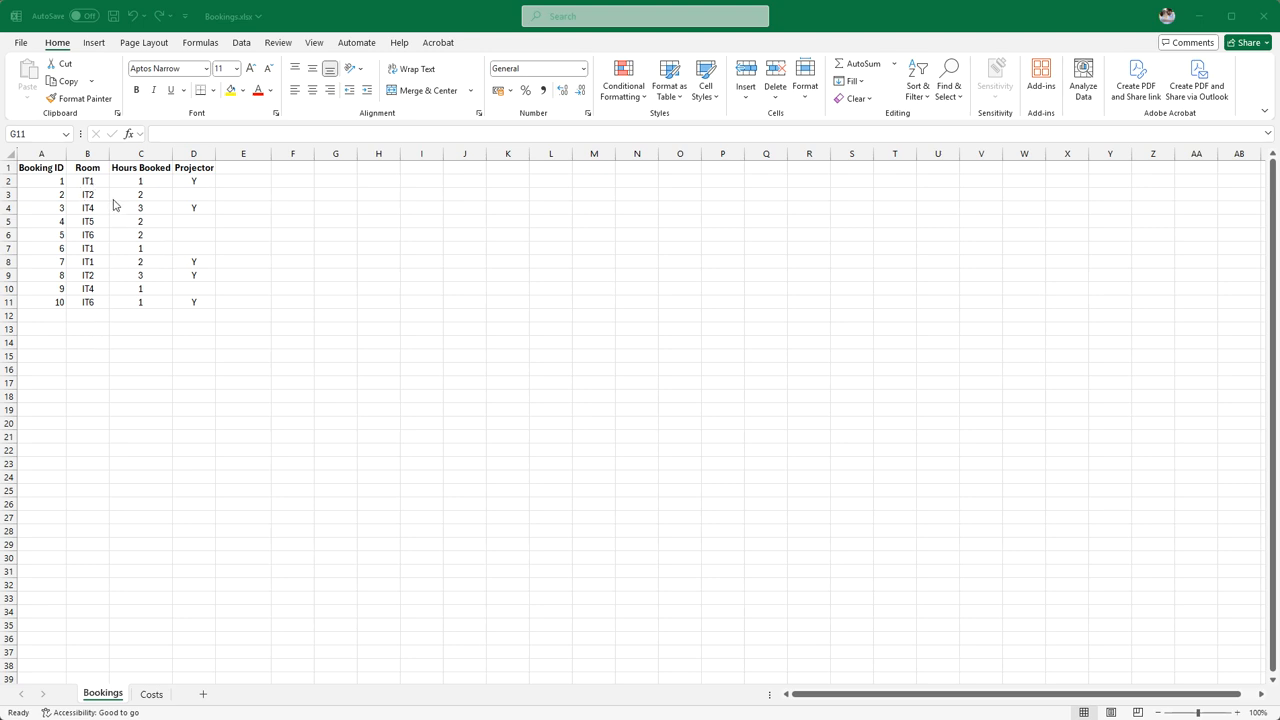
- Review the Room, Hours Booked and Projector entries for the bookings on the Bookings sheet
{"action": "left_click", "coordinate": [92, 190]}
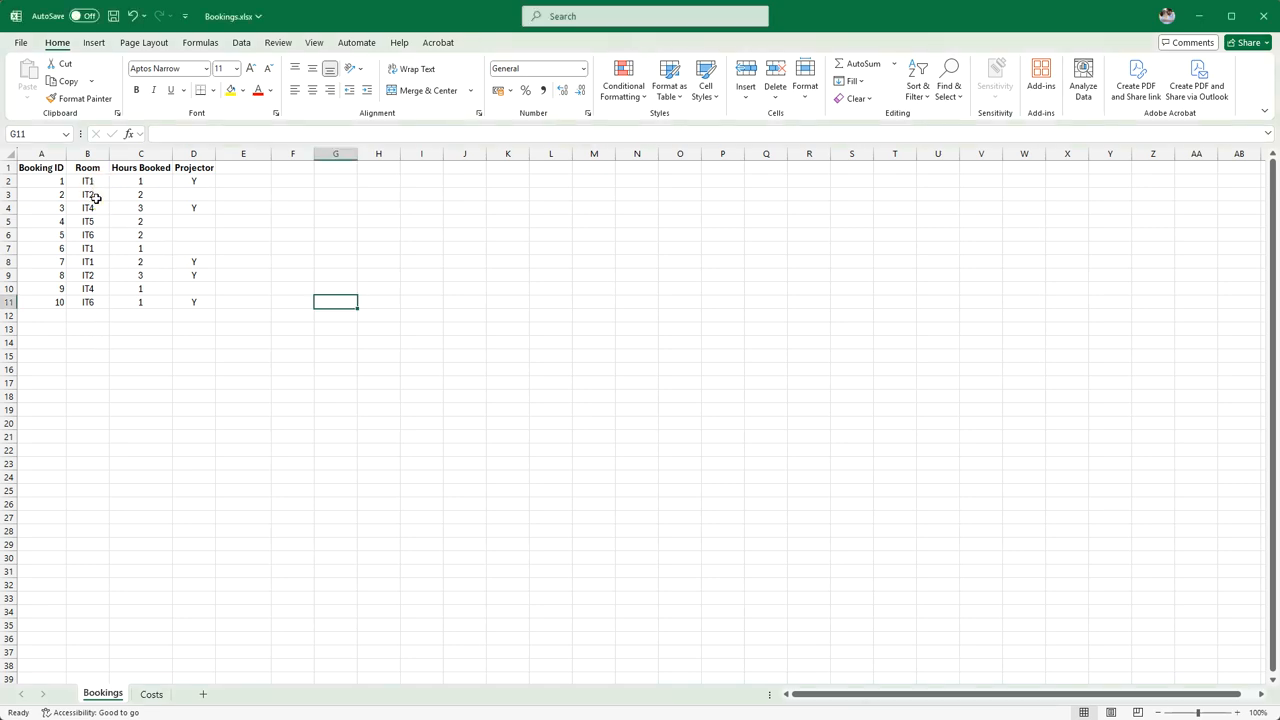
{"action": "left_click_drag", "start_coordinate": [99, 186], "coordinate": [103, 303]}
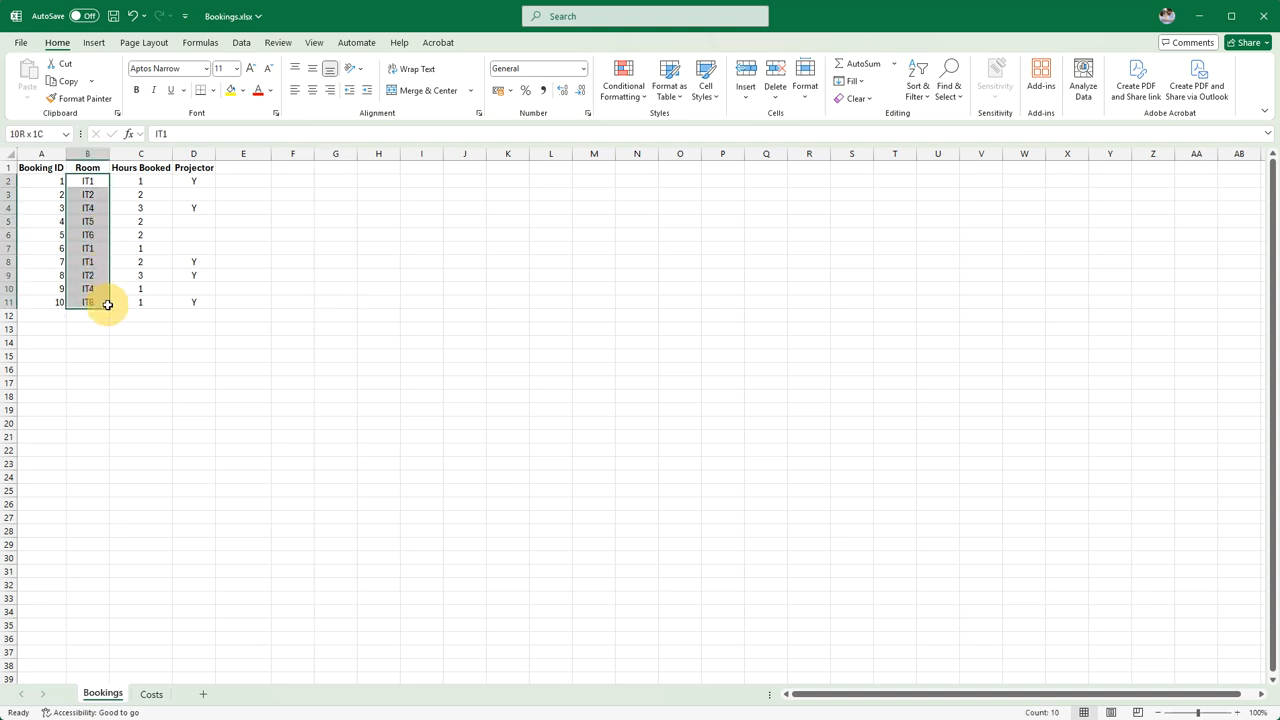
{"action": "left_click", "coordinate": [112, 367]}
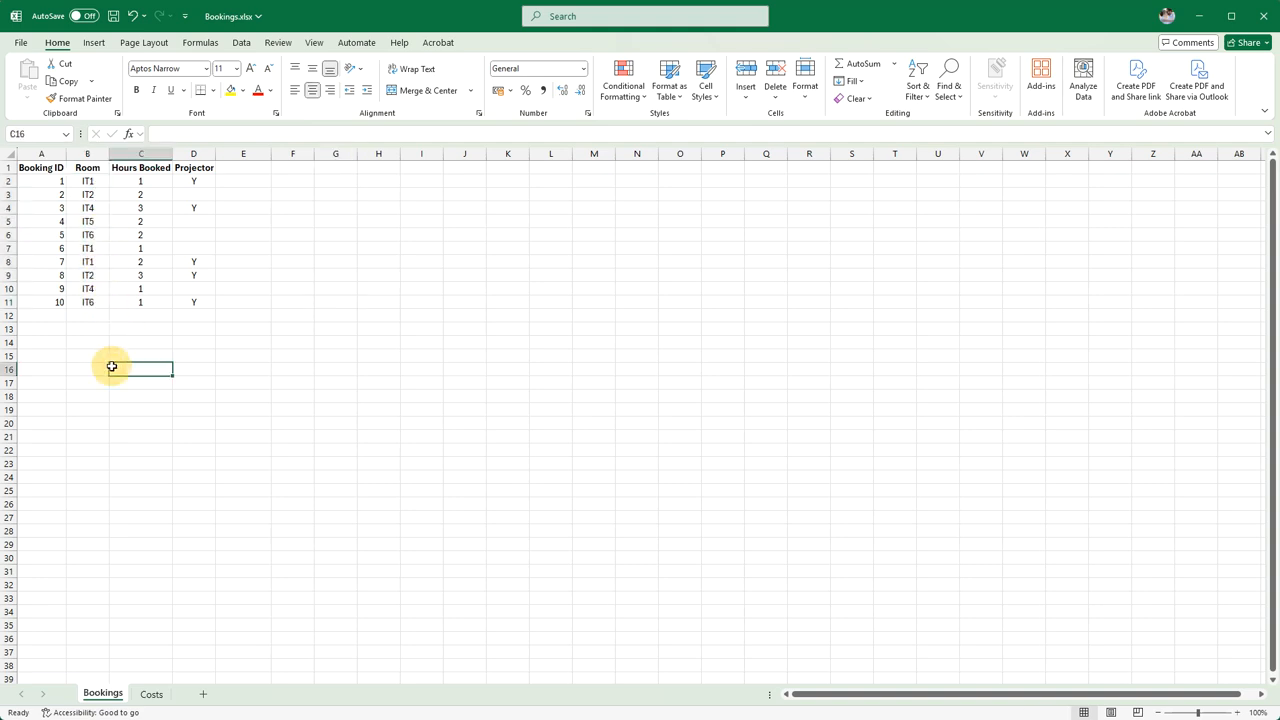
{"action": "left_click", "coordinate": [155, 187]}
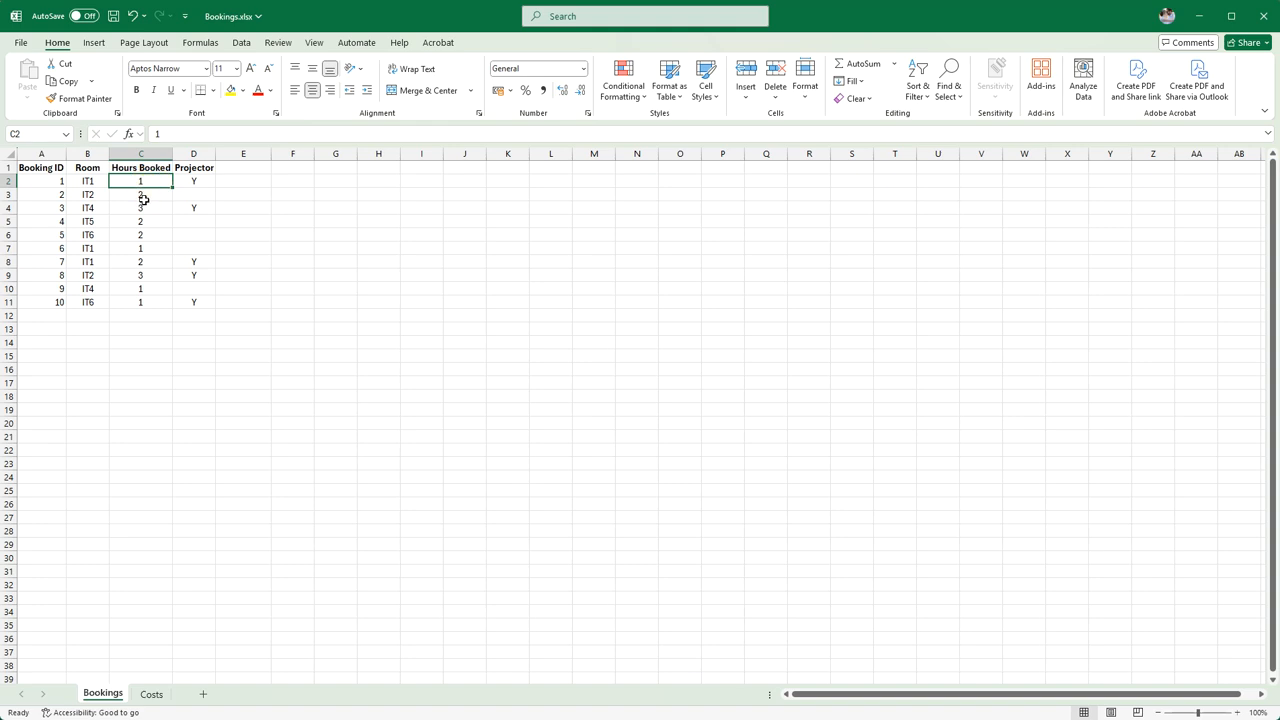
{"action": "left_click", "coordinate": [149, 198]}
{"action": "left_click", "coordinate": [151, 216]}
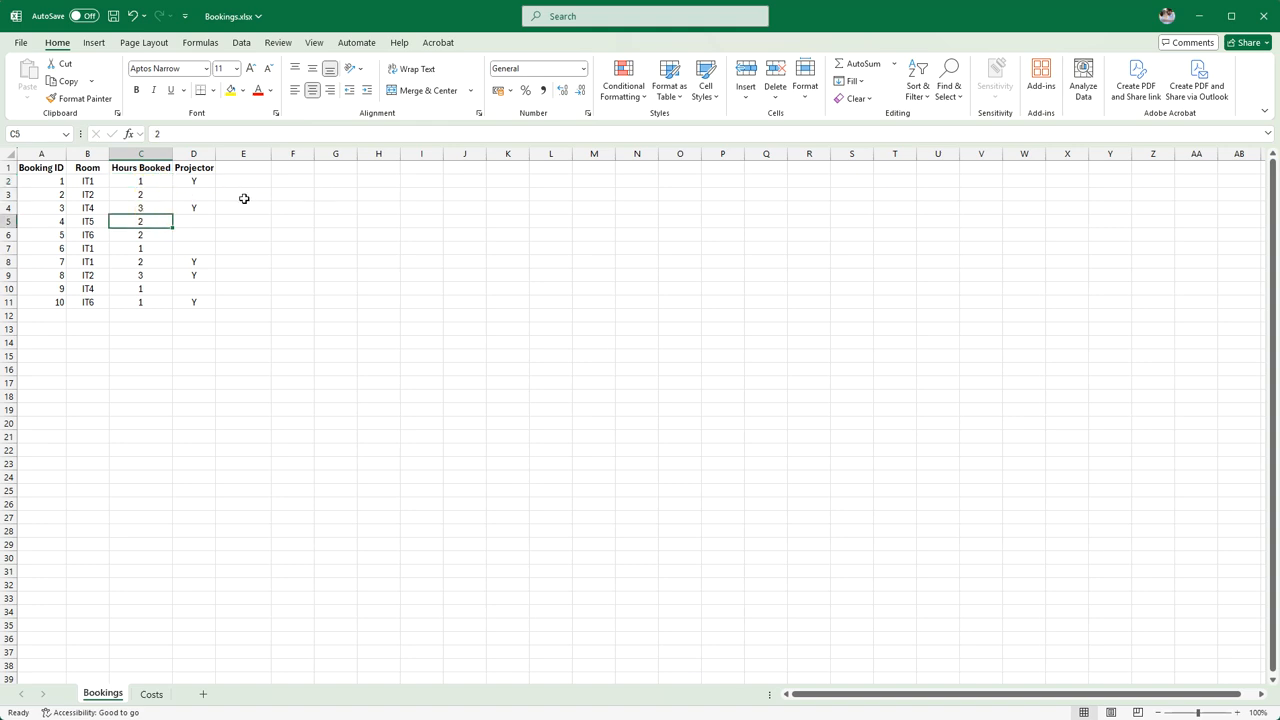
{"action": "left_click", "coordinate": [97, 184]}
{"action": "left_click", "coordinate": [152, 182]}
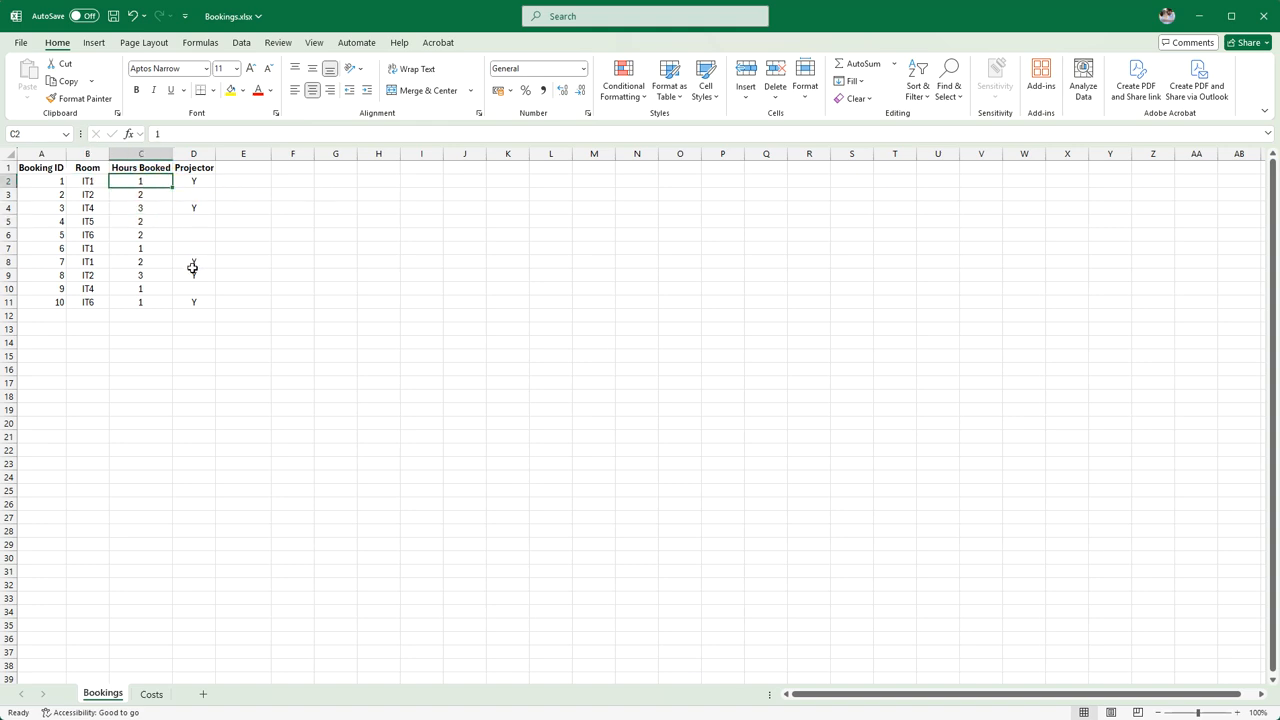
{"action": "left_click", "coordinate": [103, 199]}
{"action": "left_click", "coordinate": [143, 200]}
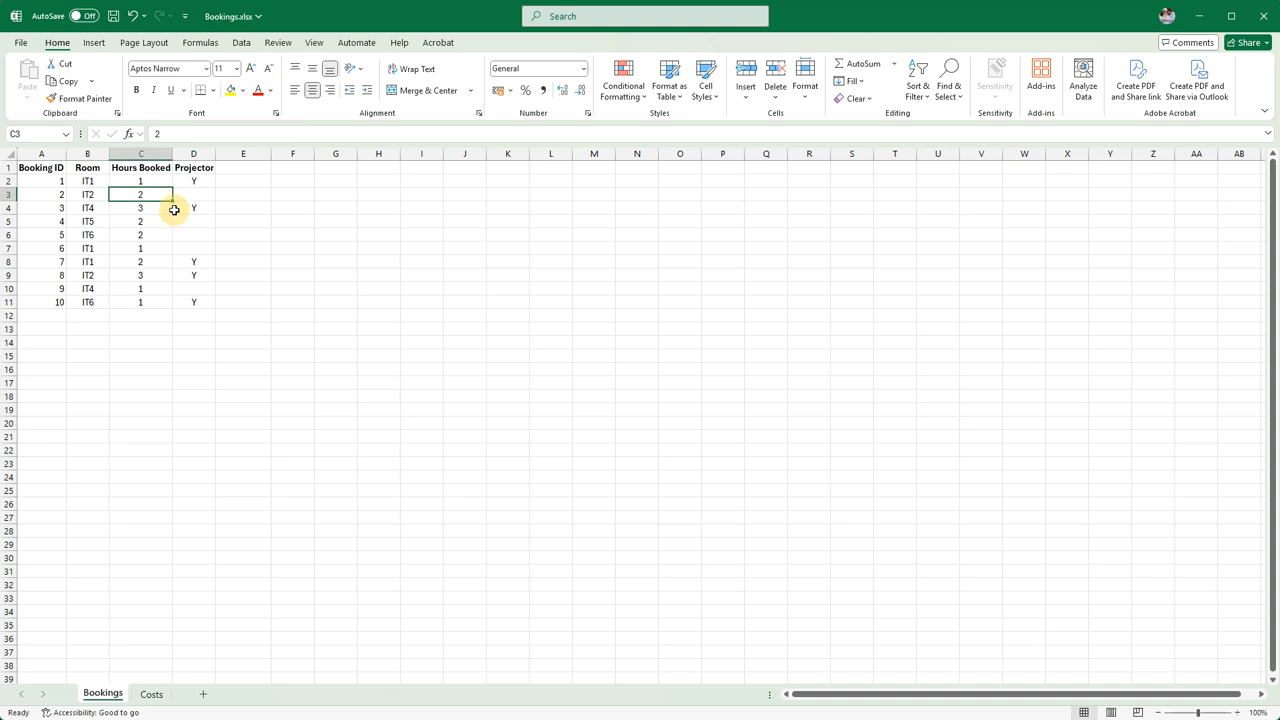
{"action": "left_click", "coordinate": [108, 213]}
{"action": "left_click", "coordinate": [161, 212]}
{"action": "left_click", "coordinate": [92, 226]}
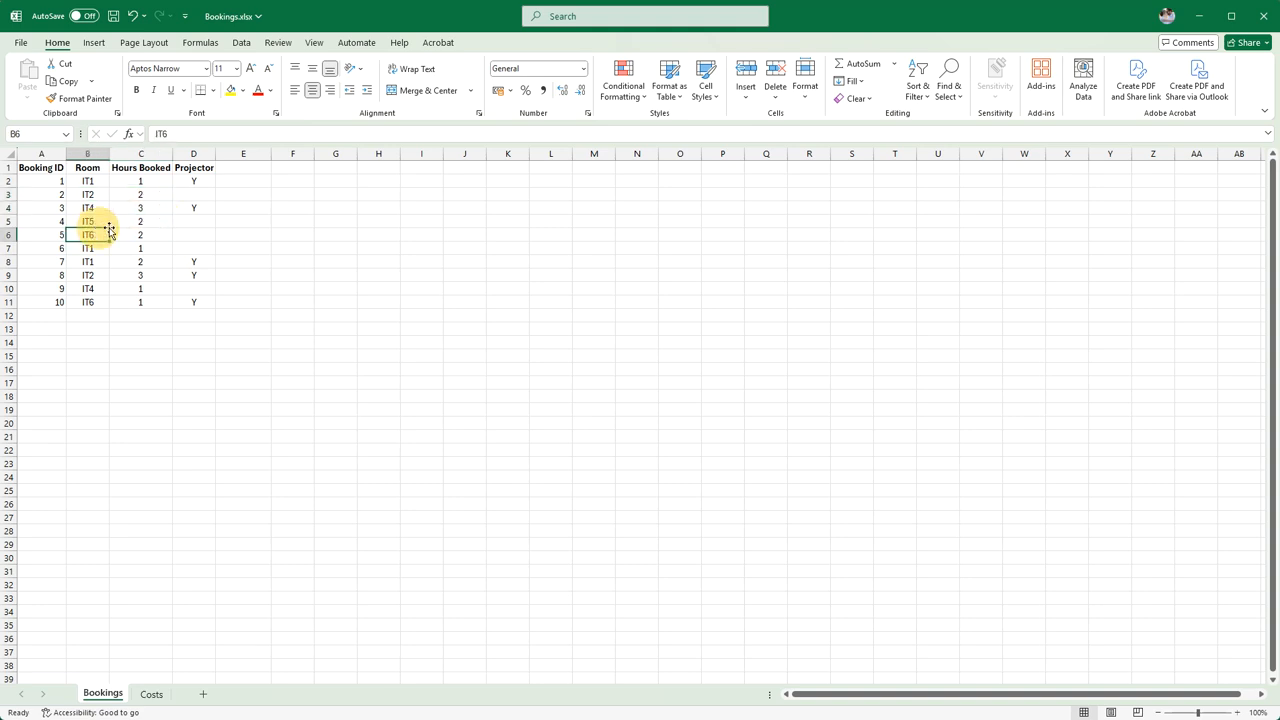
{"action": "left_click", "coordinate": [151, 220]}
{"action": "left_click", "coordinate": [92, 222]}
{"action": "left_click", "coordinate": [170, 226]}
{"action": "left_click_drag", "start_coordinate": [318, 354], "coordinate": [304, 352]}
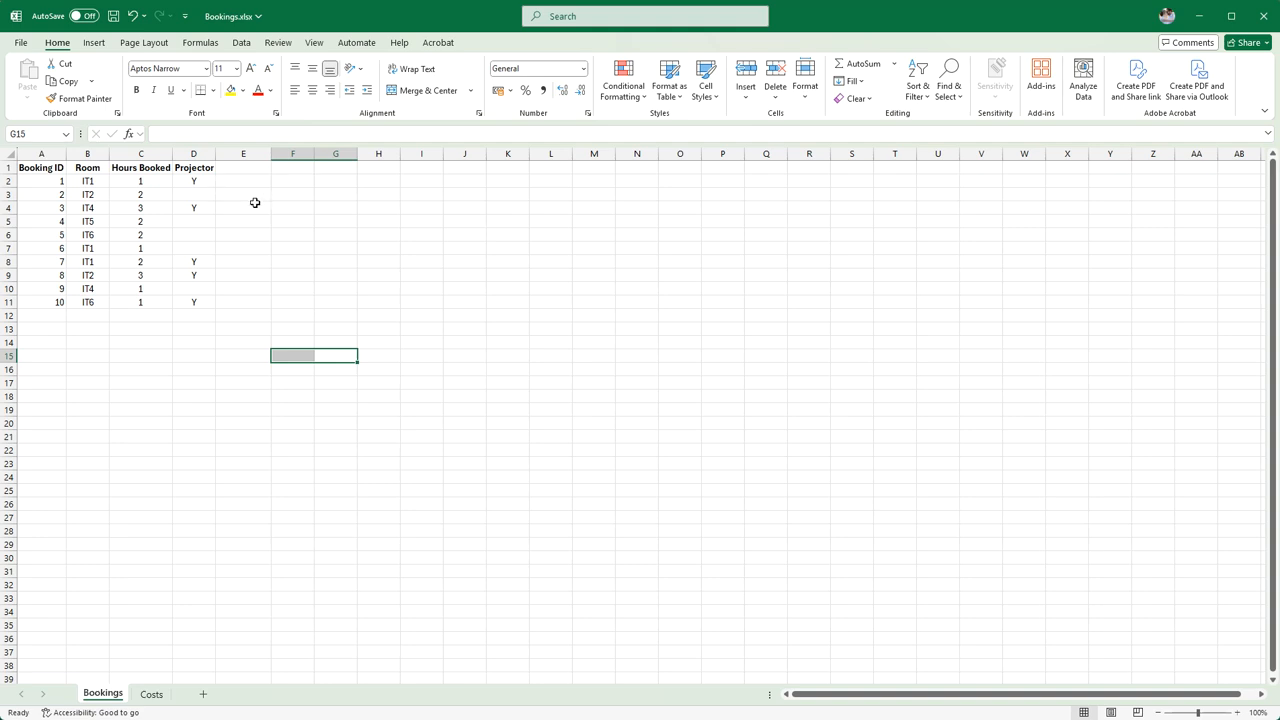
{"action": "left_click_drag", "start_coordinate": [205, 180], "coordinate": [210, 302]}
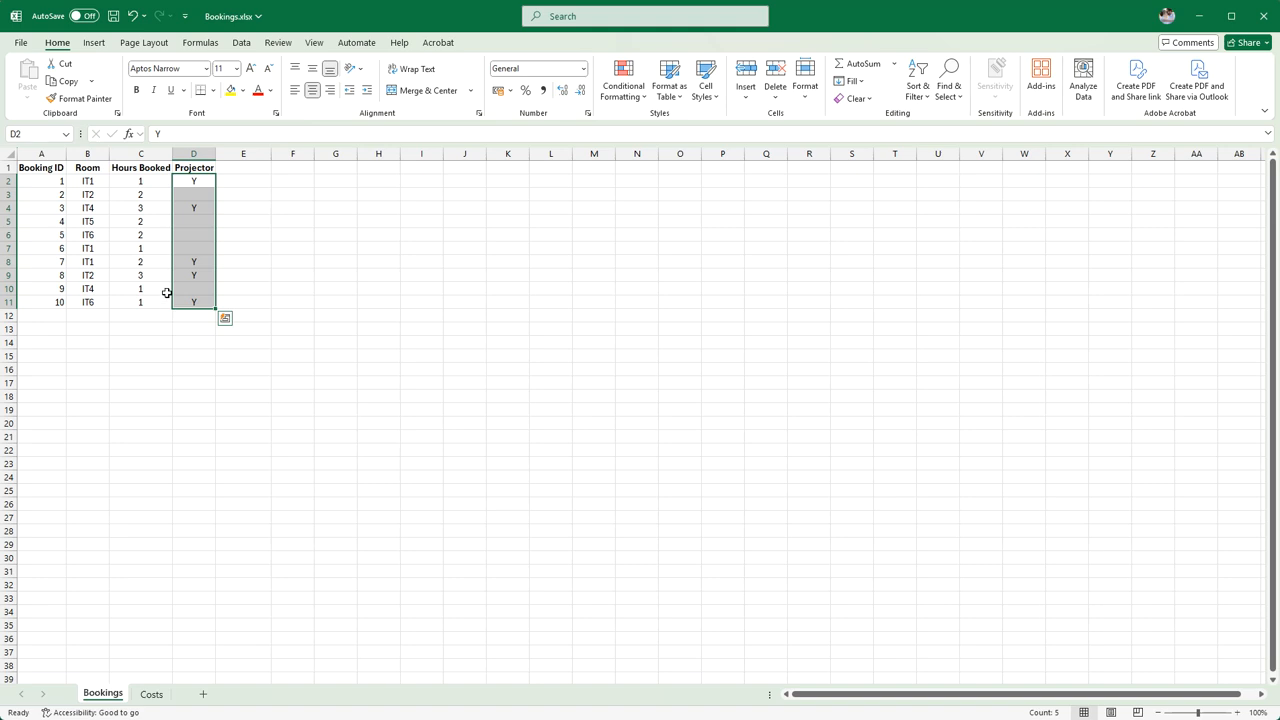
{"action": "left_click", "coordinate": [160, 369]}
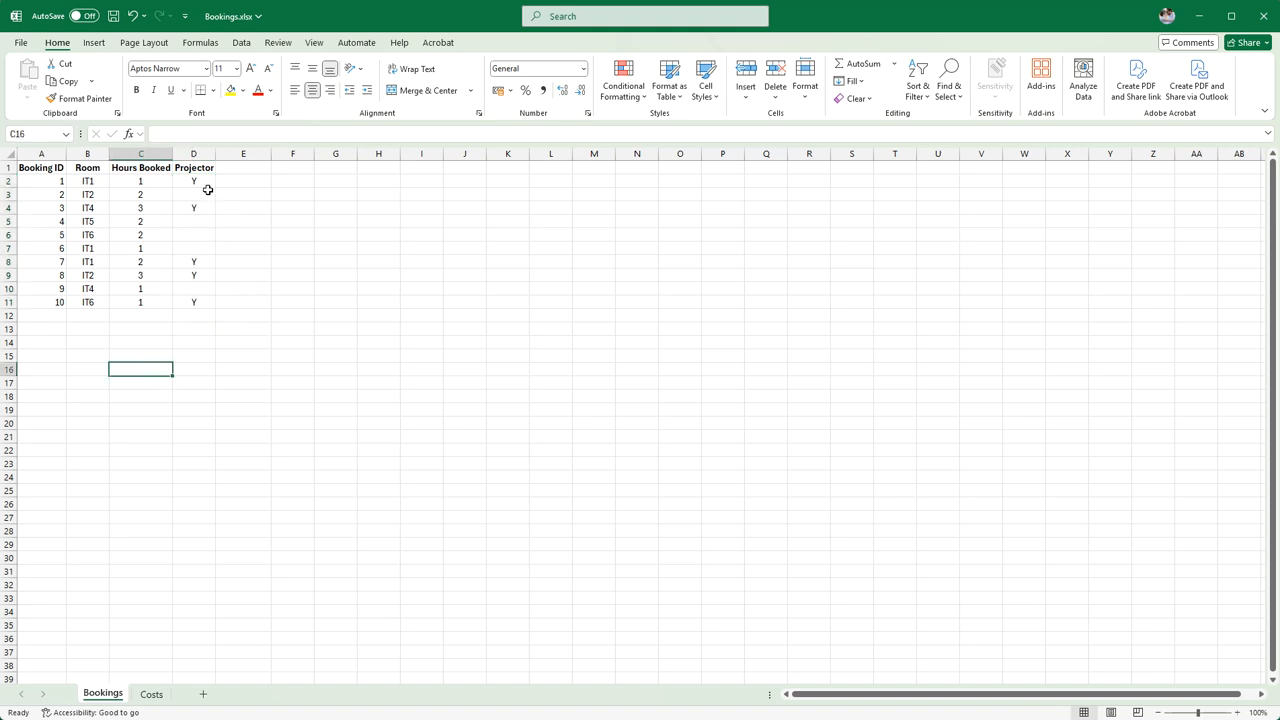
{"action": "left_click", "coordinate": [150, 183]}
{"action": "left_click", "coordinate": [195, 181]}
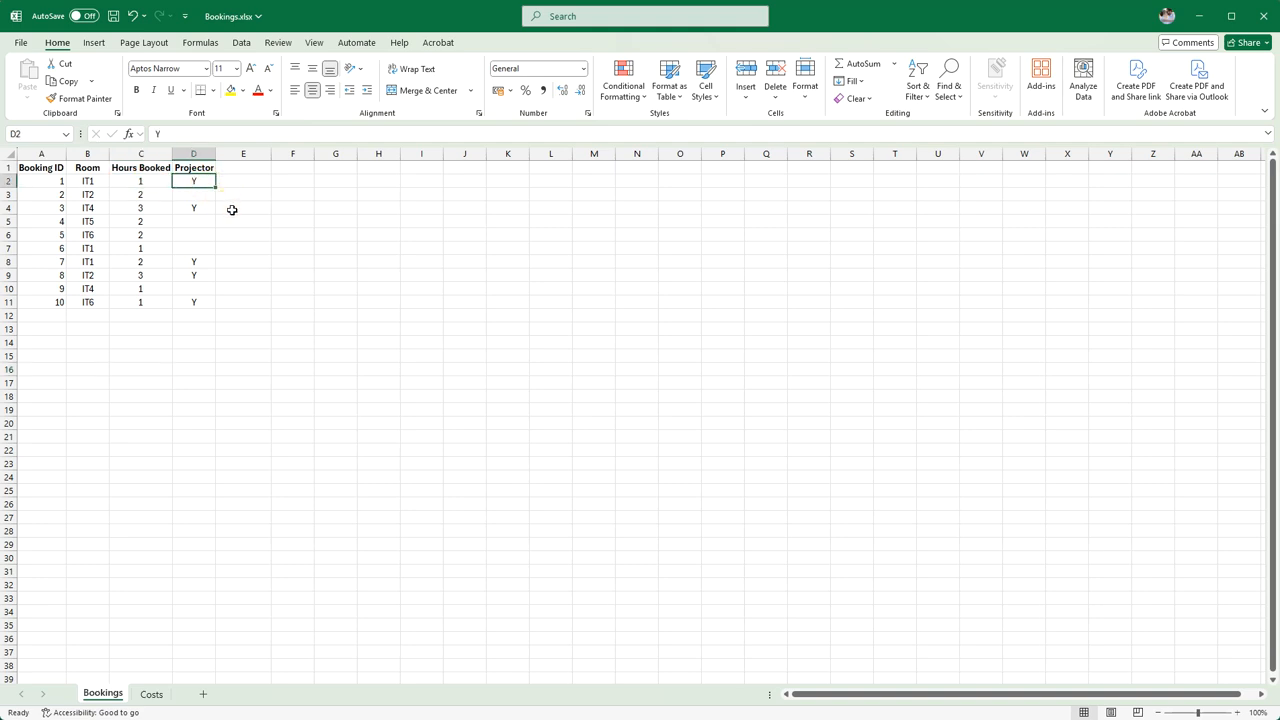
{"action": "left_click", "coordinate": [147, 207]}
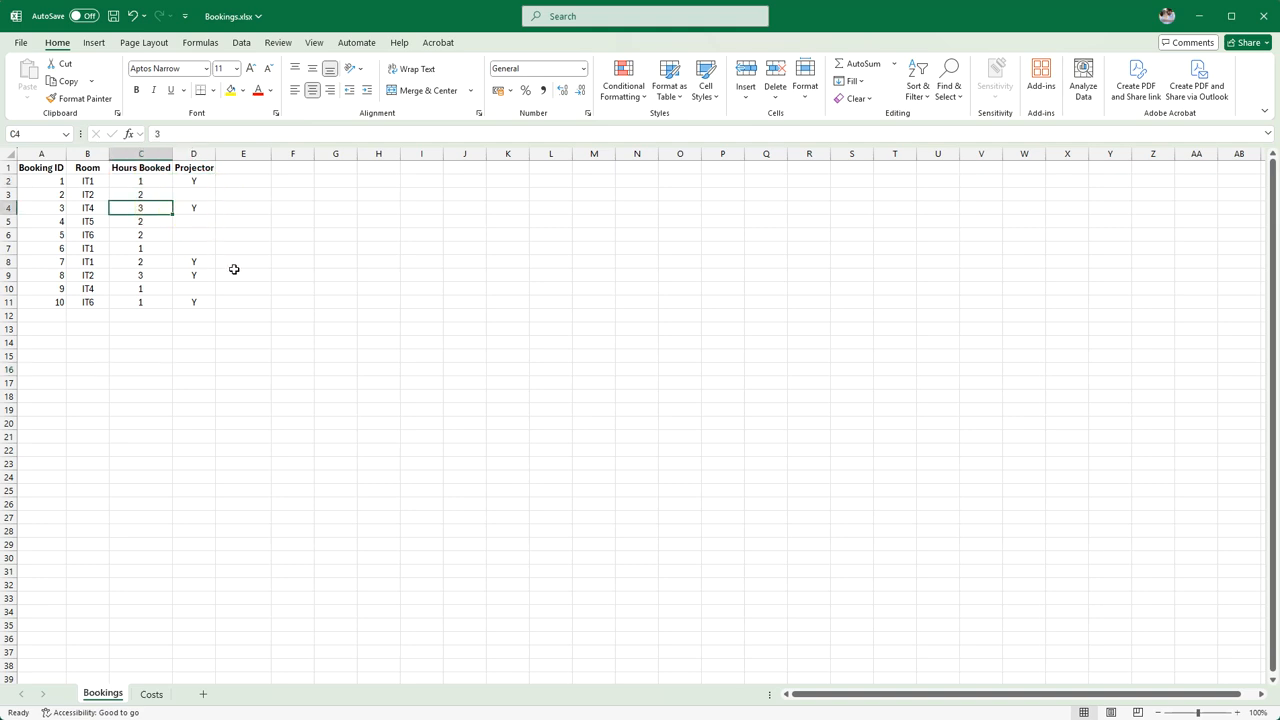
{"action": "left_click", "coordinate": [202, 205]}
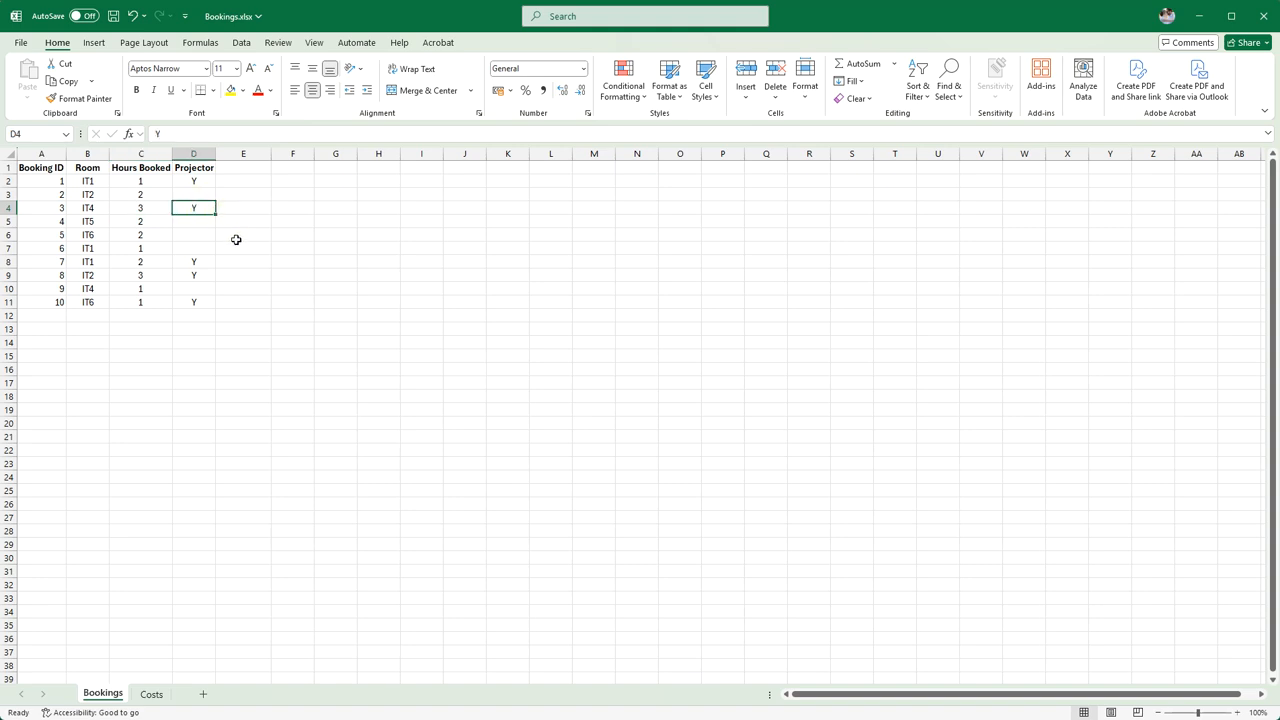
- Examine the room costs and the projector charge on the Costs sheet, and return to the Bookings sheet
{"action": "left_click", "coordinate": [148, 698]}
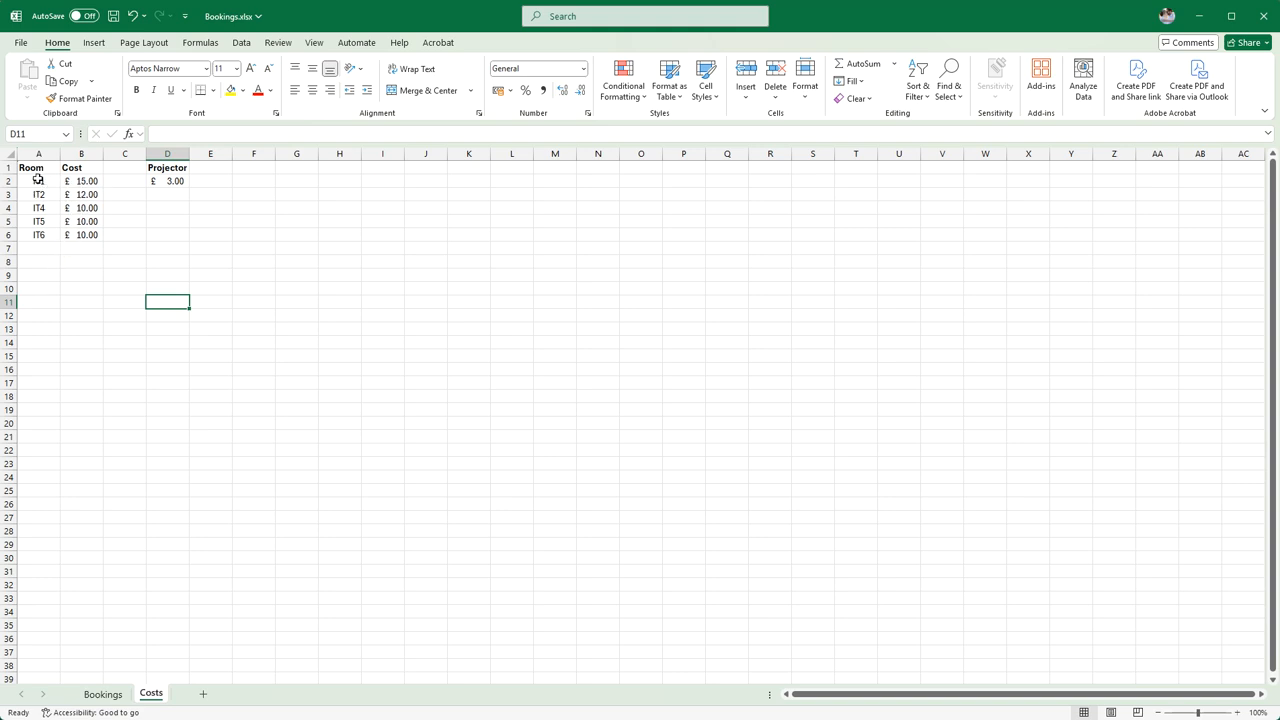
{"action": "left_click", "coordinate": [88, 181]}
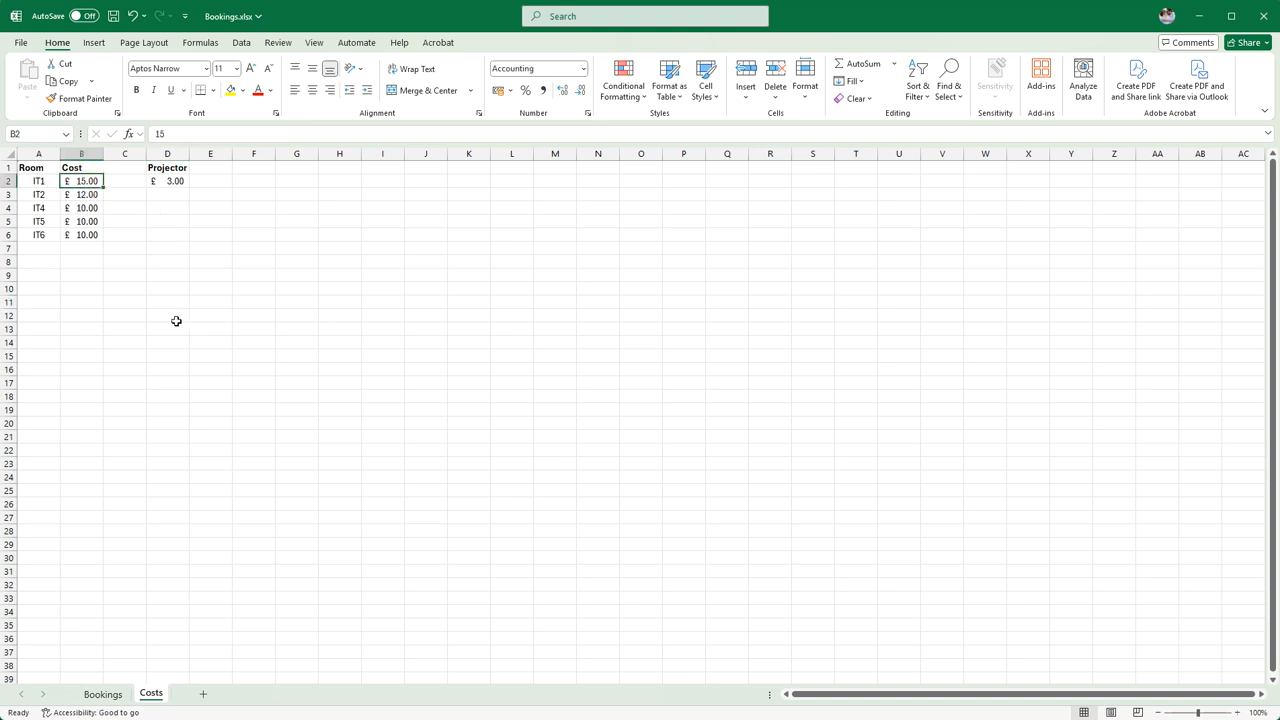
{"action": "left_click", "coordinate": [40, 194]}
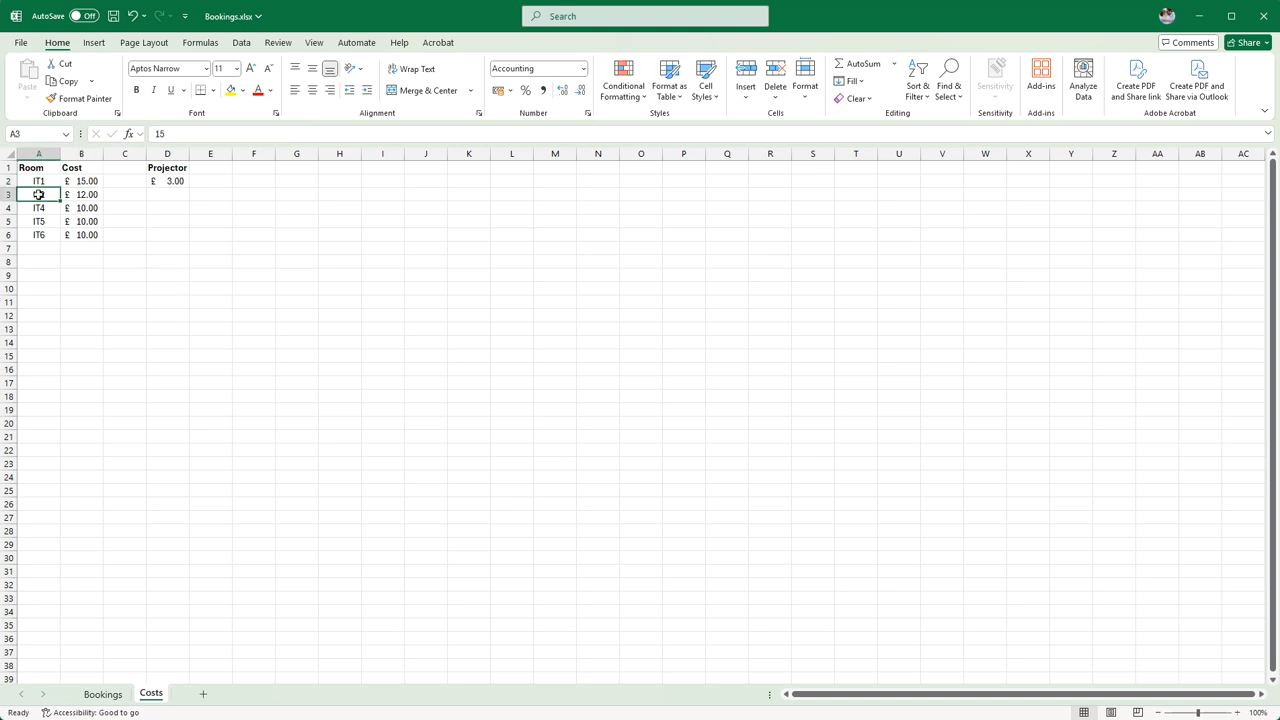
{"action": "left_click", "coordinate": [88, 194]}
{"action": "left_click", "coordinate": [112, 275]}
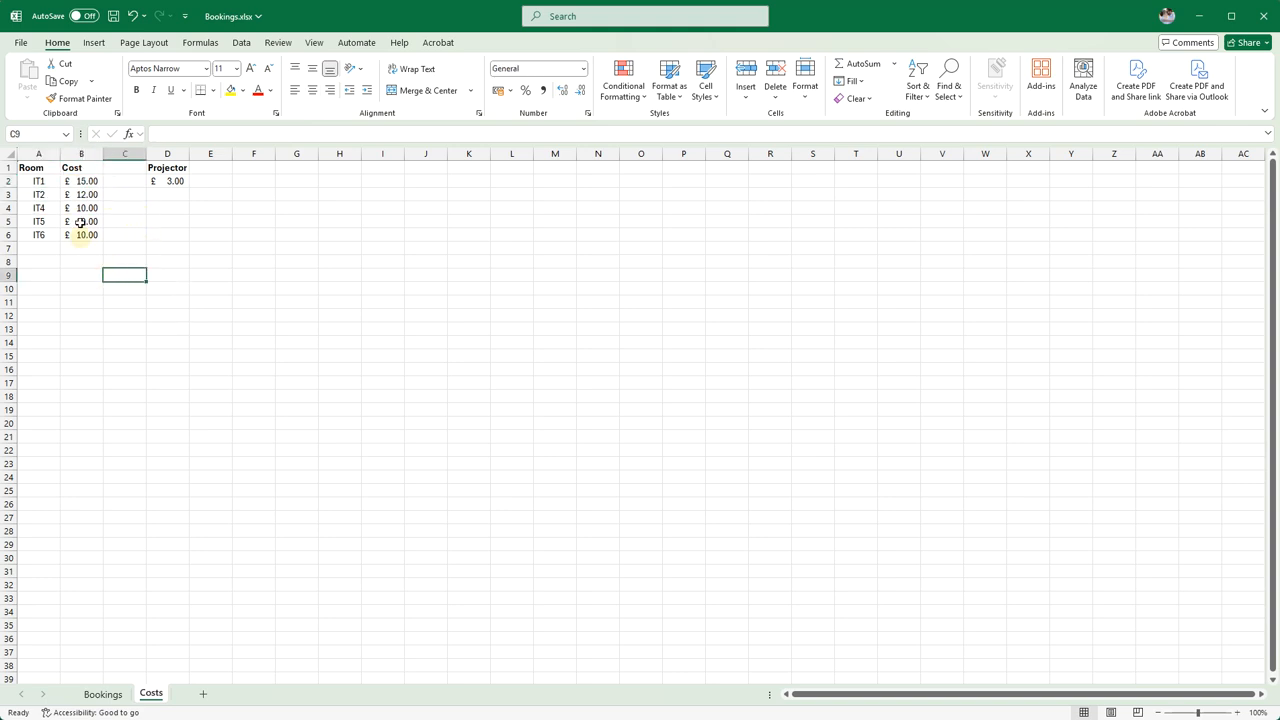
{"action": "left_click", "coordinate": [181, 183]}
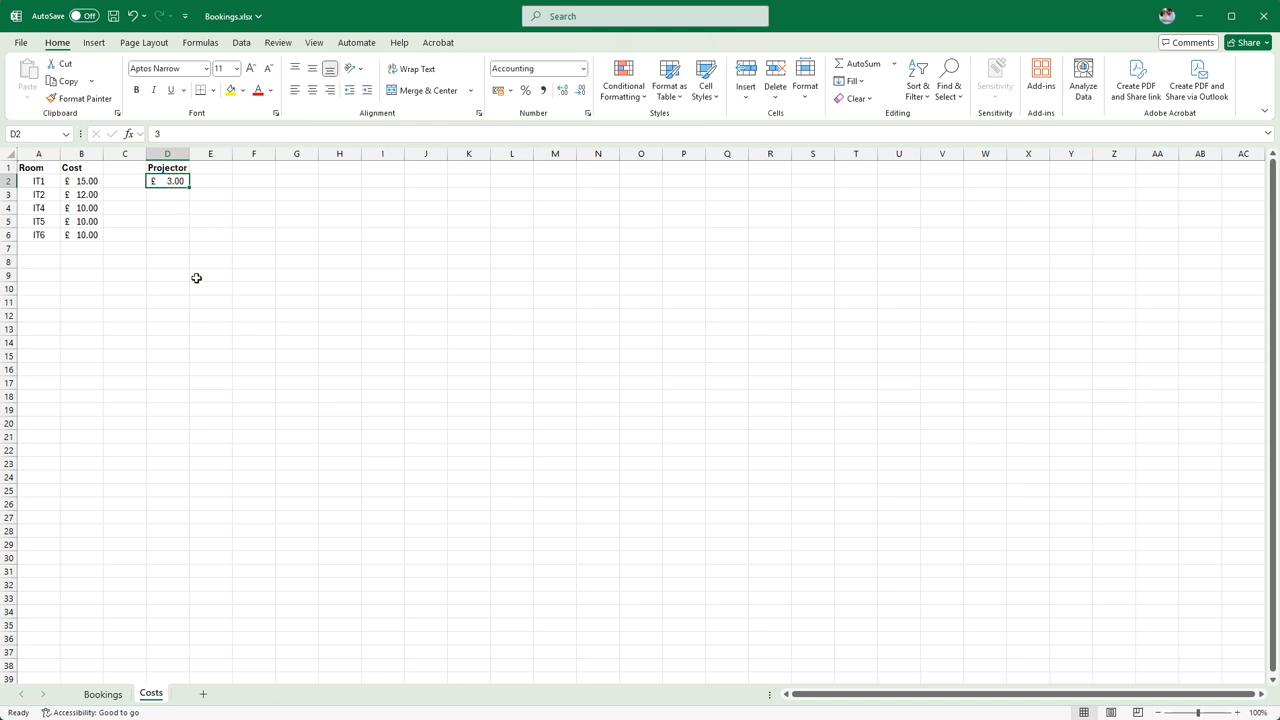
{"action": "left_click", "coordinate": [103, 694]}
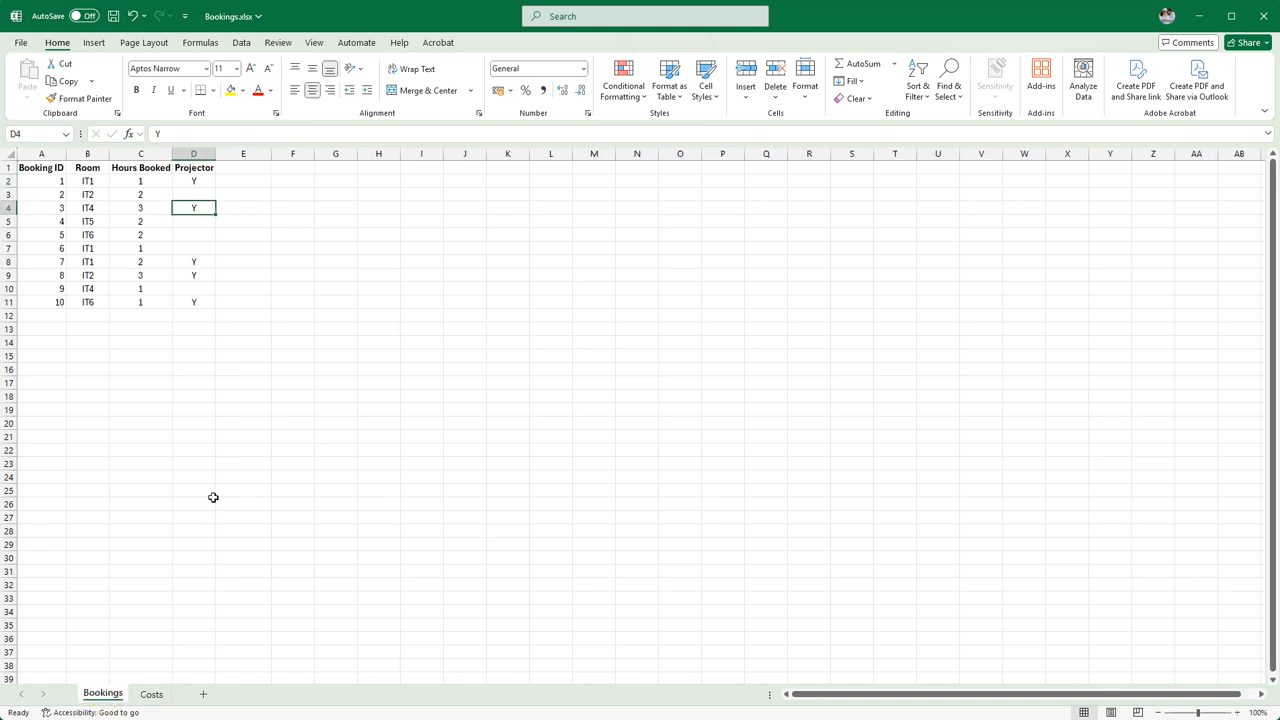
{"action": "left_click", "coordinate": [219, 405]}
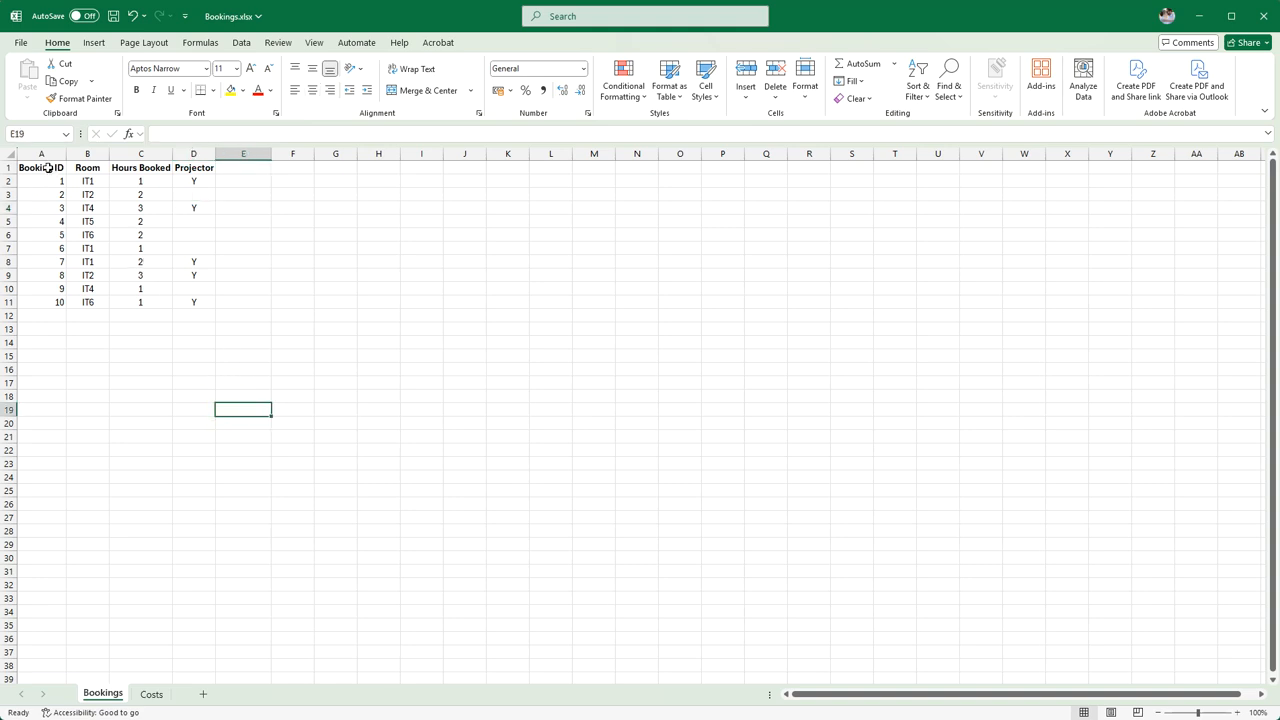
- Insert a PivotTable from the bookings data in A1:D11, placed in cell I1 of the existing Bookings worksheet
{"action": "left_click_drag", "start_coordinate": [48, 168], "coordinate": [183, 300]}
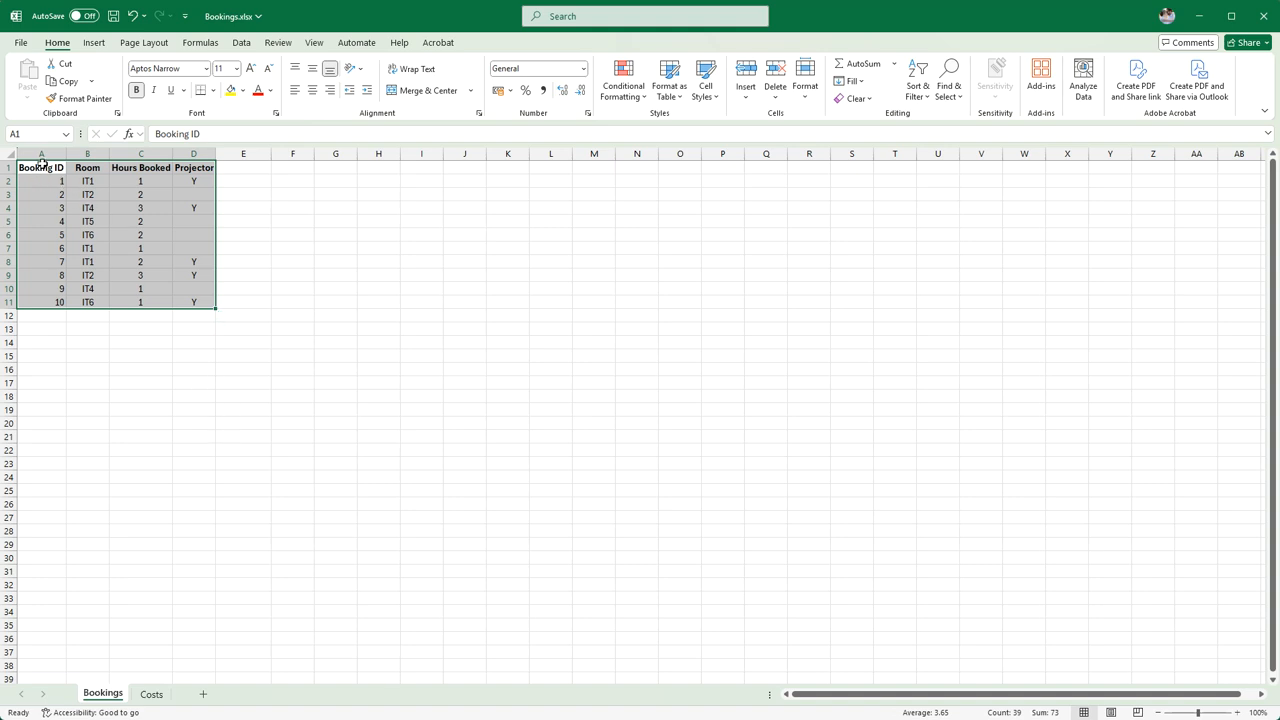
{"action": "left_click", "coordinate": [94, 42]}
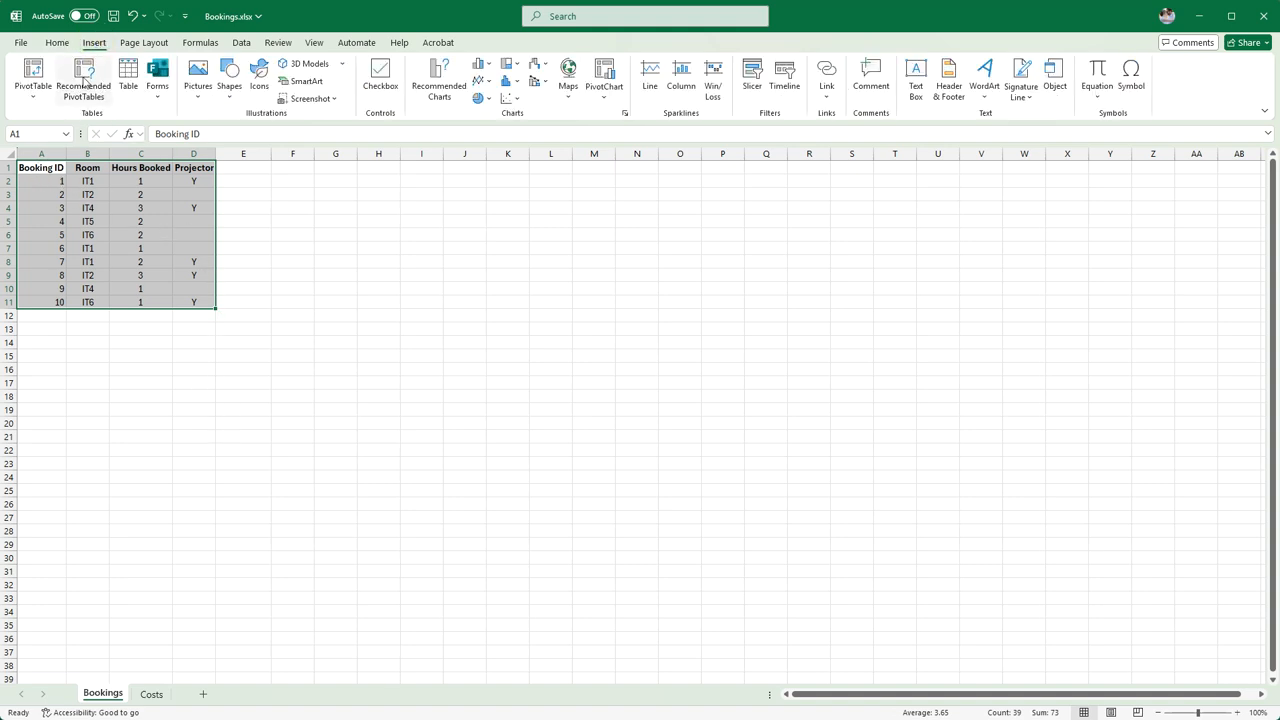
{"action": "left_click", "coordinate": [34, 78]}
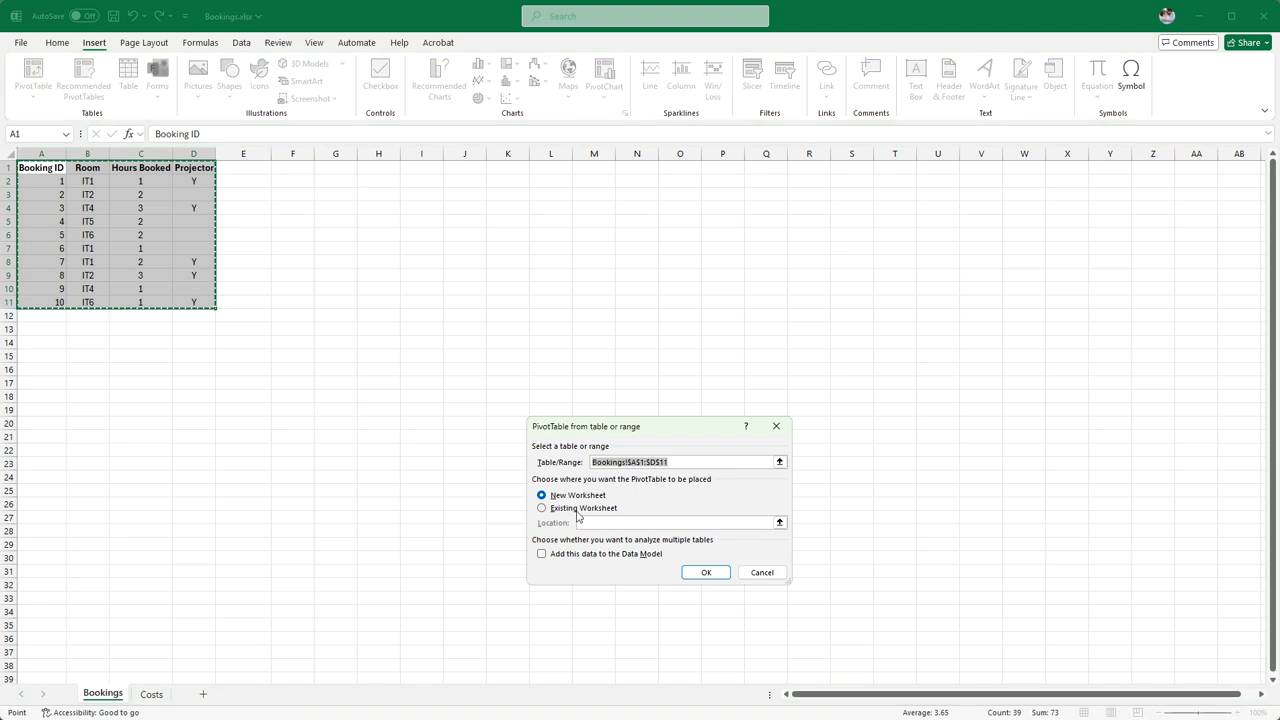
{"action": "left_click_drag", "start_coordinate": [627, 430], "coordinate": [629, 298]}
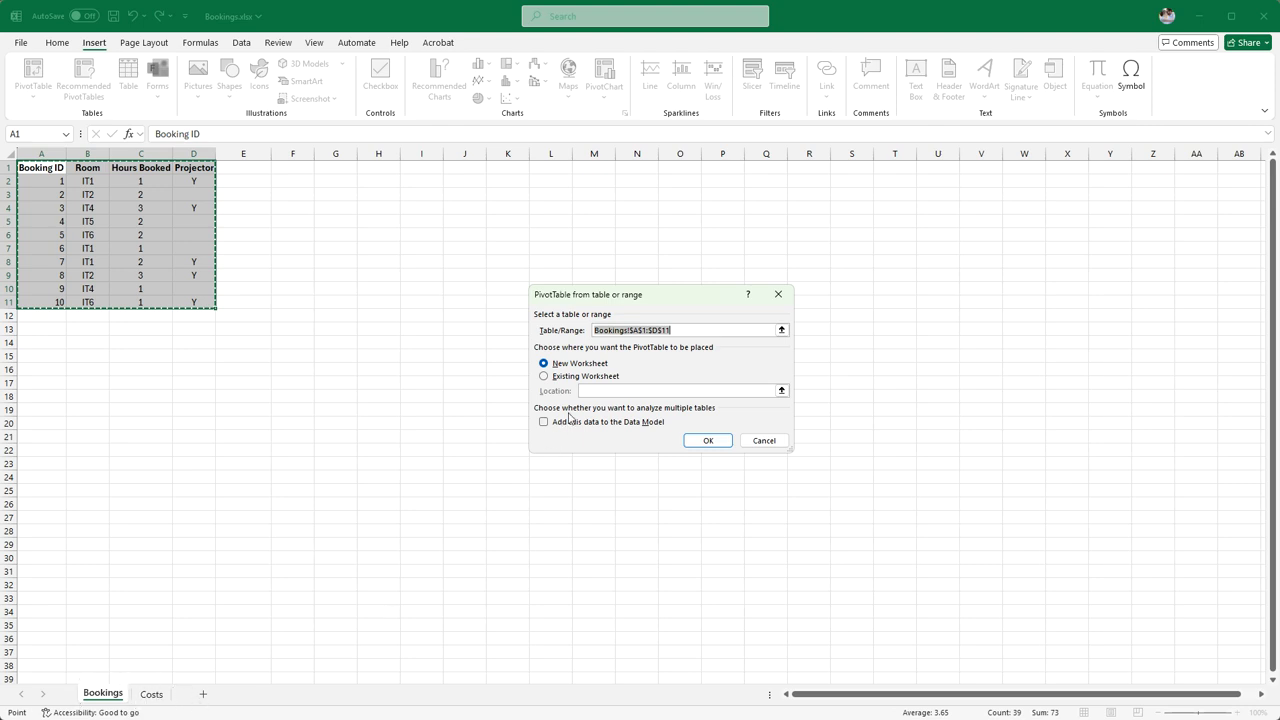
{"action": "left_click", "coordinate": [572, 377]}
{"action": "left_click", "coordinate": [781, 390]}
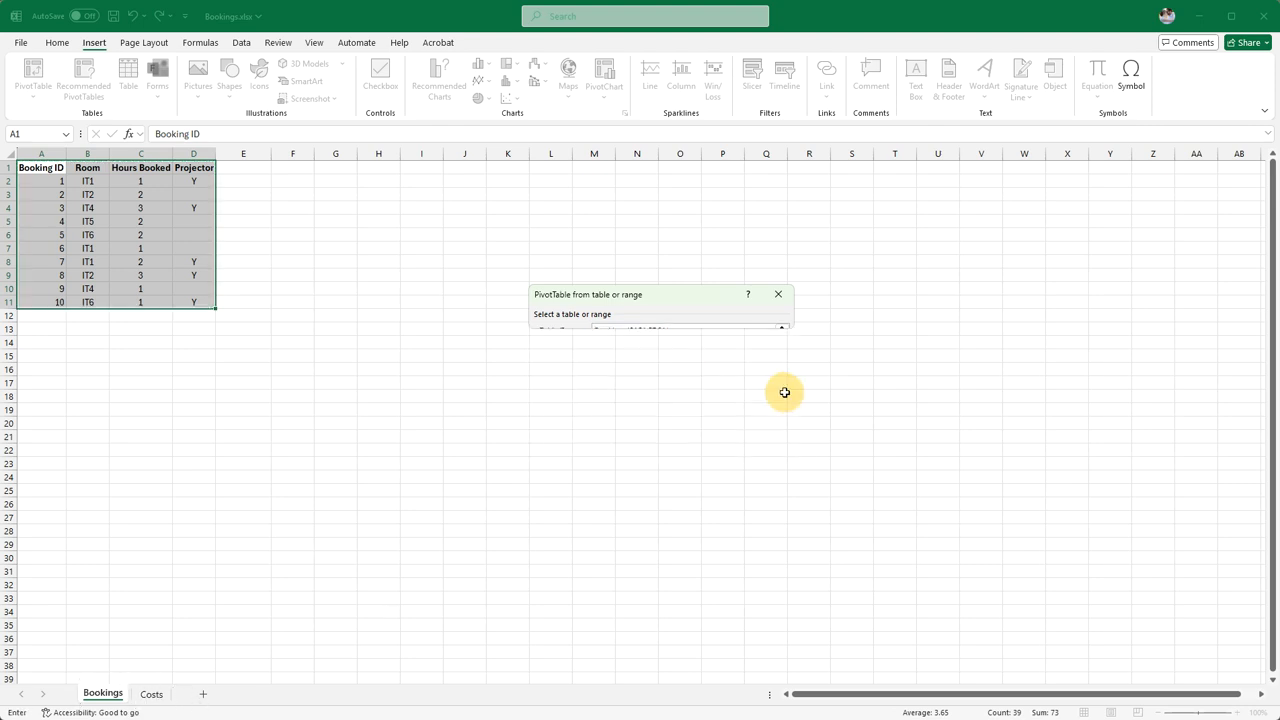
{"action": "left_click", "coordinate": [422, 183]}
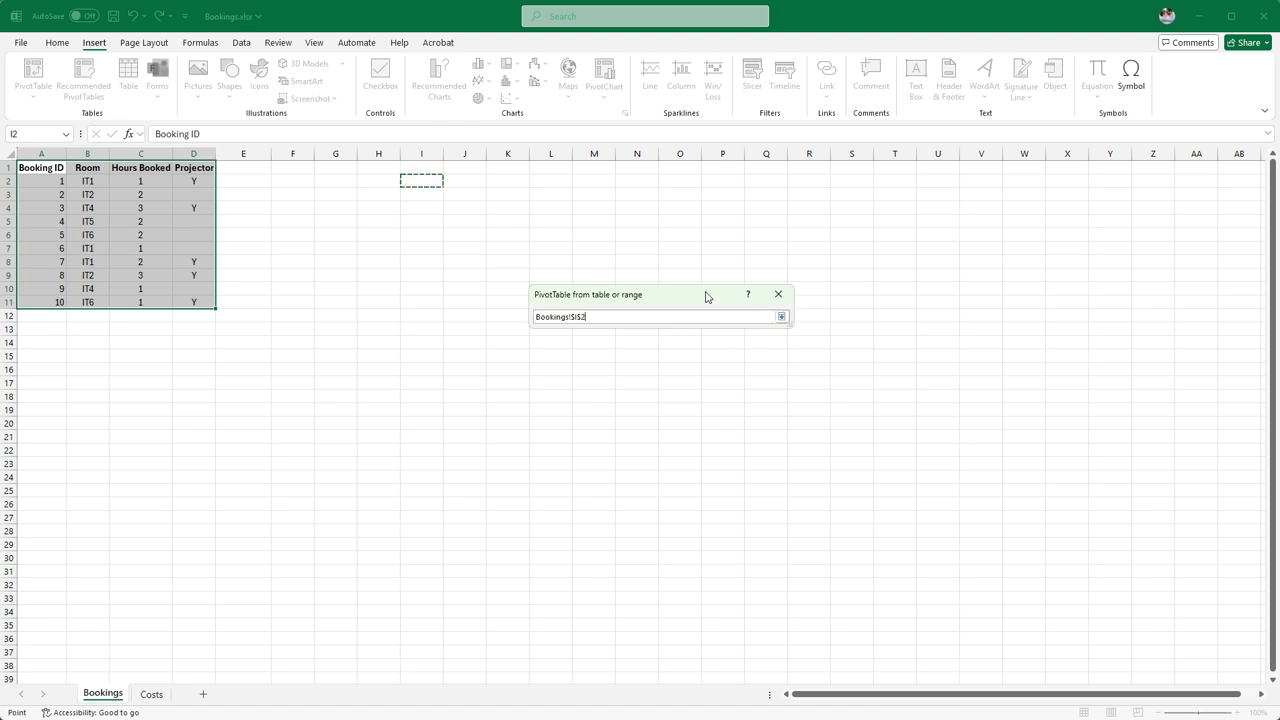
{"action": "left_click", "coordinate": [421, 169]}
{"action": "left_click", "coordinate": [782, 317]}
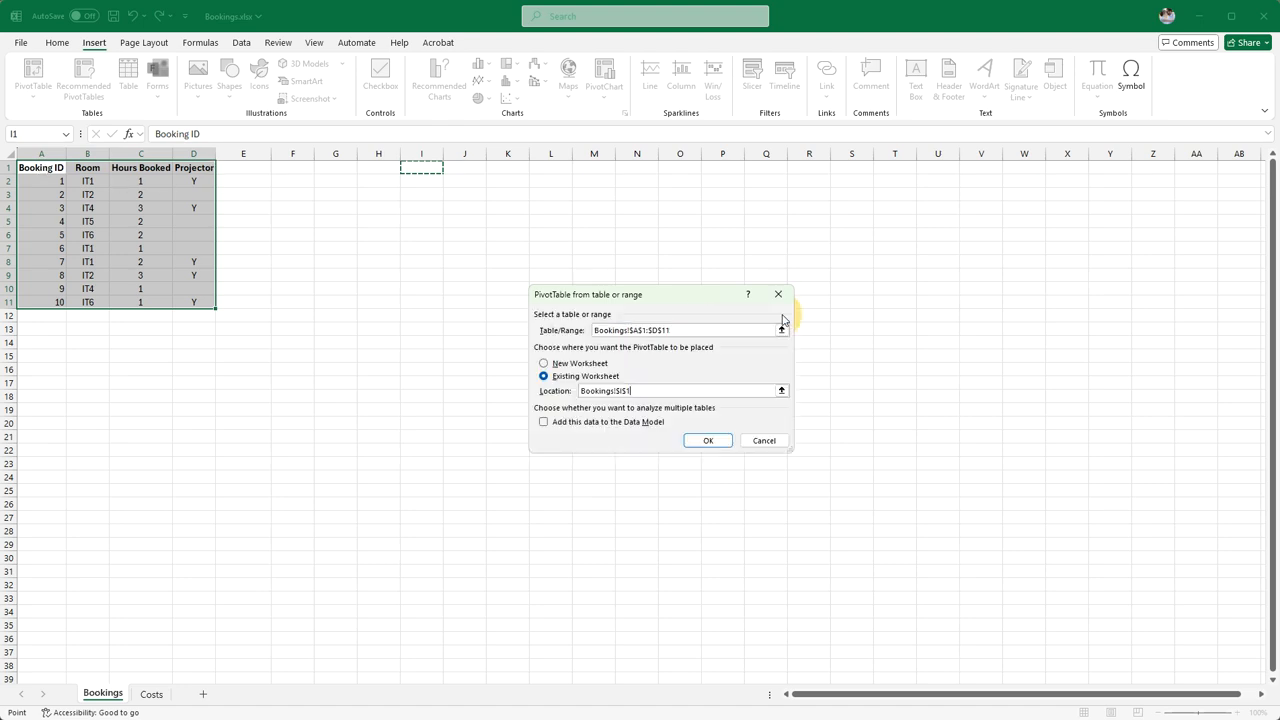
{"action": "left_click", "coordinate": [709, 441]}
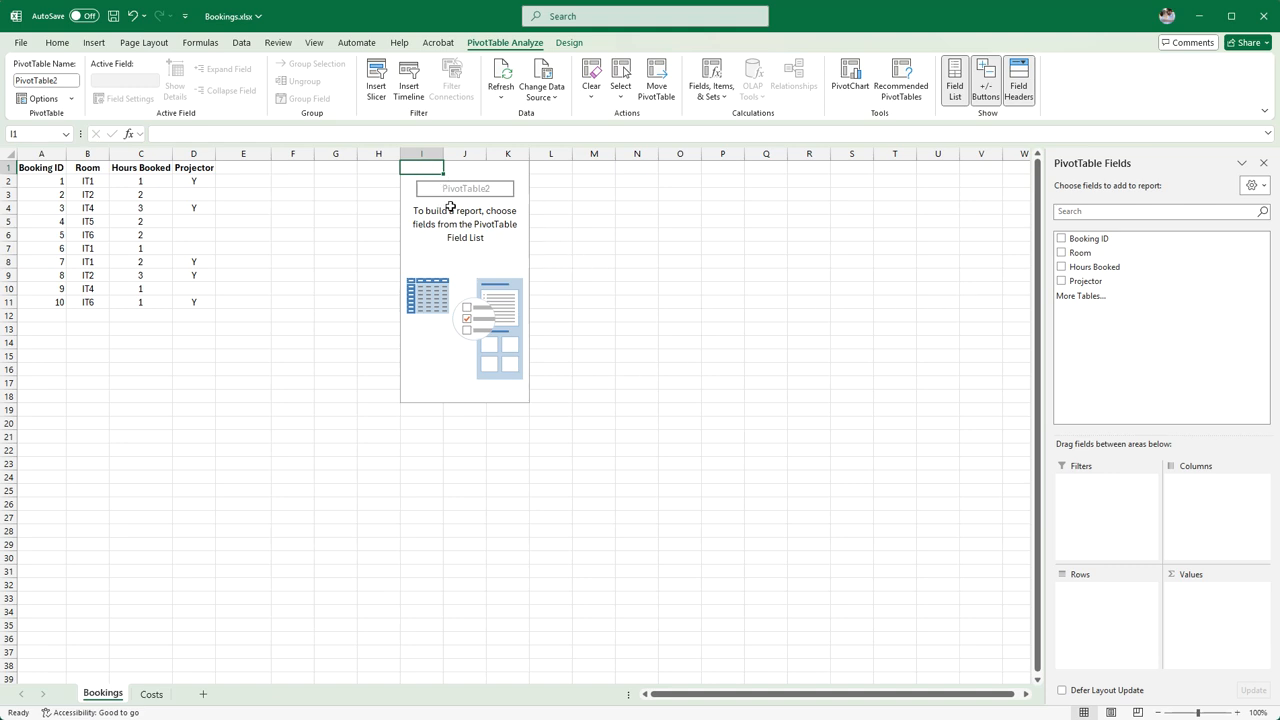
- Add Room as the PivotTable's rows and the sum of Hours Booked as its values
{"action": "left_click", "coordinate": [1061, 253]}
{"action": "left_click", "coordinate": [1061, 267]}
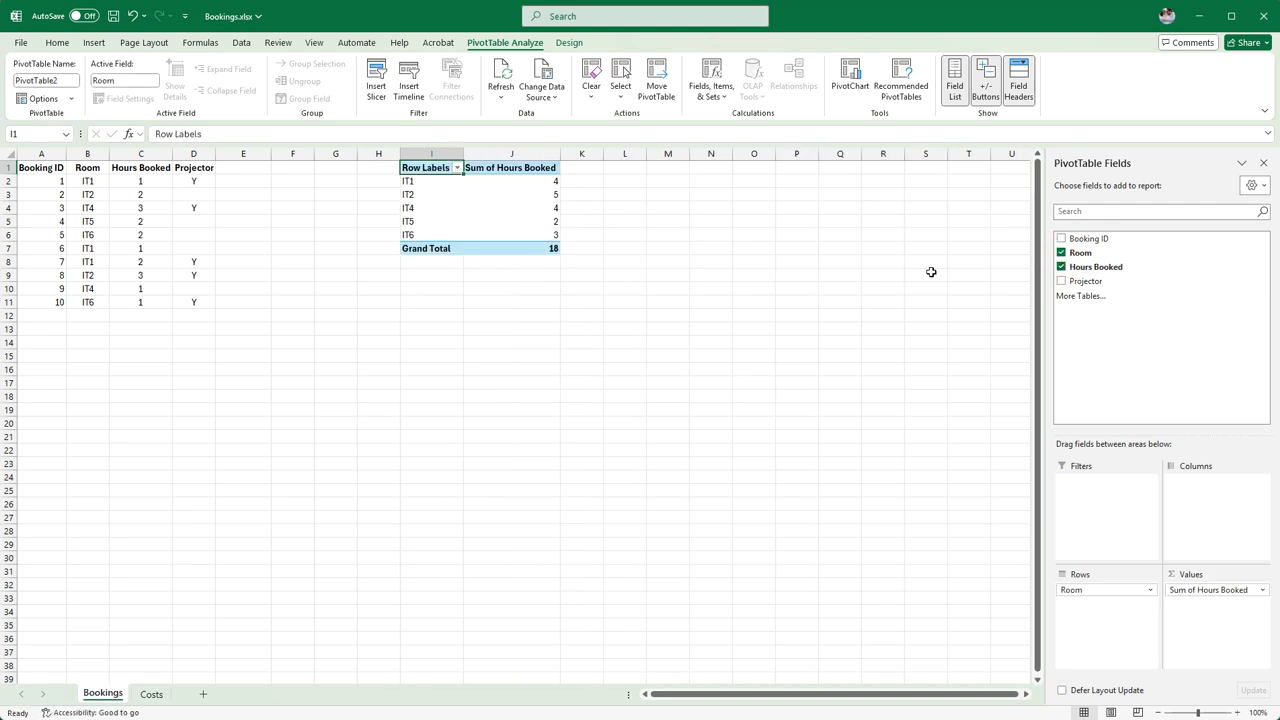
{"action": "left_click", "coordinate": [666, 296]}
{"action": "left_click", "coordinate": [543, 222]}
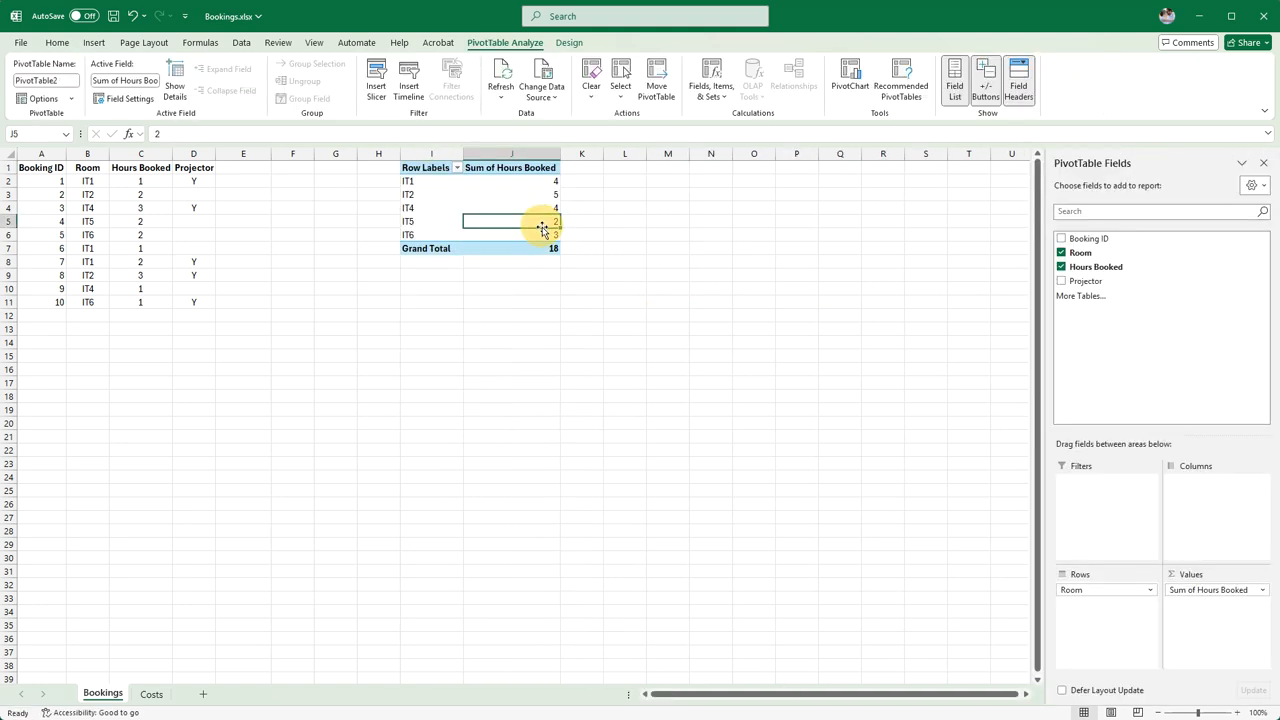
{"action": "left_click", "coordinate": [782, 303]}
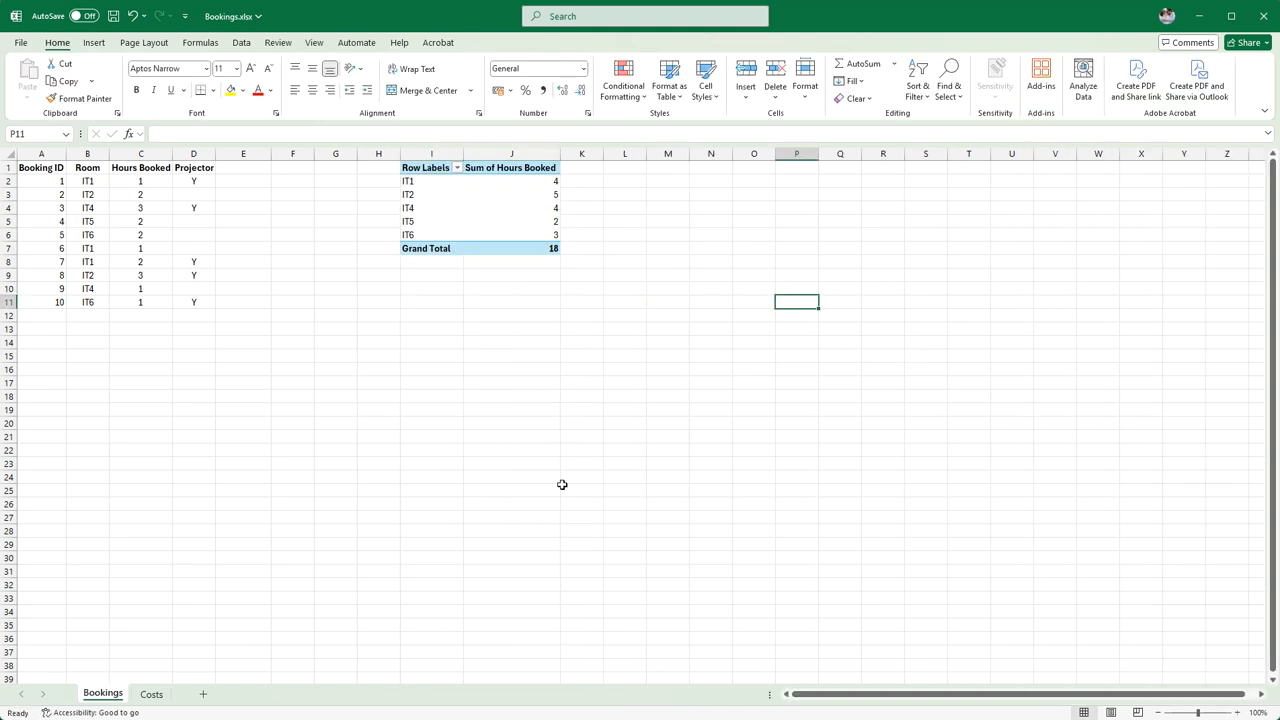
- Add Hours Booked to the PivotTable's columns to break down each room's hours by booking length
{"action": "left_click", "coordinate": [486, 205]}
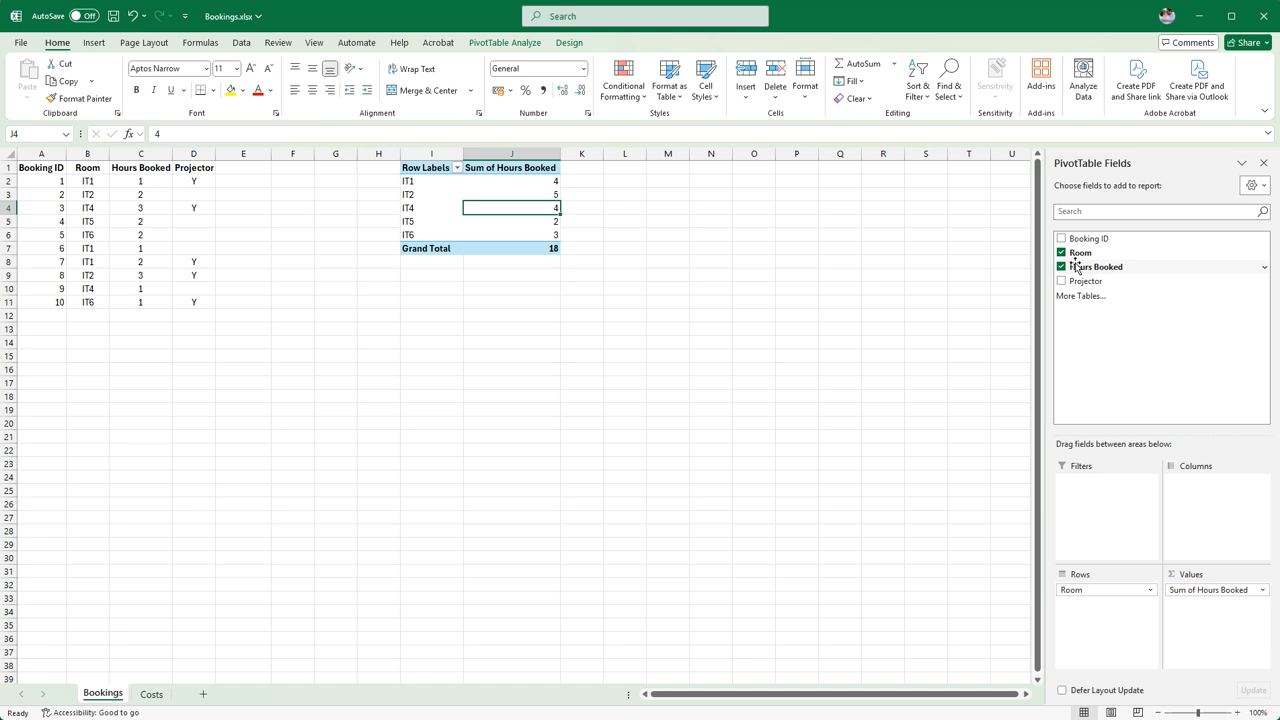
{"action": "left_click_drag", "start_coordinate": [1076, 266], "coordinate": [1225, 518]}
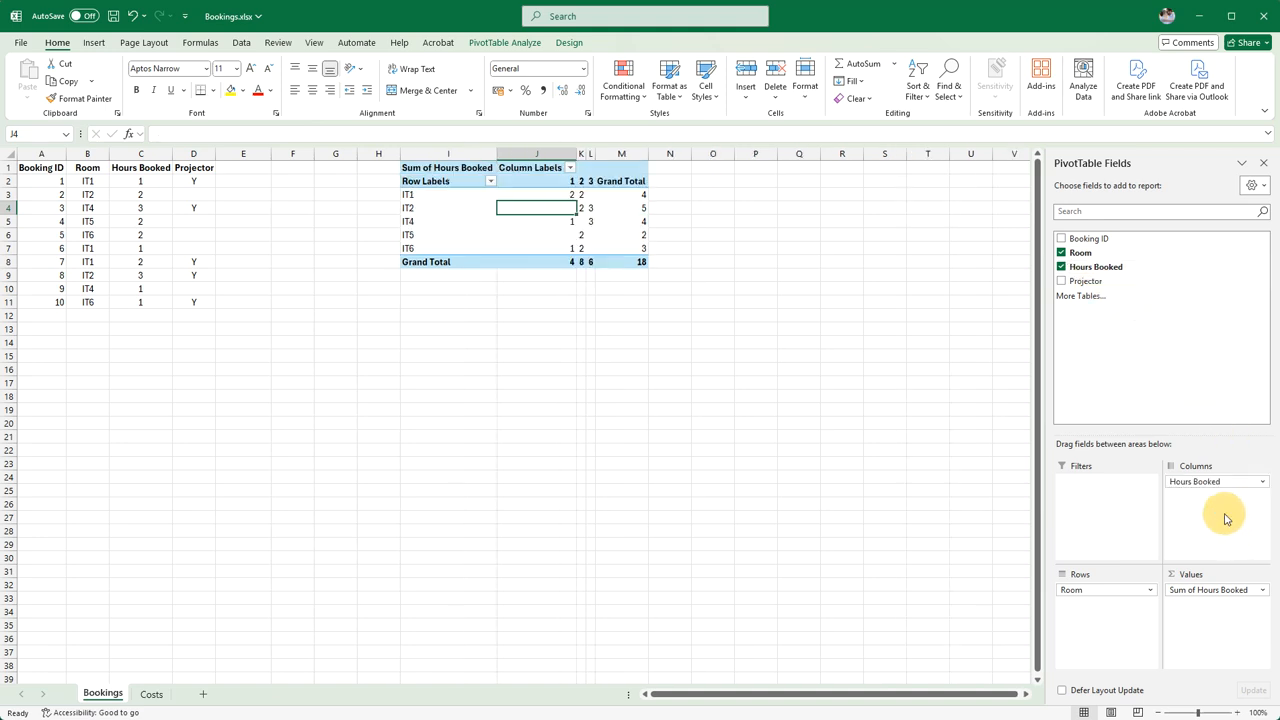
{"action": "left_click", "coordinate": [567, 195]}
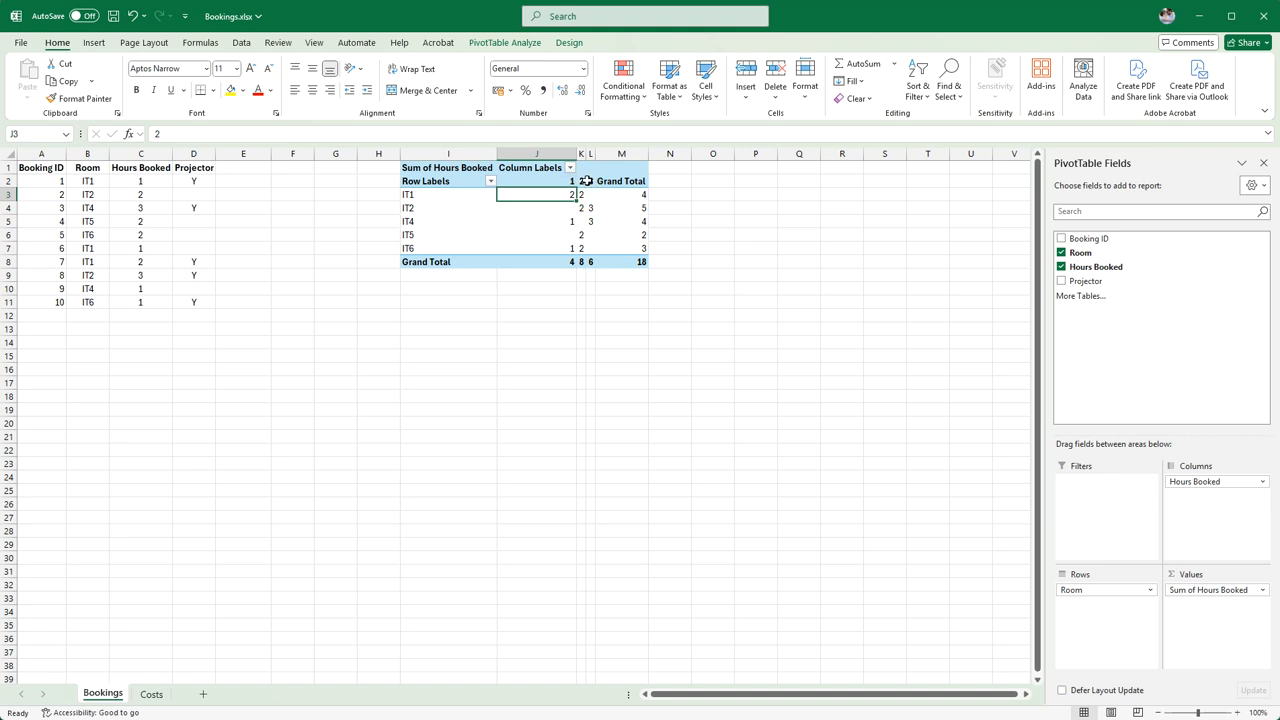
- Check the PivotTable's hours and grand totals per room against the IT1 bookings in the source data
{"action": "left_click", "coordinate": [582, 181]}
{"action": "left_click", "coordinate": [581, 196]}
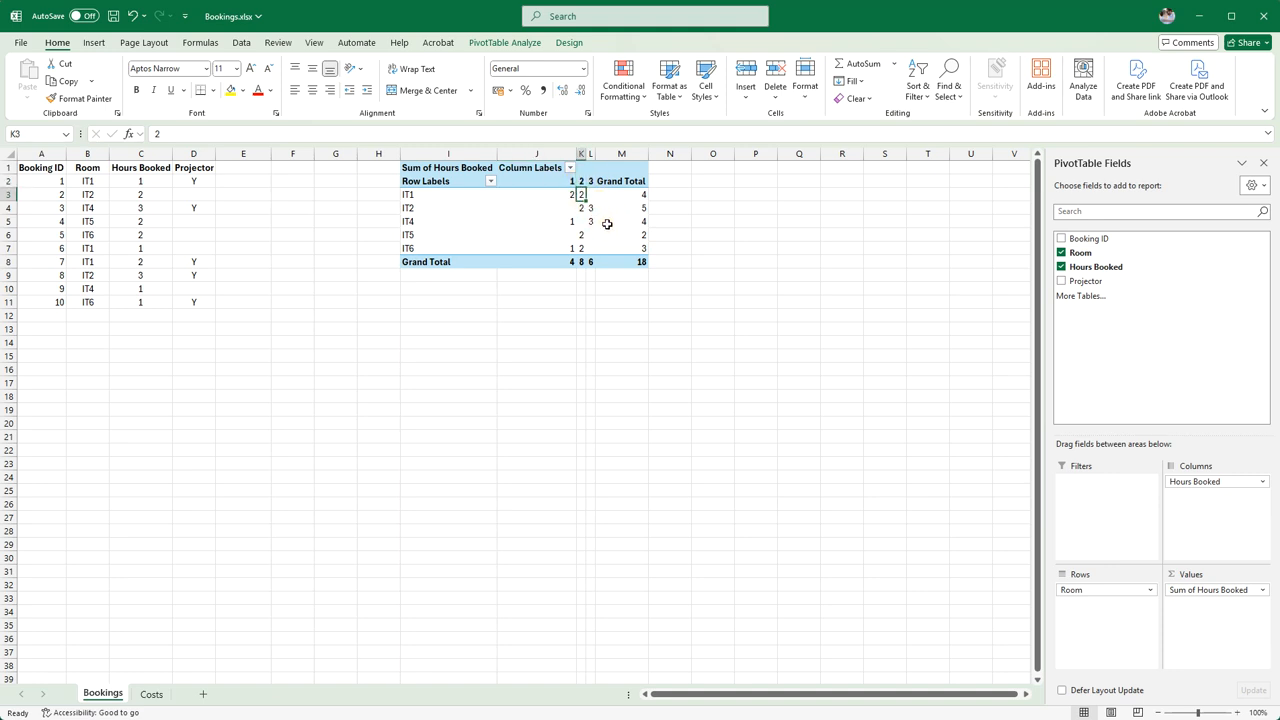
{"action": "left_click_drag", "start_coordinate": [646, 193], "coordinate": [643, 246]}
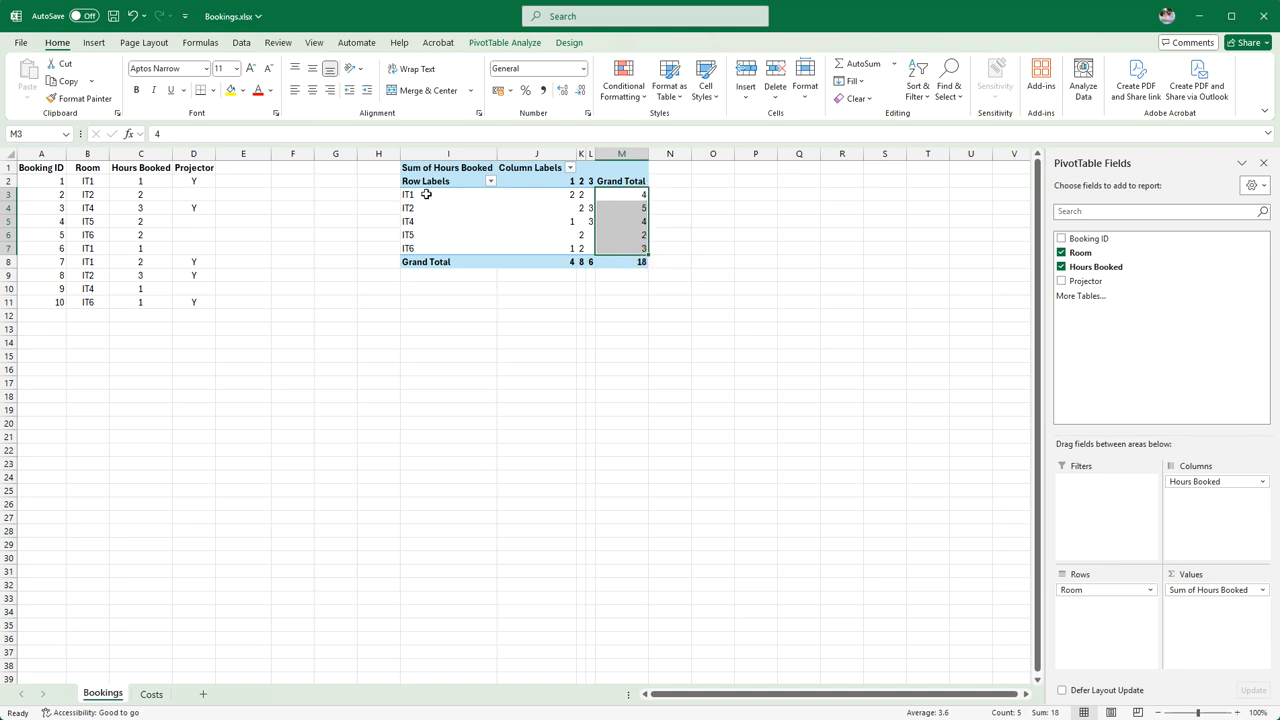
{"action": "left_click", "coordinate": [86, 180]}
{"action": "left_click", "coordinate": [135, 180]}
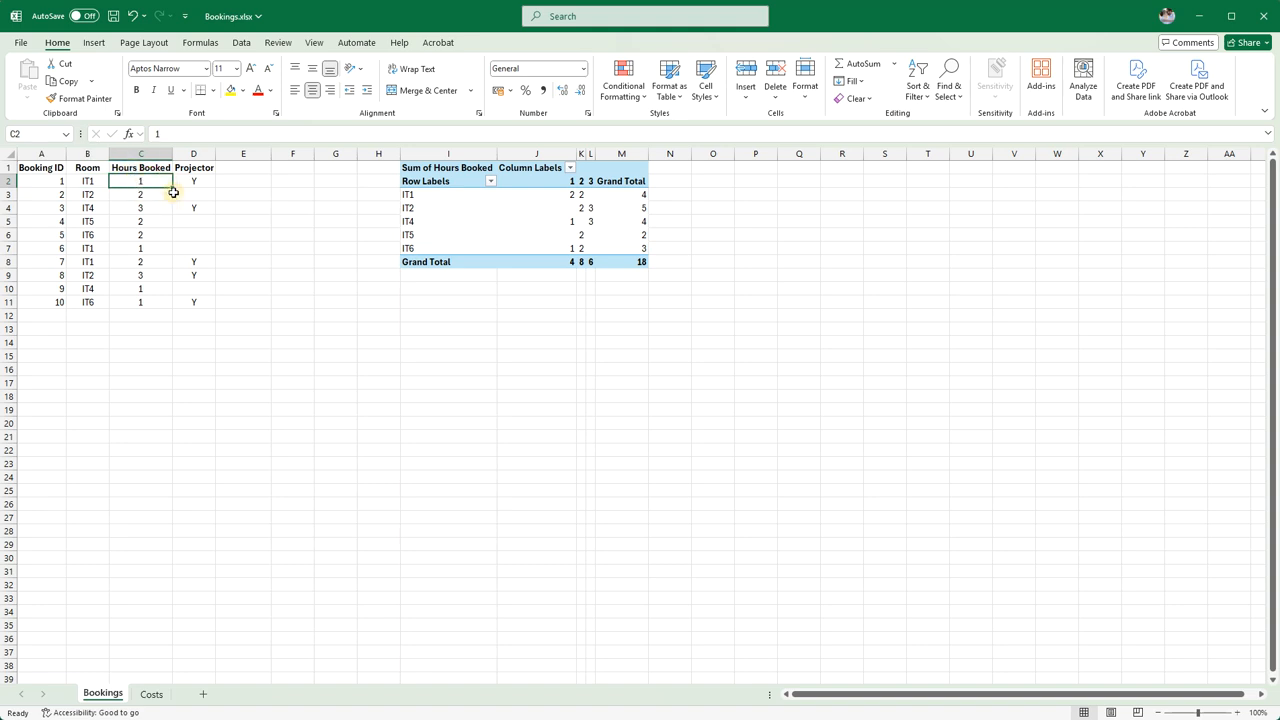
{"action": "left_click_drag", "start_coordinate": [94, 181], "coordinate": [140, 181]}
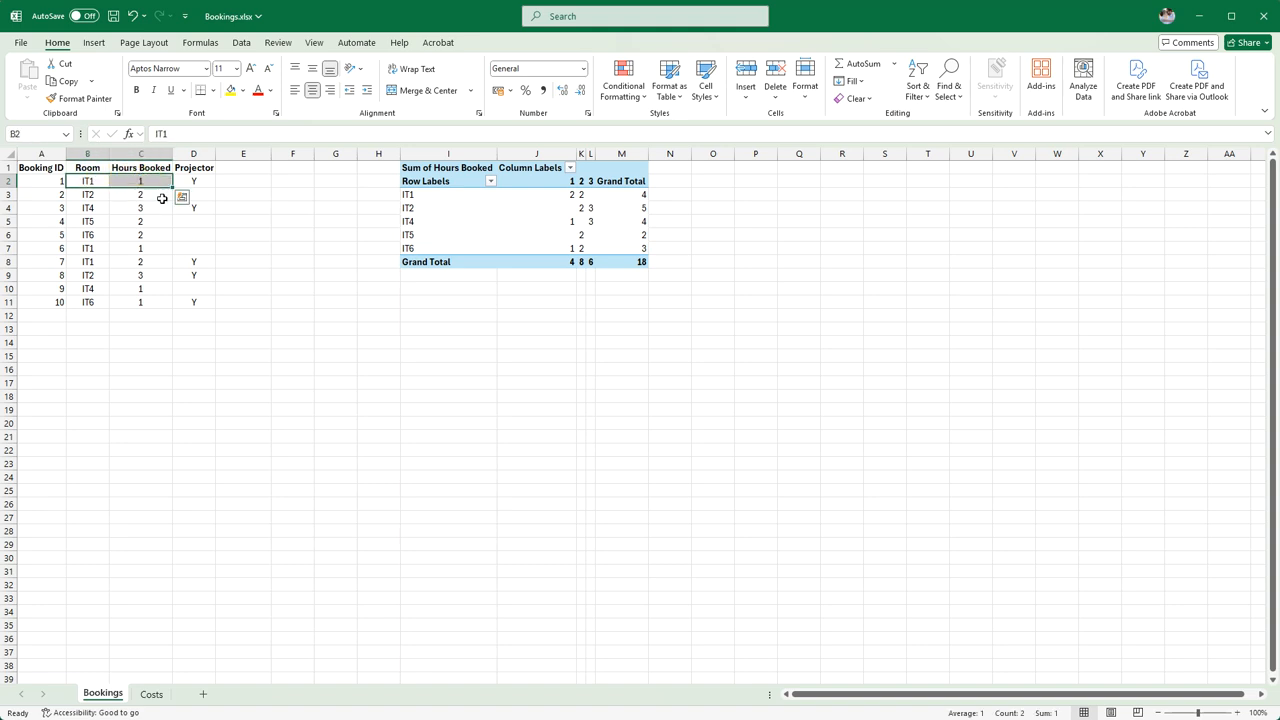
{"action": "left_click_drag", "start_coordinate": [95, 248], "coordinate": [140, 262]}
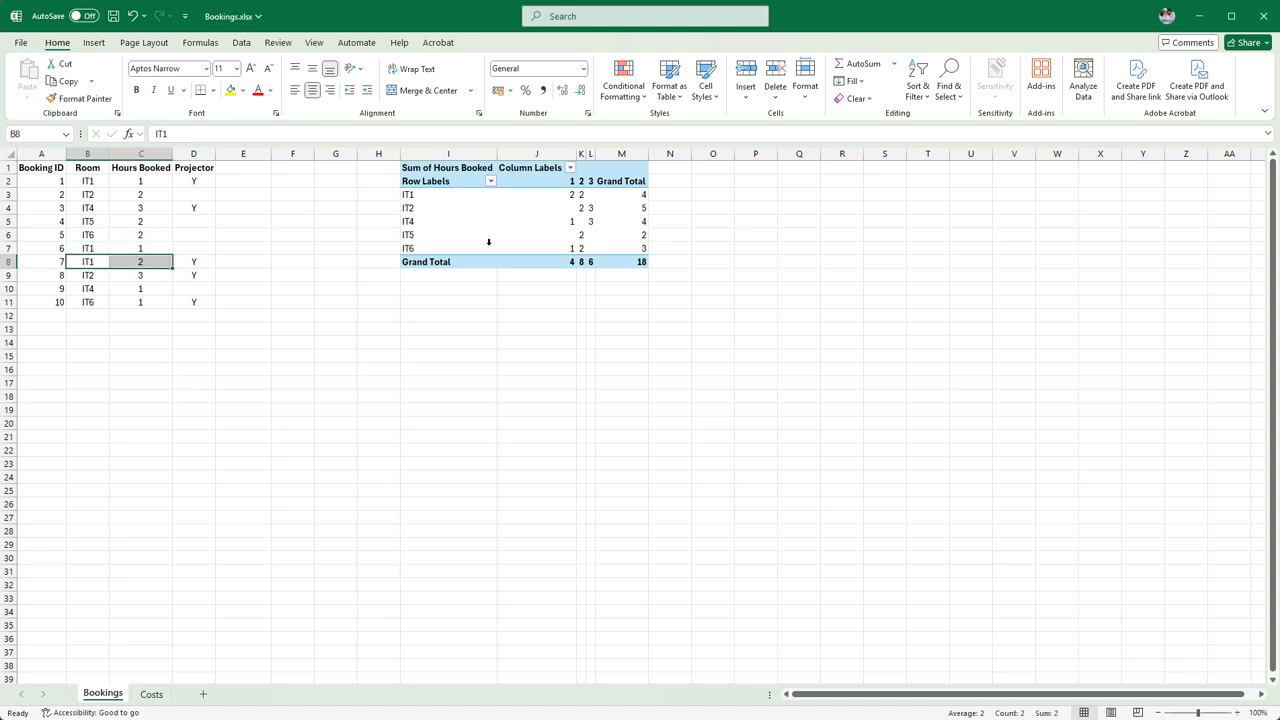
{"action": "left_click_drag", "start_coordinate": [643, 196], "coordinate": [406, 196]}
{"action": "left_click", "coordinate": [475, 354]}
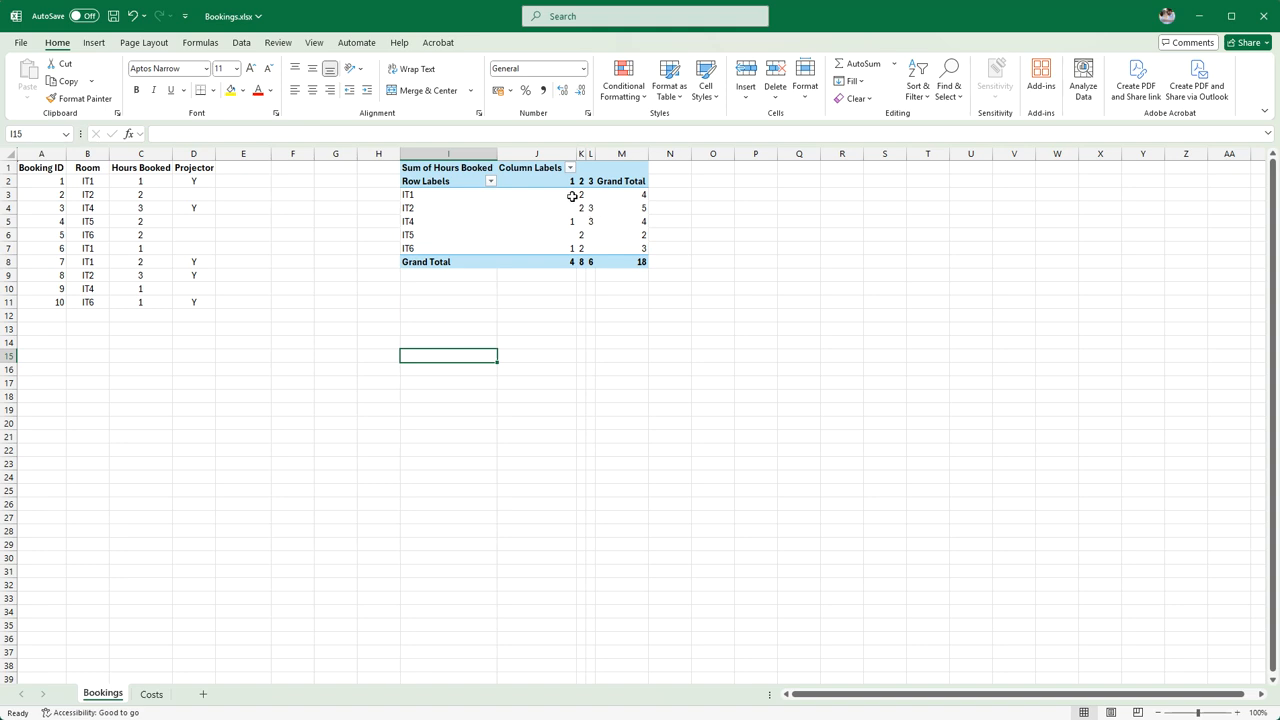
- Drill down into the bookings behind IT1's grand total, and delete the generated detail sheet
{"action": "double_click", "coordinate": [643, 195]}
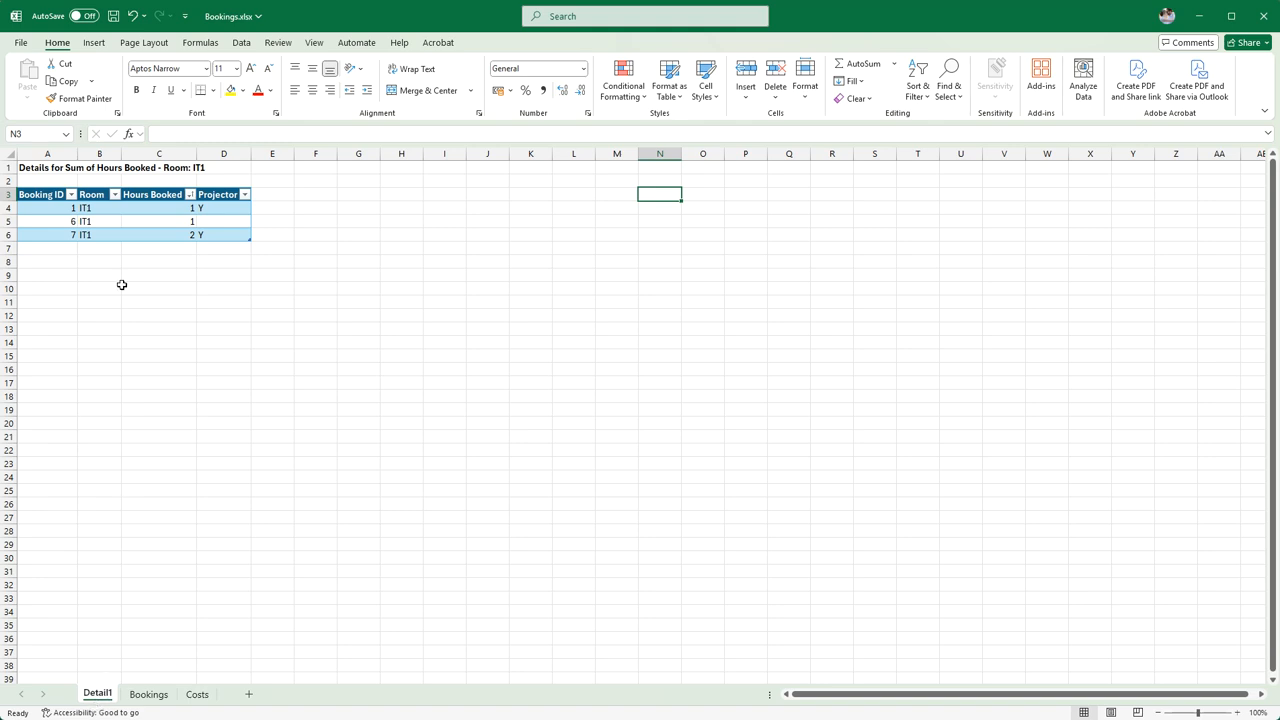
{"action": "right_click", "coordinate": [97, 700]}
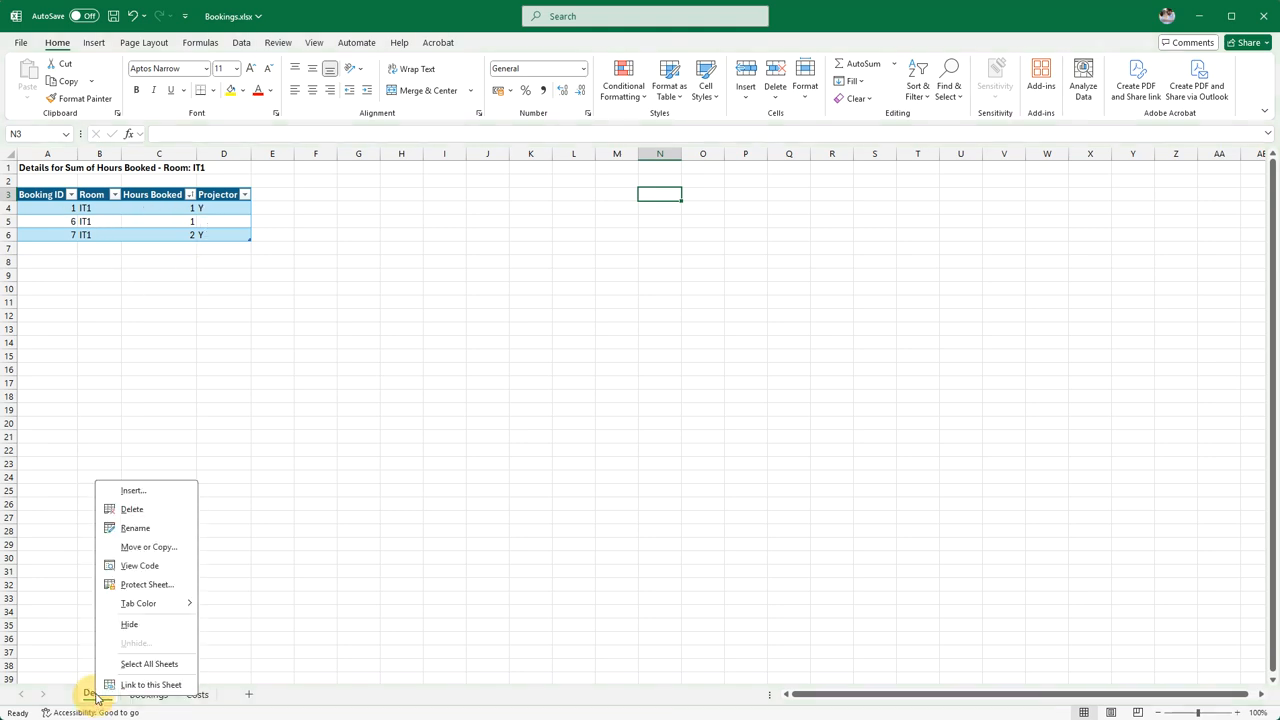
{"action": "left_click", "coordinate": [148, 515]}
{"action": "left_click", "coordinate": [497, 381]}
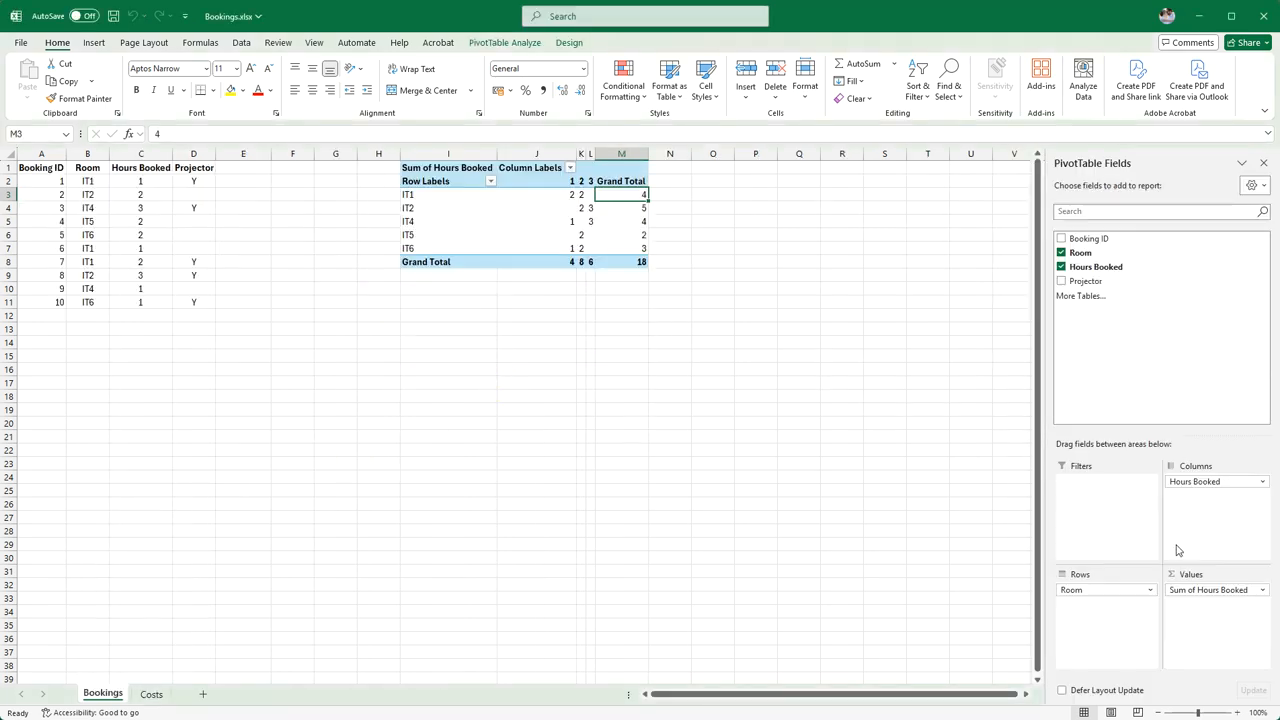
- Remove Hours Booked from the PivotTable's columns, keeping only its sum per room
{"action": "left_click_drag", "start_coordinate": [1207, 487], "coordinate": [1150, 358]}
{"action": "left_click", "coordinate": [592, 274]}
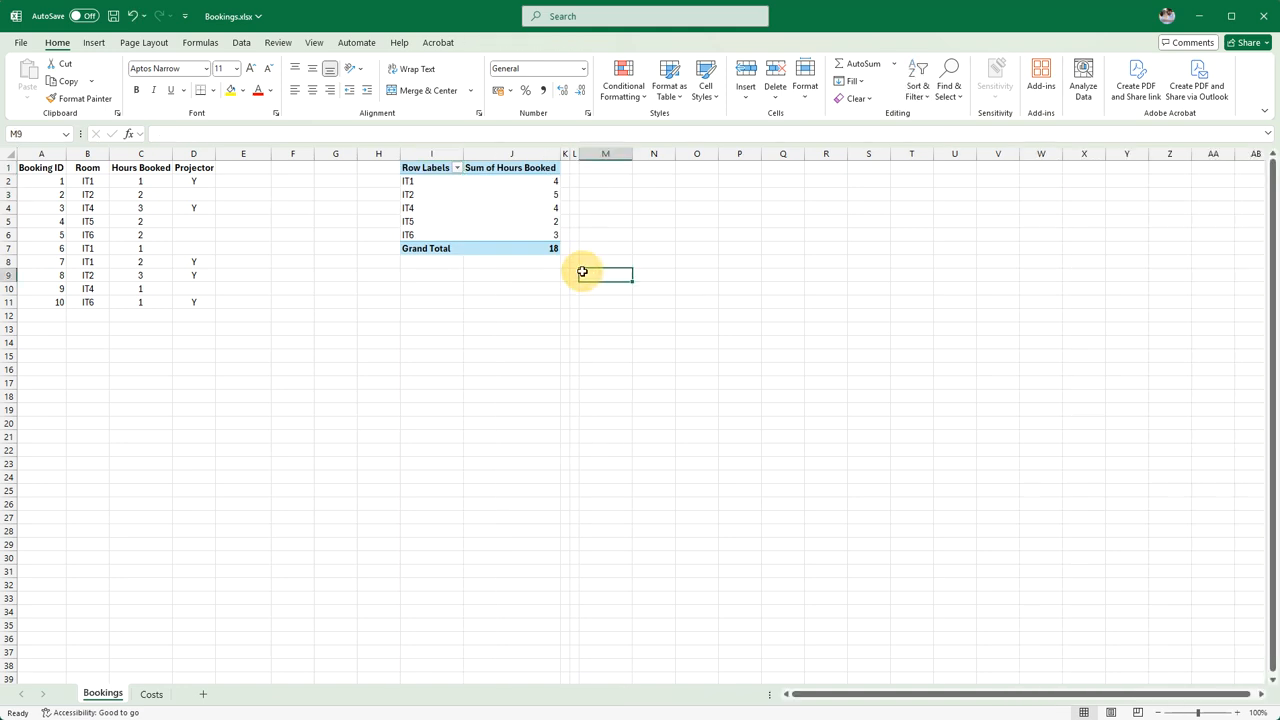
- Delete the narrow empty columns K and L, and centre the contents of the PivotTable's columns I and J
{"action": "left_click", "coordinate": [511, 153]}
{"action": "left_click_drag", "start_coordinate": [575, 153], "coordinate": [437, 156]}
{"action": "right_click", "coordinate": [566, 154]}
{"action": "left_click", "coordinate": [625, 303]}
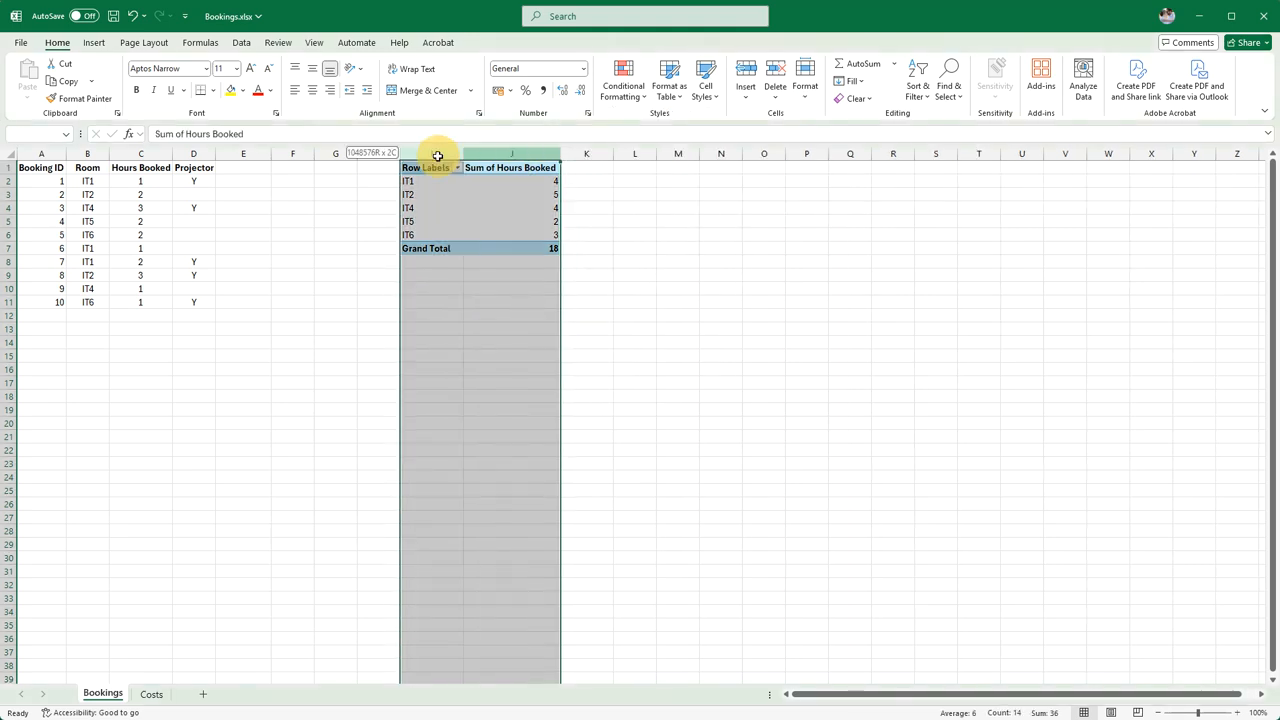
{"action": "left_click", "coordinate": [313, 90]}
{"action": "left_click", "coordinate": [556, 366]}
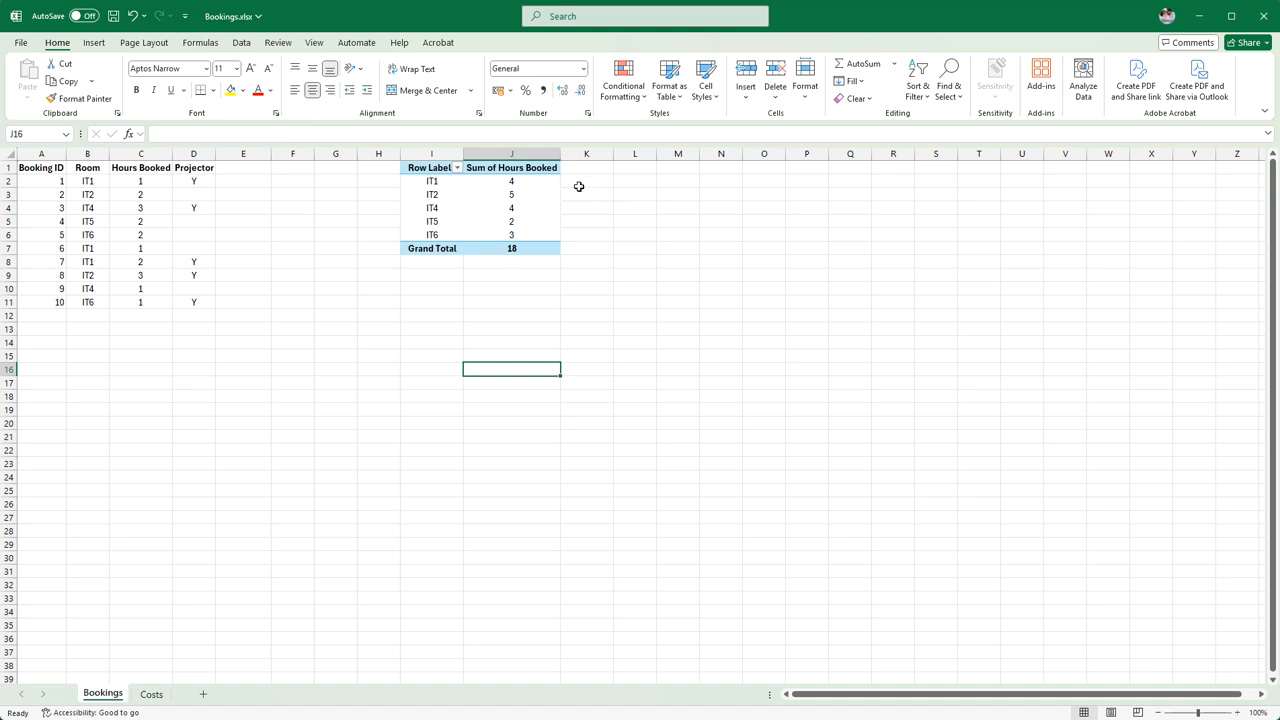
- Check the room costs on the Costs sheet, and enter the heading Total in K1 of the Bookings sheet
{"action": "left_click", "coordinate": [151, 694]}
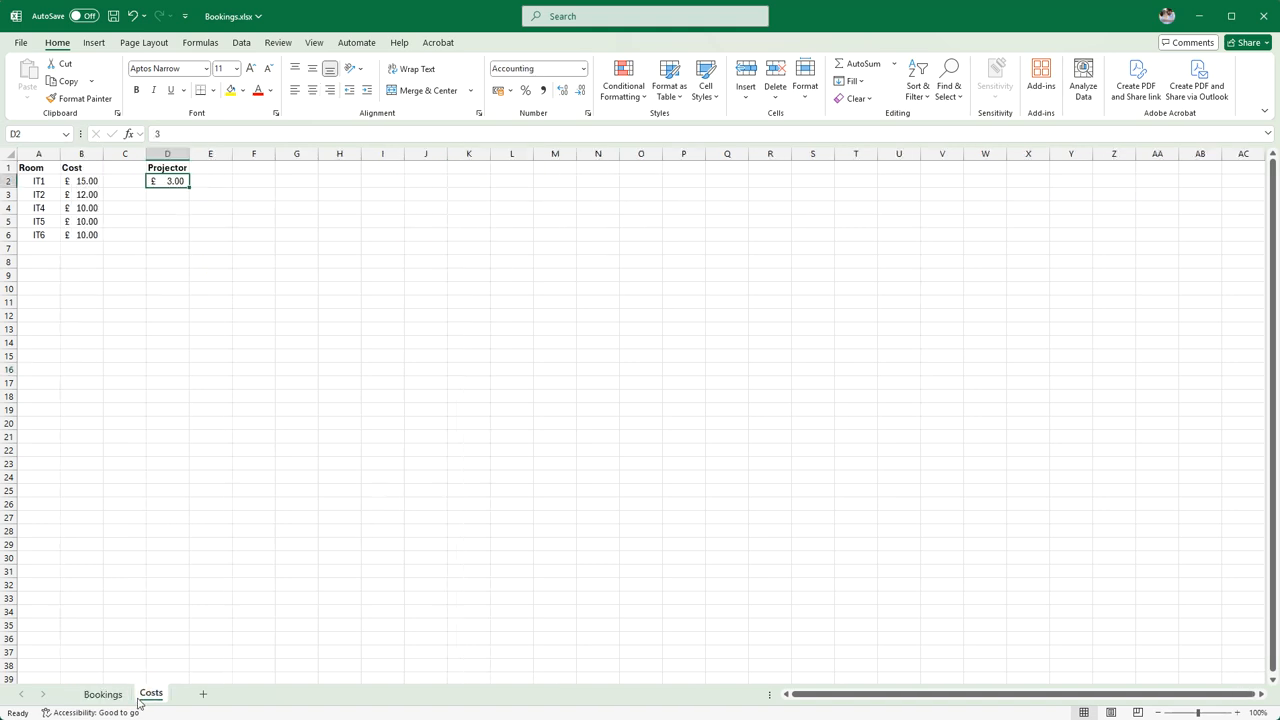
{"action": "left_click", "coordinate": [102, 694]}
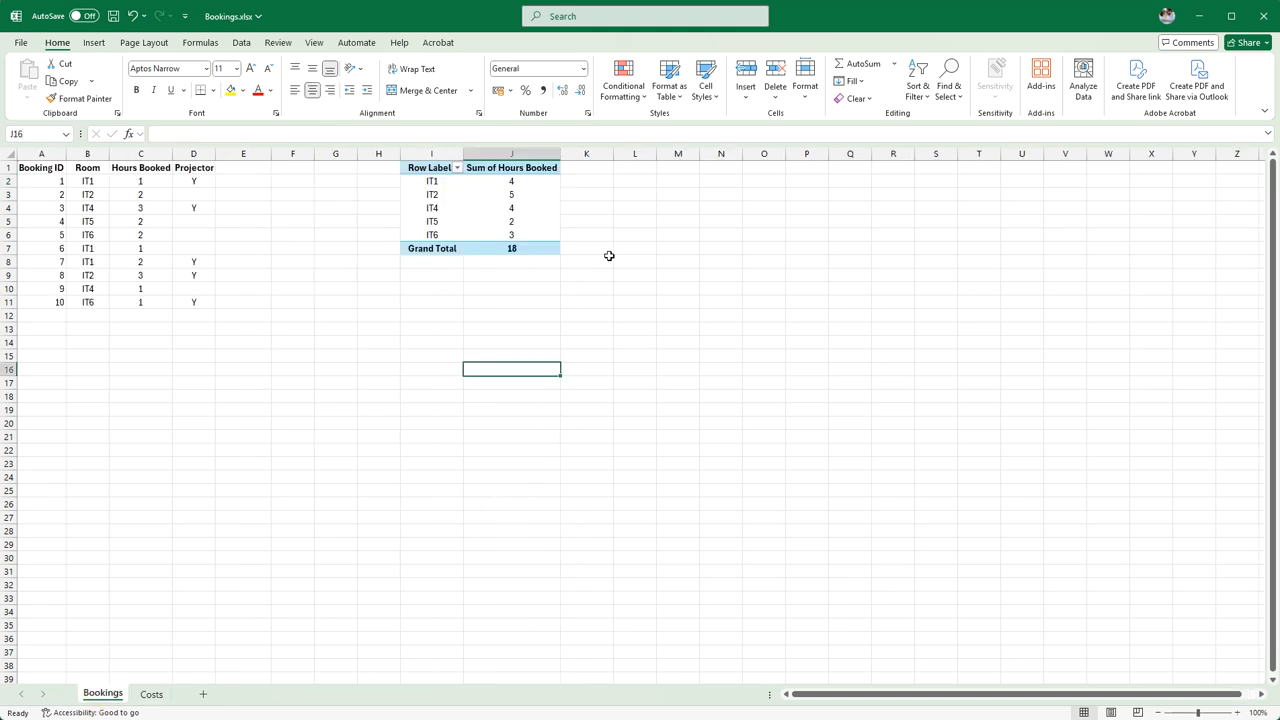
{"action": "left_click", "coordinate": [582, 166]}
{"action": "type", "text": "T"}
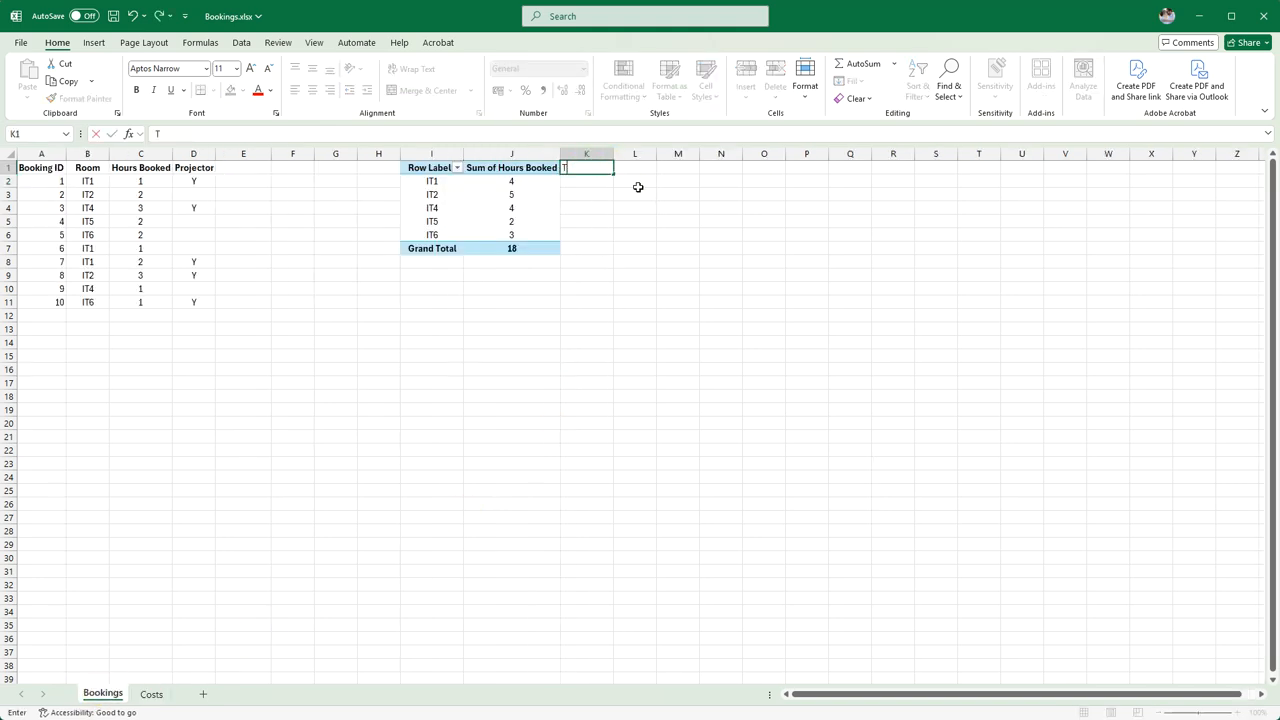
{"action": "type", "text": "otal"}
{"action": "key", "text": "Return"}
{"action": "key", "text": "Up"}
{"action": "key", "text": "Down"}
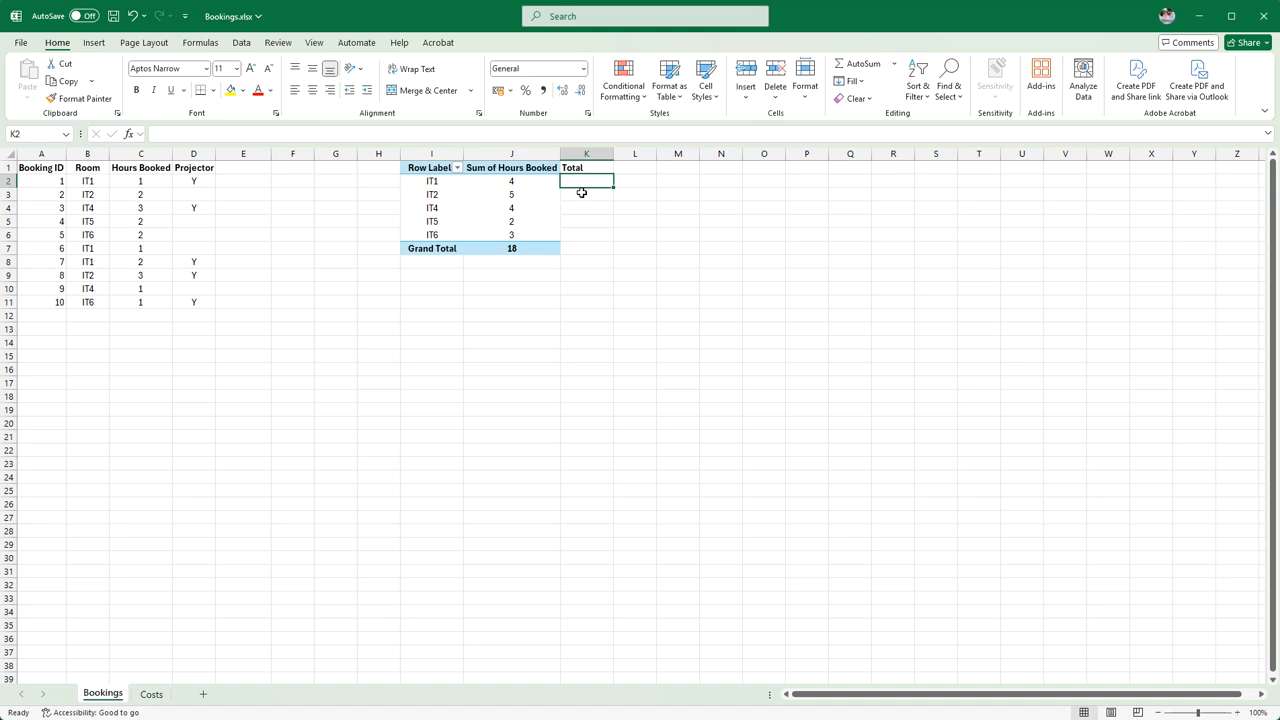
- Look up IT1's cost in K2 with =VLOOKUP(I2,Costs!$A$2:$B$6,2,FALSE), using an absolute table range and an exact match
{"action": "type", "text": "="}
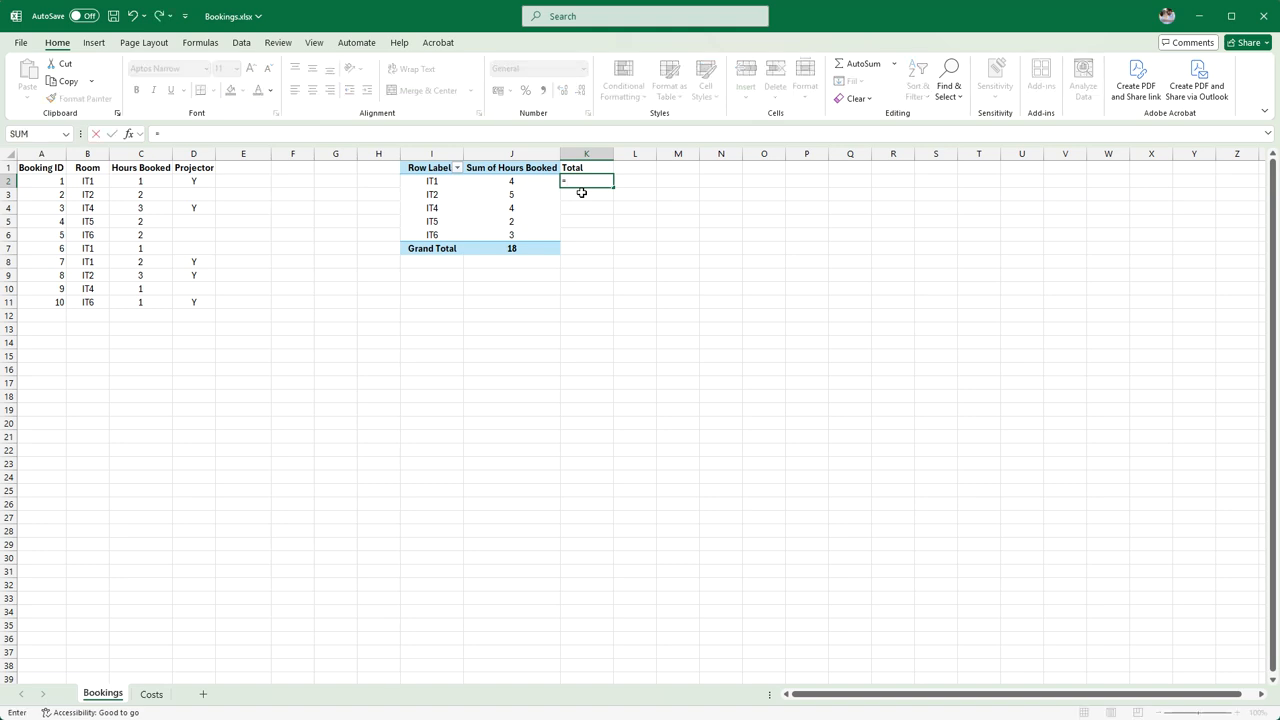
{"action": "type", "text": "vlookup("}
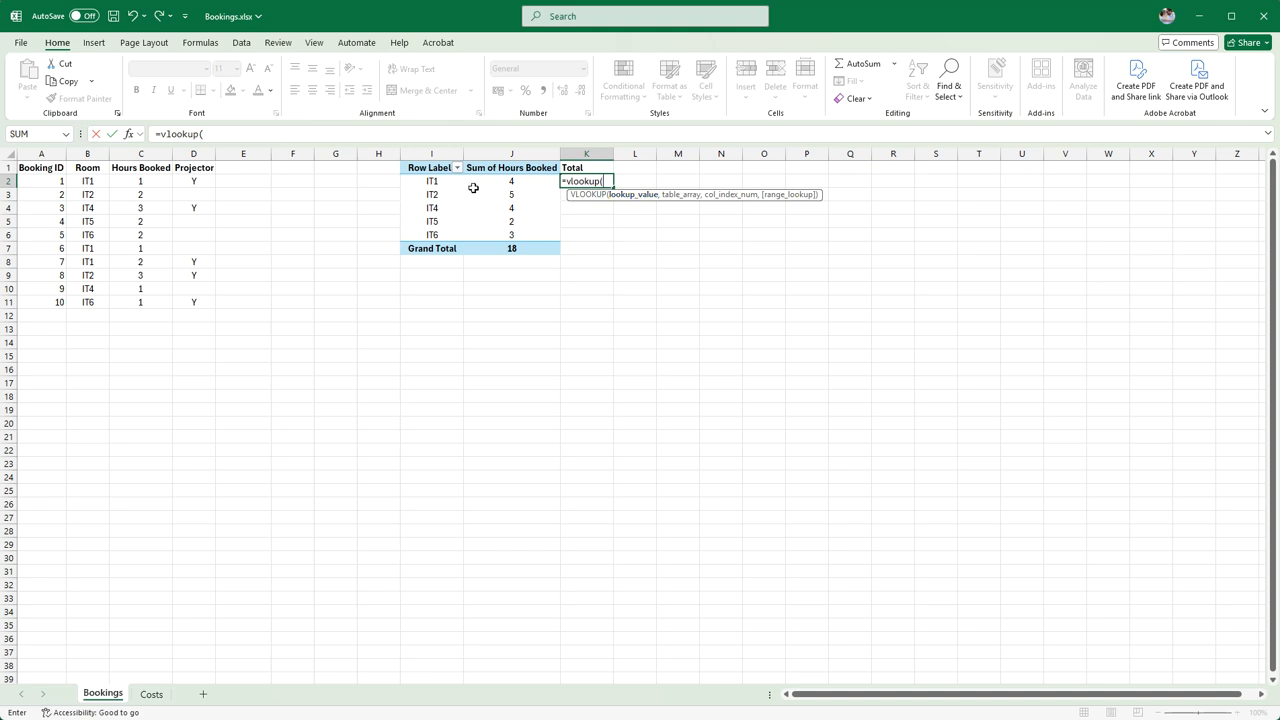
{"action": "left_click", "coordinate": [434, 181]}
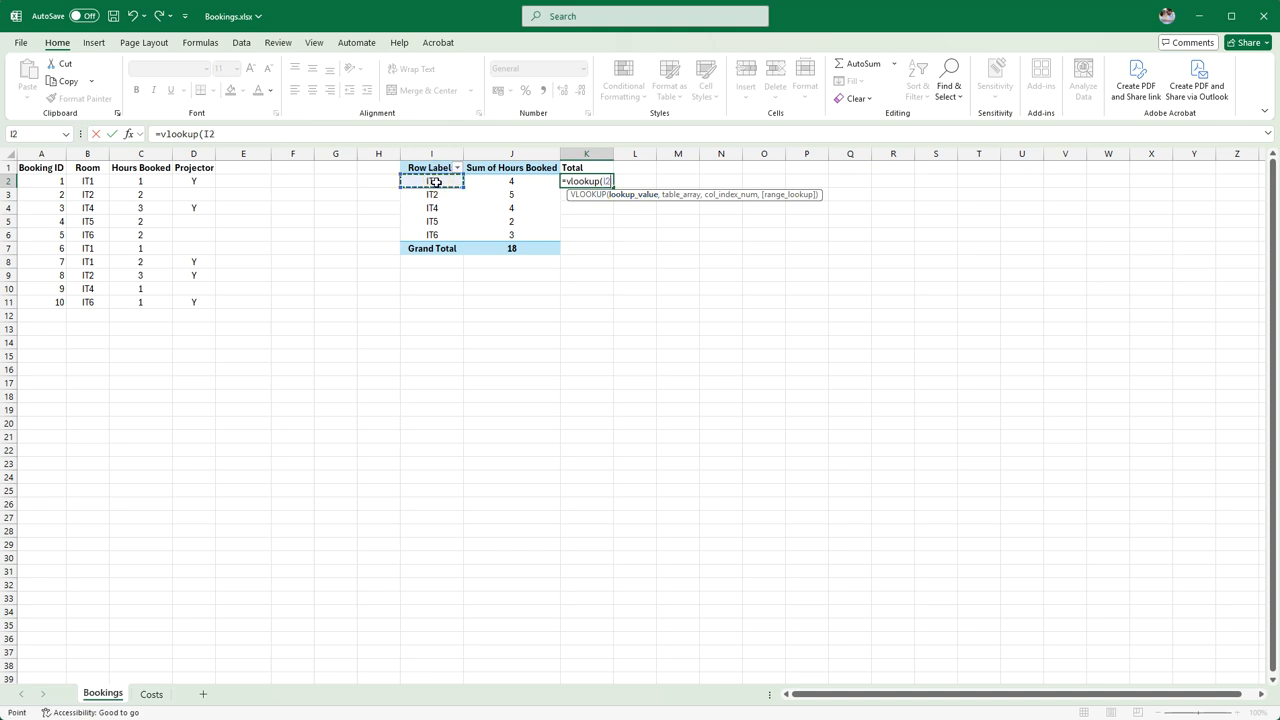
{"action": "type", "text": ","}
{"action": "left_click", "coordinate": [153, 696]}
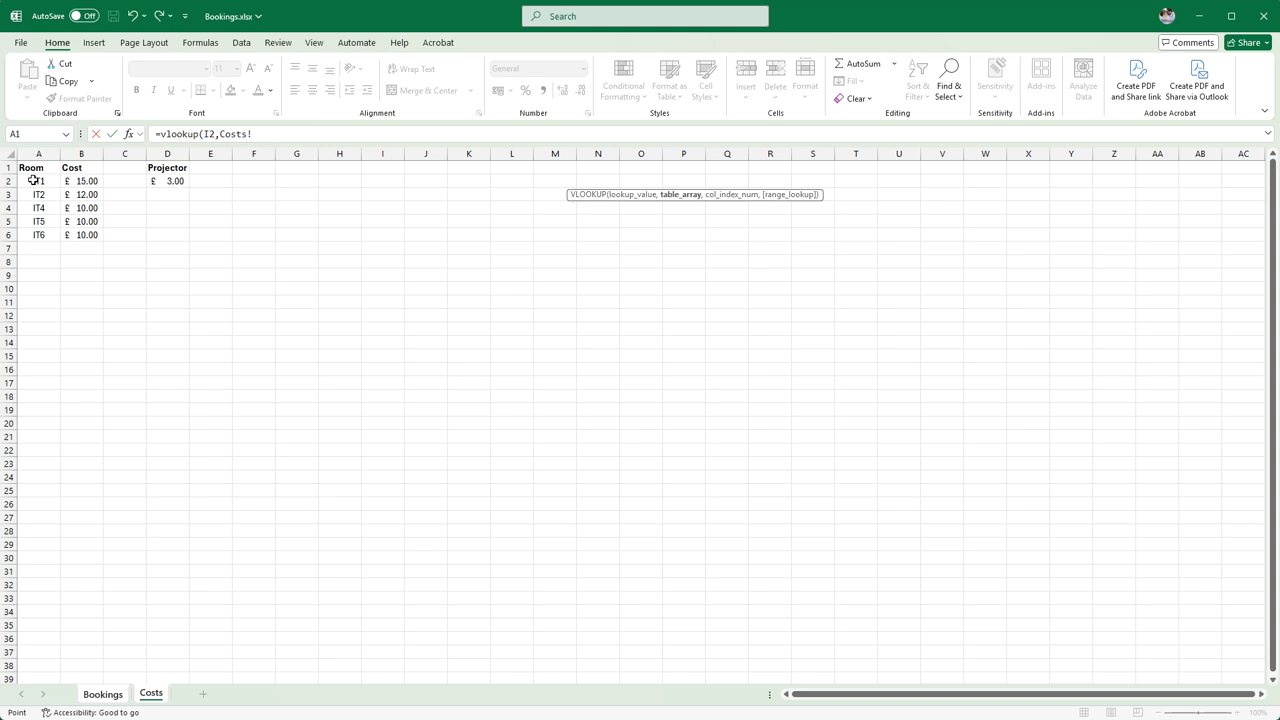
{"action": "left_click_drag", "start_coordinate": [38, 181], "coordinate": [90, 238]}
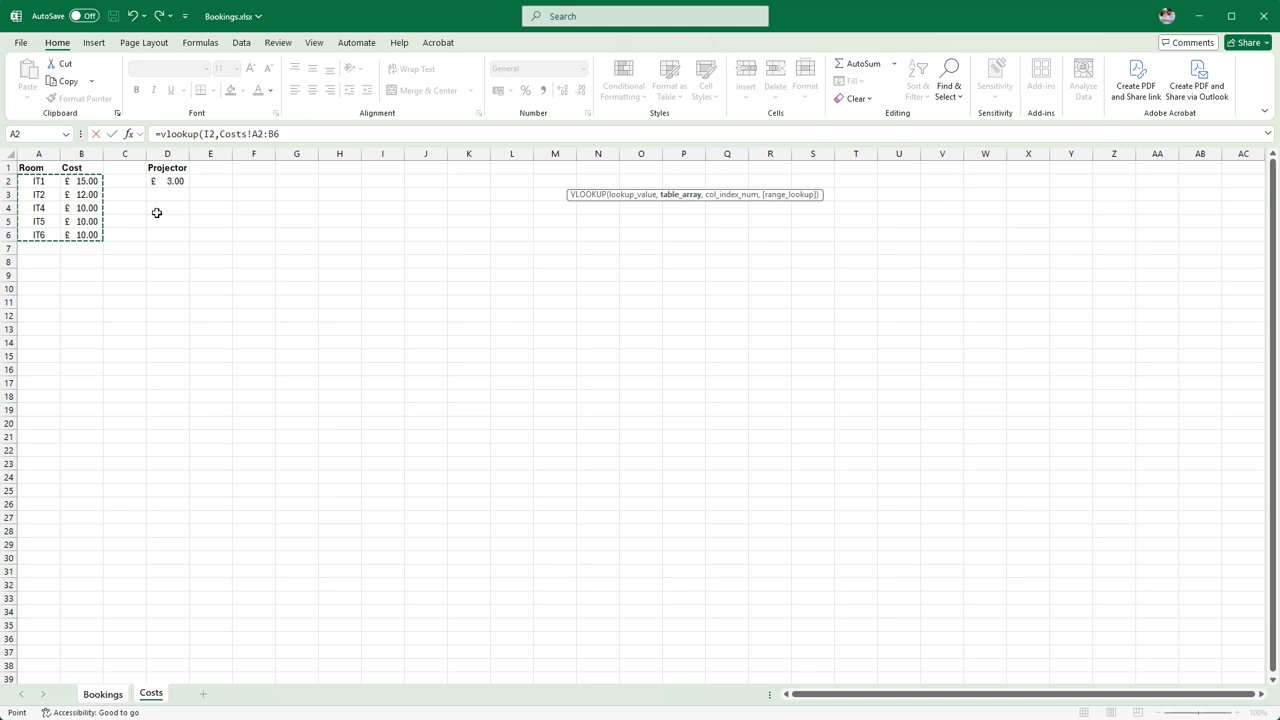
{"action": "key", "text": "F4"}
{"action": "left_click", "coordinate": [310, 133]}
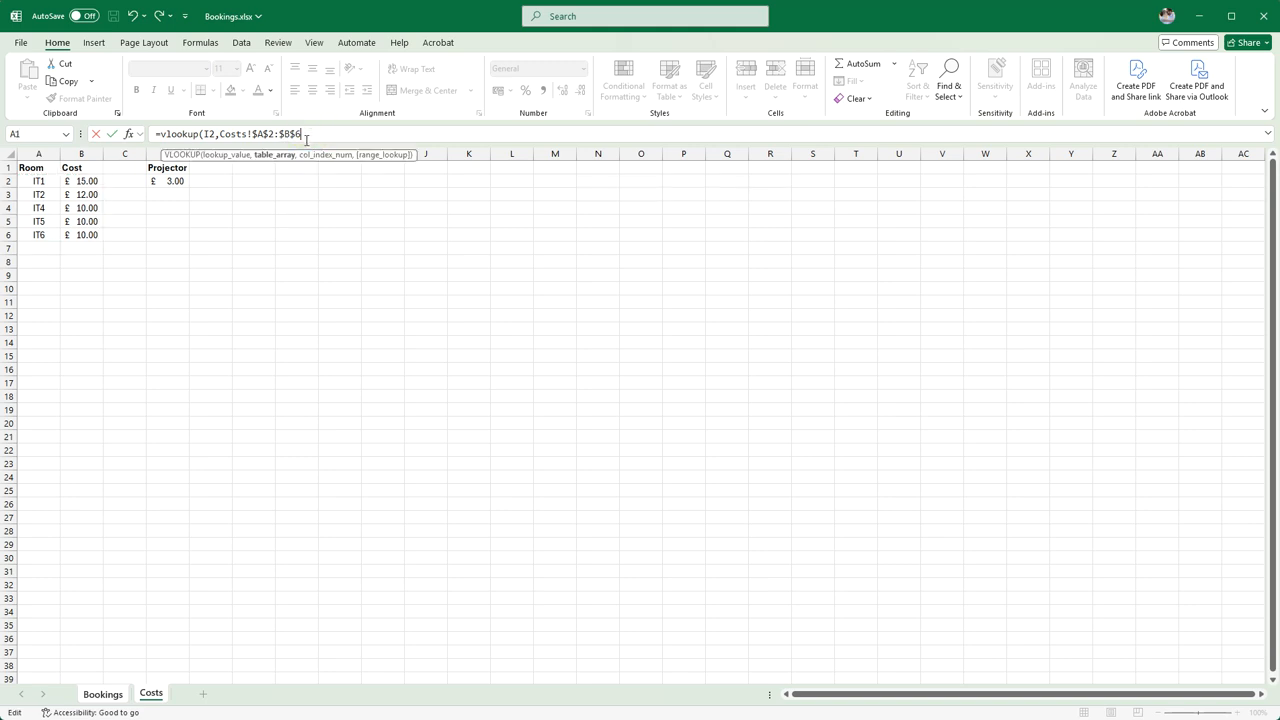
{"action": "type", "text": ",2"}
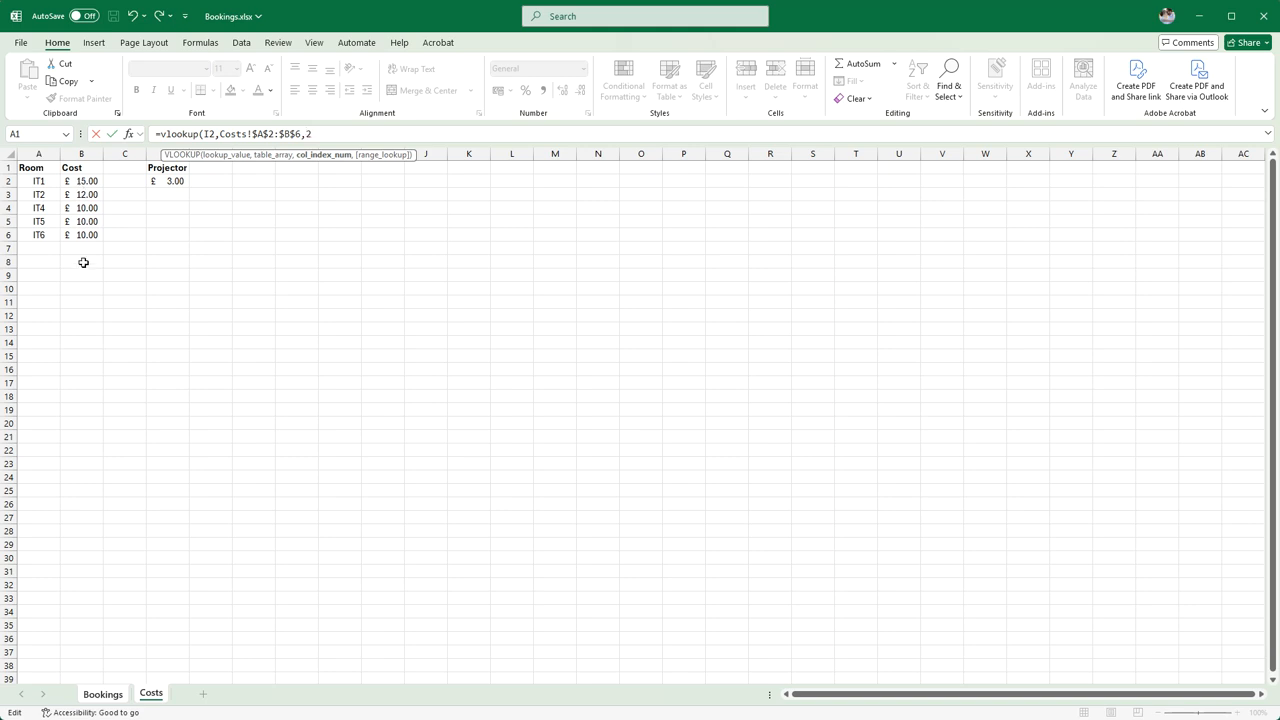
{"action": "type", "text": ","}
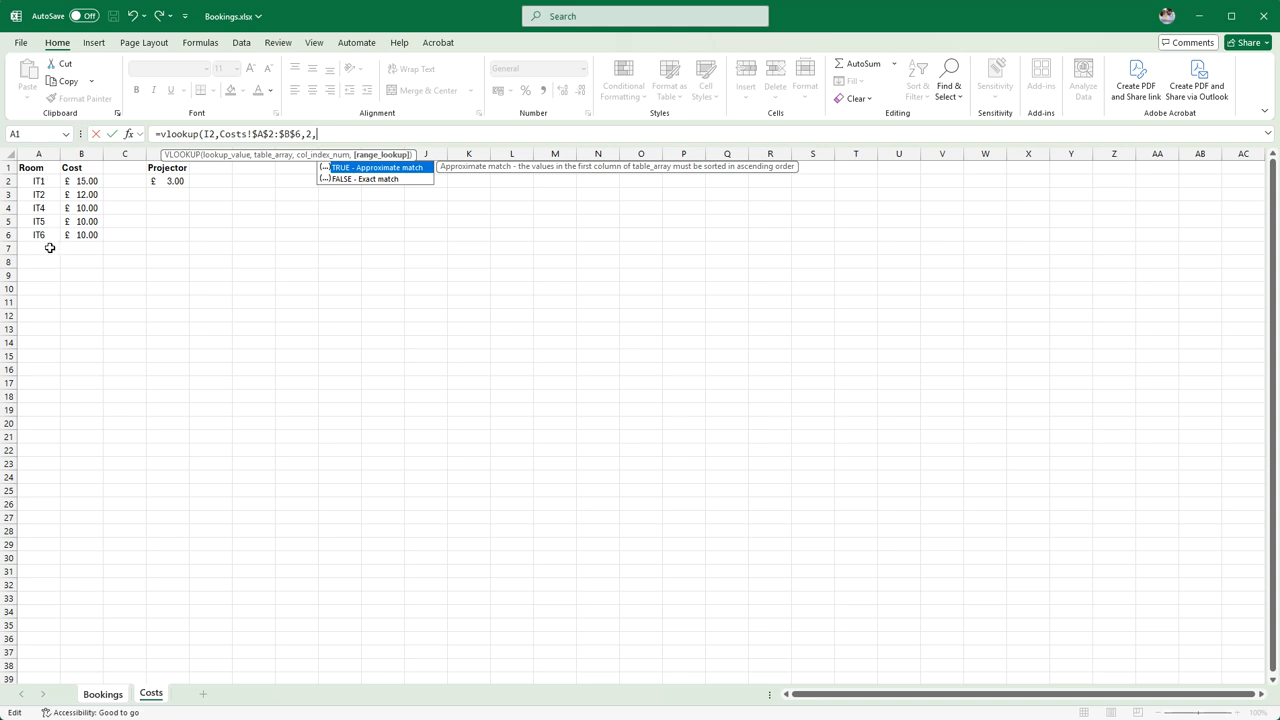
{"action": "double_click", "coordinate": [358, 180]}
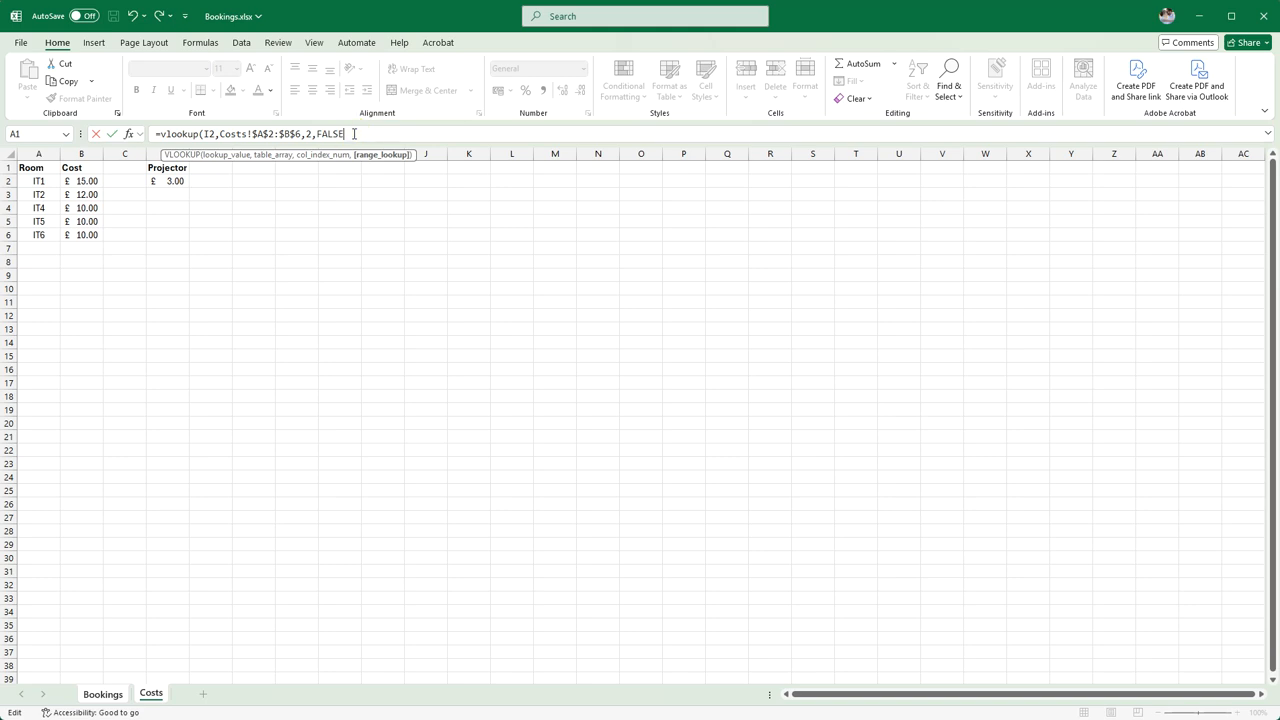
{"action": "type", "text": ")"}
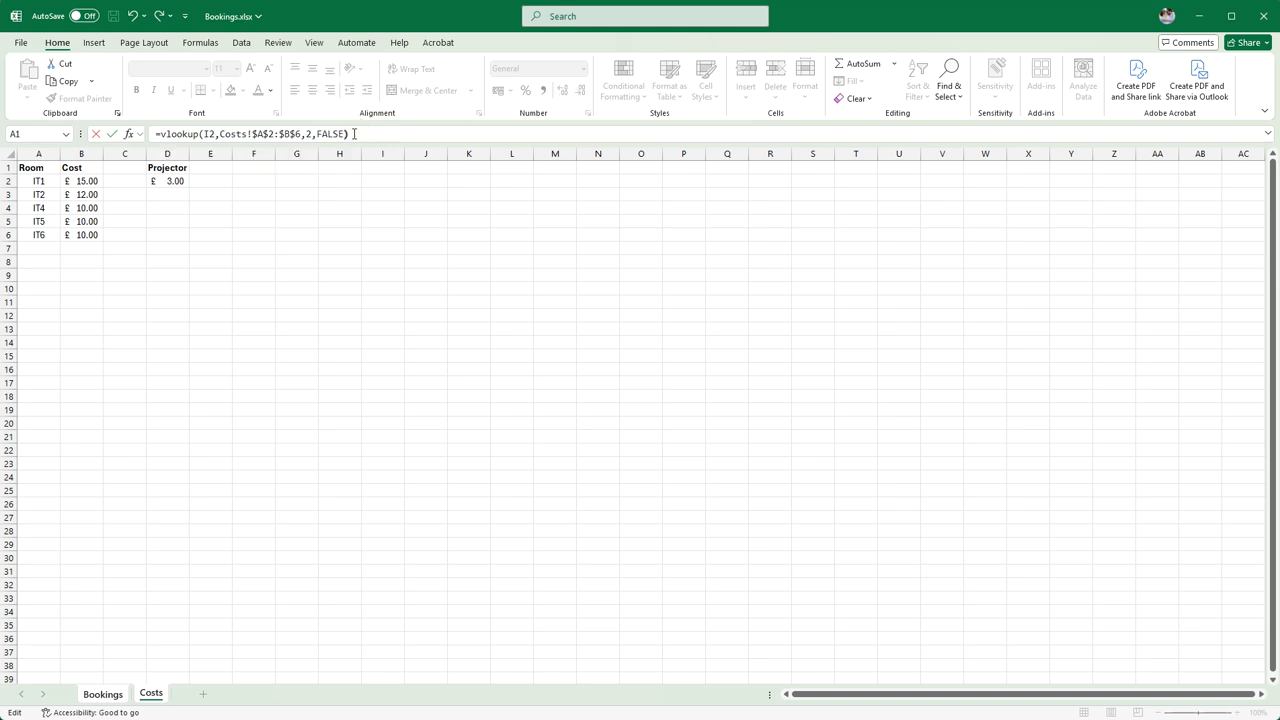
{"action": "key", "text": "Return"}
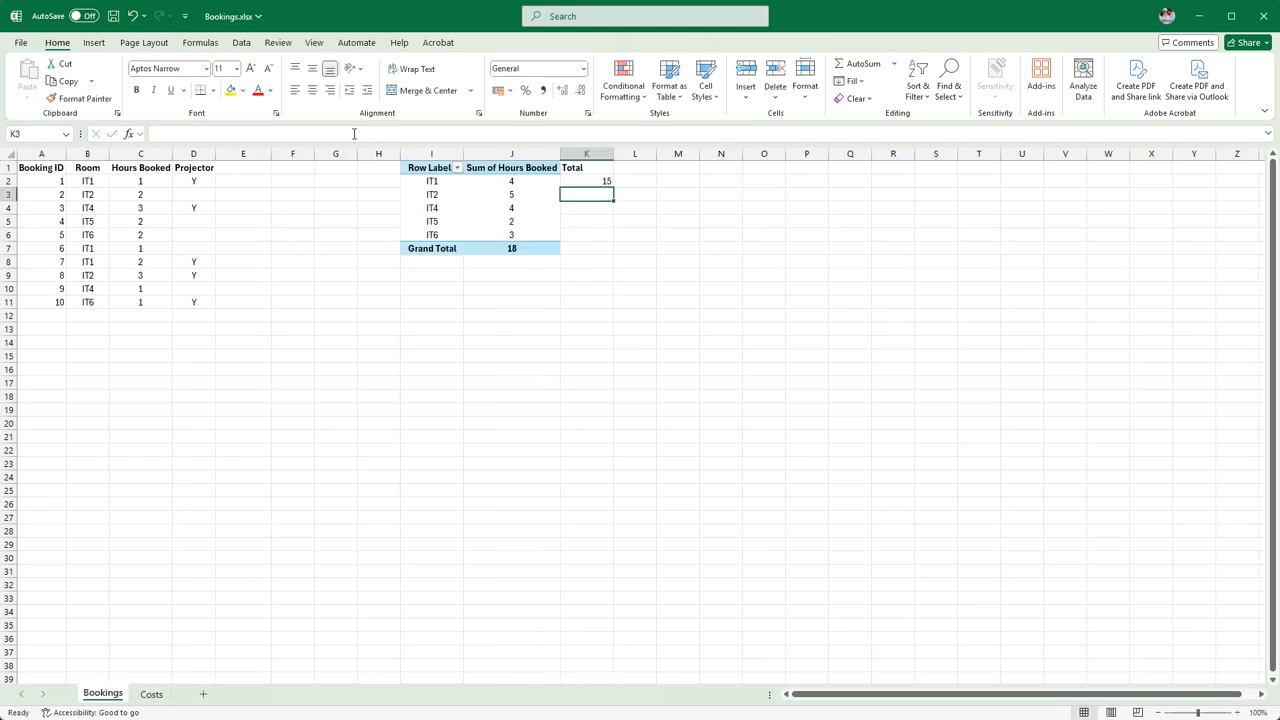
- Format K2 in pounds with the Accounting format, and fill its lookup formula down to K6
{"action": "left_click", "coordinate": [598, 183]}
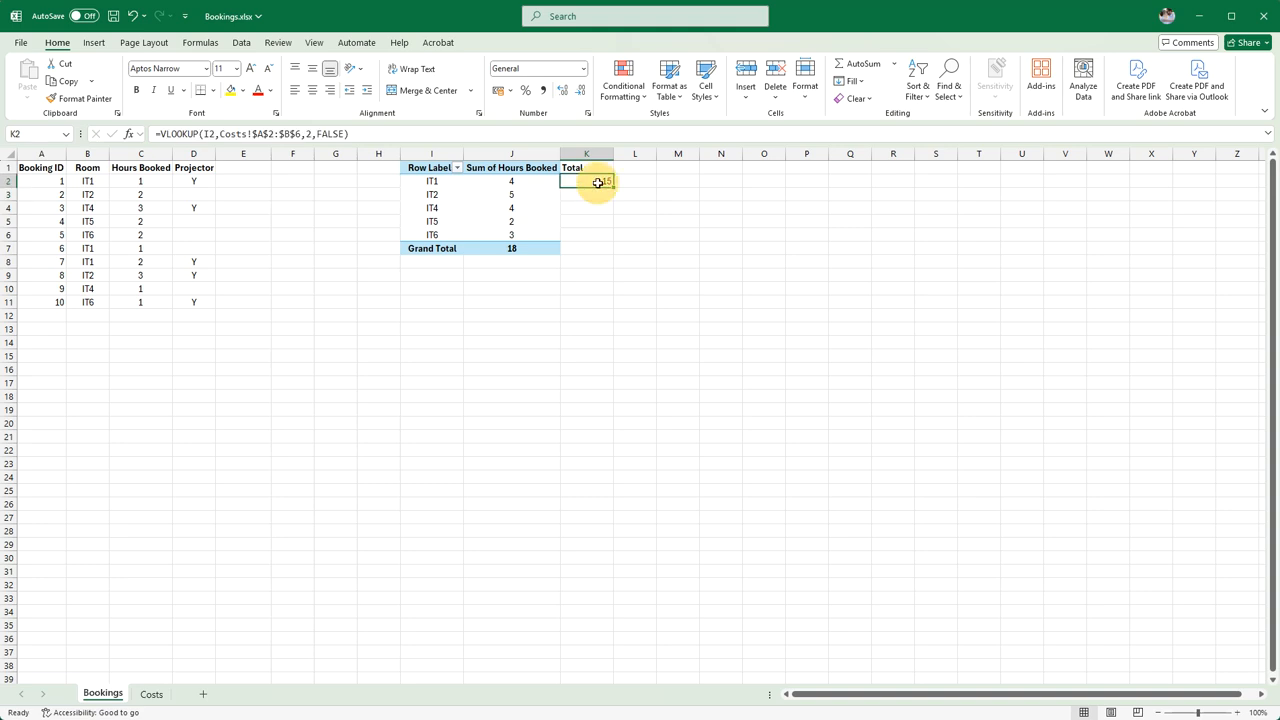
{"action": "left_click", "coordinate": [499, 92]}
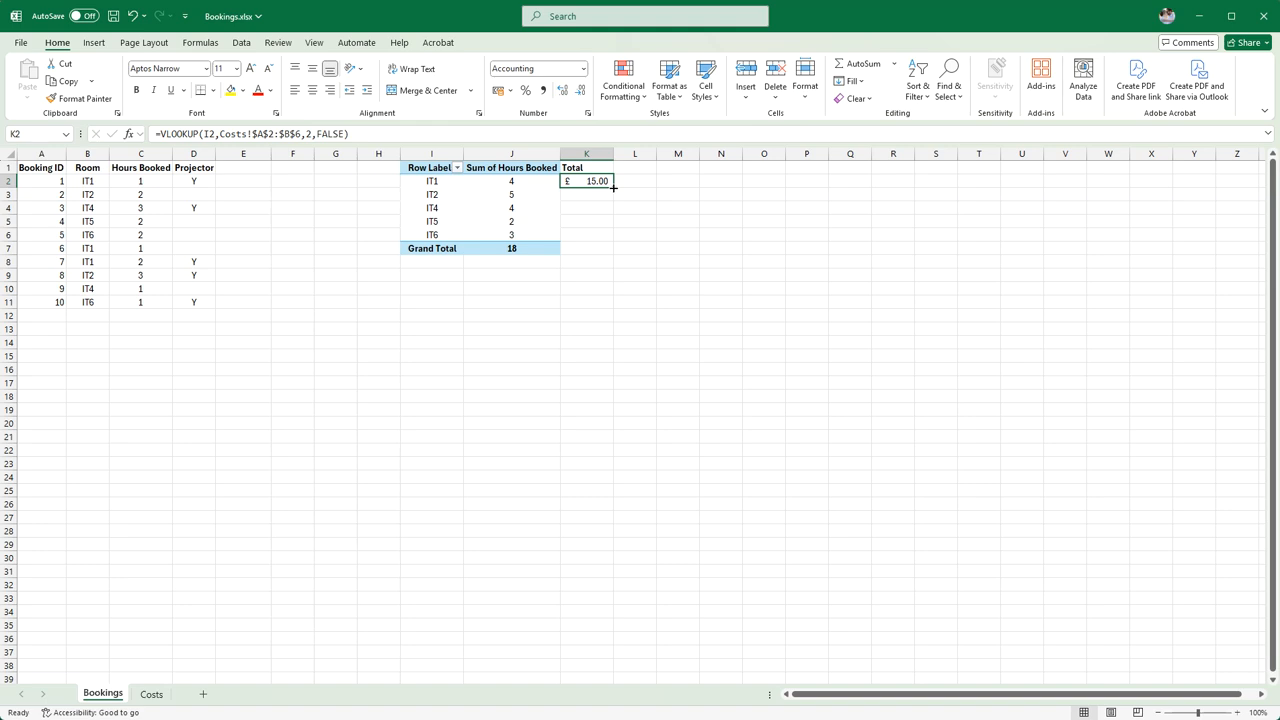
{"action": "left_click_drag", "start_coordinate": [613, 187], "coordinate": [606, 240]}
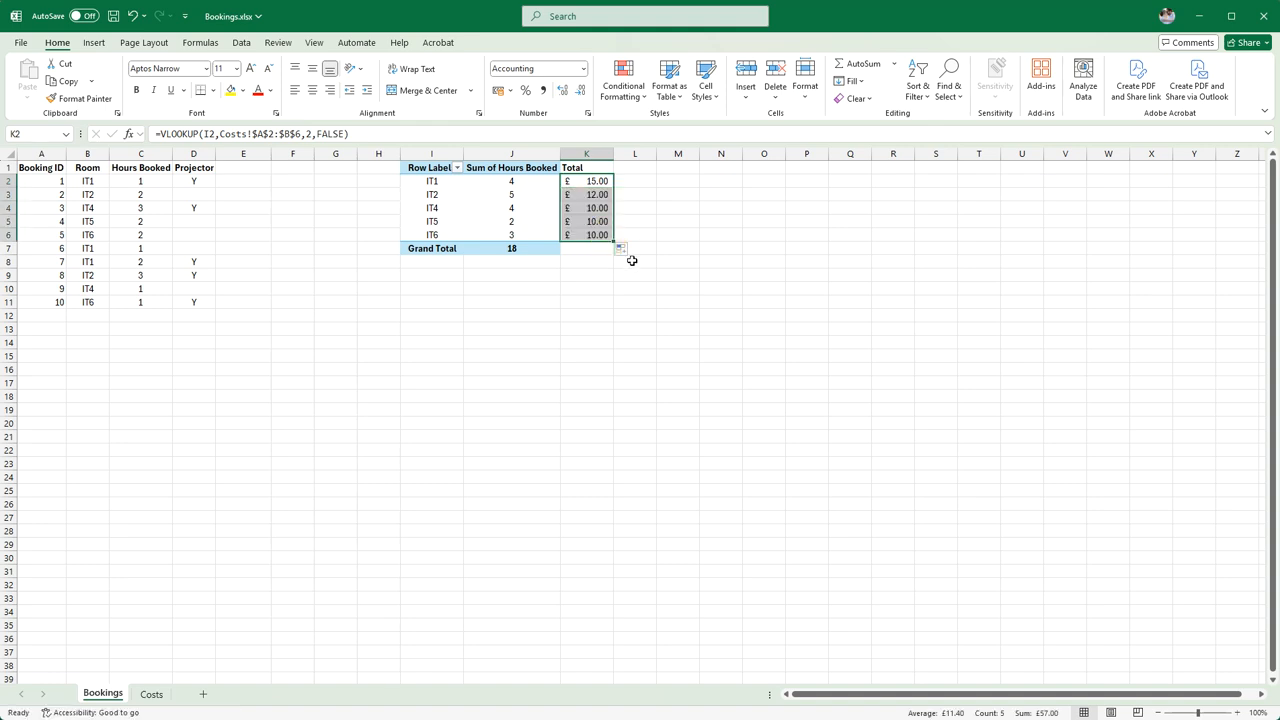
- Compare the lookup cell and table range references in the VLOOKUP formulas of K2 and K3
{"action": "left_click", "coordinate": [600, 184]}
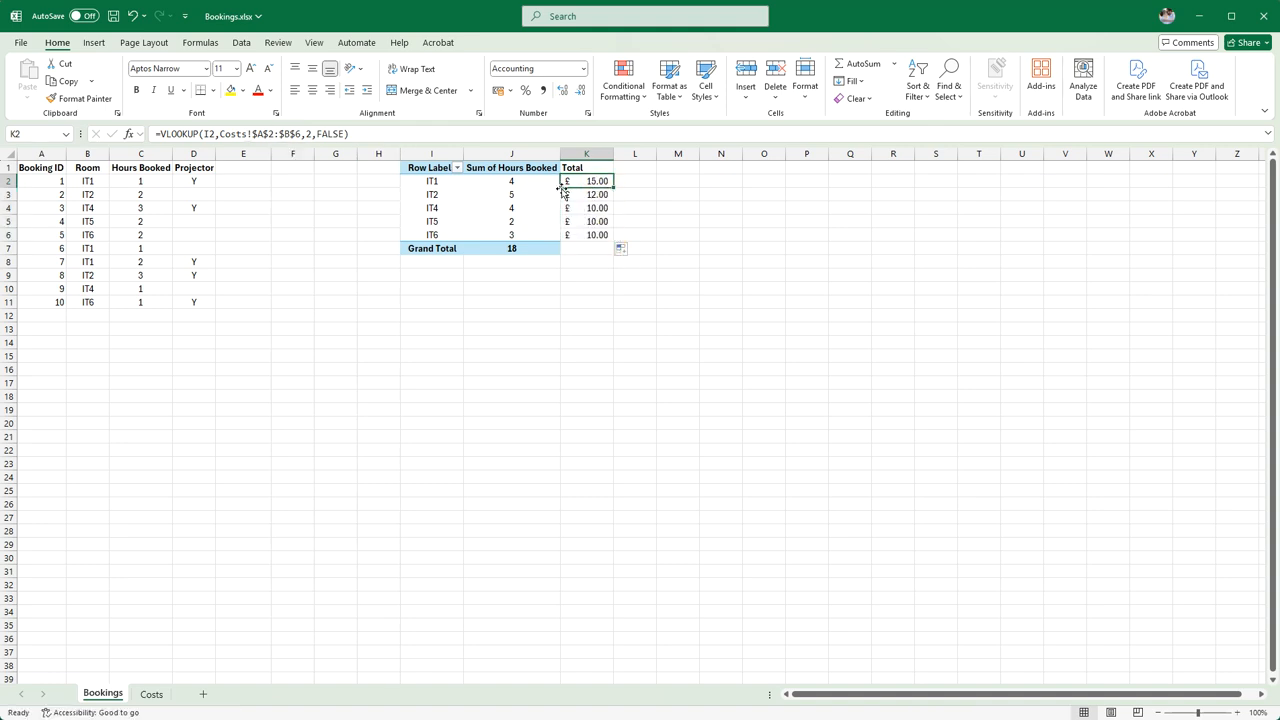
{"action": "left_click", "coordinate": [566, 194]}
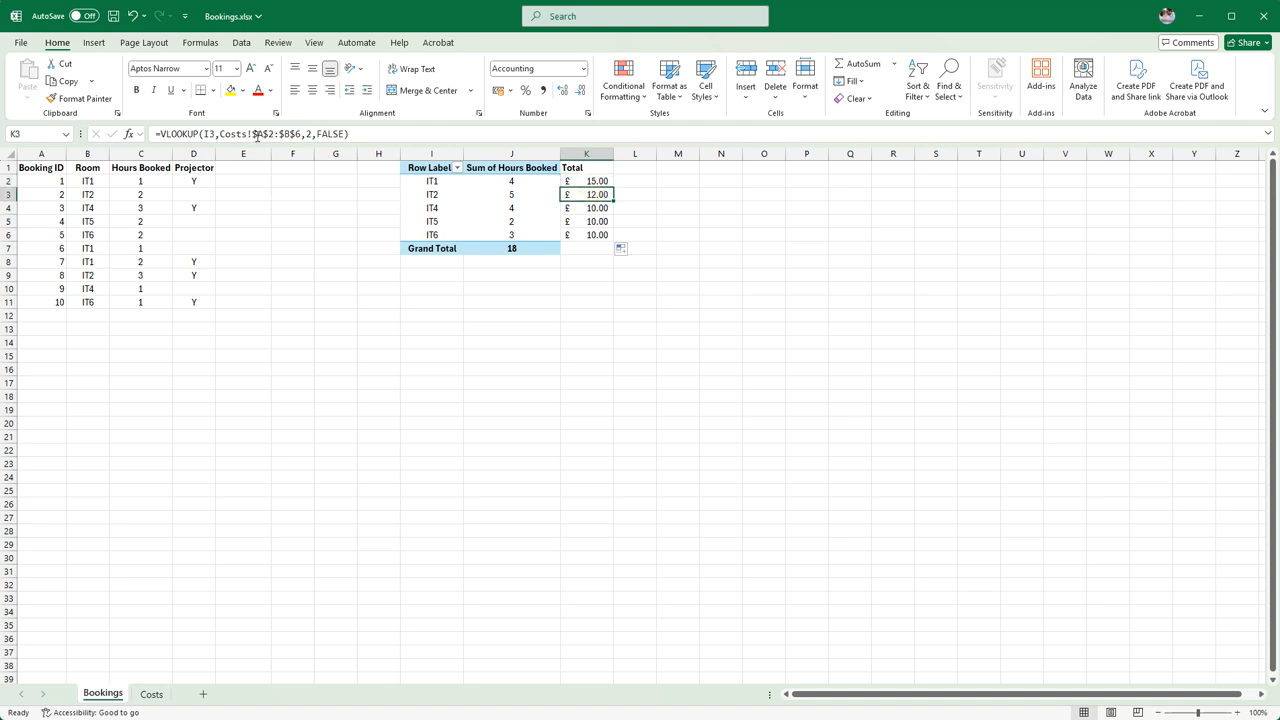
{"action": "left_click", "coordinate": [603, 182]}
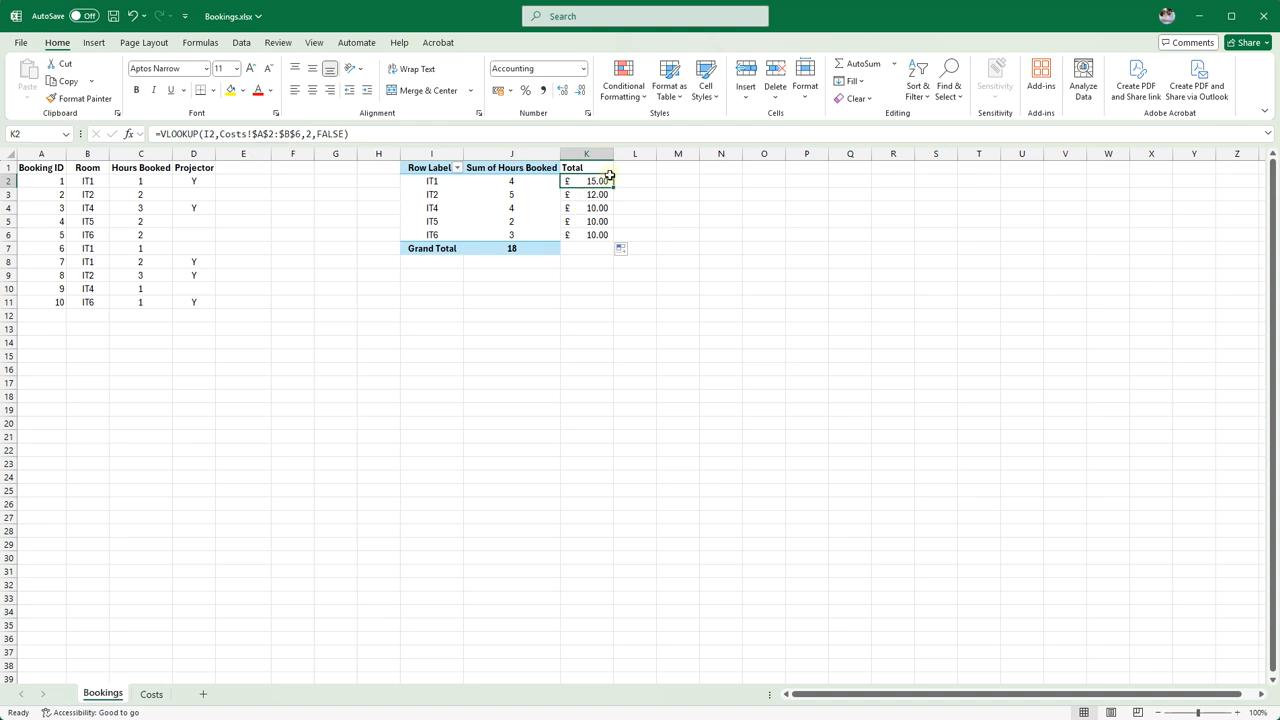
{"action": "double_click", "coordinate": [206, 133]}
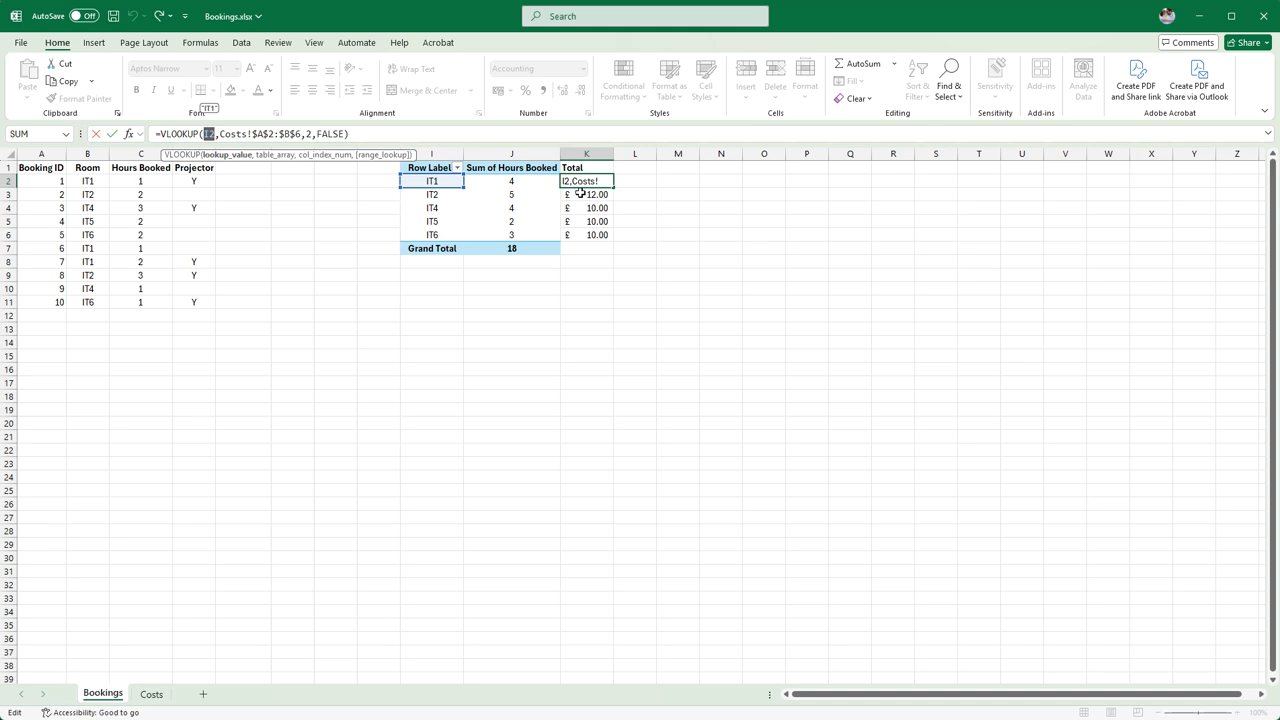
{"action": "key", "text": "Escape"}
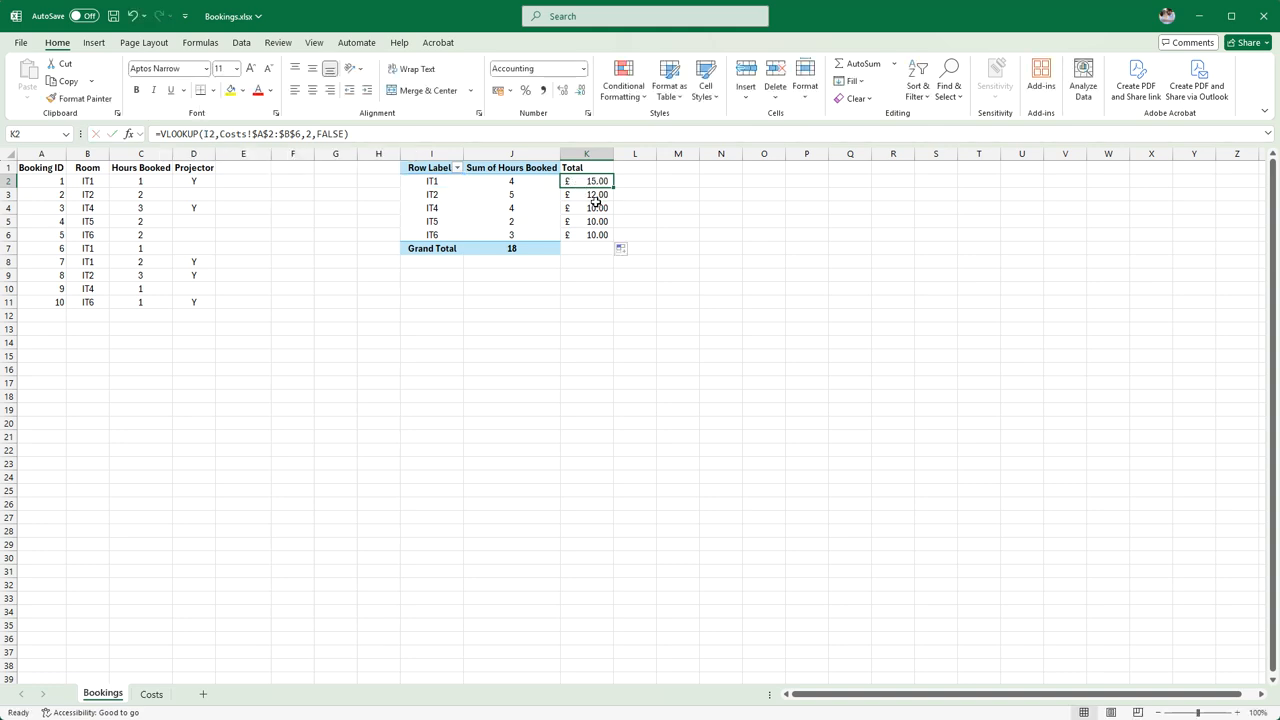
- Check the lookup cell and the absolute table range in the VLOOKUP formulas from K2 down to K5
{"action": "left_click", "coordinate": [600, 196]}
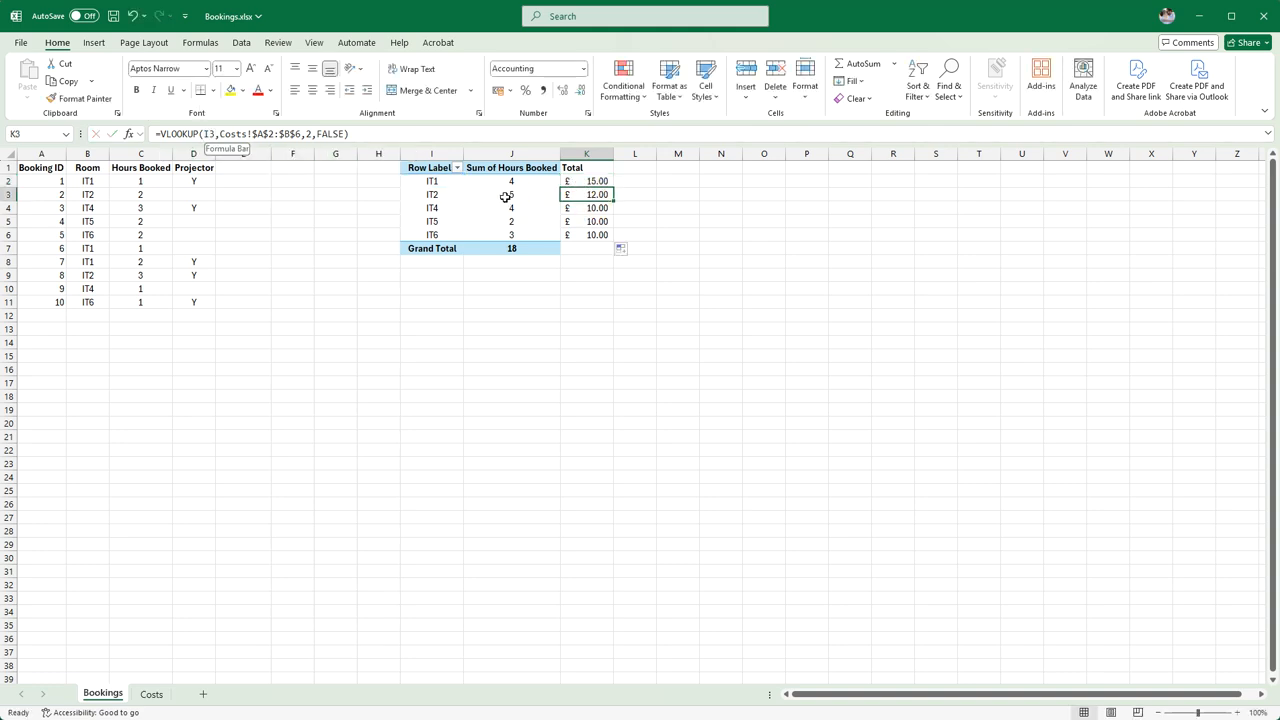
{"action": "left_click", "coordinate": [590, 207]}
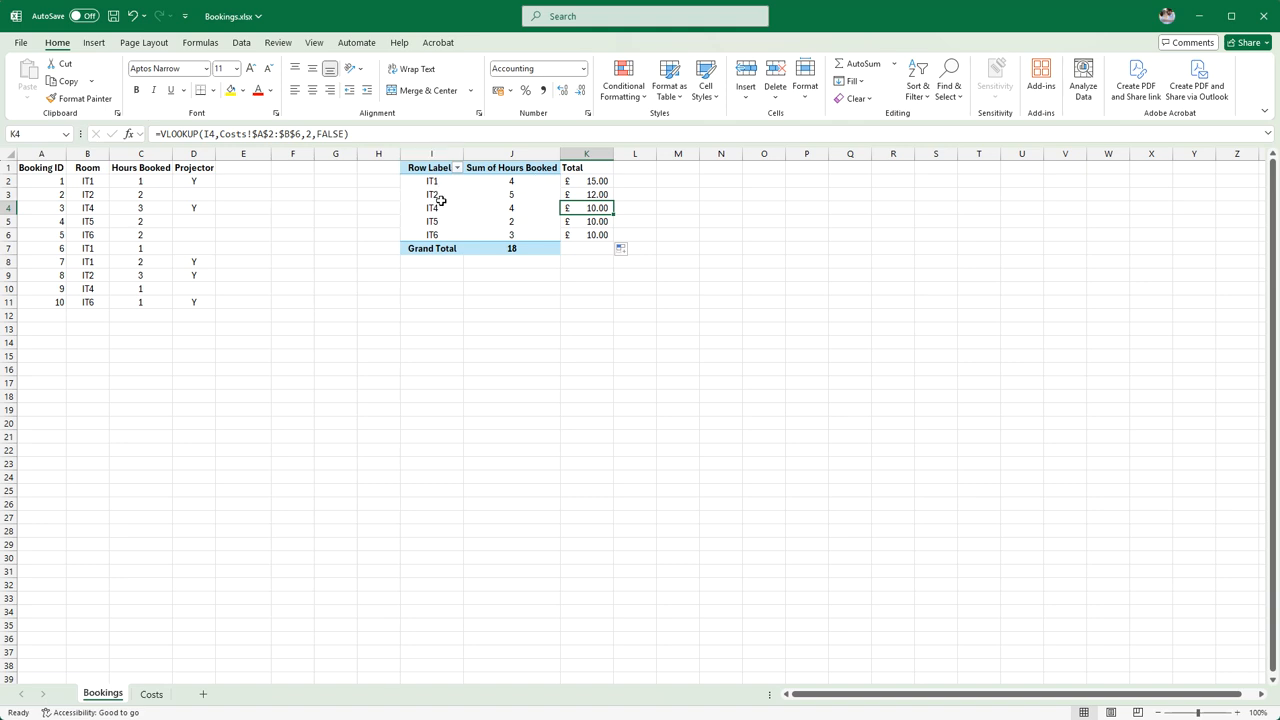
{"action": "left_click_drag", "start_coordinate": [597, 182], "coordinate": [600, 206]}
{"action": "left_click", "coordinate": [601, 180]}
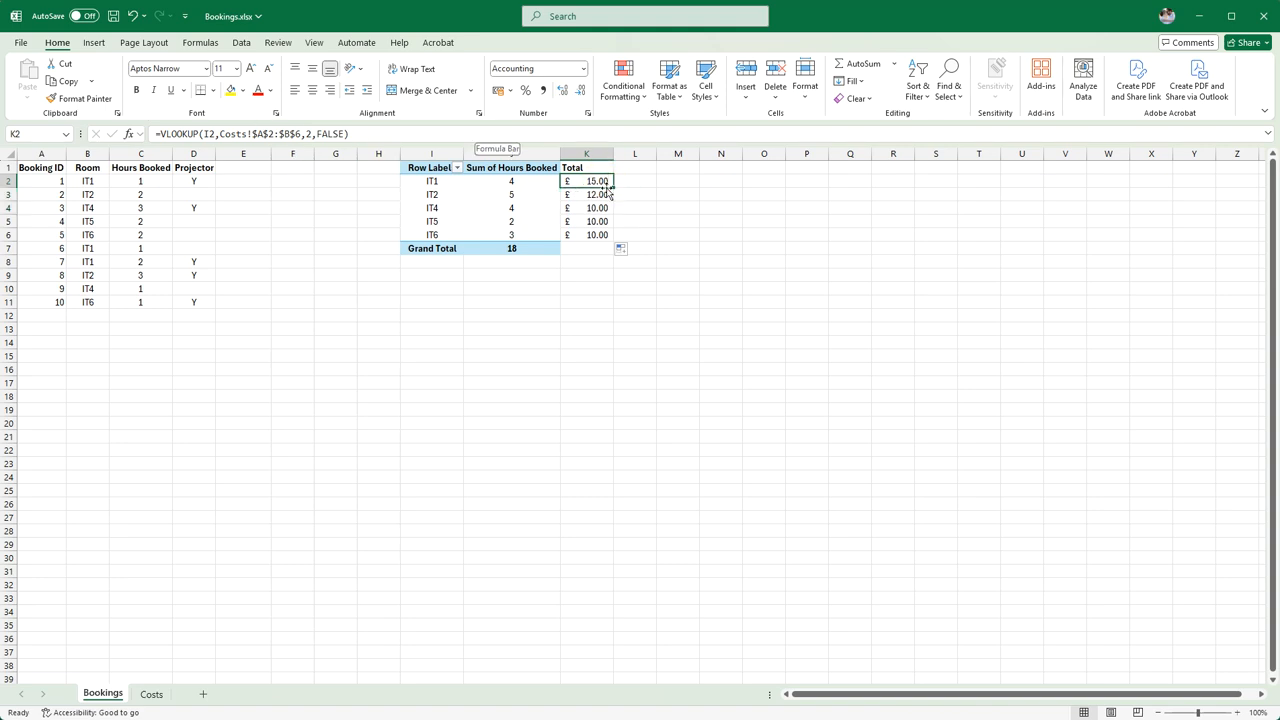
{"action": "left_click", "coordinate": [595, 196]}
{"action": "left_click", "coordinate": [593, 217]}
{"action": "left_click", "coordinate": [596, 245]}
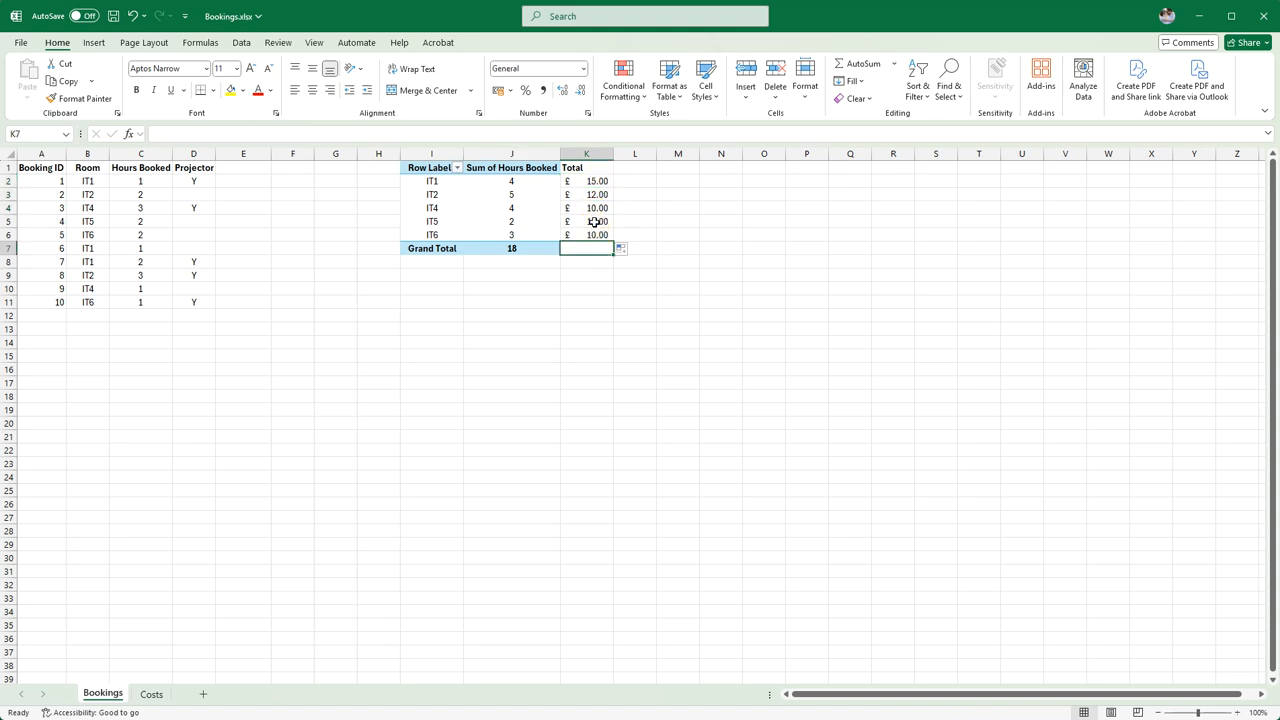
- Clear the lookup formulas in K3:K6, and change K2's VLOOKUP table range to the relative reference Costs!A2:B6
{"action": "left_click_drag", "start_coordinate": [597, 194], "coordinate": [594, 234]}
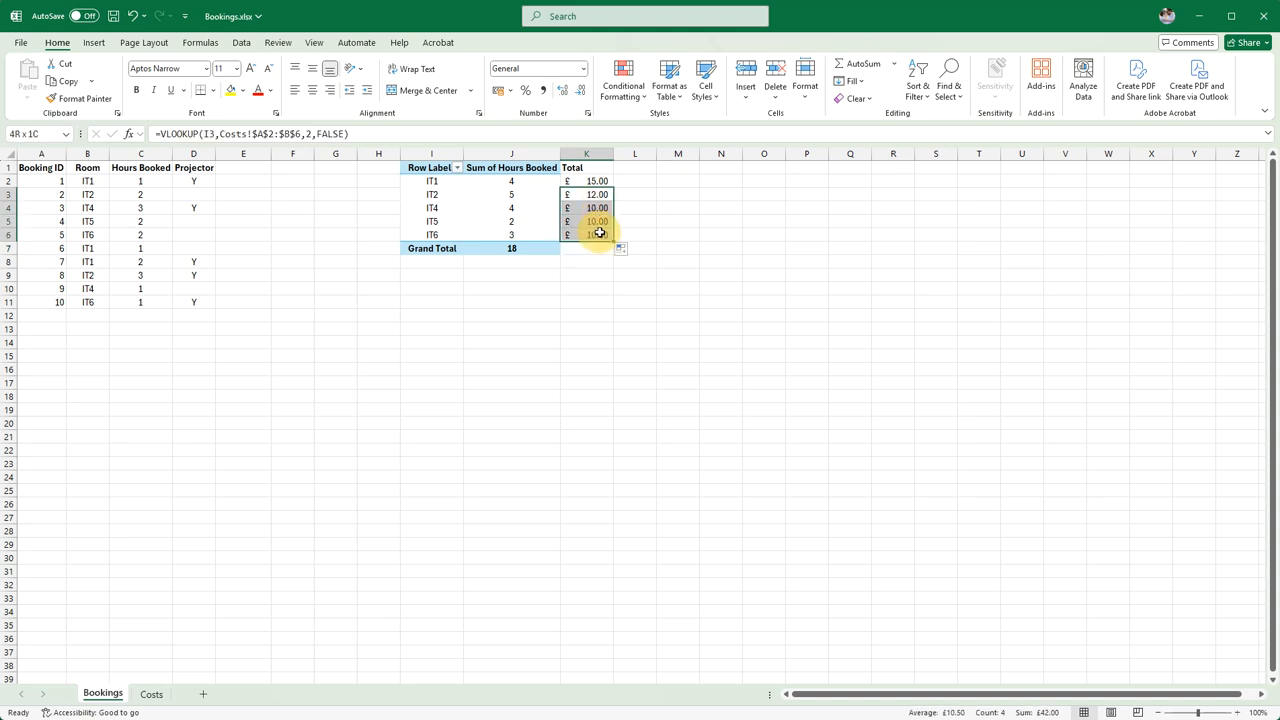
{"action": "key", "text": "Delete"}
{"action": "left_click", "coordinate": [592, 181]}
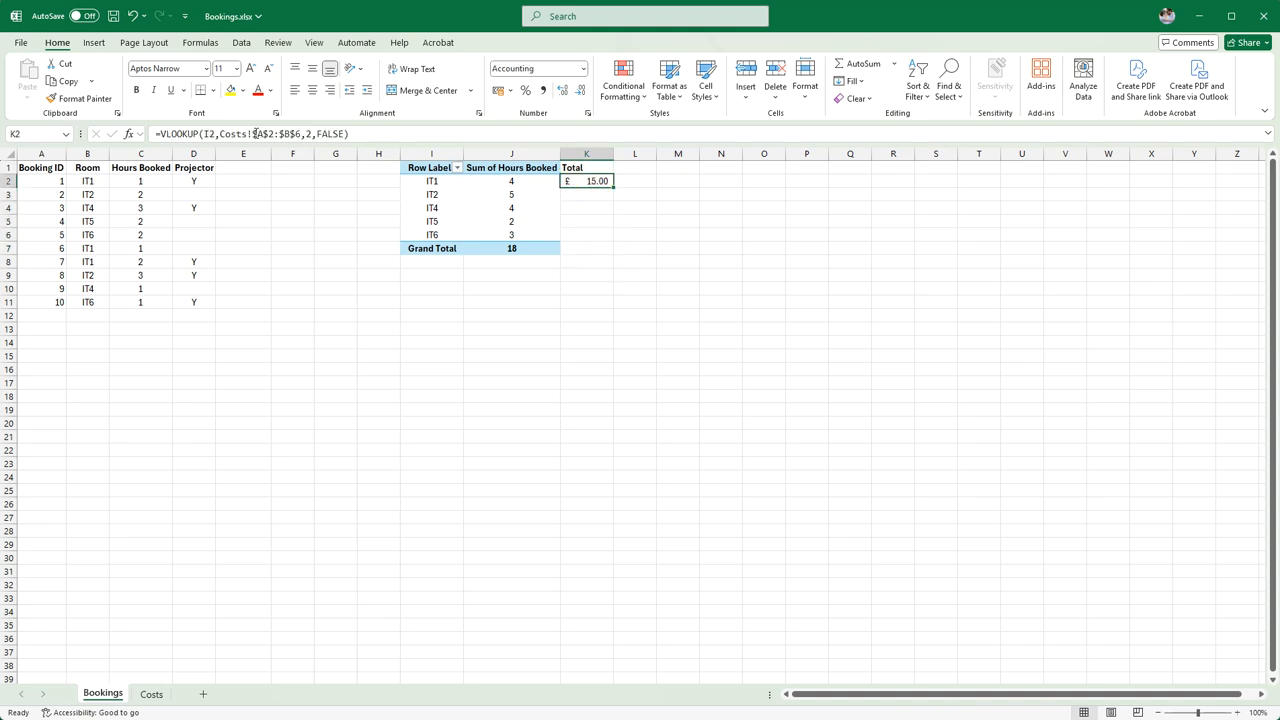
{"action": "left_click", "coordinate": [255, 133]}
{"action": "key", "text": "BackSpace"}
{"action": "left_click", "coordinate": [263, 134]}
{"action": "key", "text": "BackSpace"}
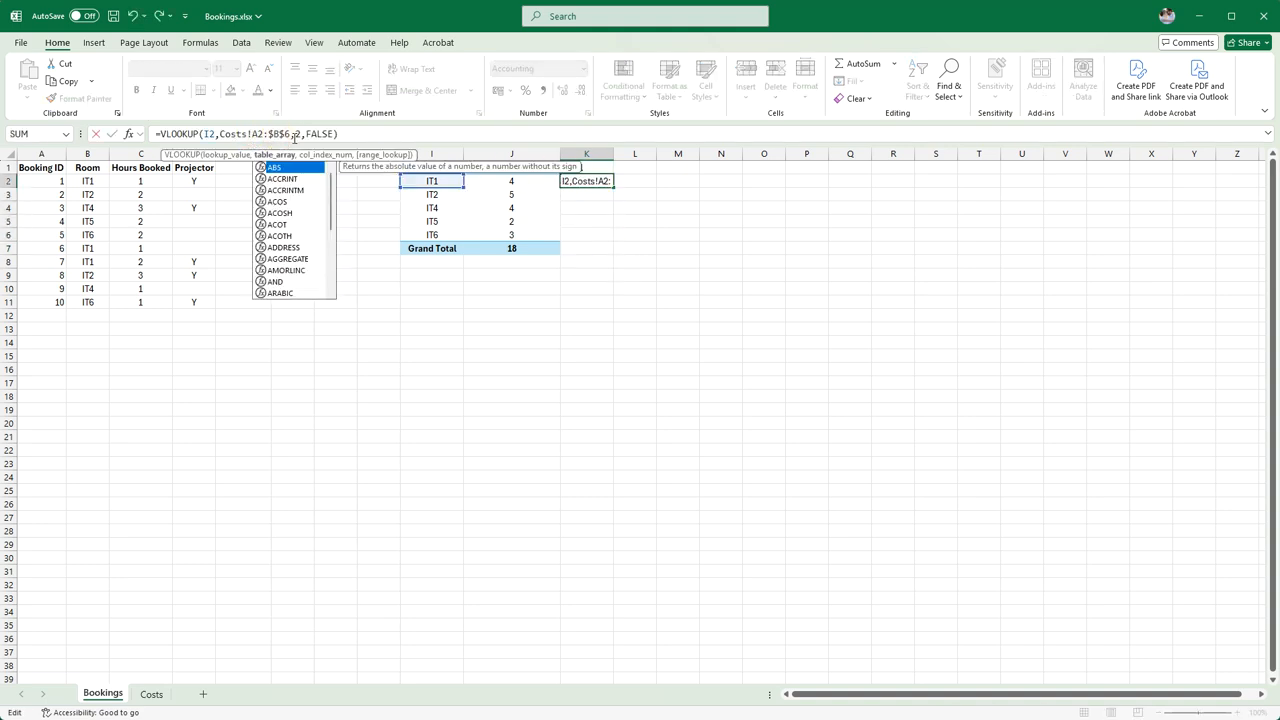
{"action": "left_click", "coordinate": [281, 133]}
{"action": "key", "text": "BackSpace"}
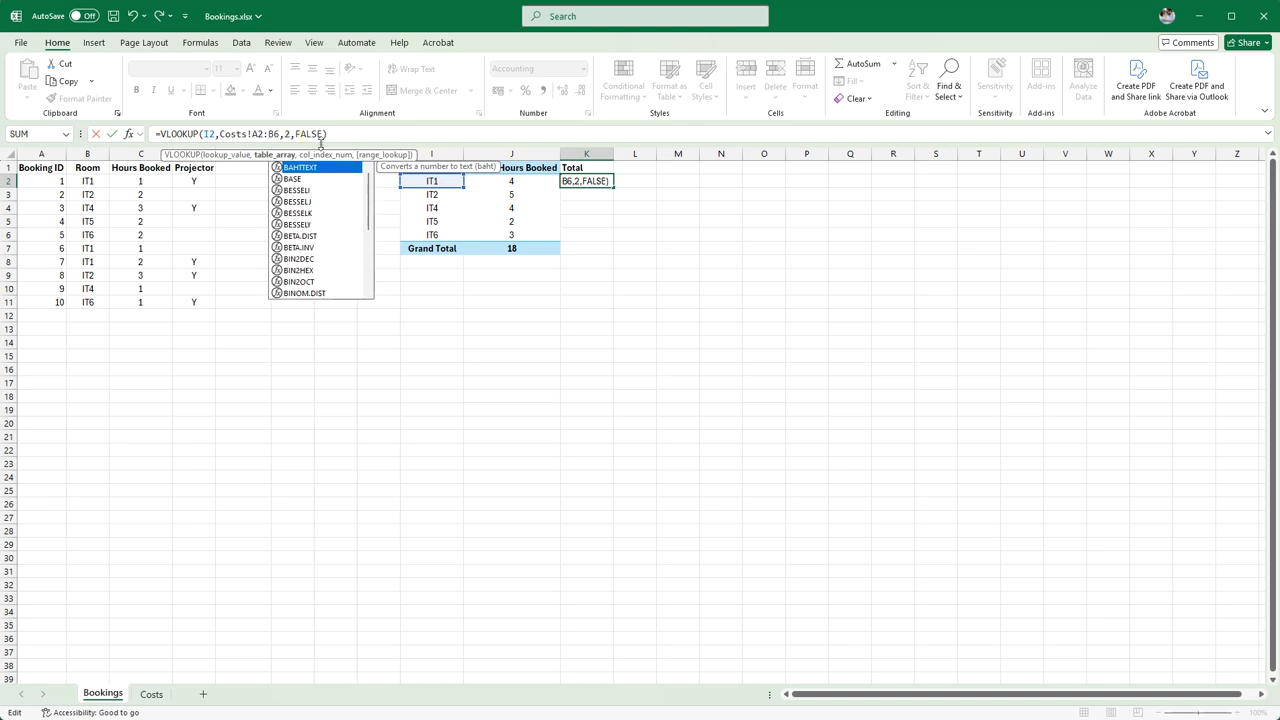
{"action": "key", "text": "Return"}
- Fill K2's relative VLOOKUP formula down to K6, and inspect the table range in each row's formula
{"action": "left_click", "coordinate": [598, 181]}
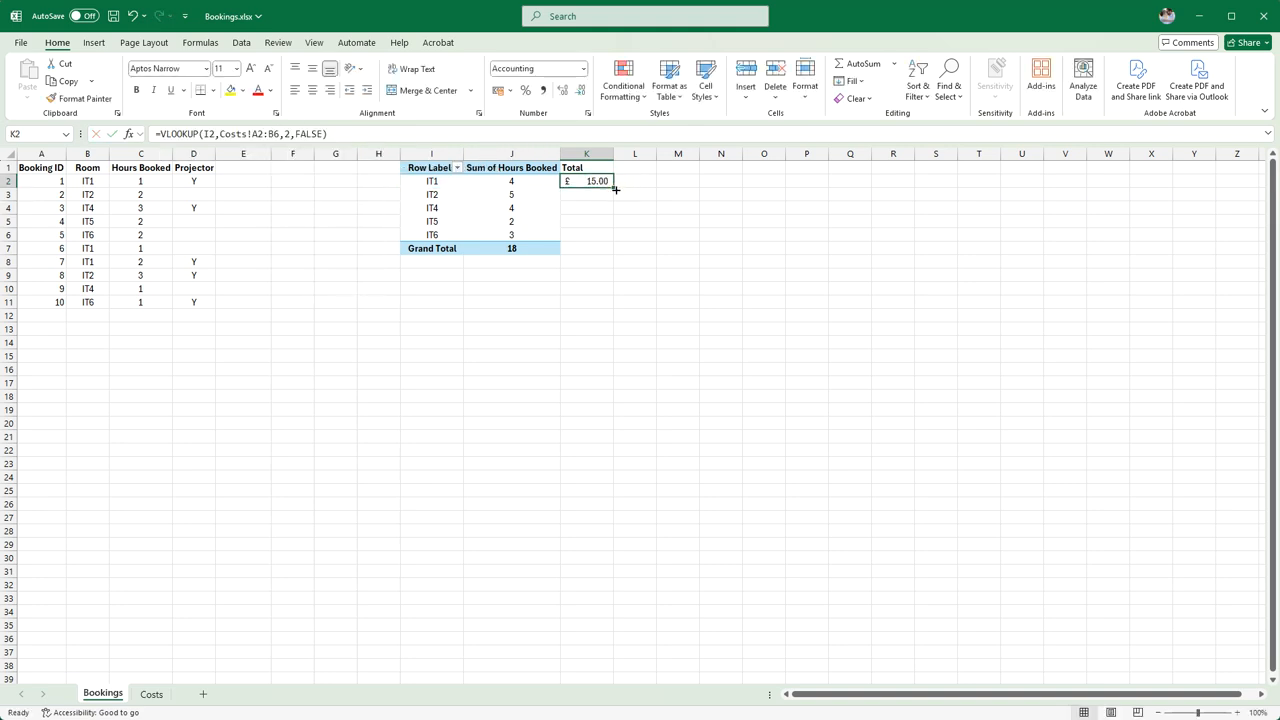
{"action": "left_click_drag", "start_coordinate": [613, 188], "coordinate": [610, 236]}
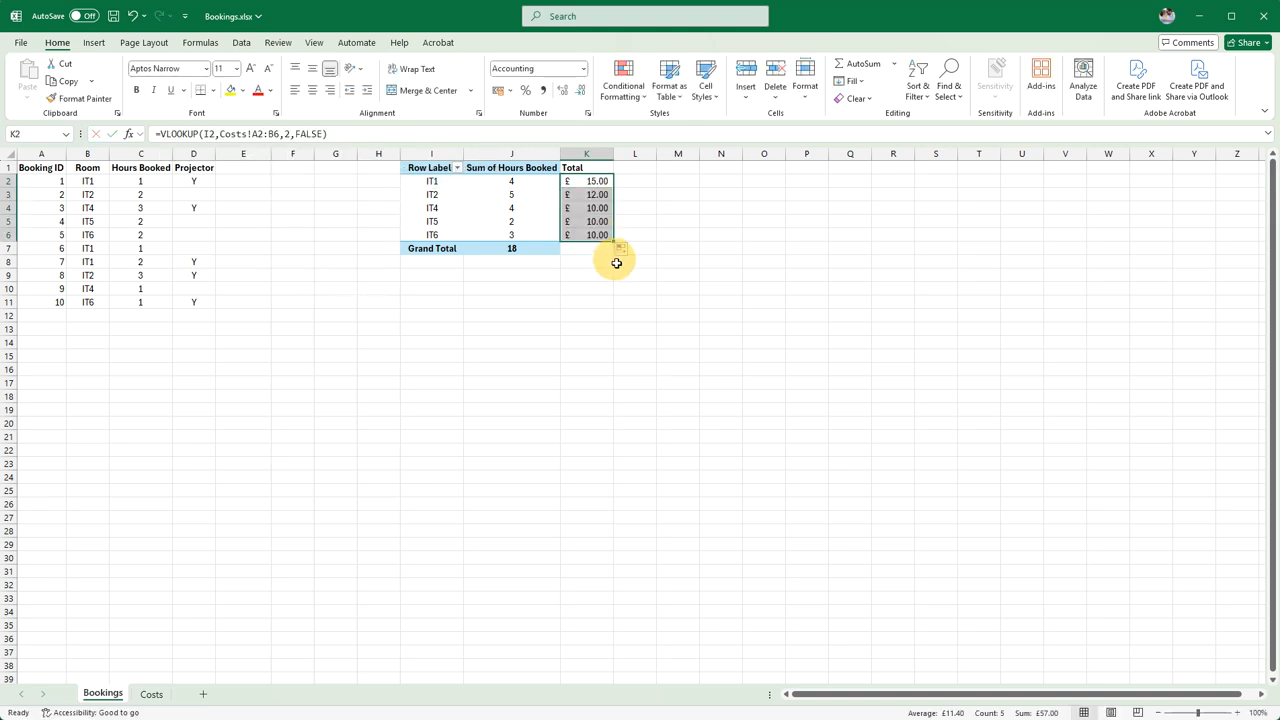
{"action": "left_click", "coordinate": [594, 184]}
{"action": "key", "text": "Down"}
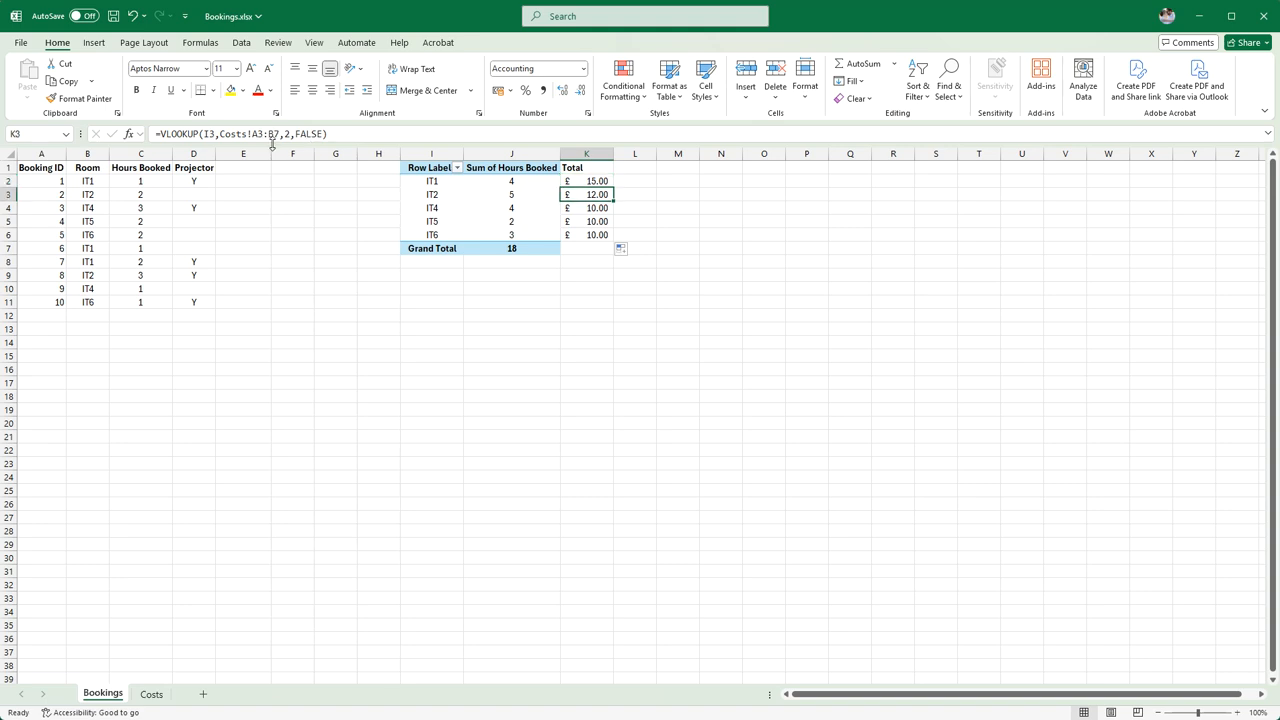
{"action": "key", "text": "Down"}
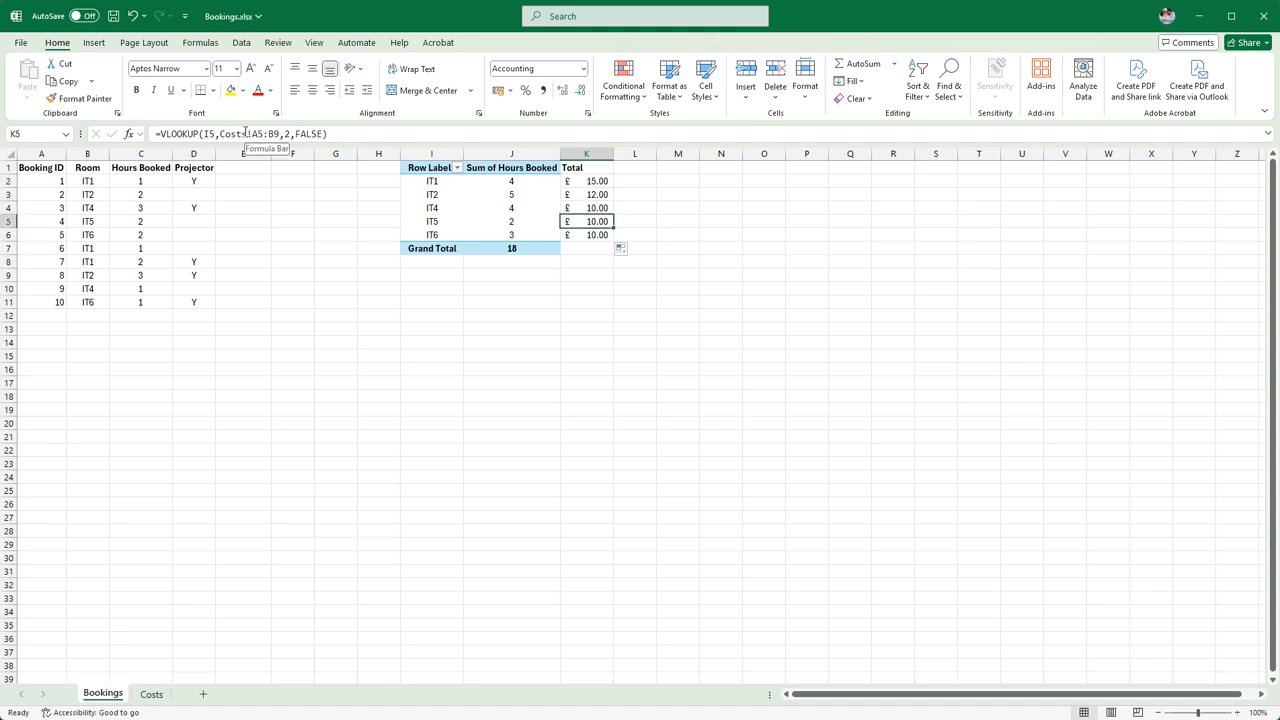
{"action": "key", "text": "Down"}
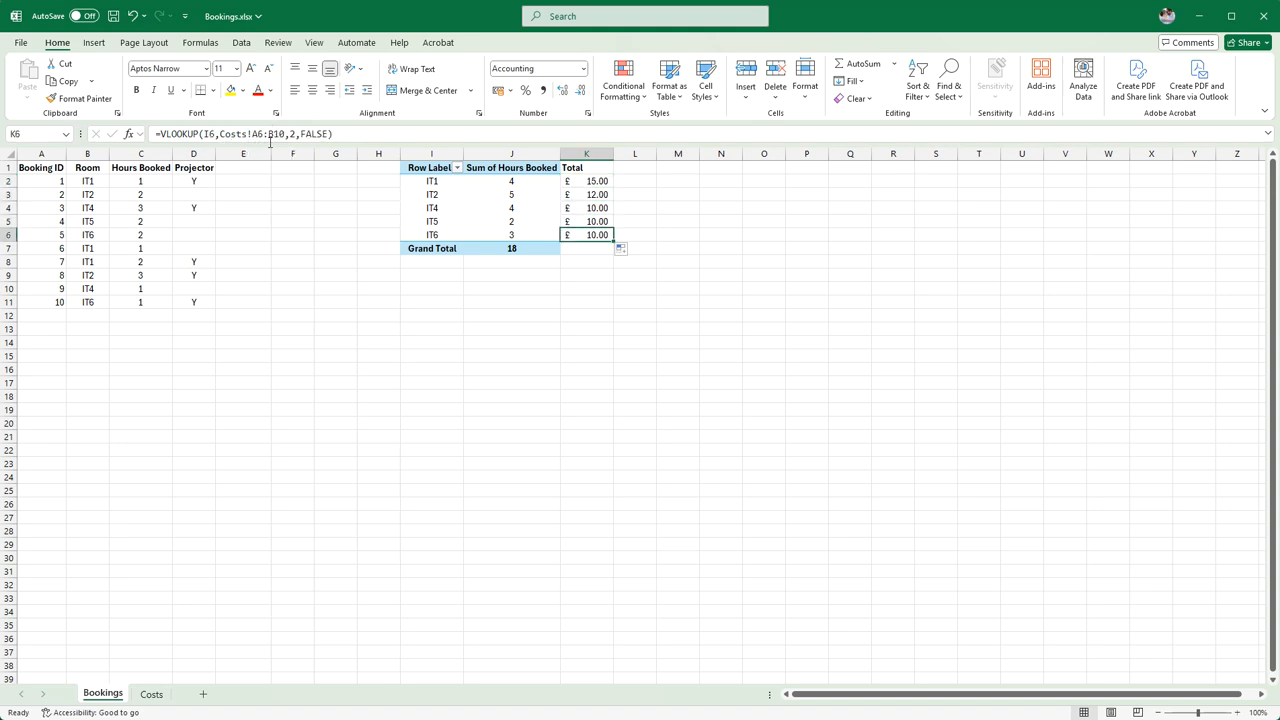
{"action": "key", "text": "Down"}
- Compare the range A6:B10 used by K6's formula with the room costs on the Costs sheet
{"action": "left_click", "coordinate": [151, 694]}
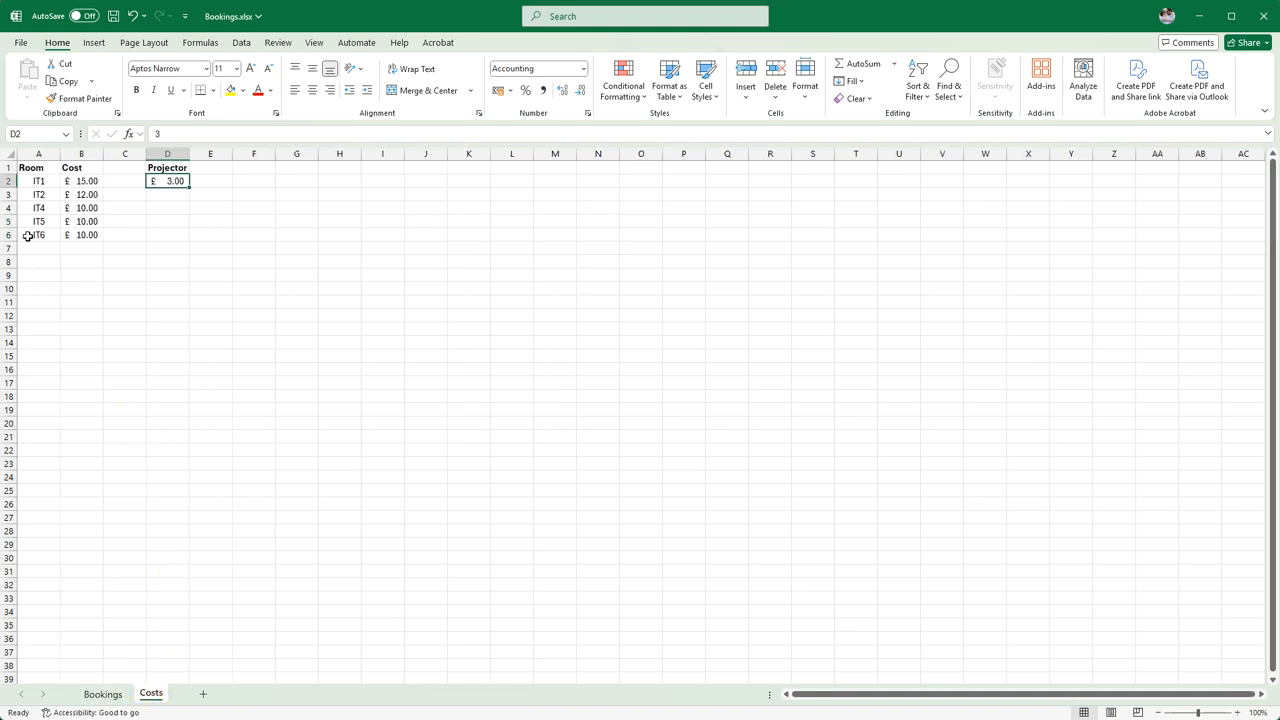
{"action": "left_click_drag", "start_coordinate": [29, 236], "coordinate": [70, 291]}
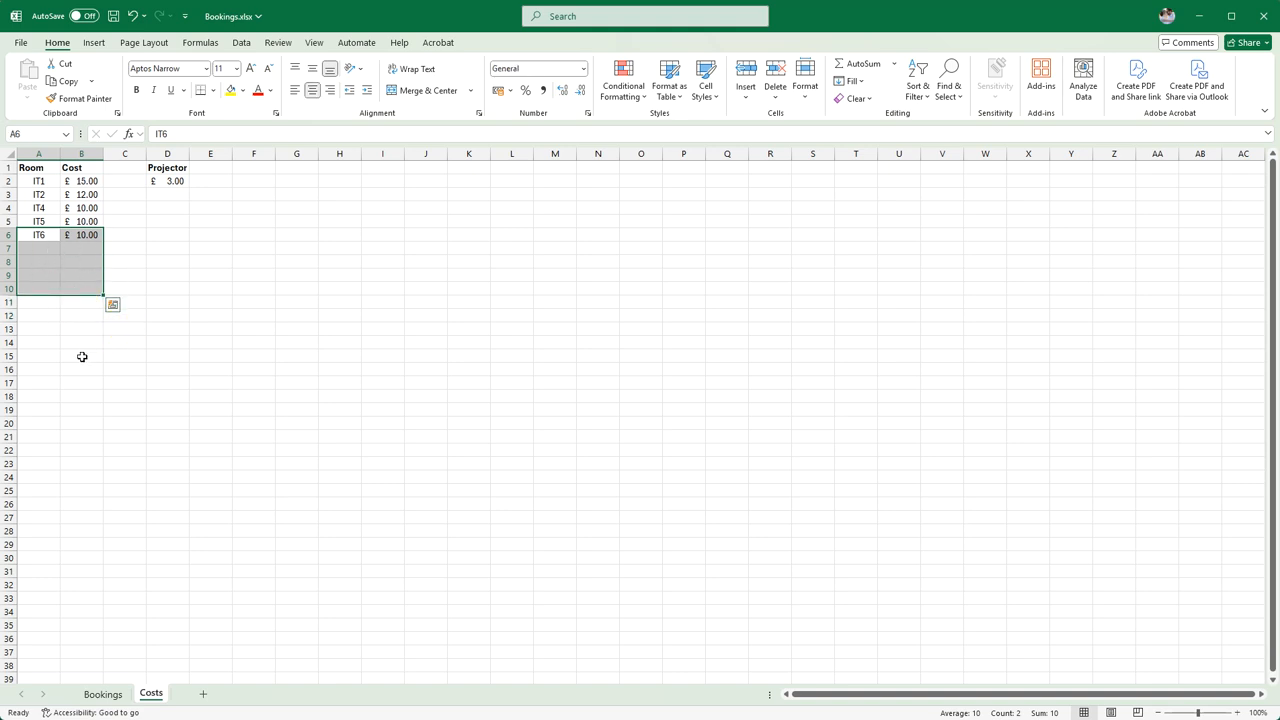
{"action": "left_click", "coordinate": [34, 235]}
{"action": "left_click_drag", "start_coordinate": [34, 235], "coordinate": [104, 236]}
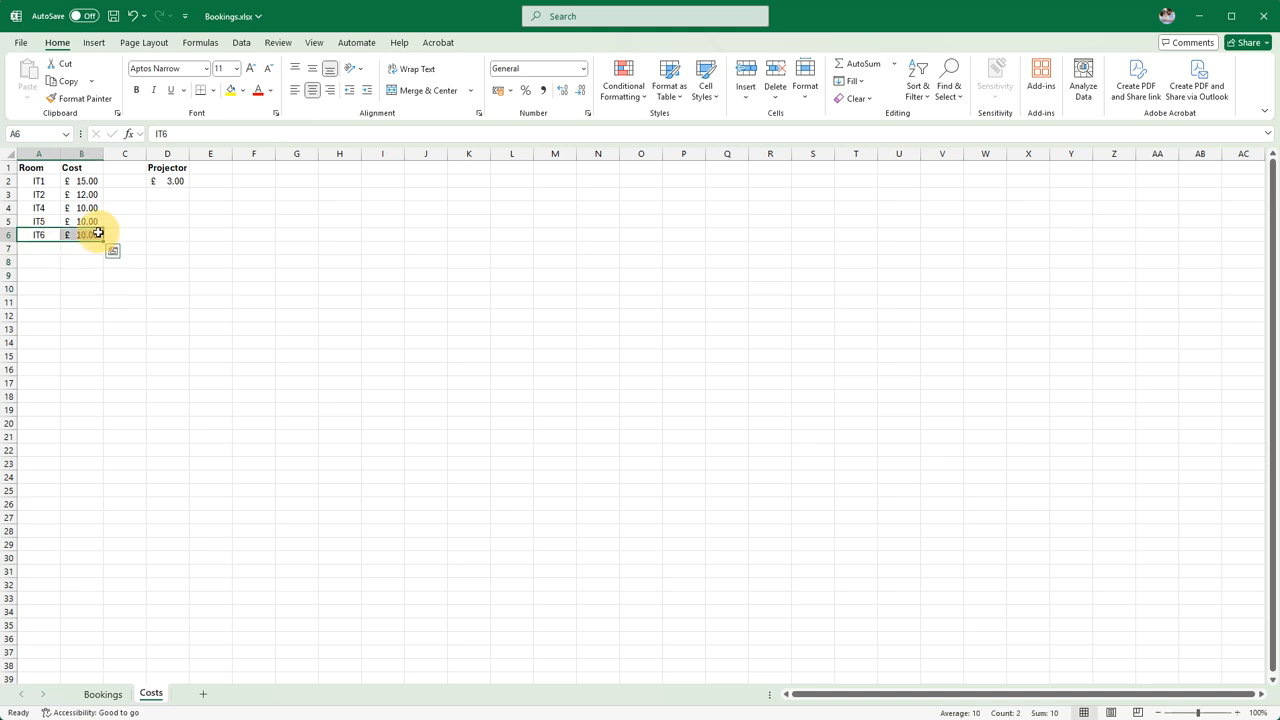
{"action": "left_click", "coordinate": [103, 695]}
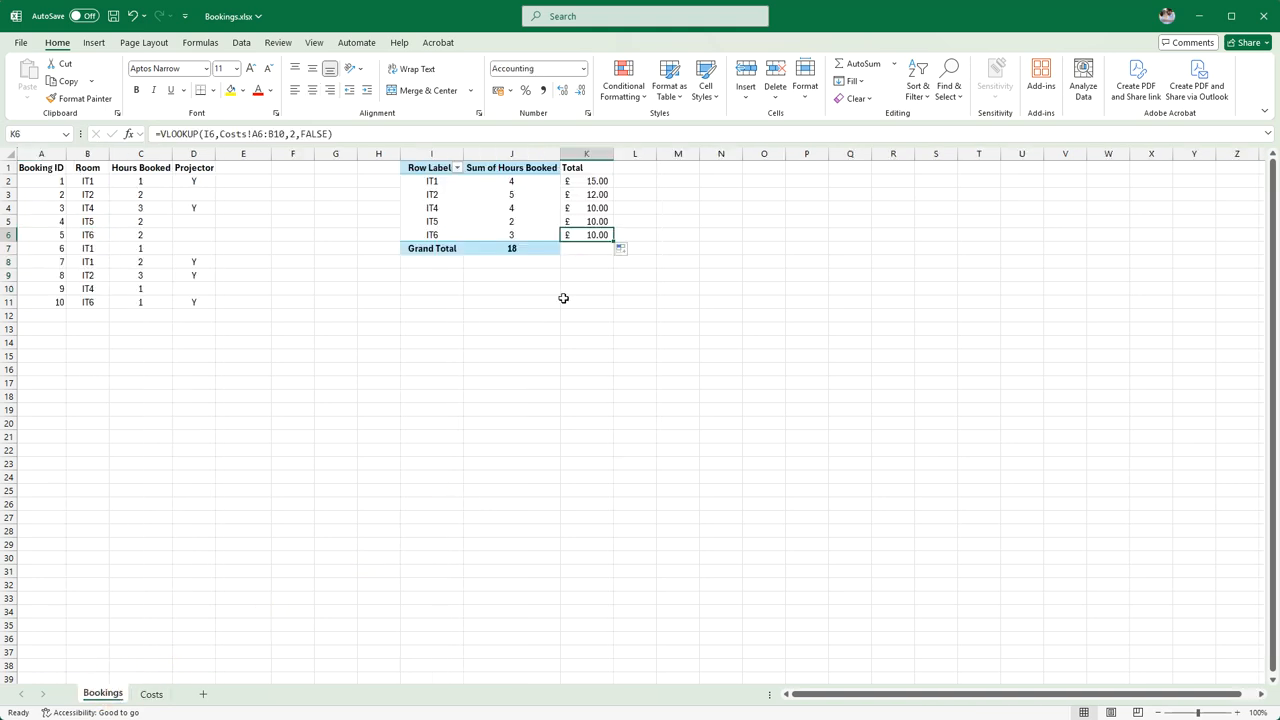
- Make K2's VLOOKUP table range absolute as Costs!$A$2:$B$6, and fill the formula down to K6
{"action": "left_click", "coordinate": [590, 178]}
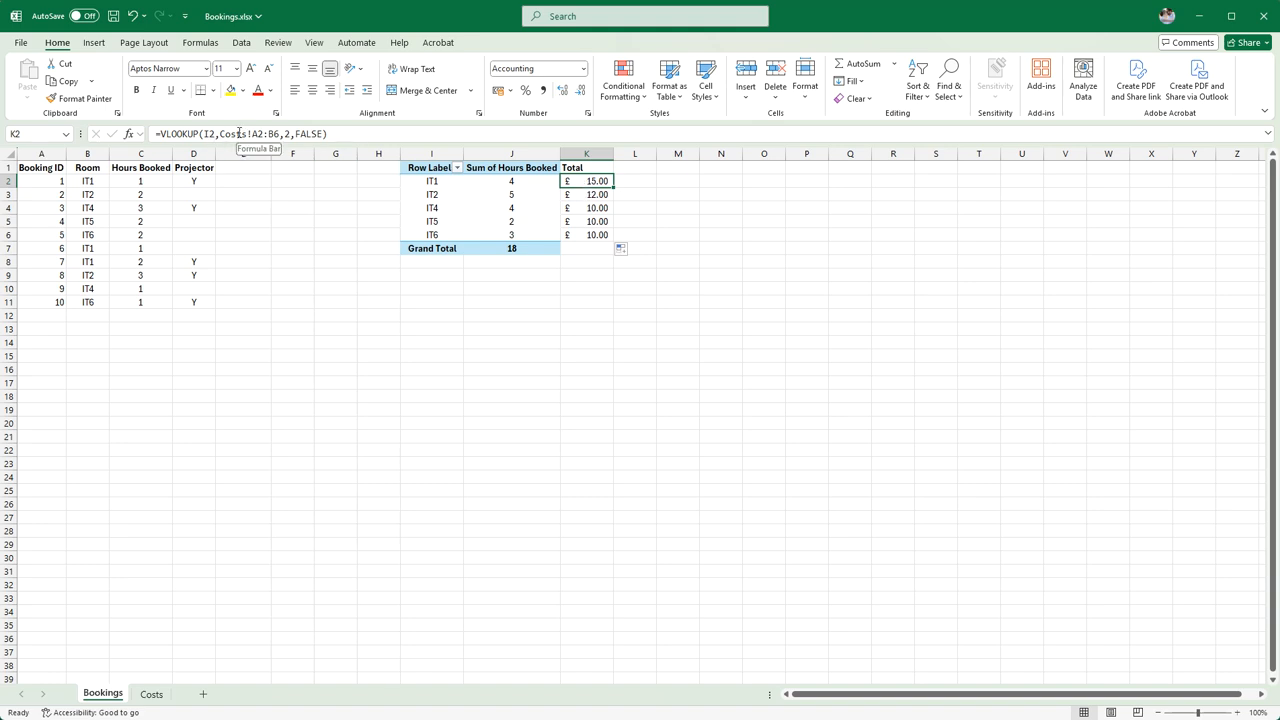
{"action": "left_click_drag", "start_coordinate": [221, 133], "coordinate": [281, 128]}
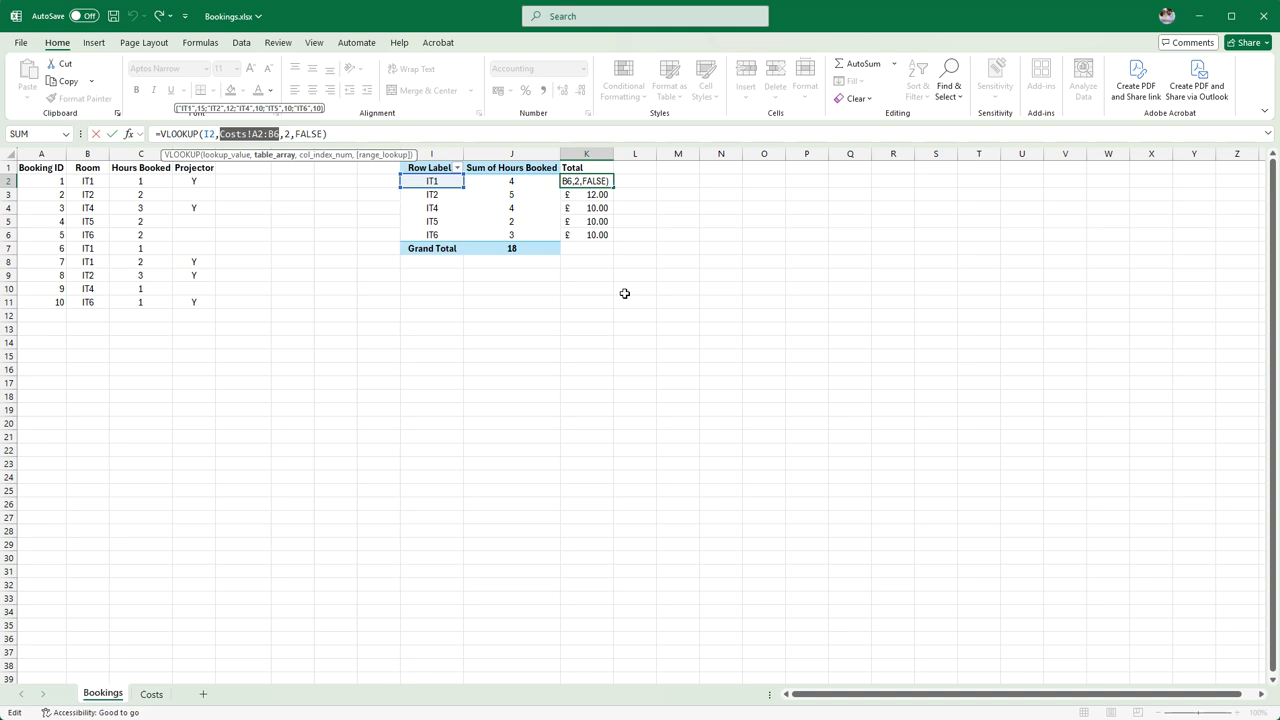
{"action": "key", "text": "F4"}
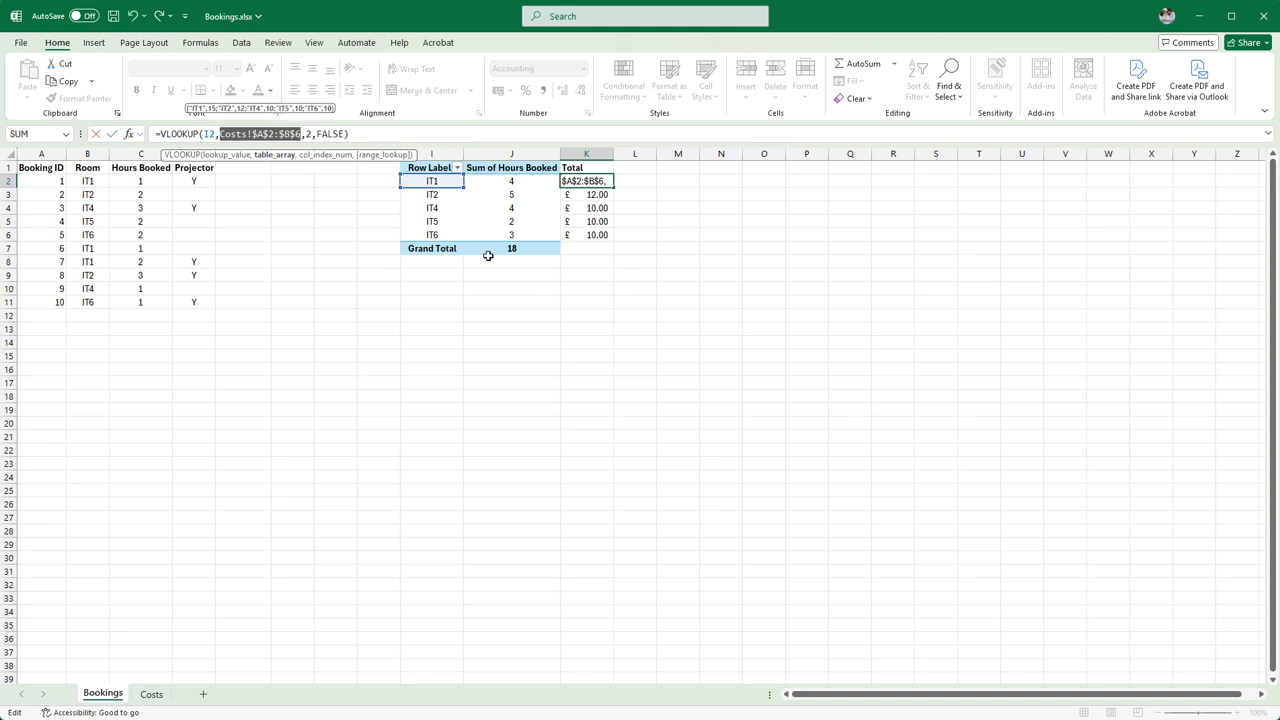
{"action": "key", "text": "Return"}
{"action": "left_click", "coordinate": [600, 183]}
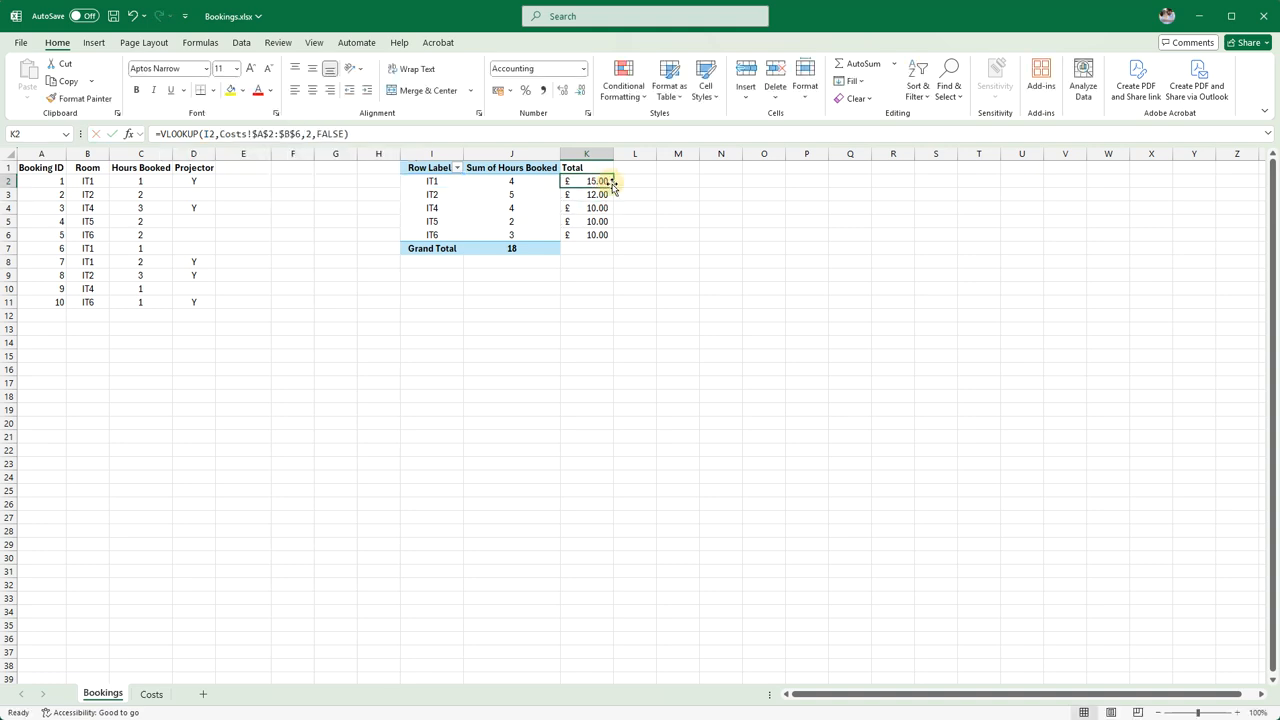
{"action": "left_click_drag", "start_coordinate": [612, 186], "coordinate": [600, 237]}
{"action": "left_click", "coordinate": [594, 312]}
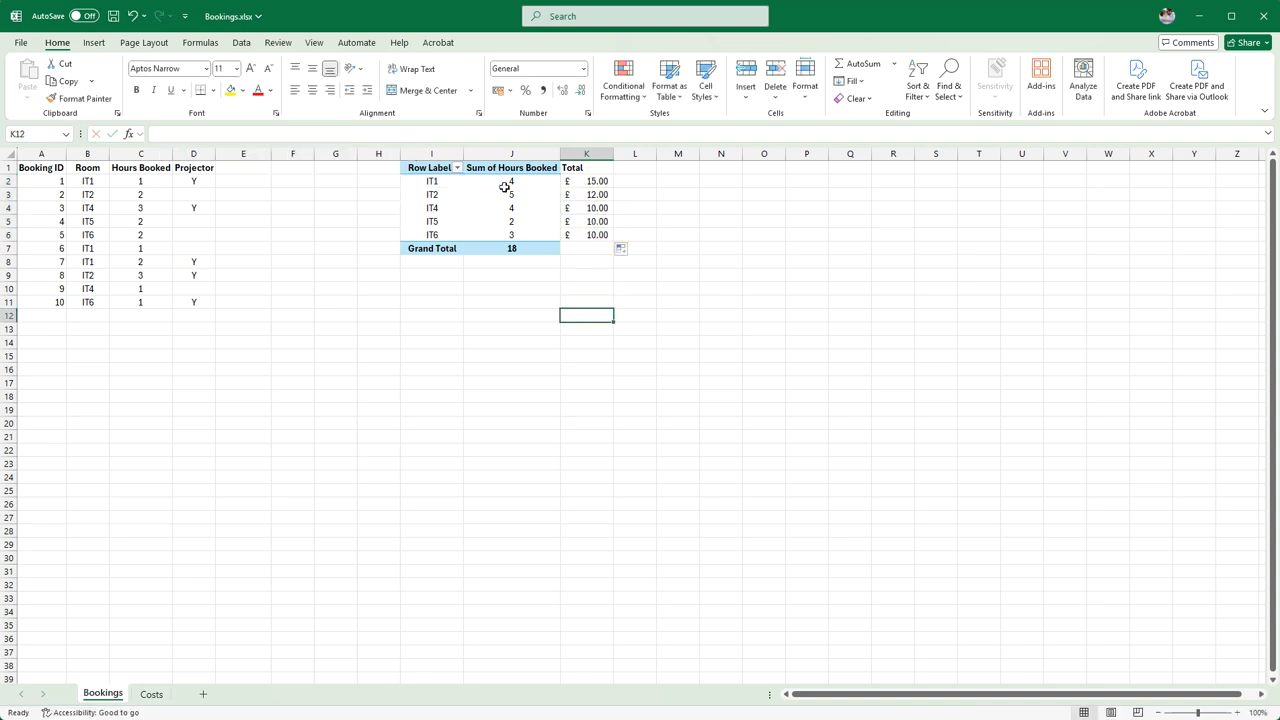
- Multiply the VLOOKUP in K2 by the PivotTable's booked hours in J2, and fill the formula down to K6
{"action": "left_click", "coordinate": [600, 180]}
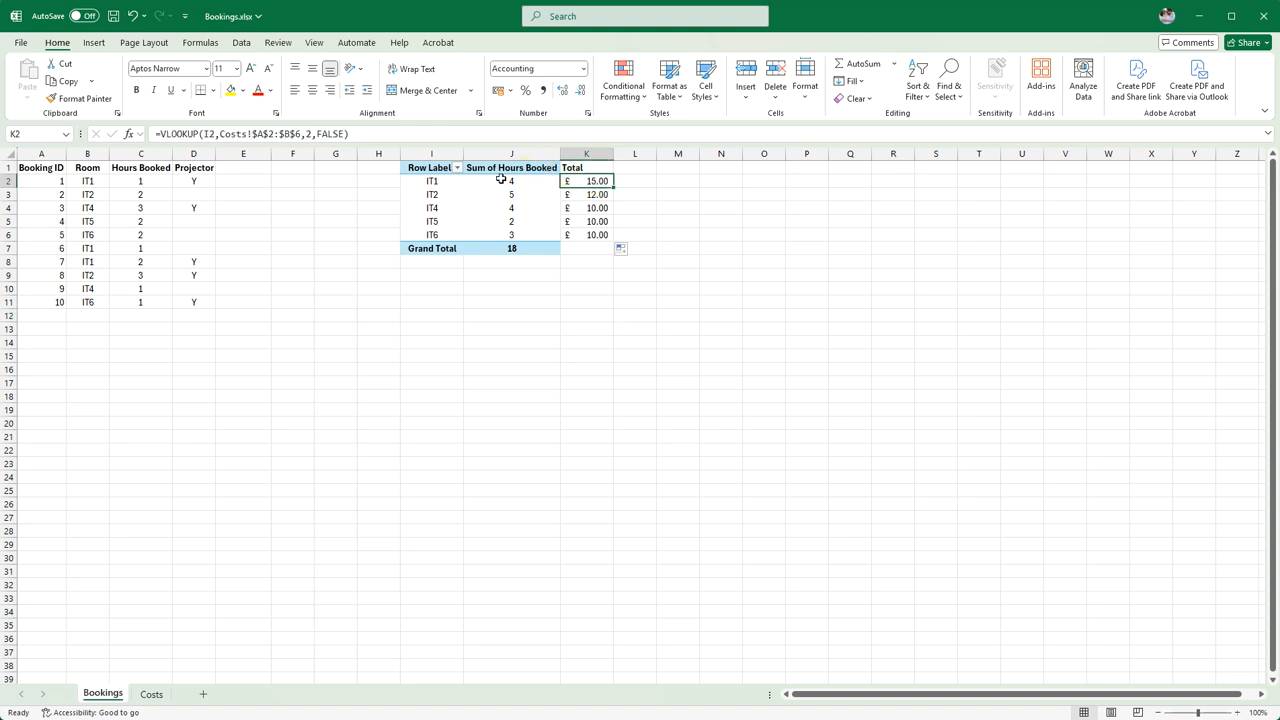
{"action": "left_click", "coordinate": [510, 180]}
{"action": "left_click", "coordinate": [592, 178]}
{"action": "left_click", "coordinate": [374, 134]}
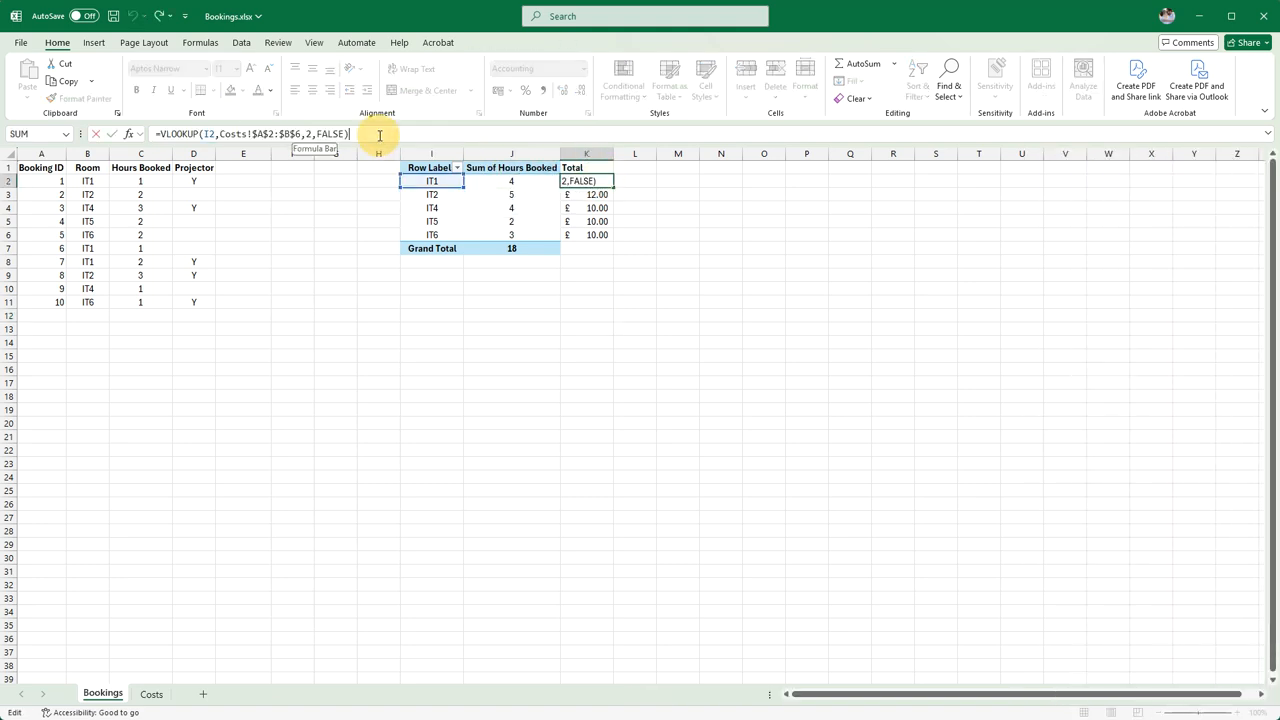
{"action": "type", "text": "*"}
{"action": "left_click", "coordinate": [516, 179]}
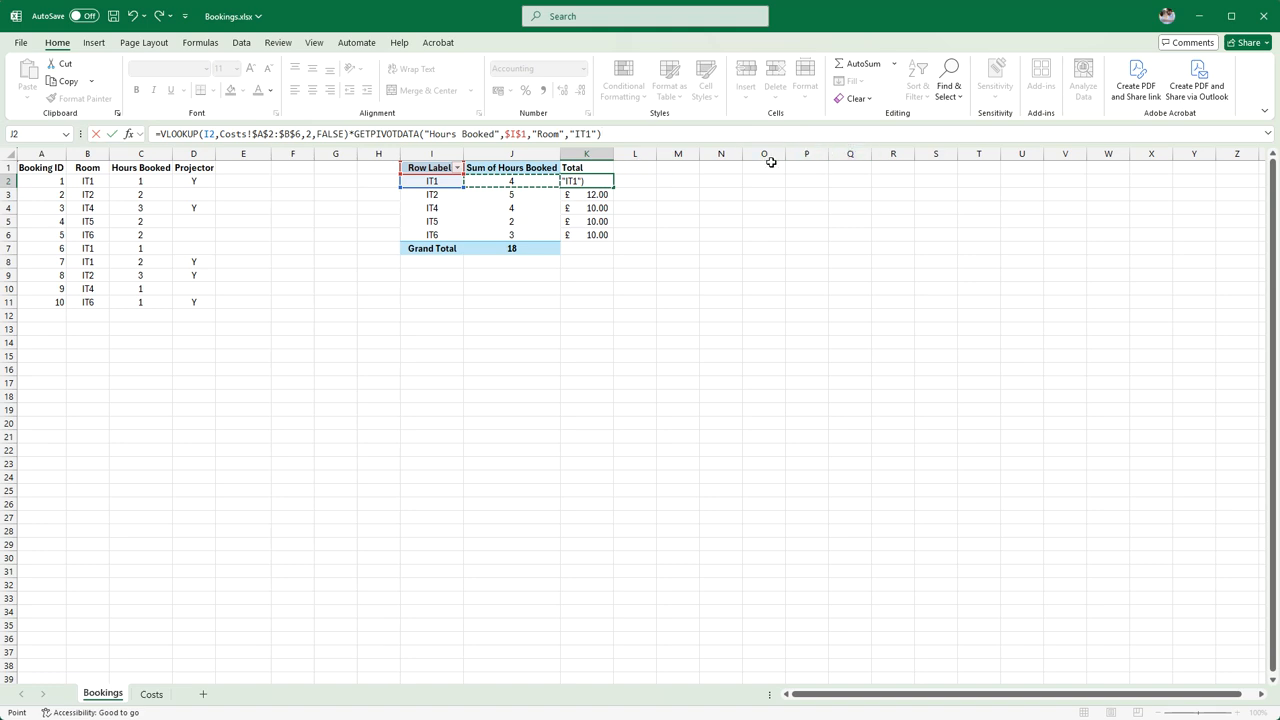
{"action": "key", "text": "Return"}
{"action": "left_click", "coordinate": [598, 181]}
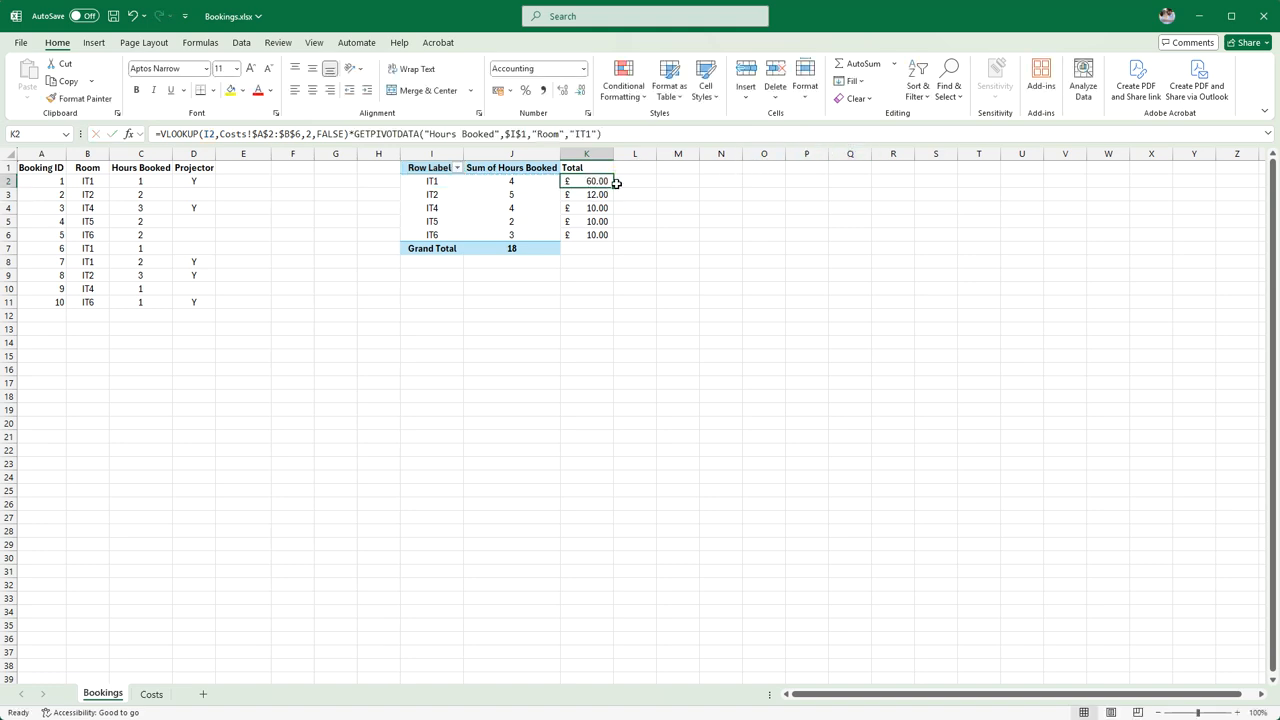
{"action": "left_click_drag", "start_coordinate": [613, 187], "coordinate": [606, 240]}
- Add up the room totals in K7 with =SUM(K2:K6), and make the result bold
{"action": "left_click", "coordinate": [591, 248]}
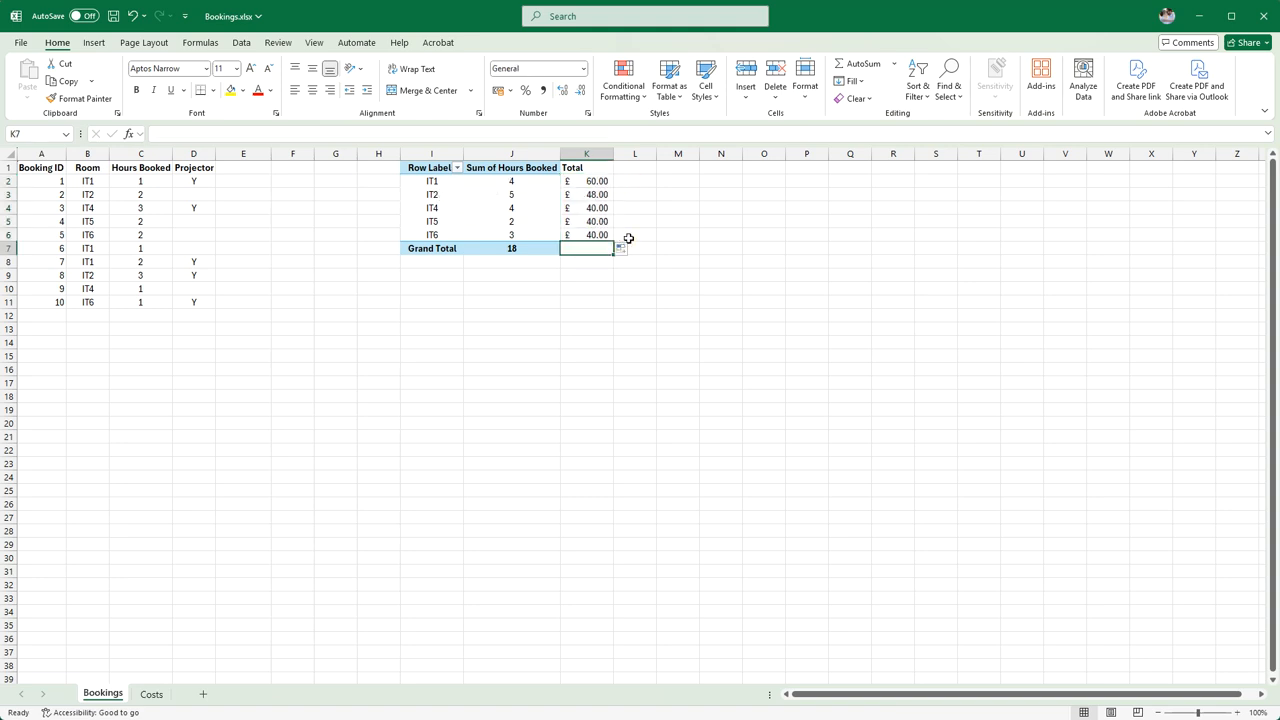
{"action": "type", "text": "=sum"}
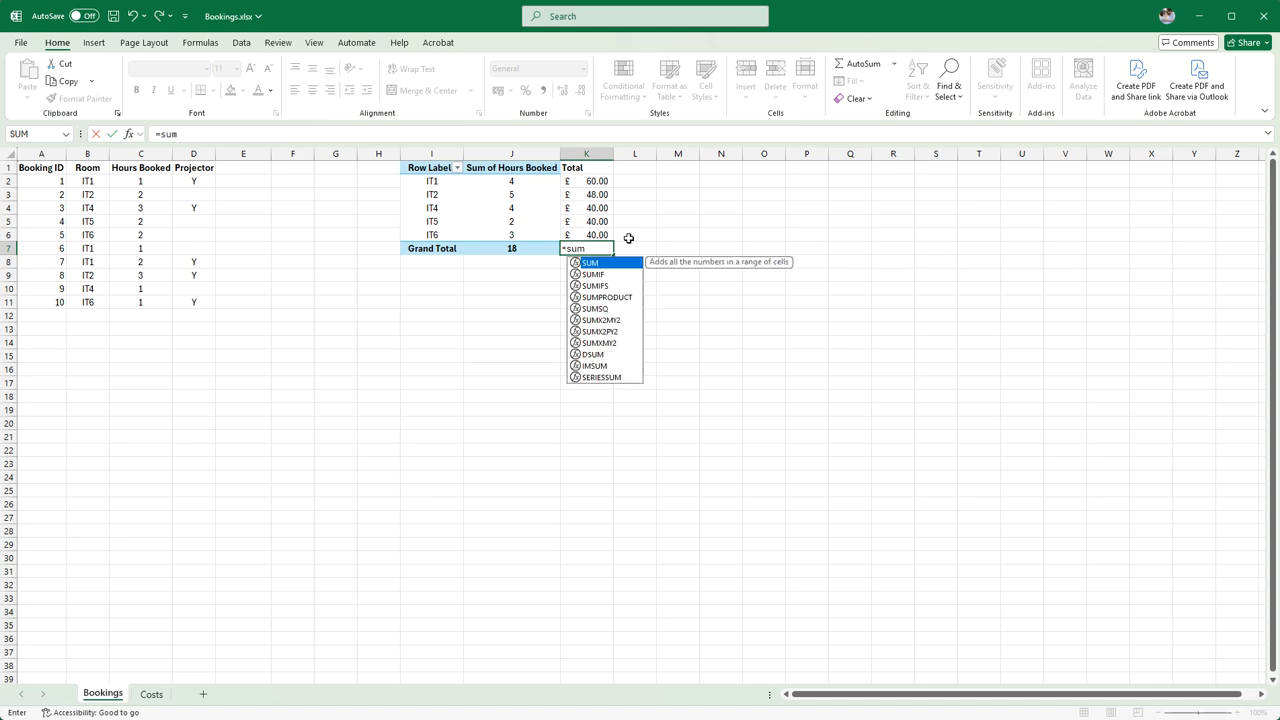
{"action": "type", "text": "("}
{"action": "left_click_drag", "start_coordinate": [595, 182], "coordinate": [597, 237]}
{"action": "key", "text": "Return"}
{"action": "left_click", "coordinate": [600, 249]}
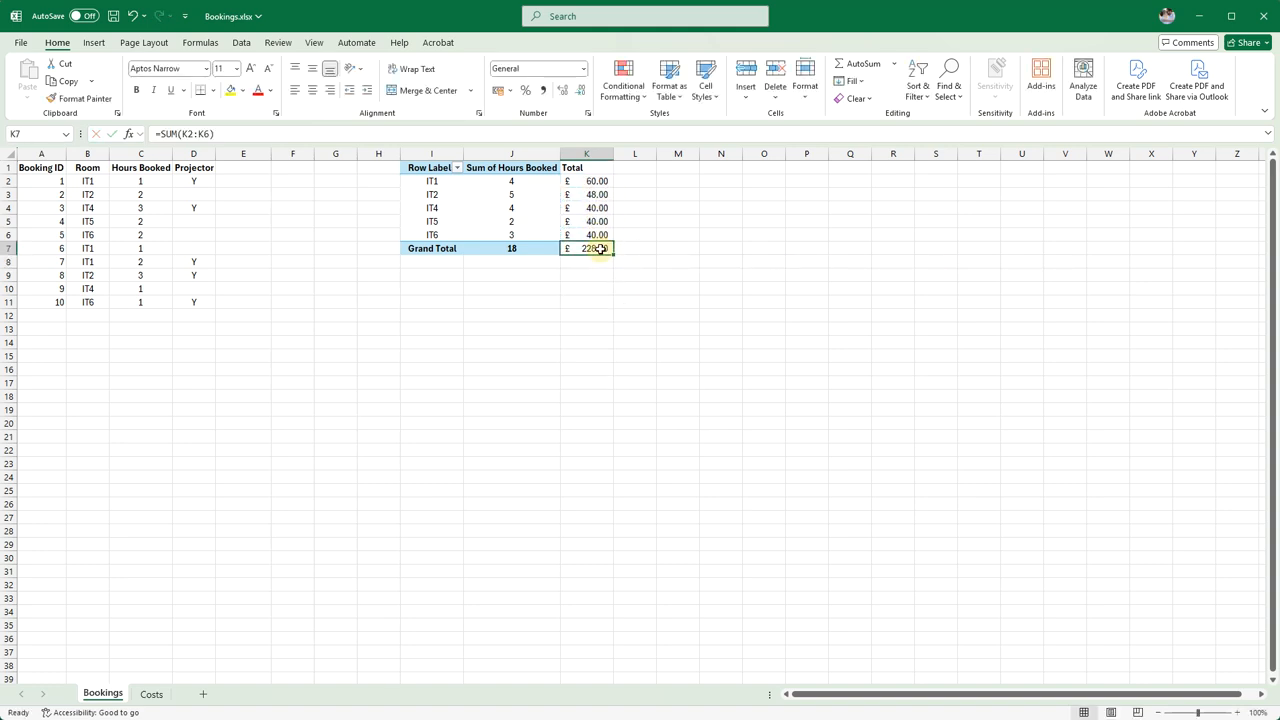
{"action": "key", "text": "ctrl+b"}
{"action": "left_click", "coordinate": [634, 313]}
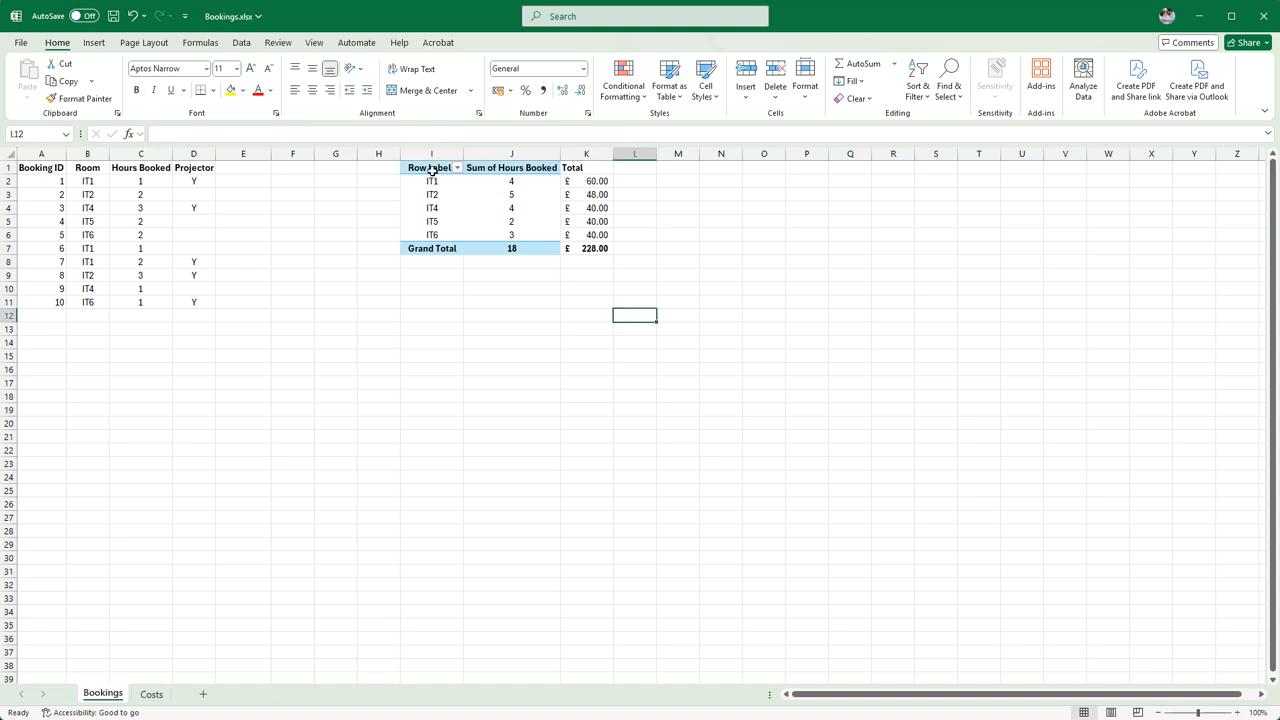
- Review K2's total formula against the Costs sheet, and select the summary table I1:K7 on the Bookings sheet
{"action": "left_click", "coordinate": [596, 180]}
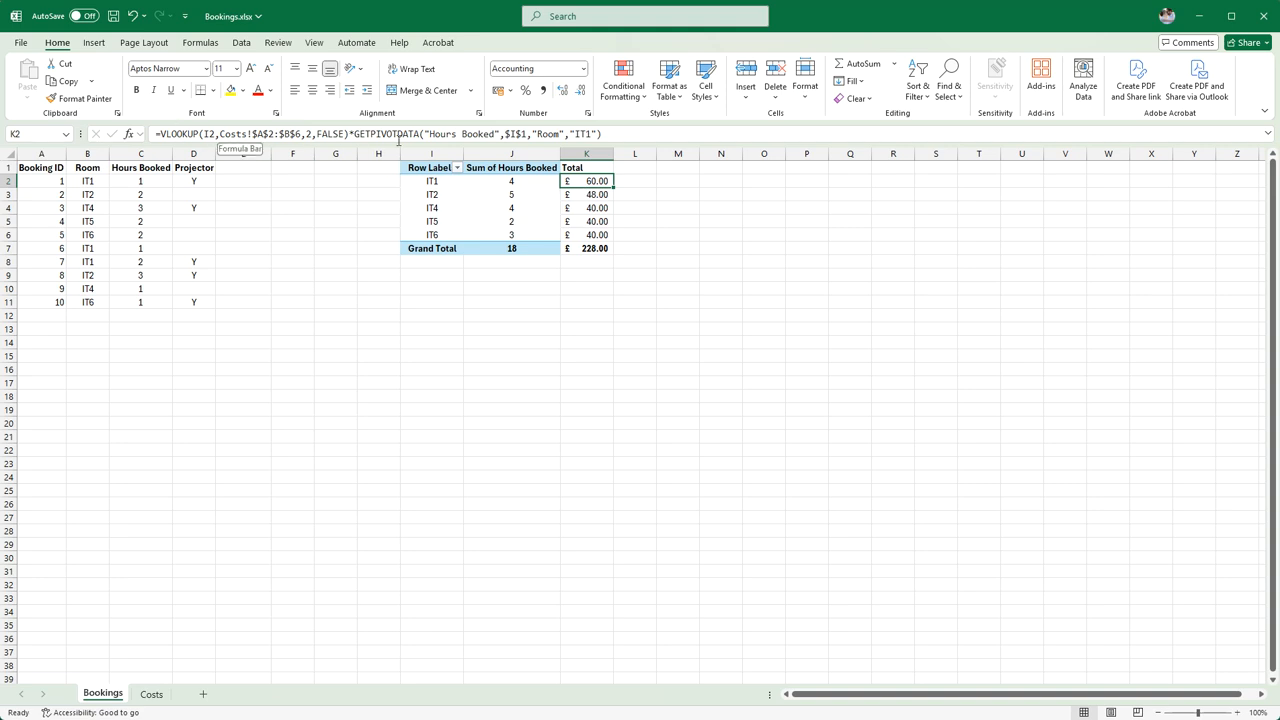
{"action": "left_click", "coordinate": [151, 694]}
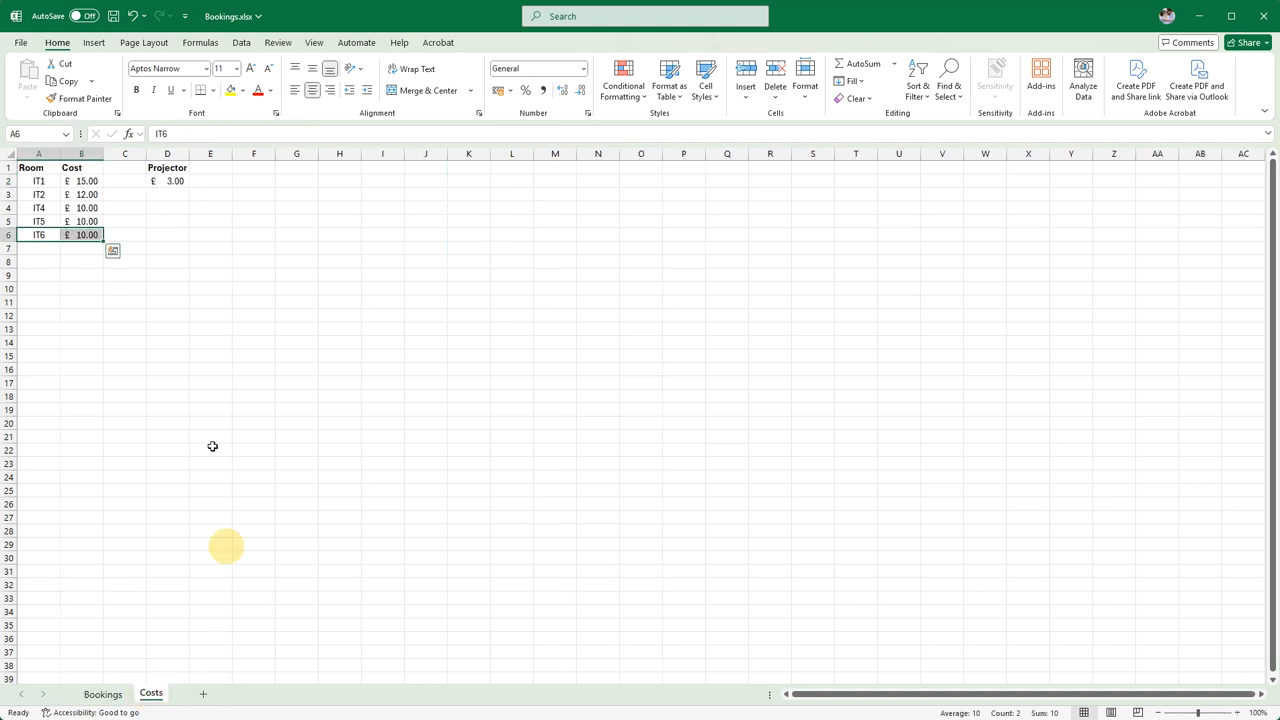
{"action": "left_click", "coordinate": [103, 694]}
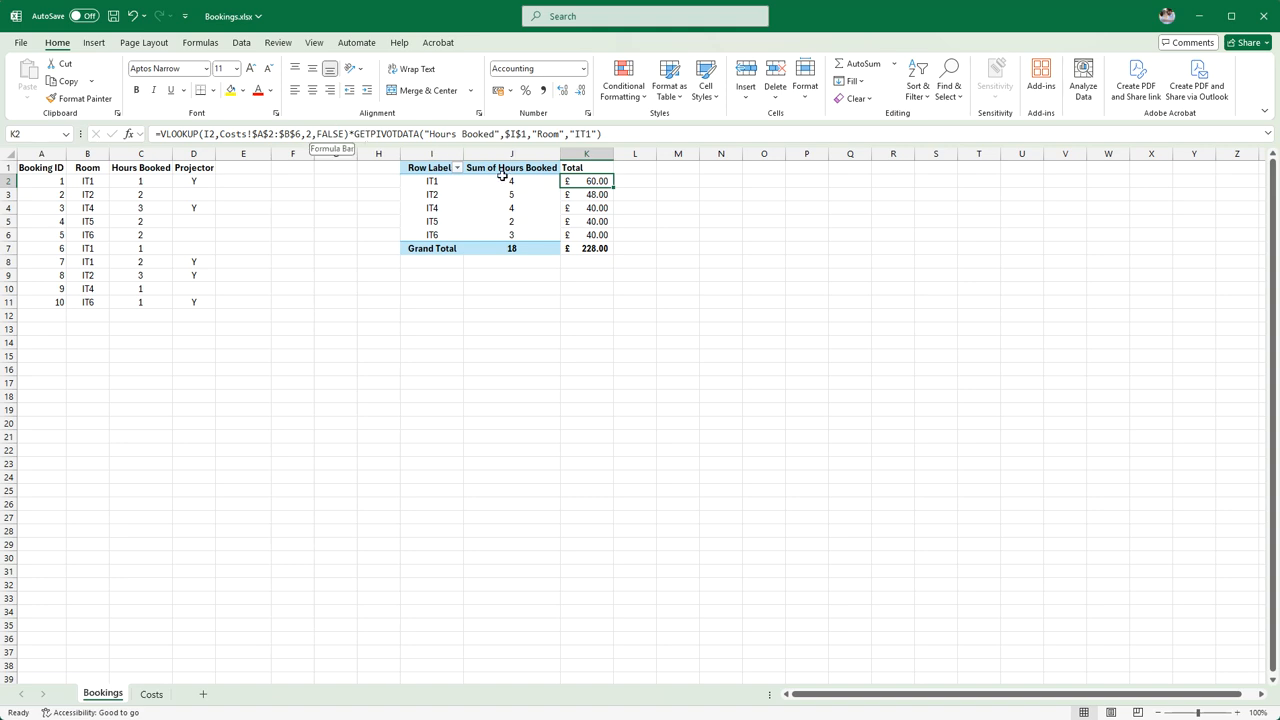
{"action": "left_click", "coordinate": [580, 371]}
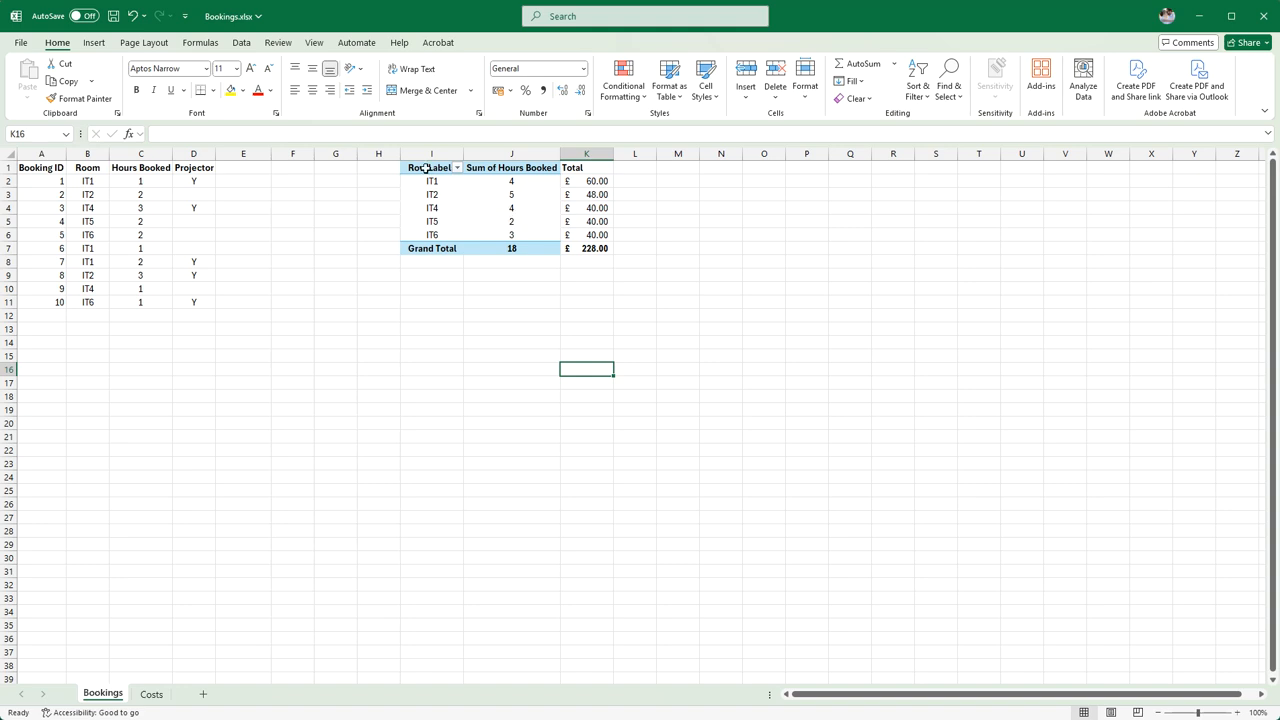
{"action": "left_click_drag", "start_coordinate": [426, 168], "coordinate": [586, 249]}
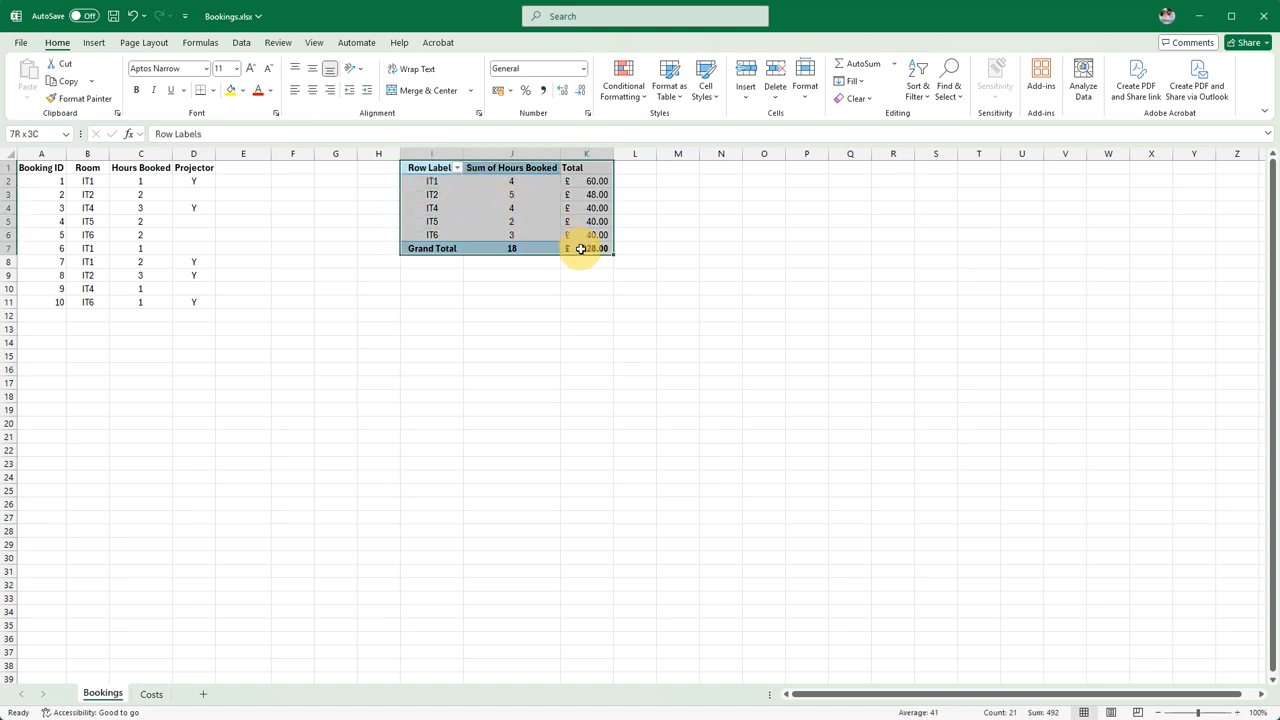
- Insert two blank columns at F:G between the bookings data and the summary table
{"action": "left_click", "coordinate": [547, 298]}
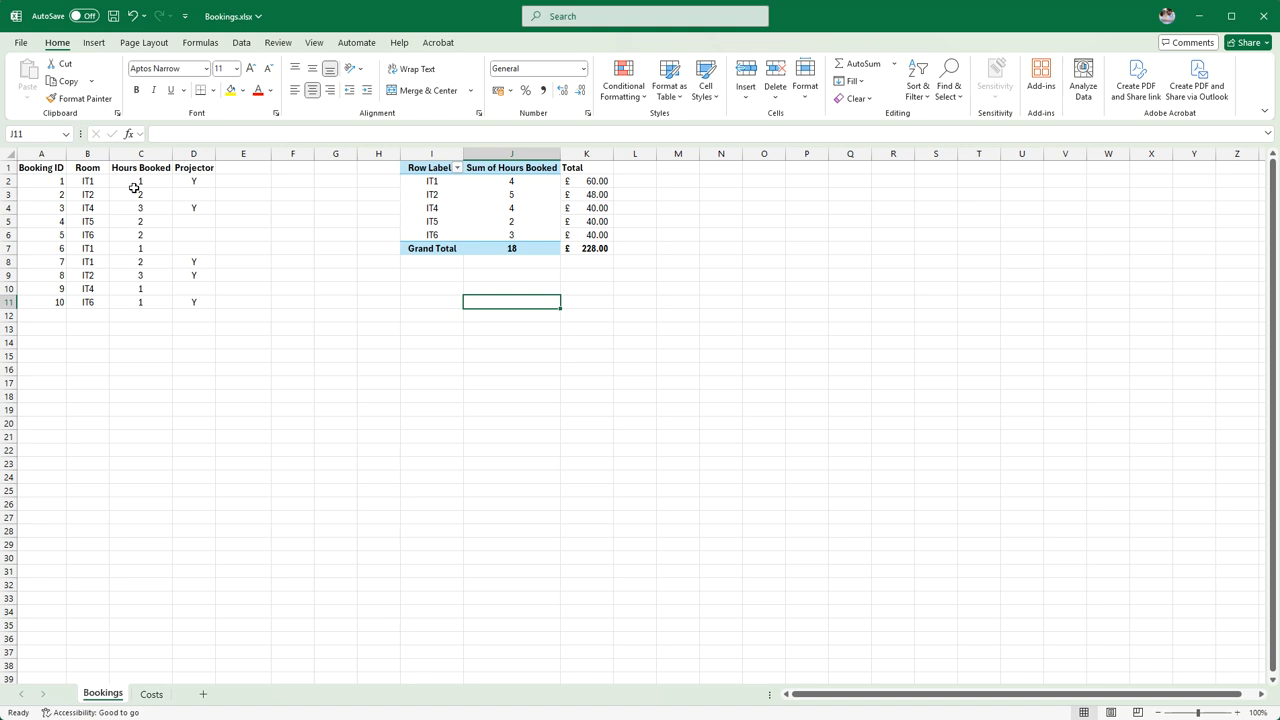
{"action": "left_click_drag", "start_coordinate": [336, 153], "coordinate": [289, 155]}
{"action": "right_click", "coordinate": [289, 155]}
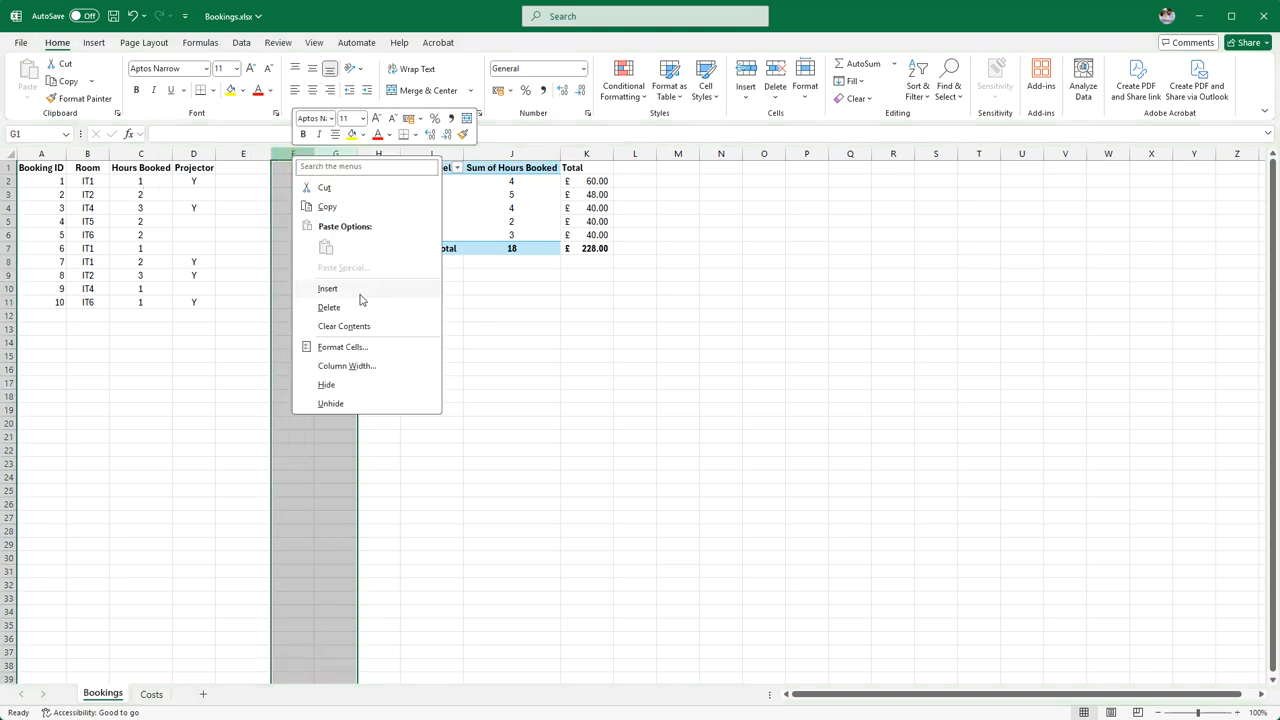
{"action": "left_click", "coordinate": [341, 285]}
{"action": "left_click", "coordinate": [430, 358]}
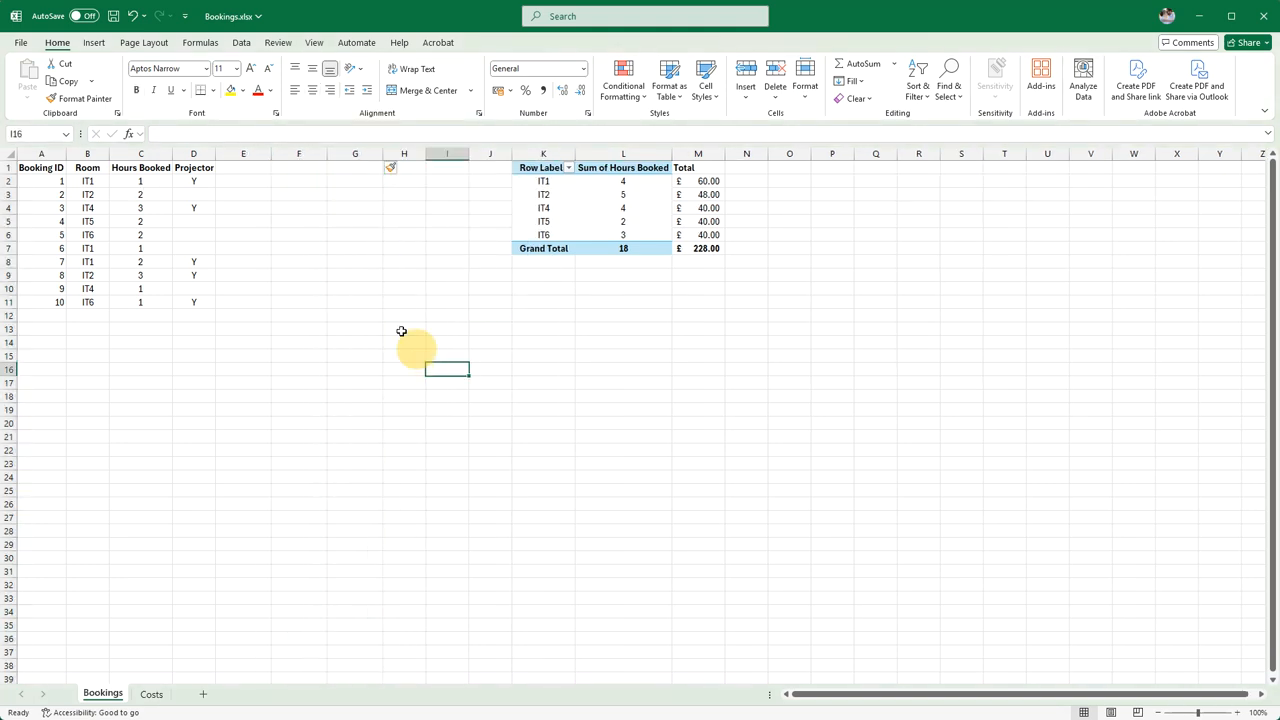
- Add the column header Total in E1, beside the Projector column
{"action": "left_click", "coordinate": [233, 171]}
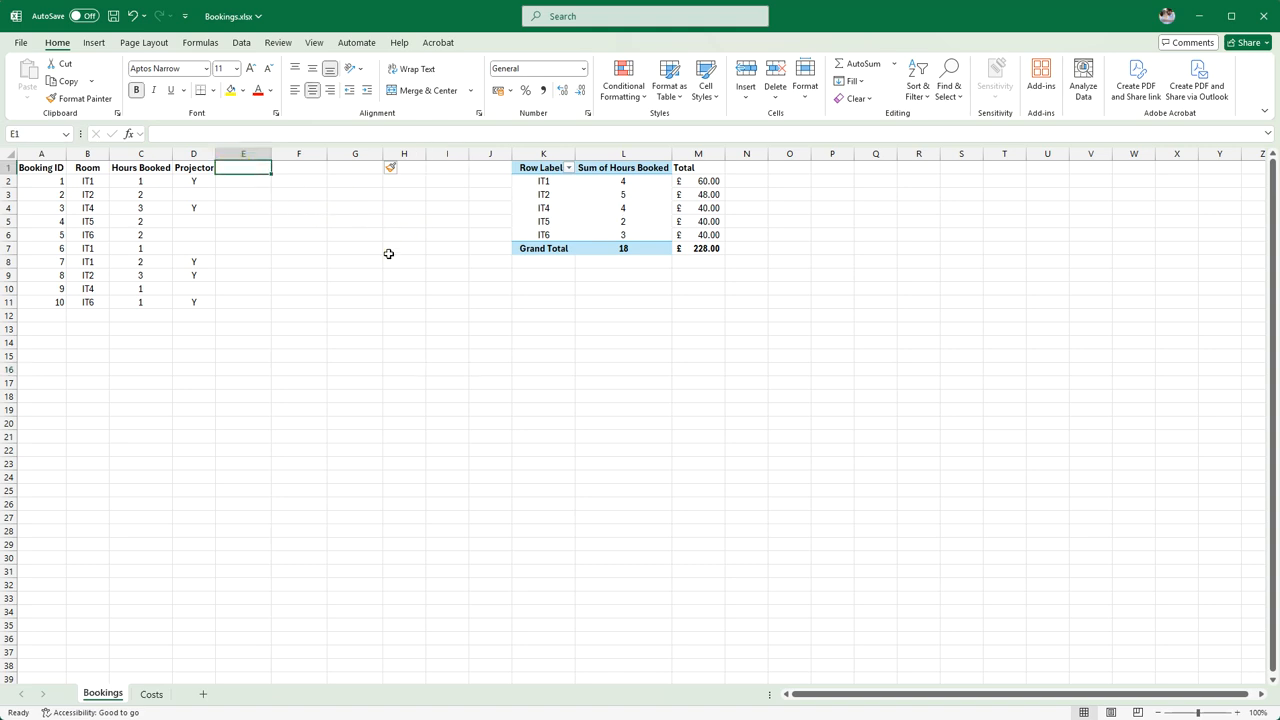
{"action": "type", "text": "Total"}
{"action": "key", "text": "Return"}
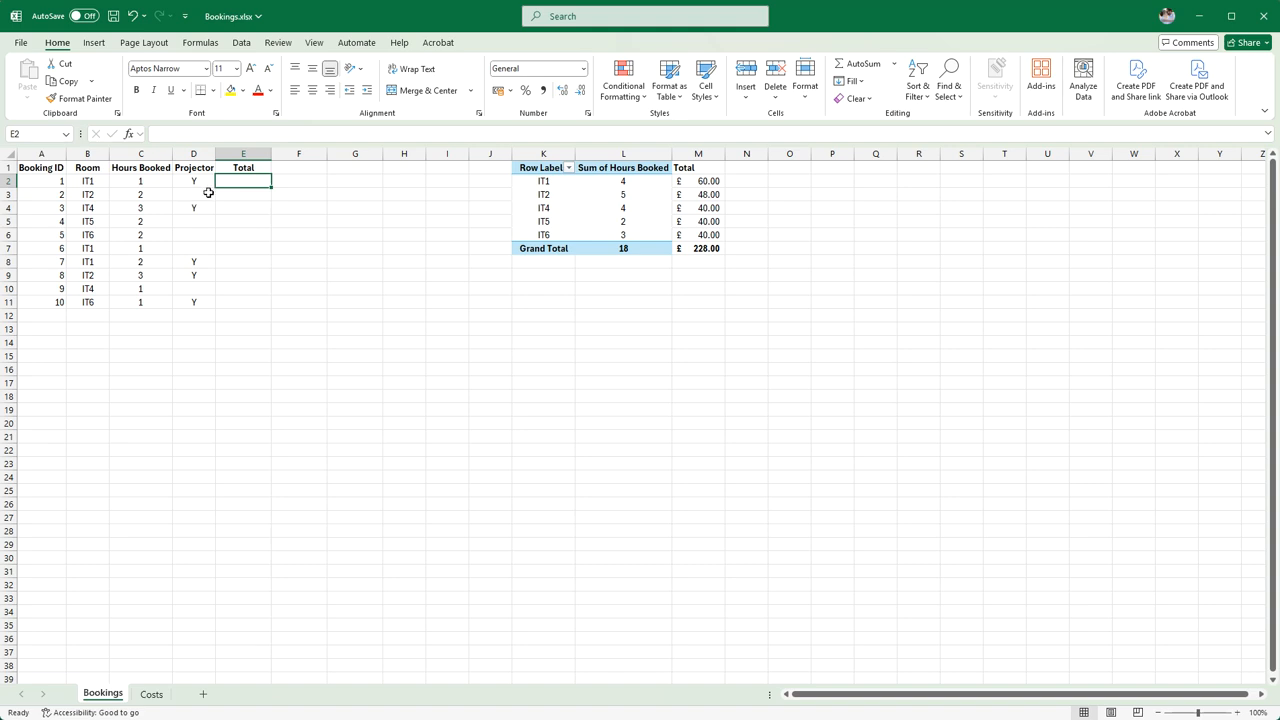
{"action": "left_click", "coordinate": [138, 178]}
{"action": "left_click", "coordinate": [199, 183]}
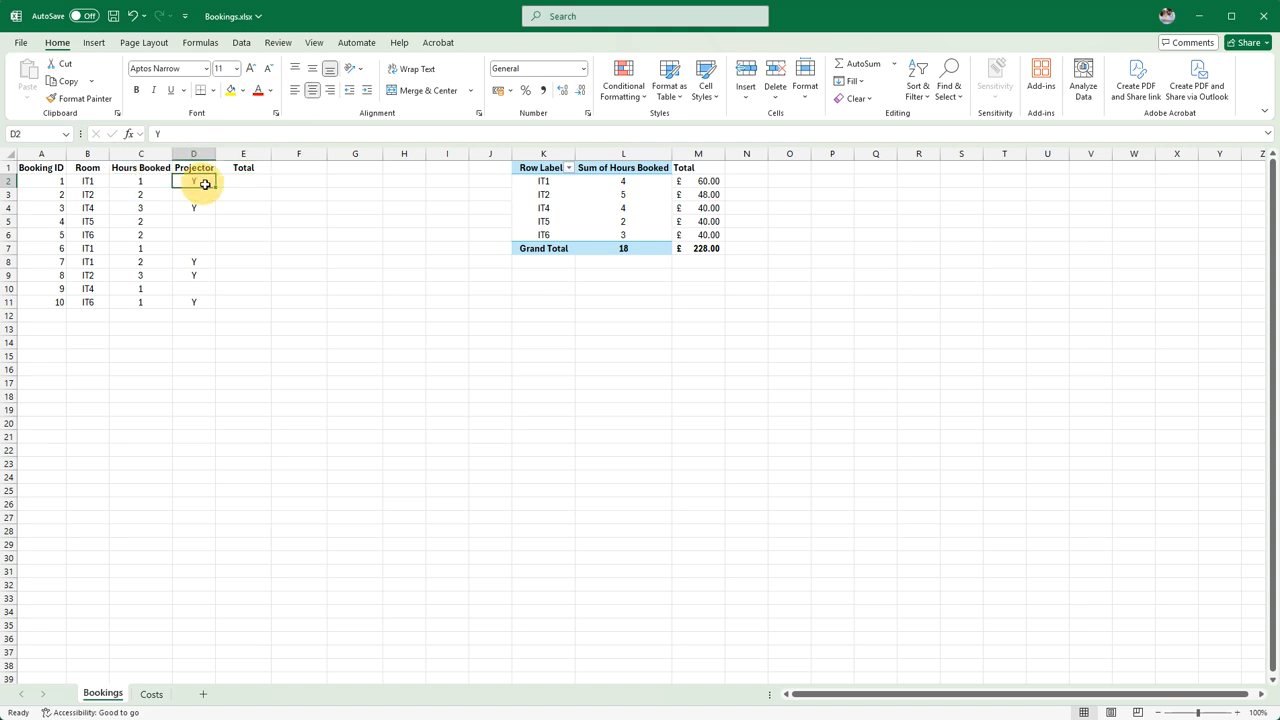
{"action": "left_click", "coordinate": [247, 181]}
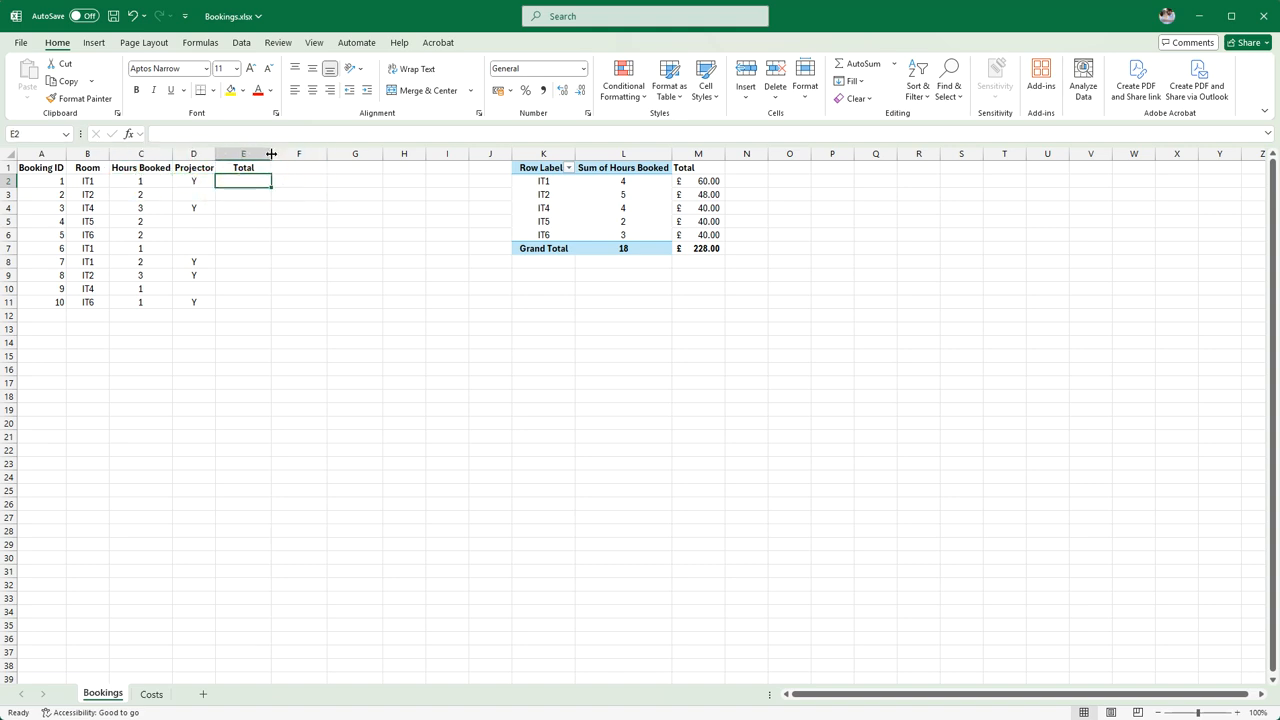
{"action": "left_click", "coordinate": [250, 179]}
{"action": "left_click_drag", "start_coordinate": [245, 181], "coordinate": [246, 301]}
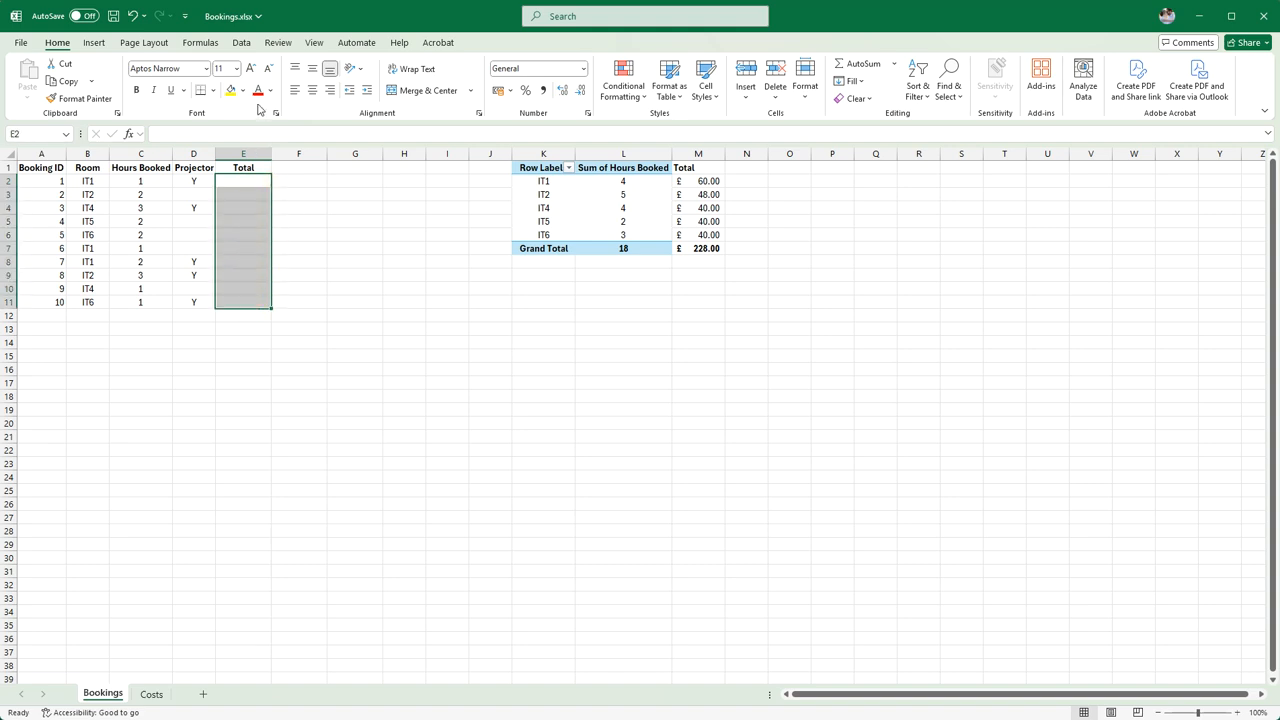
{"action": "left_click", "coordinate": [314, 220]}
- Look up the first booking's room cost in E2 with =VLOOKUP(B2,Costs!$A$2:$B$6,2,FALSE)
{"action": "left_click", "coordinate": [257, 184]}
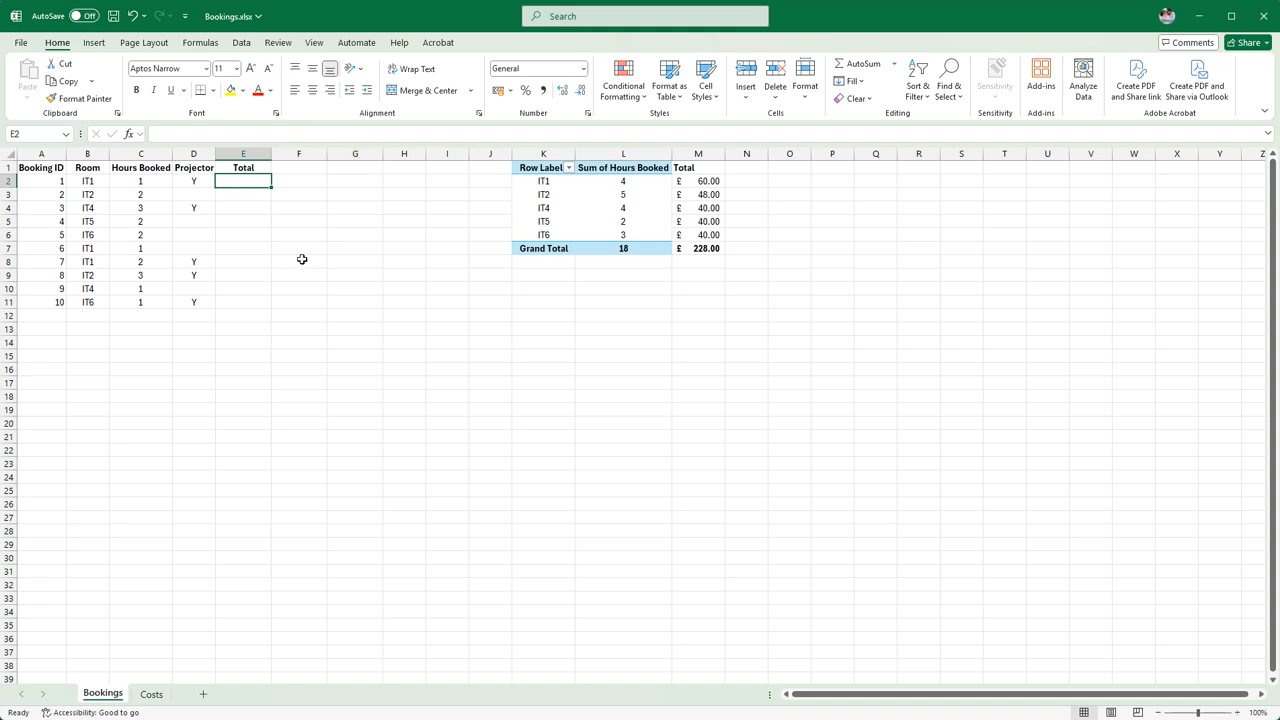
{"action": "type", "text": "="}
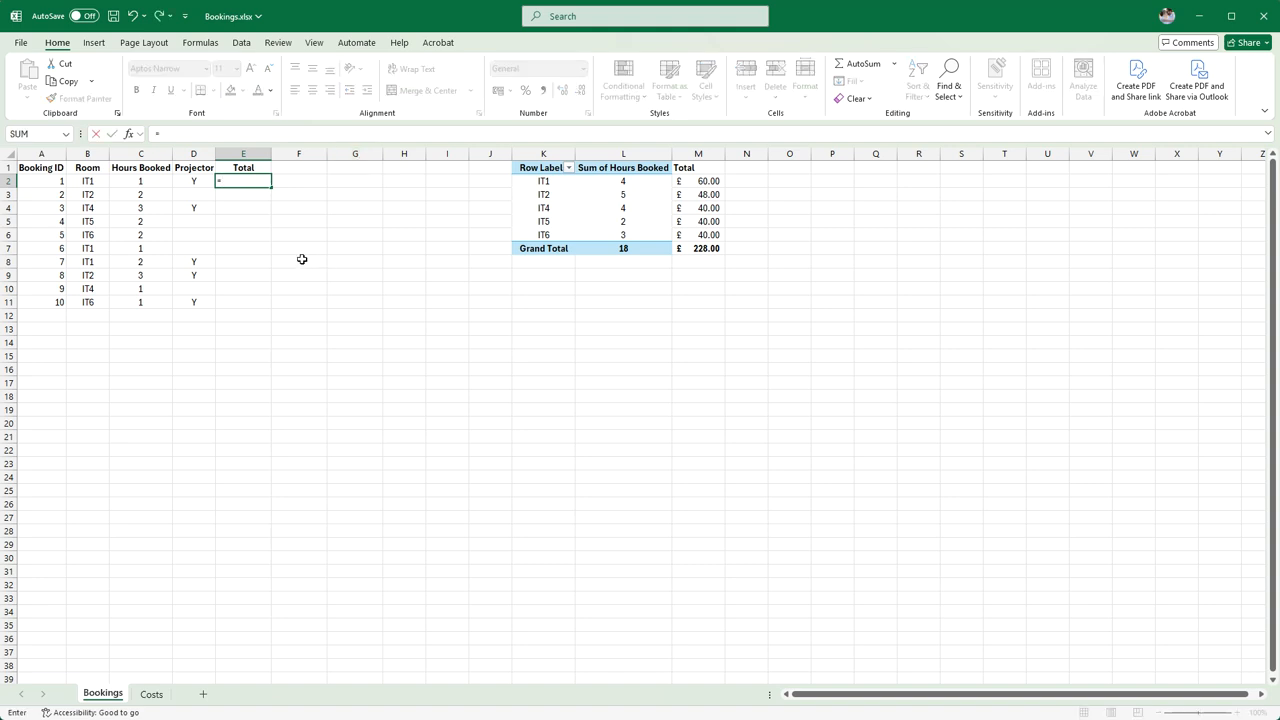
{"action": "type", "text": "vlookup"}
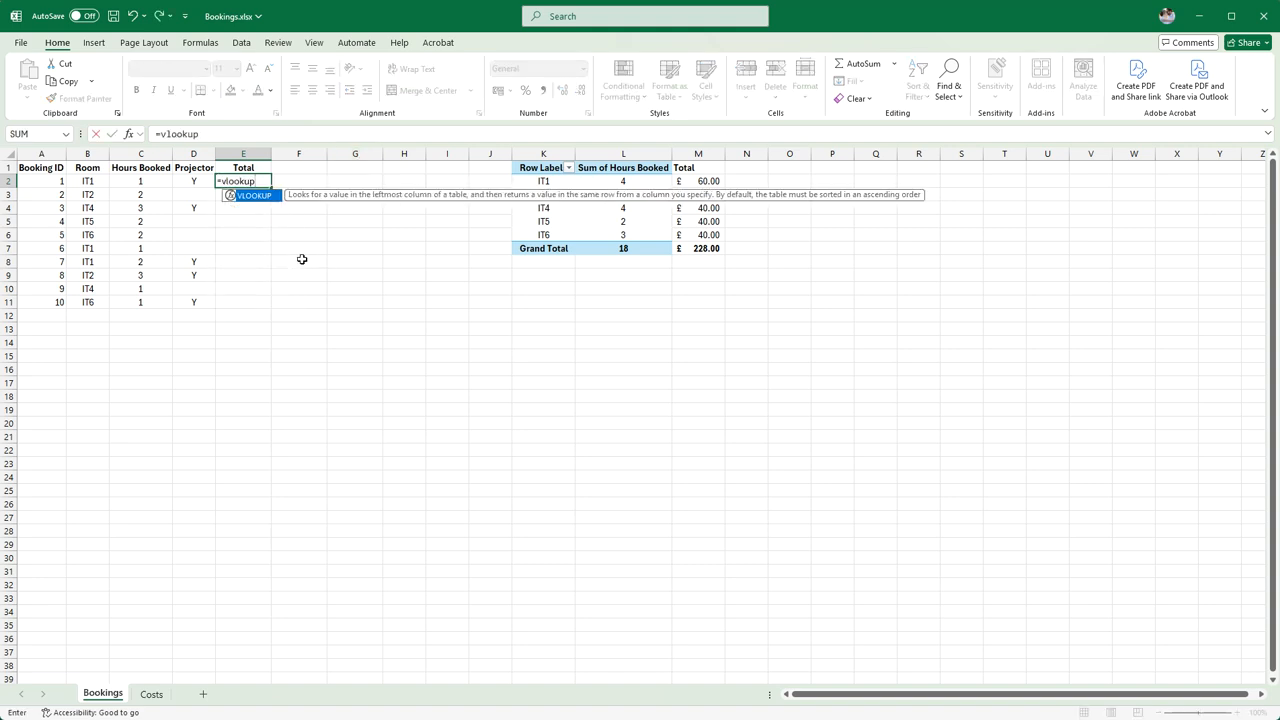
{"action": "type", "text": "("}
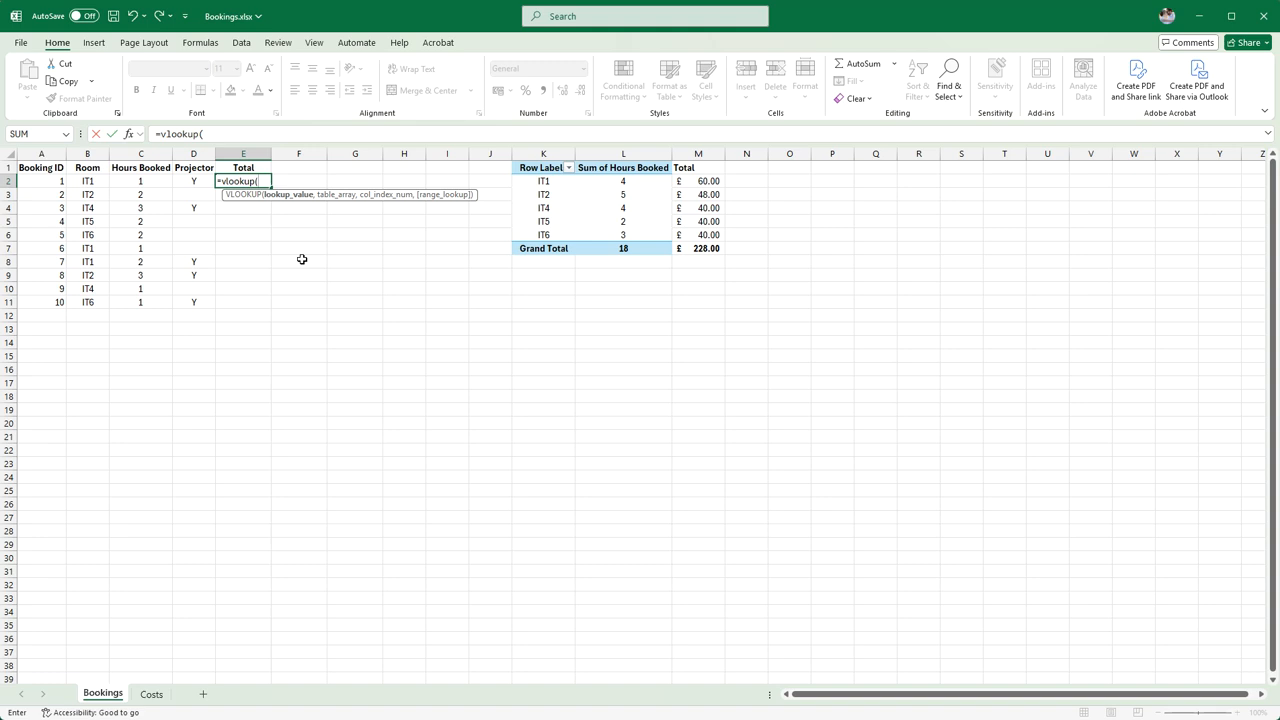
{"action": "left_click", "coordinate": [93, 181]}
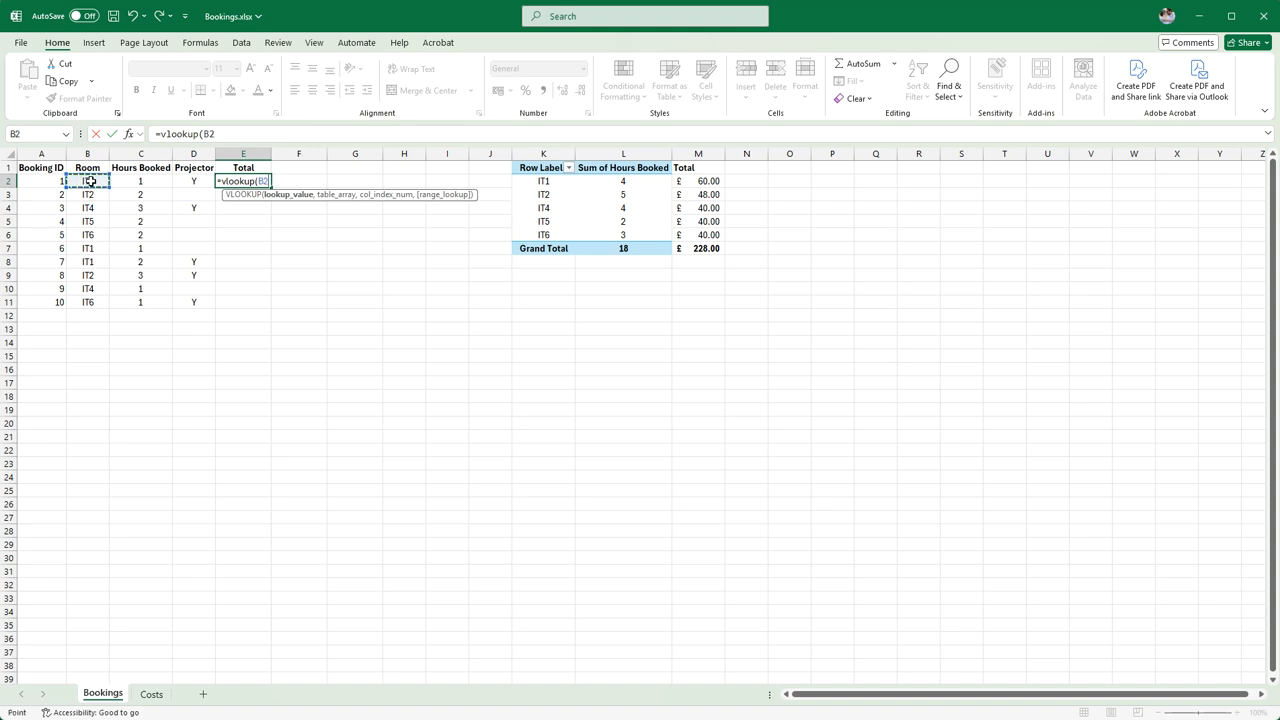
{"action": "type", "text": ","}
{"action": "left_click", "coordinate": [151, 694]}
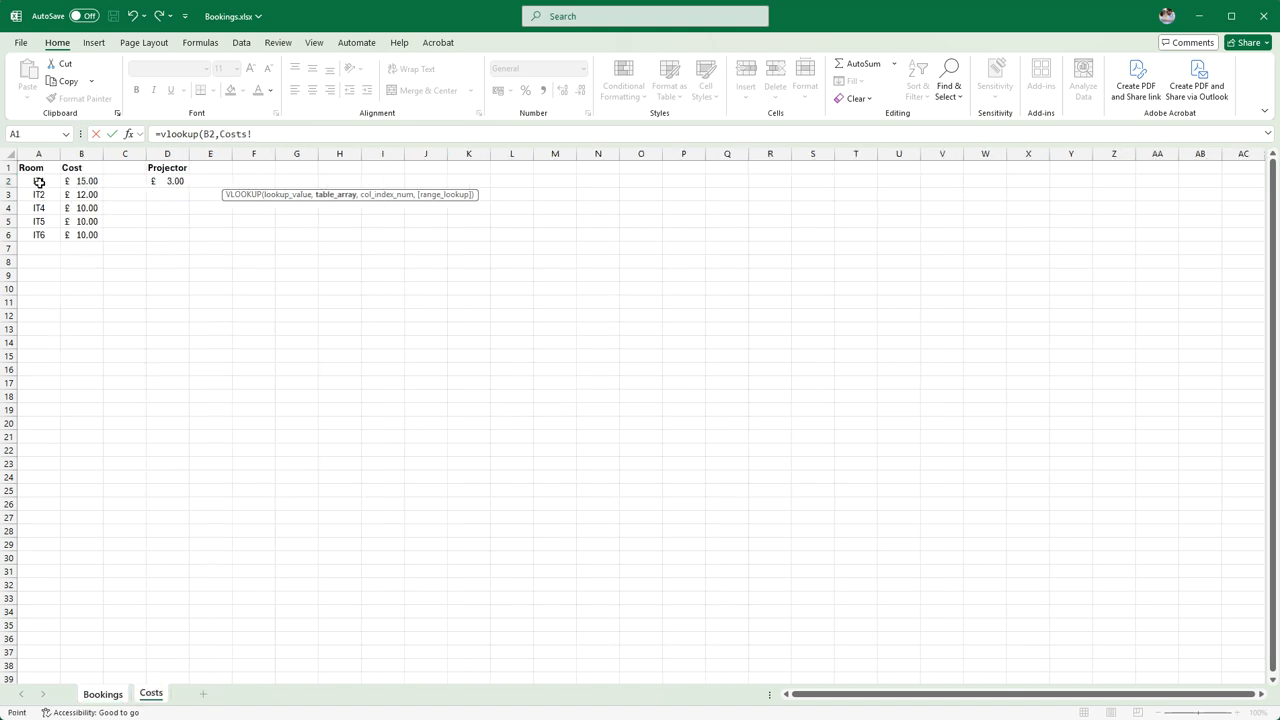
{"action": "left_click_drag", "start_coordinate": [40, 181], "coordinate": [70, 240]}
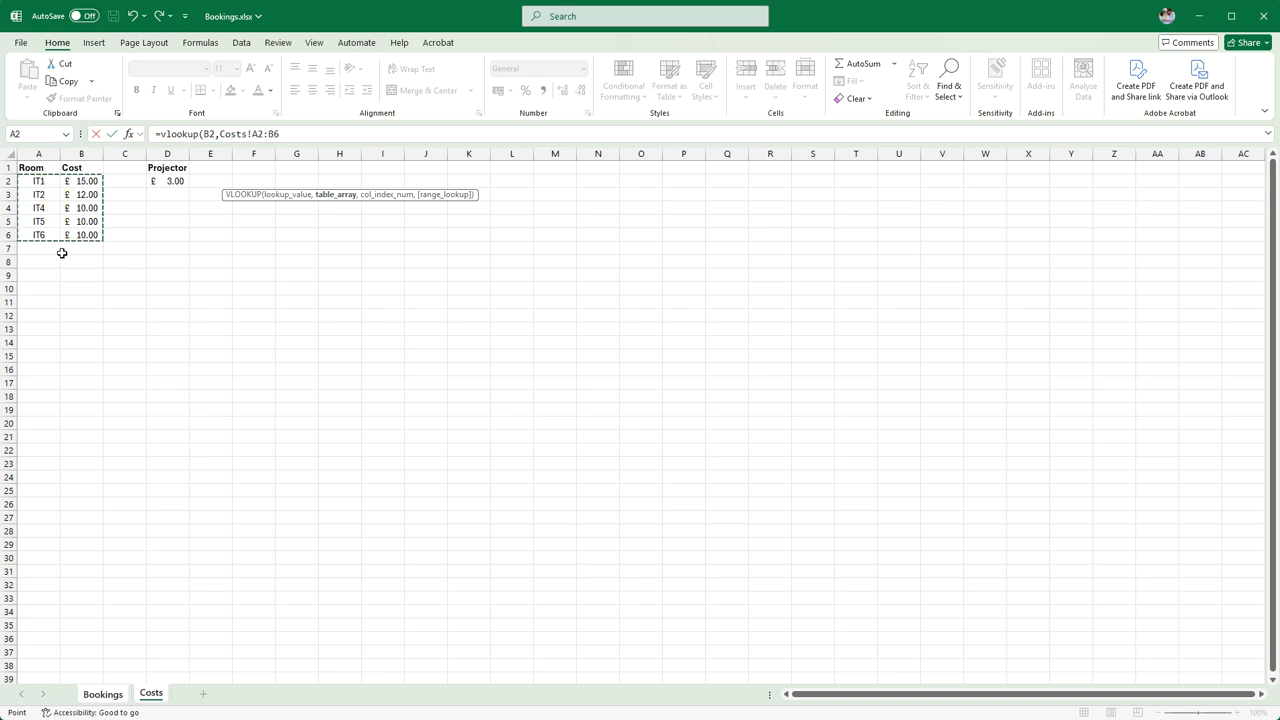
{"action": "key", "text": "F4"}
{"action": "type", "text": ",2,"}
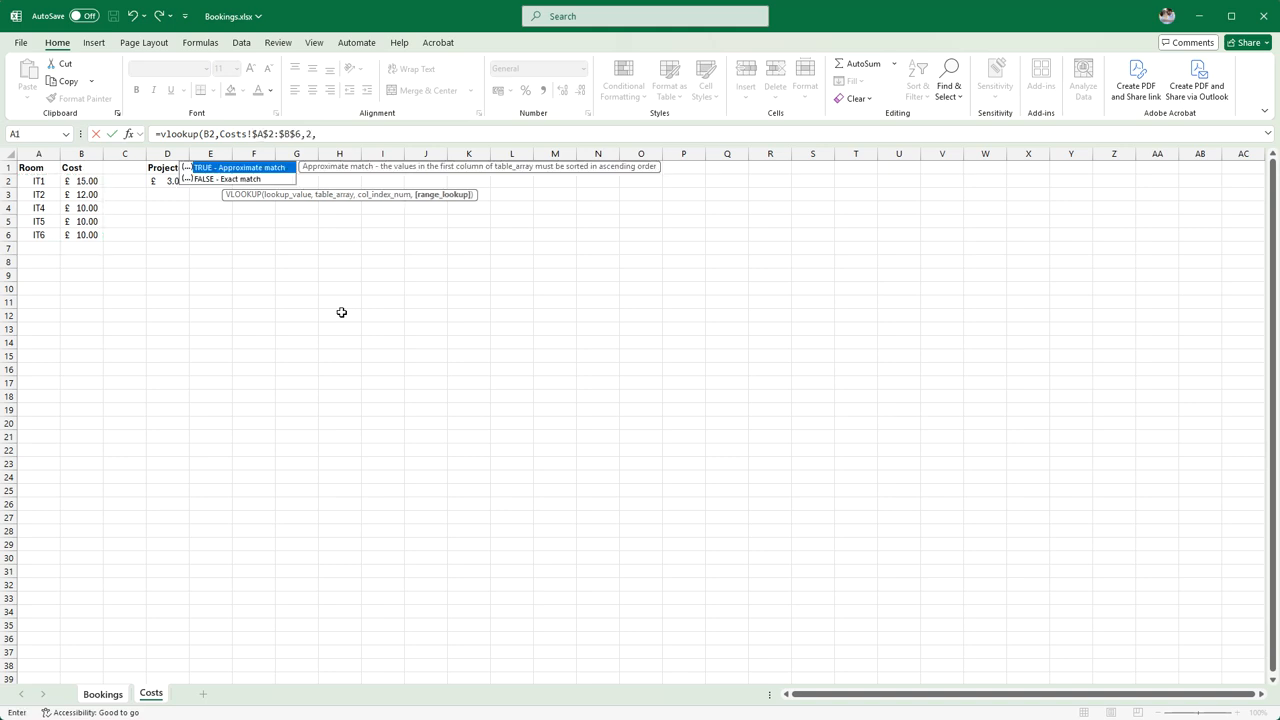
{"action": "double_click", "coordinate": [209, 180]}
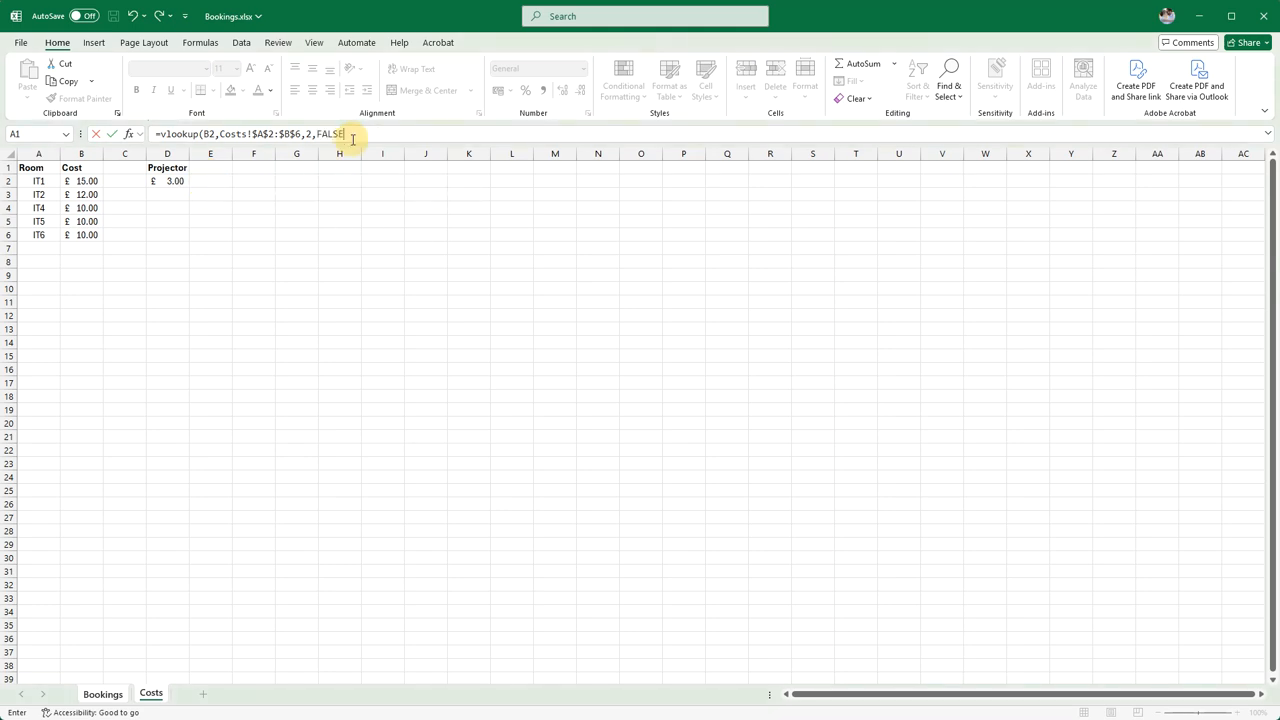
{"action": "left_click", "coordinate": [352, 139]}
{"action": "type", "text": ")"}
{"action": "key", "text": "Return"}
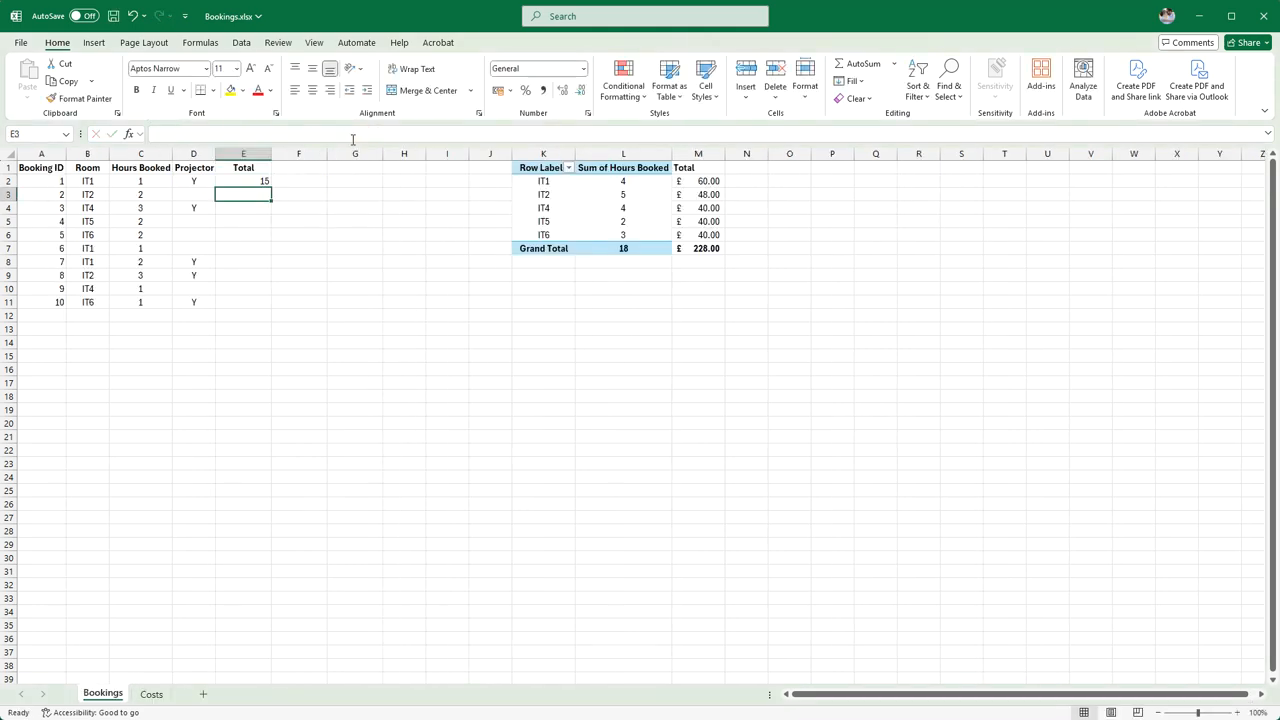
- Apply the pound accounting format to E2, and multiply its VLOOKUP by the hours booked in C2
{"action": "left_click", "coordinate": [231, 180]}
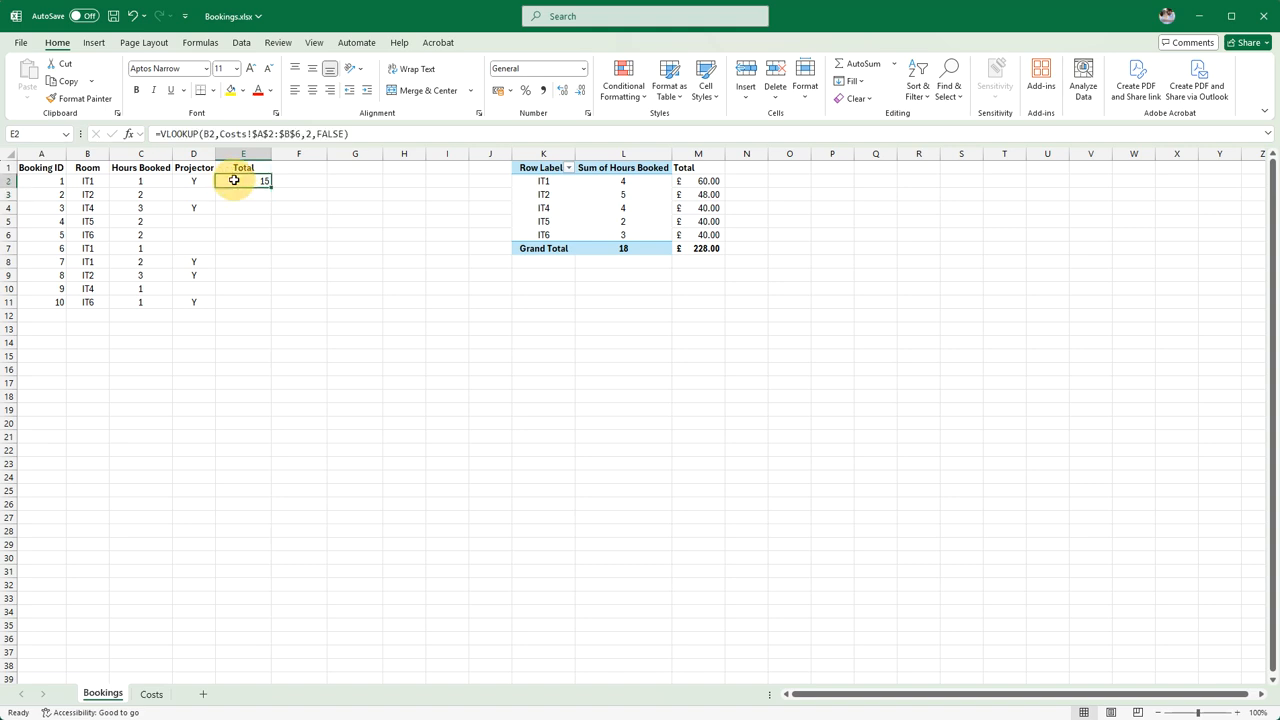
{"action": "left_click", "coordinate": [497, 91]}
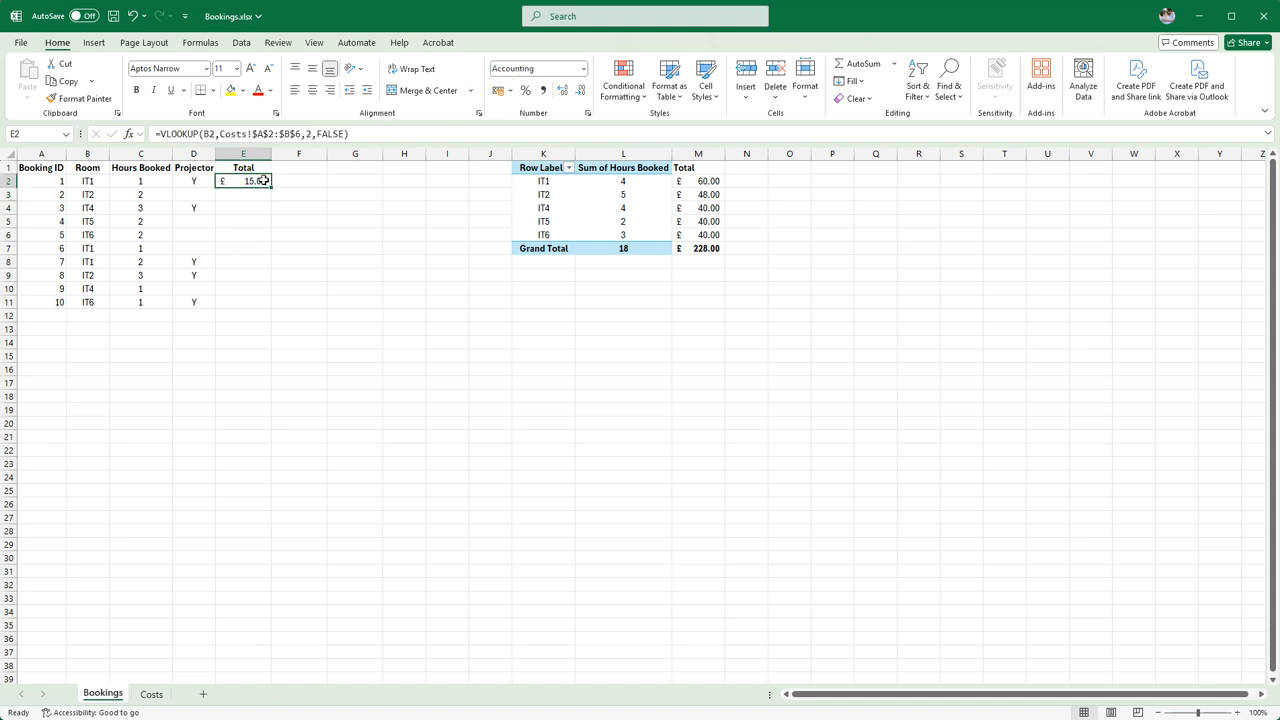
{"action": "left_click", "coordinate": [354, 134]}
{"action": "type", "text": "*"}
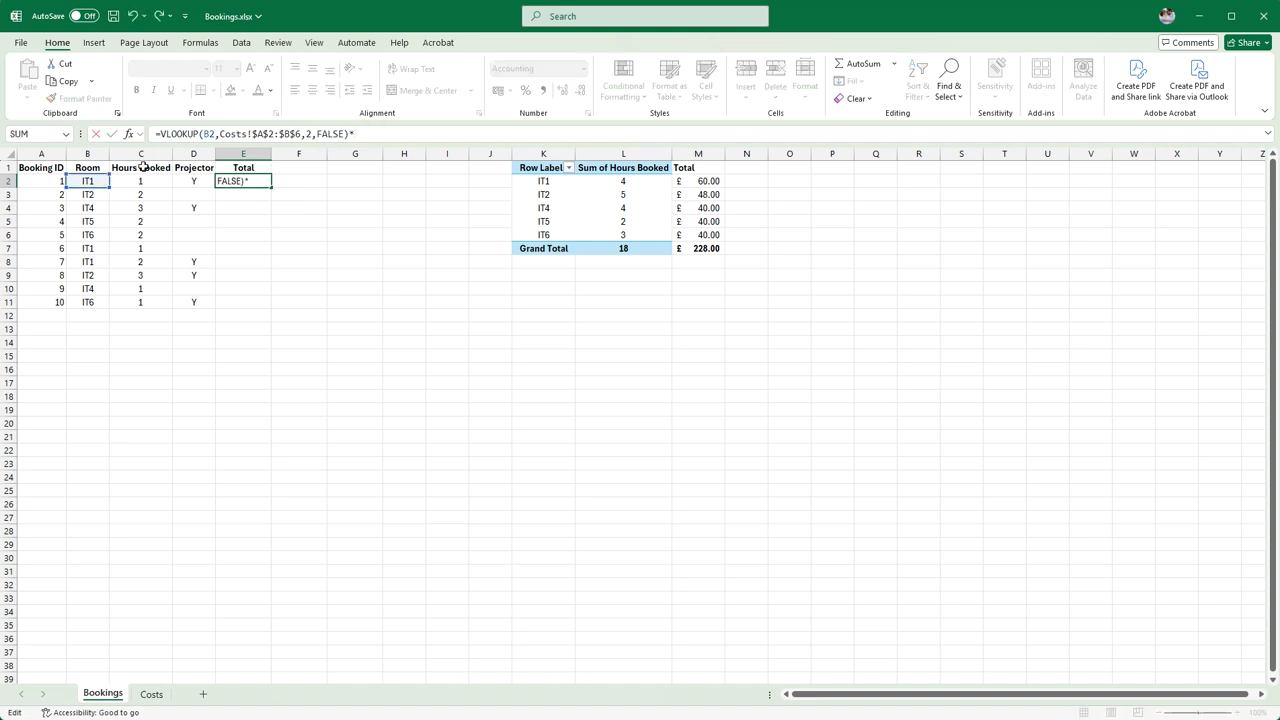
{"action": "left_click", "coordinate": [141, 184]}
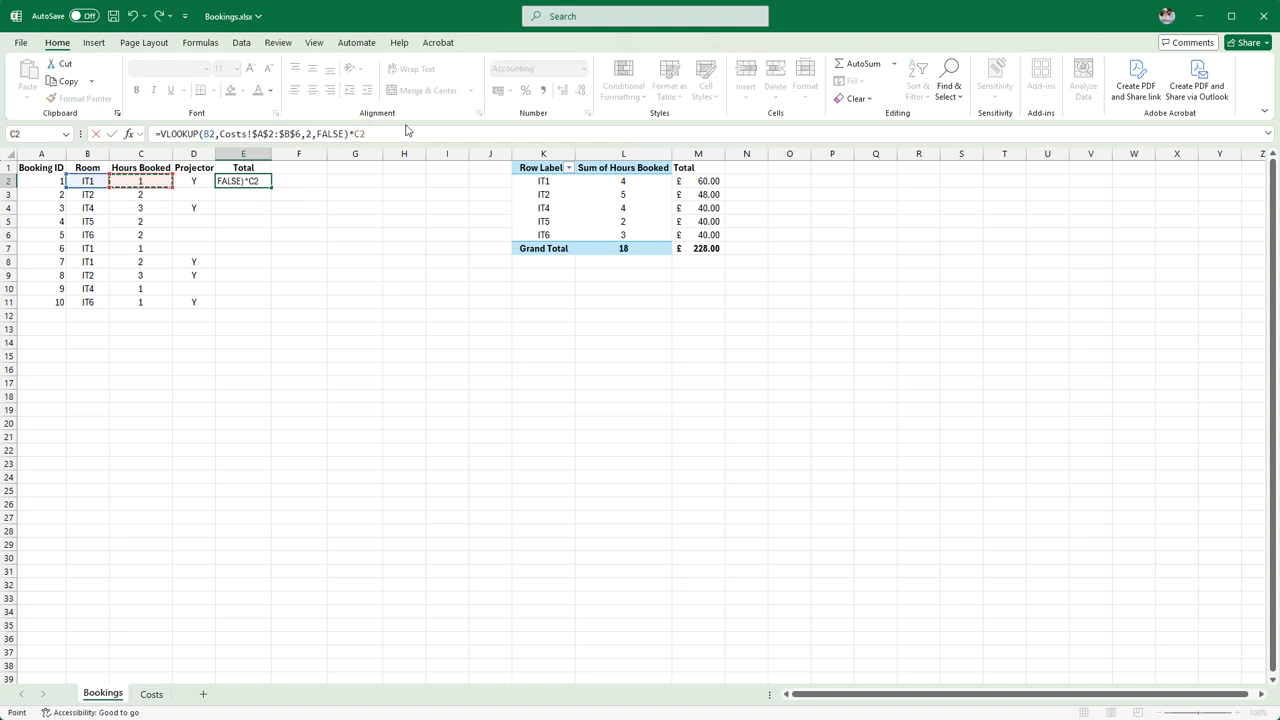
{"action": "key", "text": "Return"}
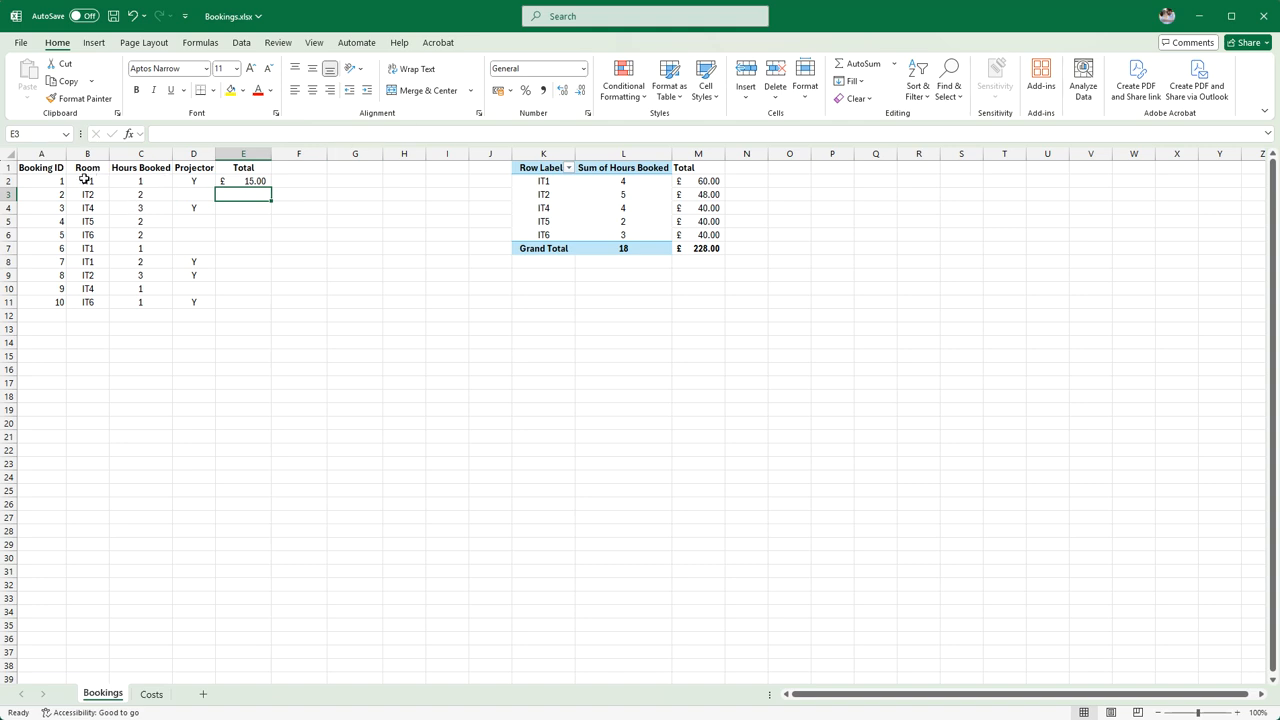
- Try filling E2's formula down to E11, and clear the copied formulas from E3:E11
{"action": "left_click", "coordinate": [260, 181]}
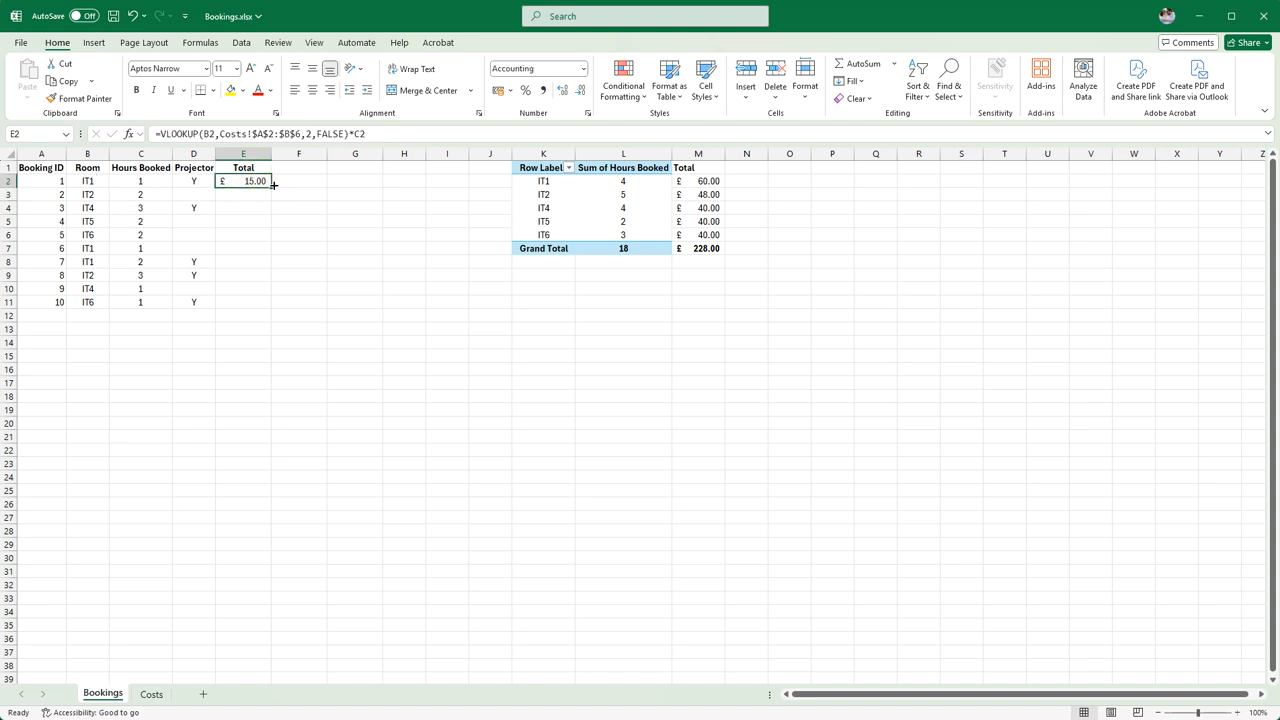
{"action": "left_click_drag", "start_coordinate": [270, 187], "coordinate": [266, 305]}
{"action": "left_click", "coordinate": [260, 369]}
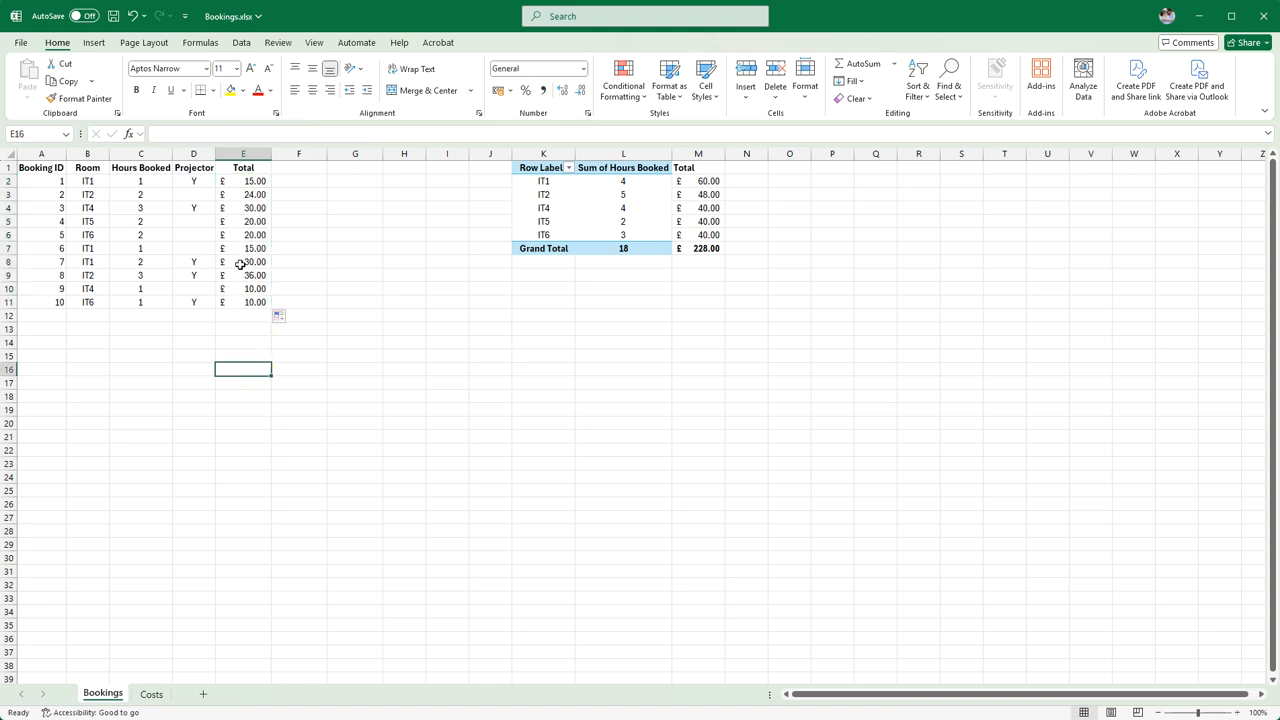
{"action": "left_click", "coordinate": [133, 263]}
{"action": "left_click", "coordinate": [252, 264]}
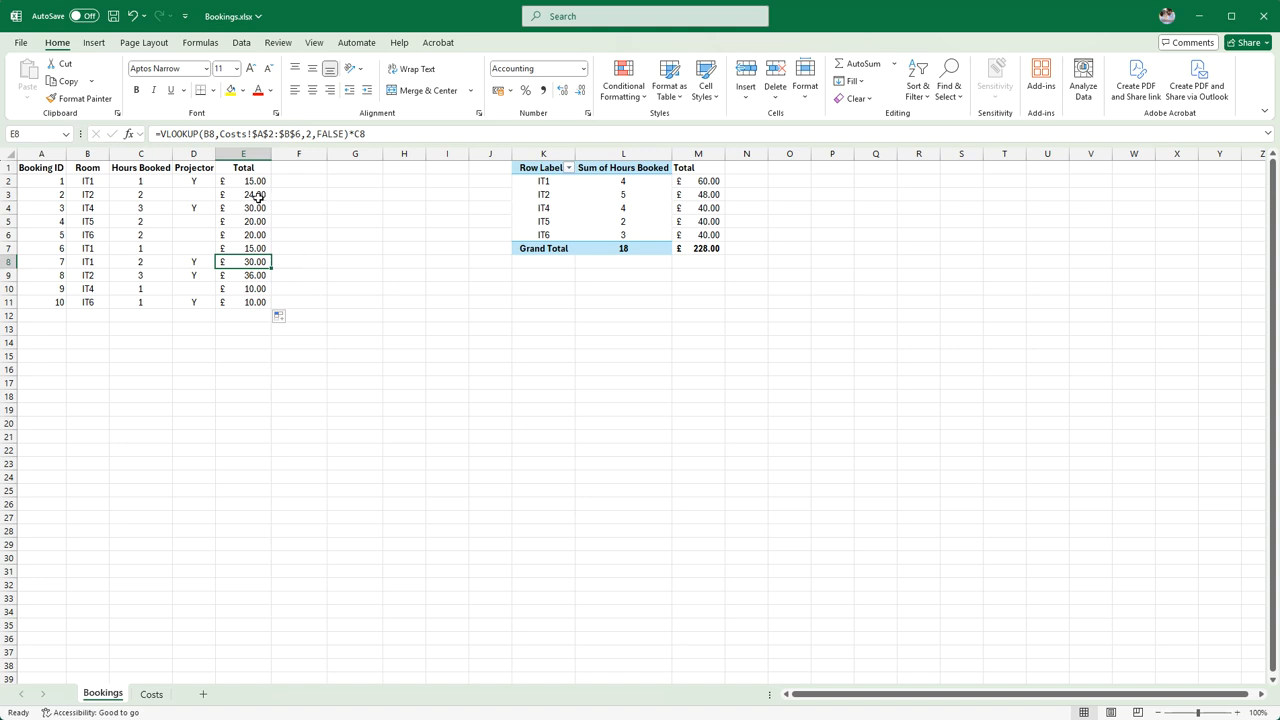
{"action": "left_click_drag", "start_coordinate": [260, 194], "coordinate": [251, 303]}
{"action": "key", "text": "Delete"}
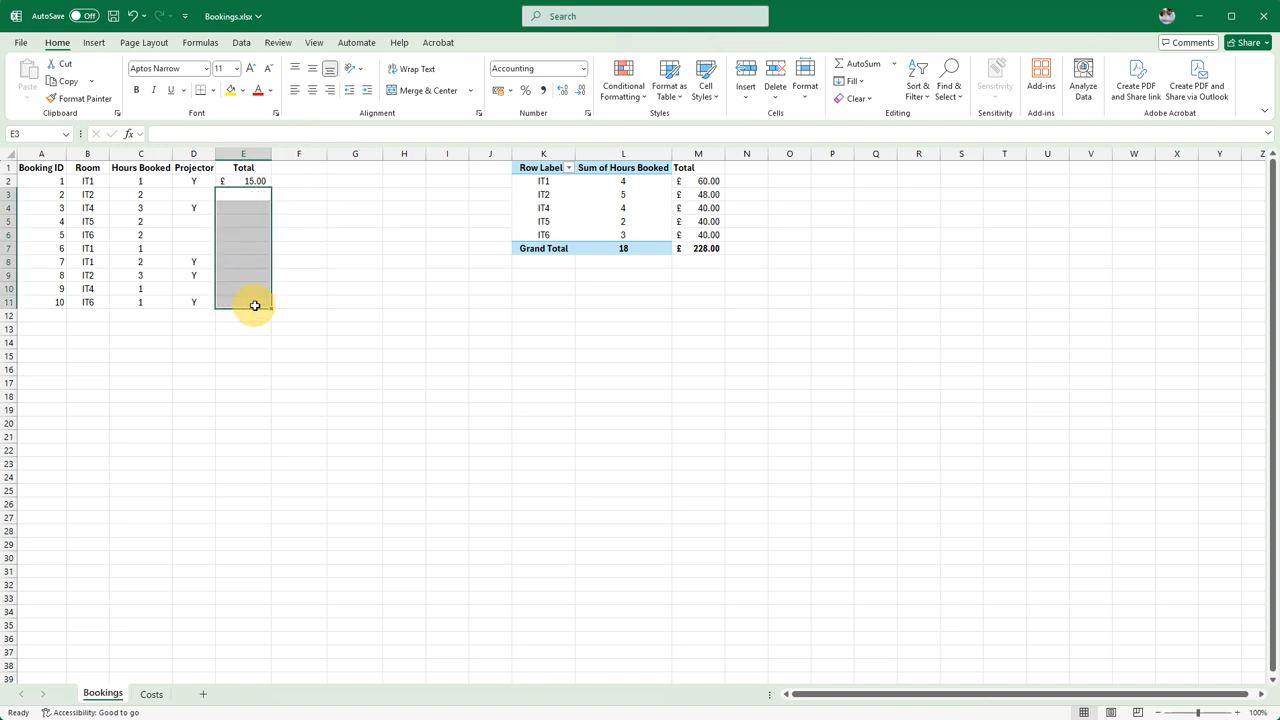
- Rename the header in E1 as Room Total
{"action": "left_click", "coordinate": [257, 180]}
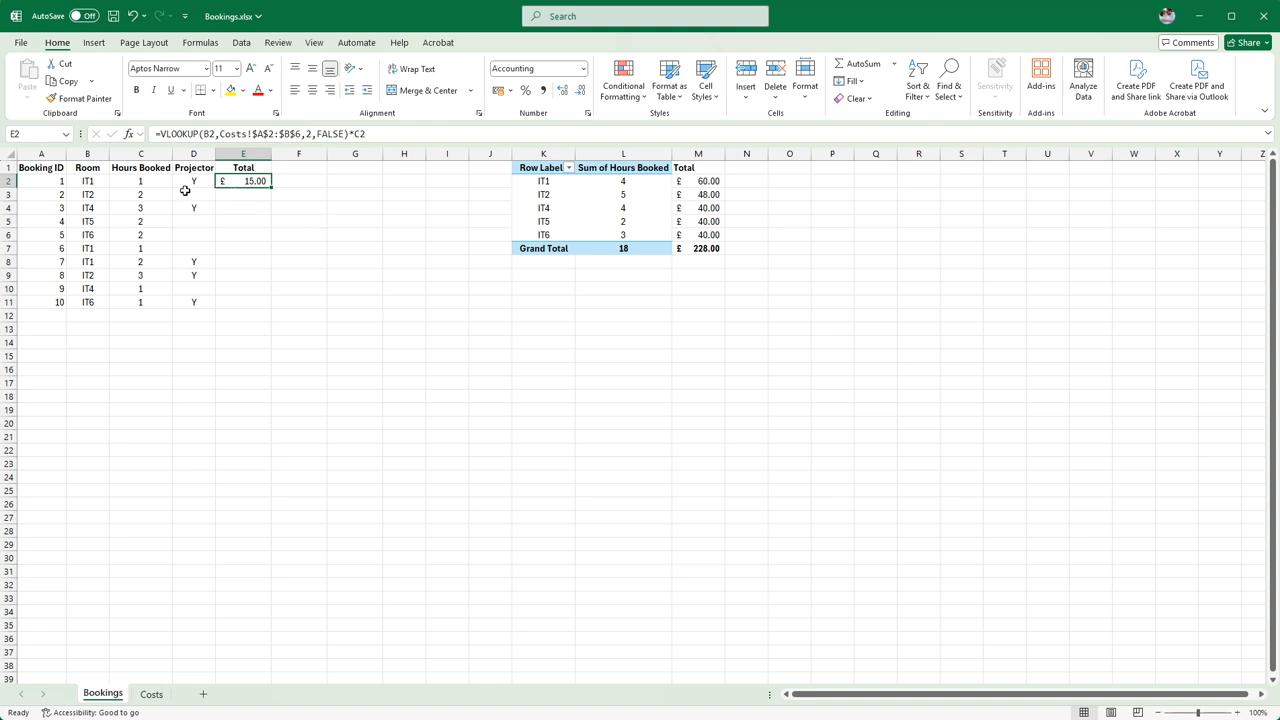
{"action": "left_click", "coordinate": [253, 167]}
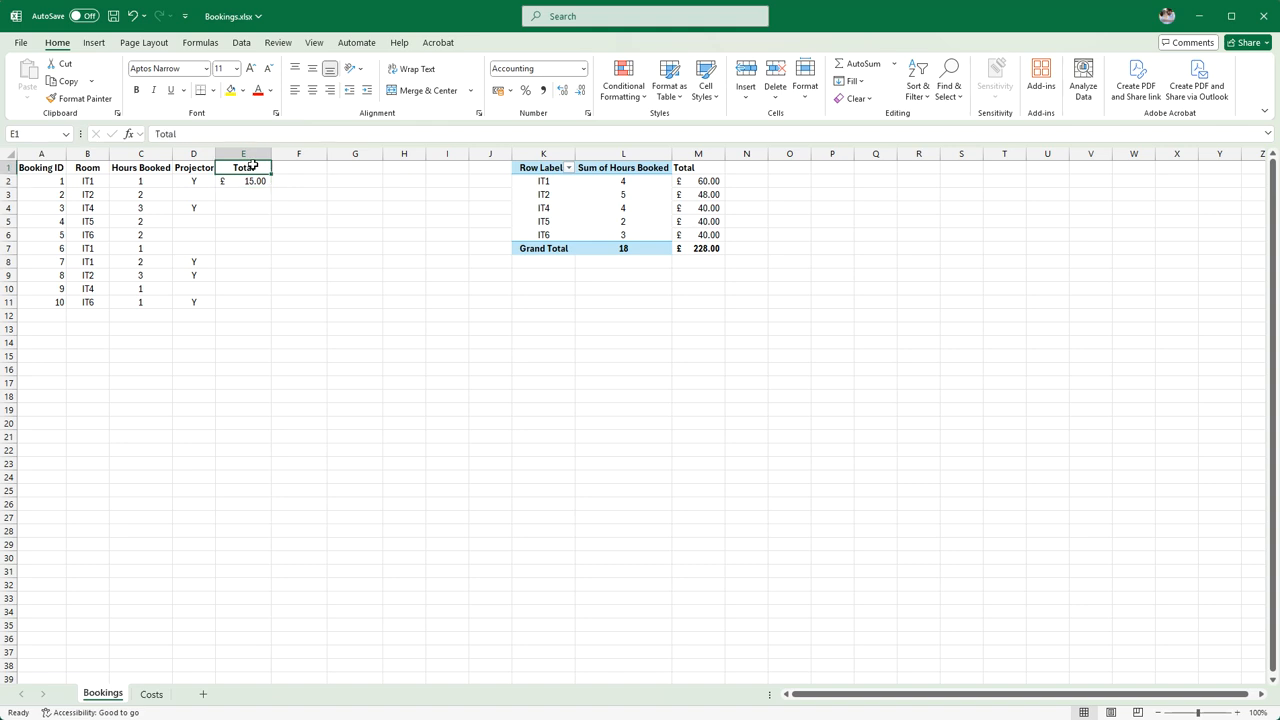
{"action": "double_click", "coordinate": [253, 167]}
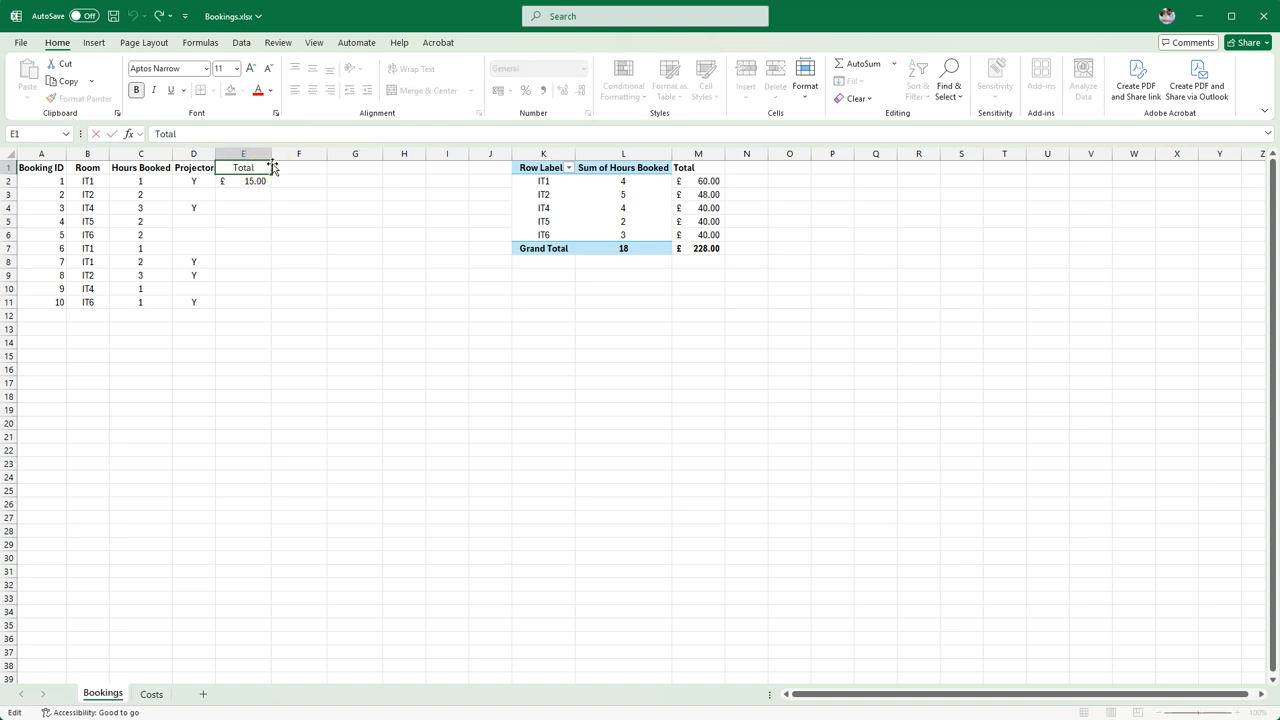
{"action": "key", "text": "Home"}
{"action": "type", "text": "Room"}
{"action": "key", "text": "Return"}
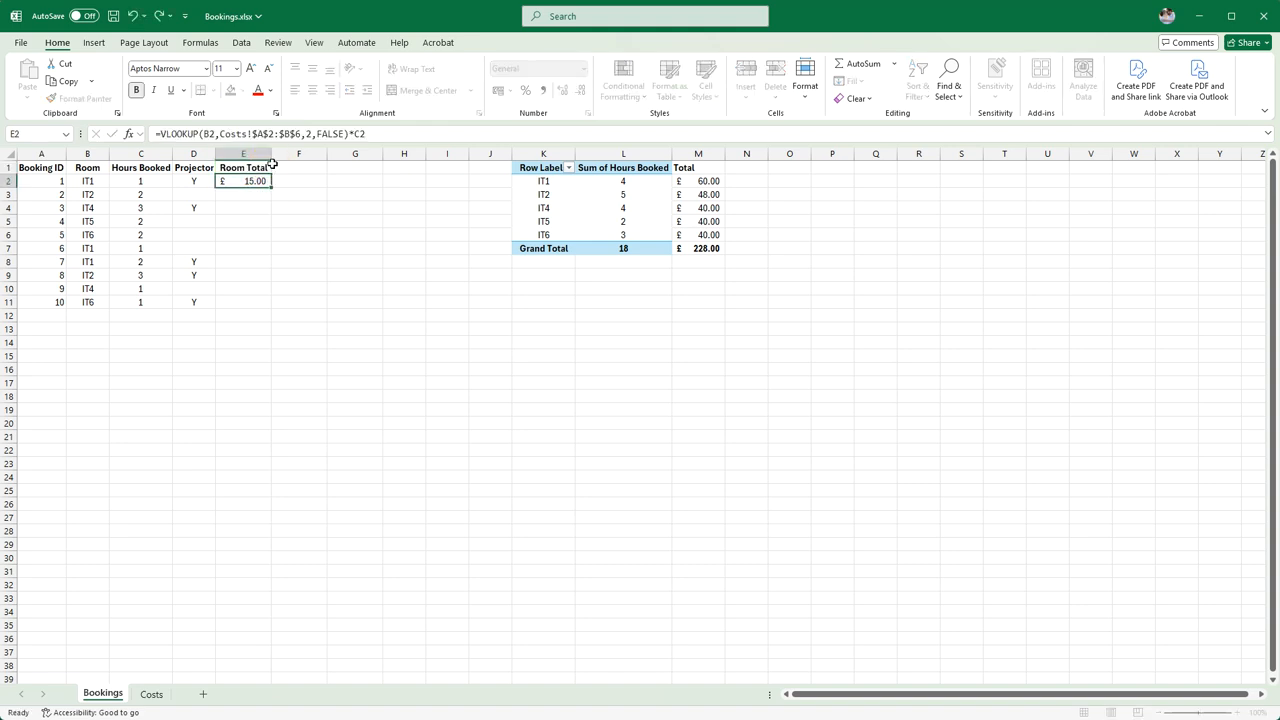
- Add the column header Projector Total in F1, and wrap its text within the cell
{"action": "left_click", "coordinate": [274, 167]}
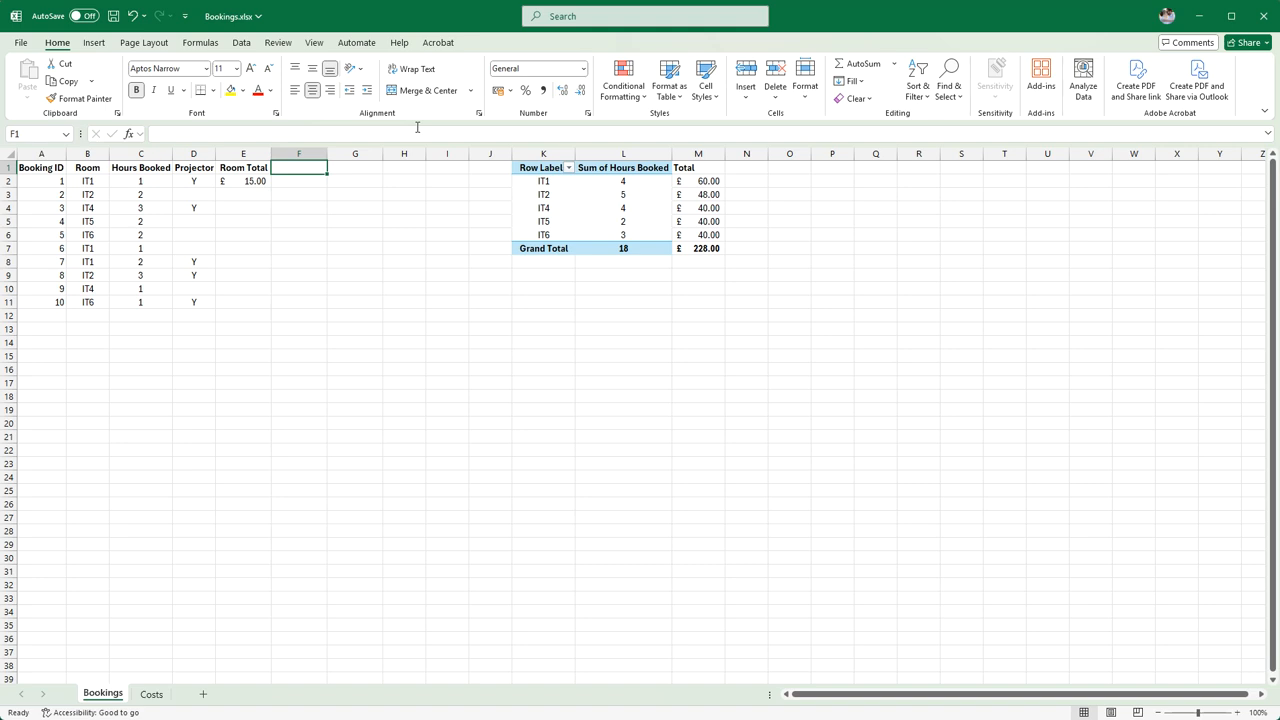
{"action": "type", "text": "Projector T"}
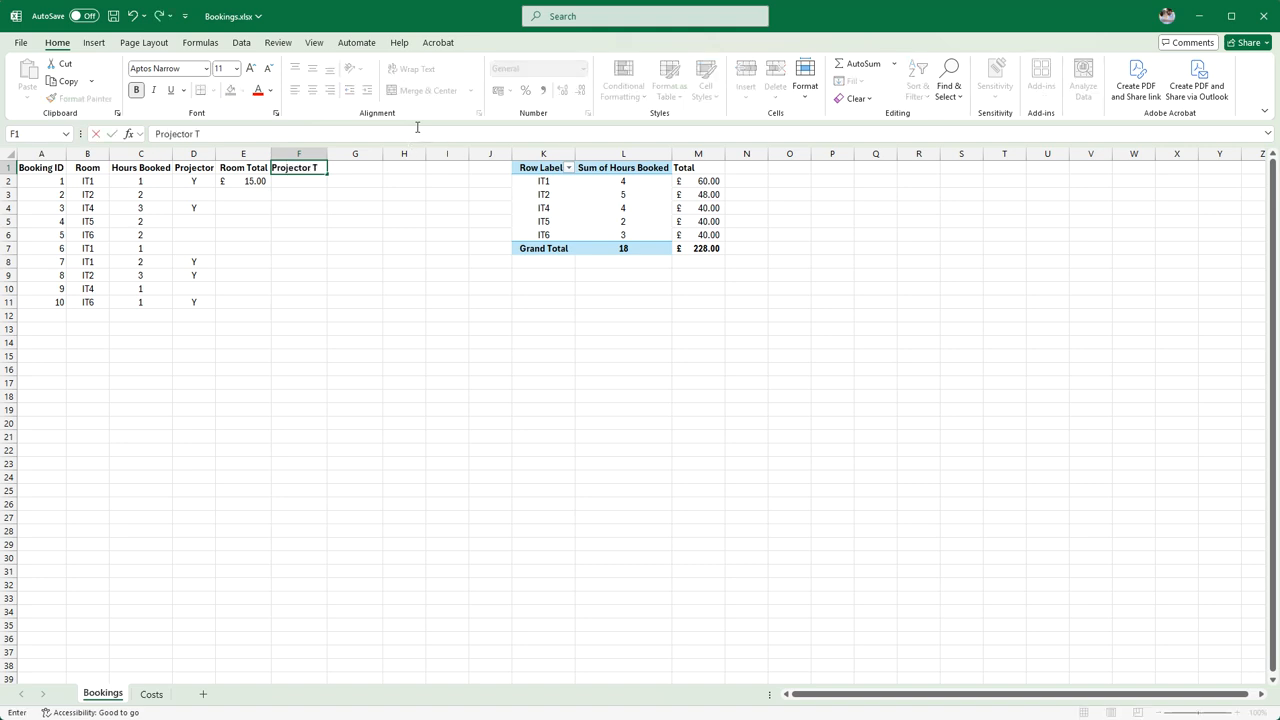
{"action": "type", "text": "otal"}
{"action": "key", "text": "ctrl+Return"}
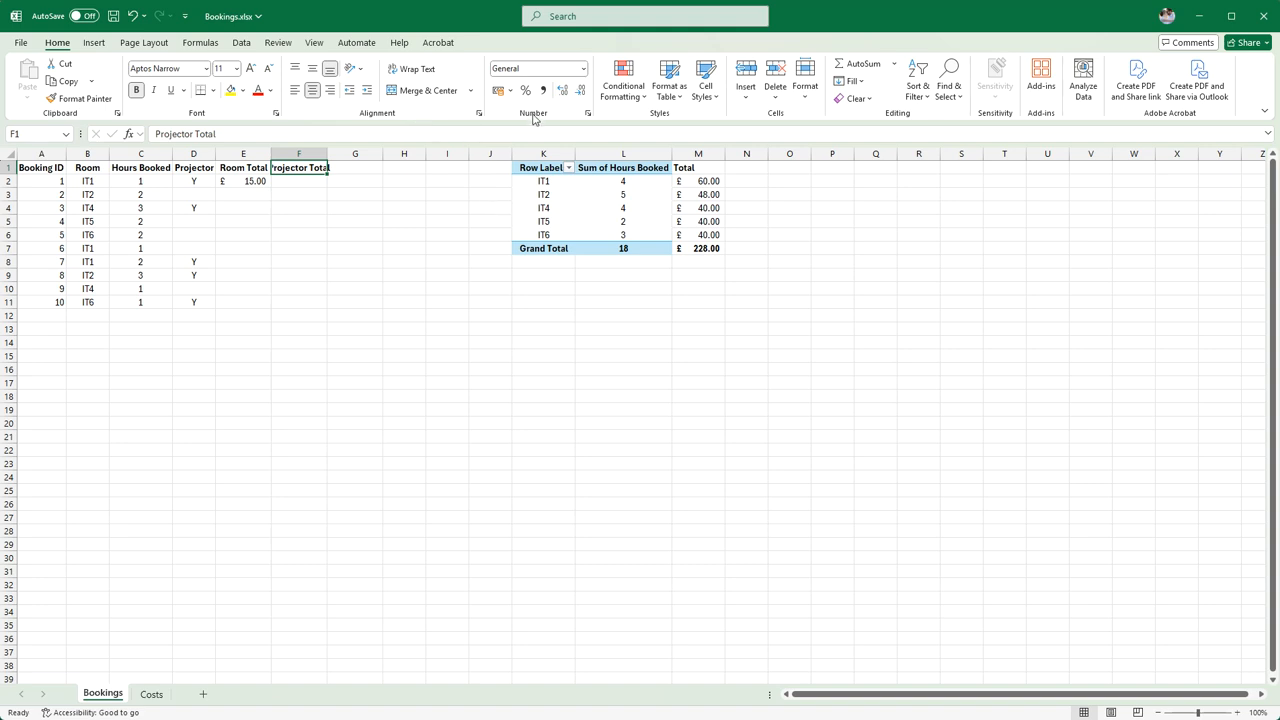
{"action": "left_click", "coordinate": [397, 75]}
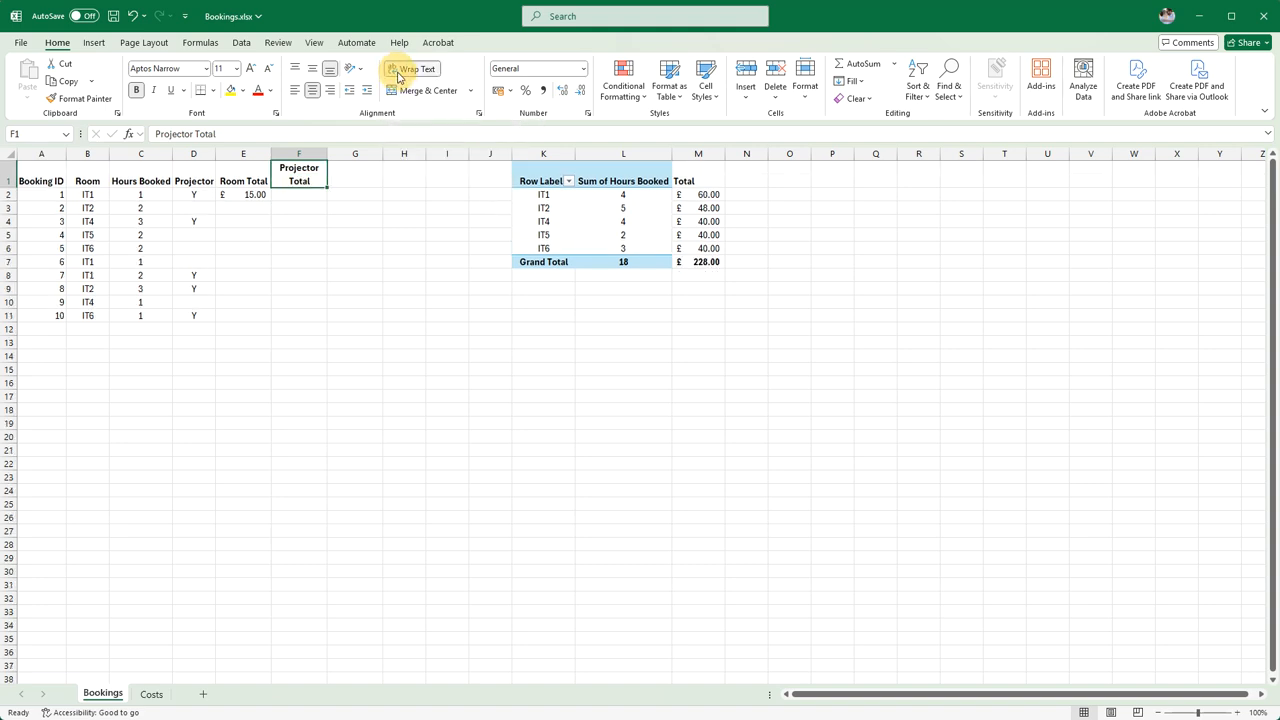
- Start an IF formula in F2 that tests whether the projector entry in D2 equals "Y"
{"action": "left_click", "coordinate": [312, 329]}
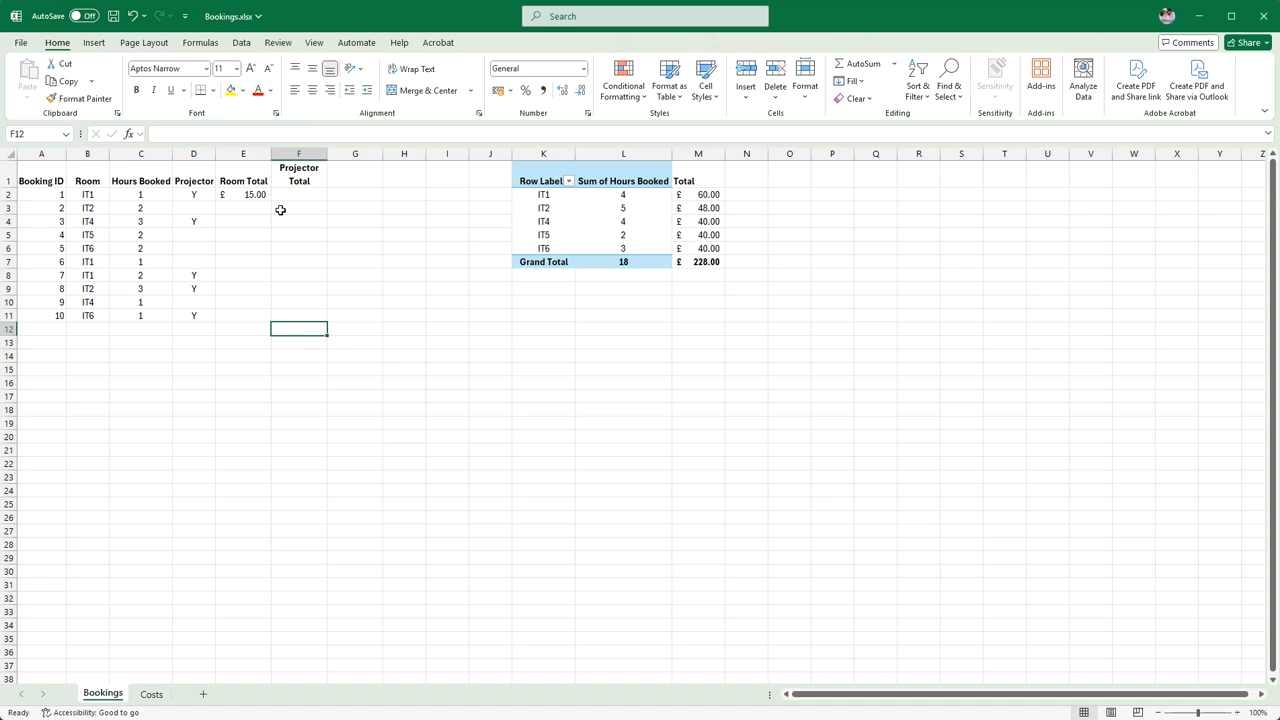
{"action": "left_click", "coordinate": [297, 195]}
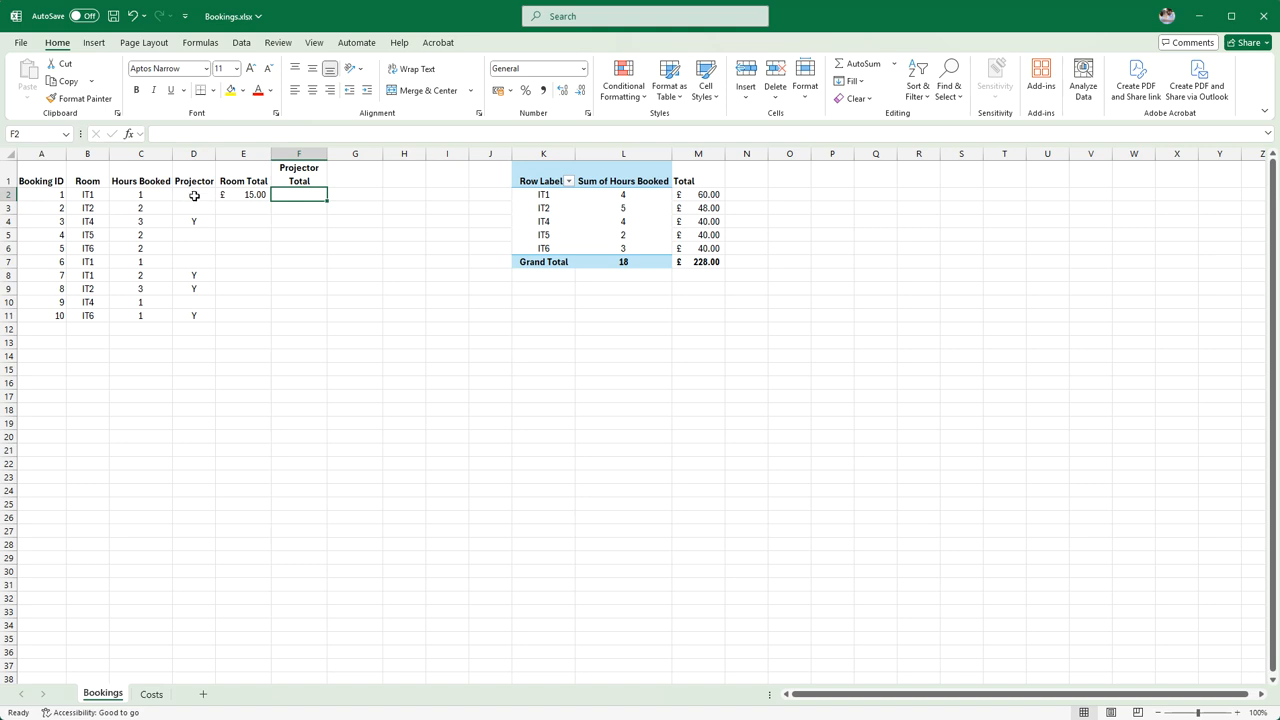
{"action": "left_click", "coordinate": [292, 194]}
{"action": "type", "text": "="}
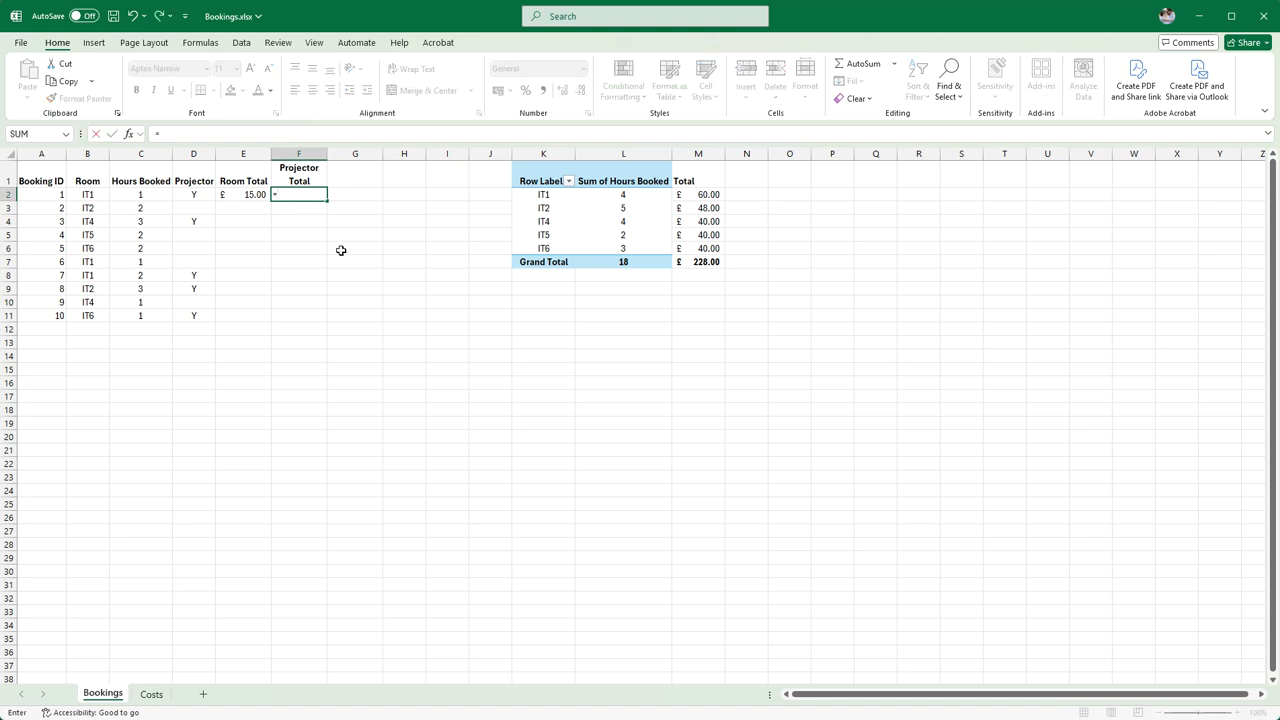
{"action": "type", "text": "if("}
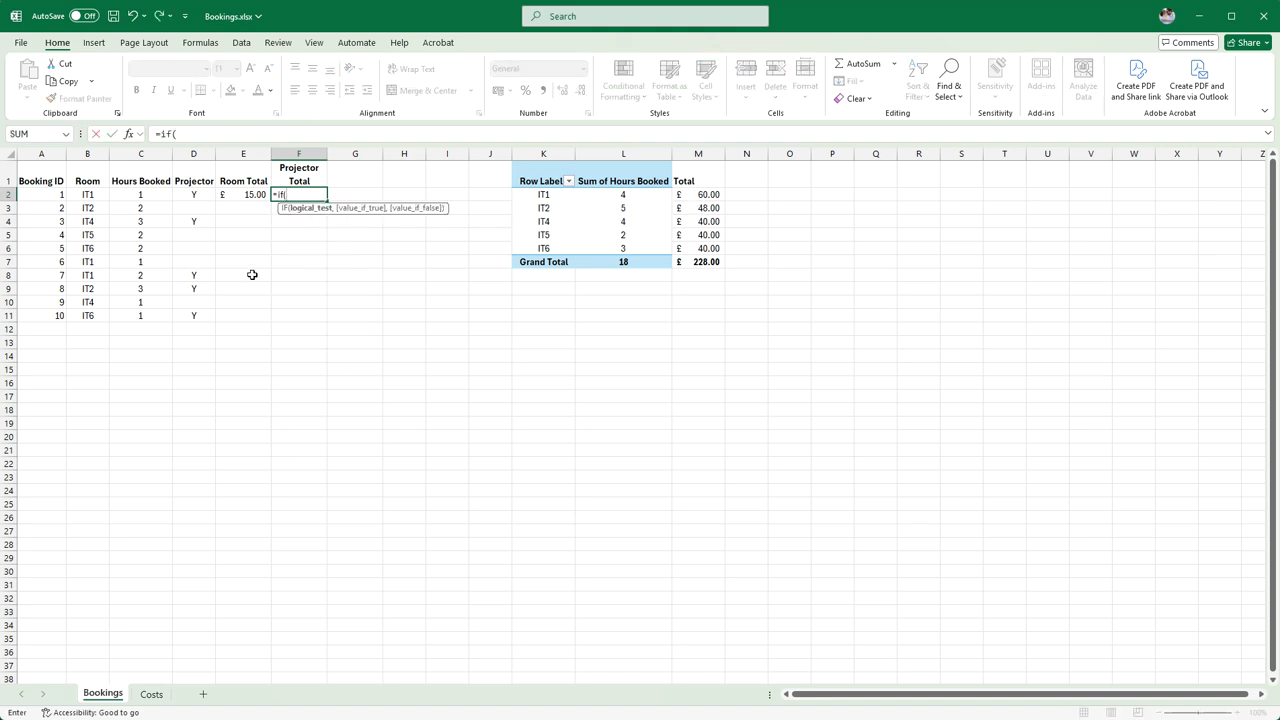
{"action": "left_click", "coordinate": [196, 196]}
{"action": "type", "text": "="}
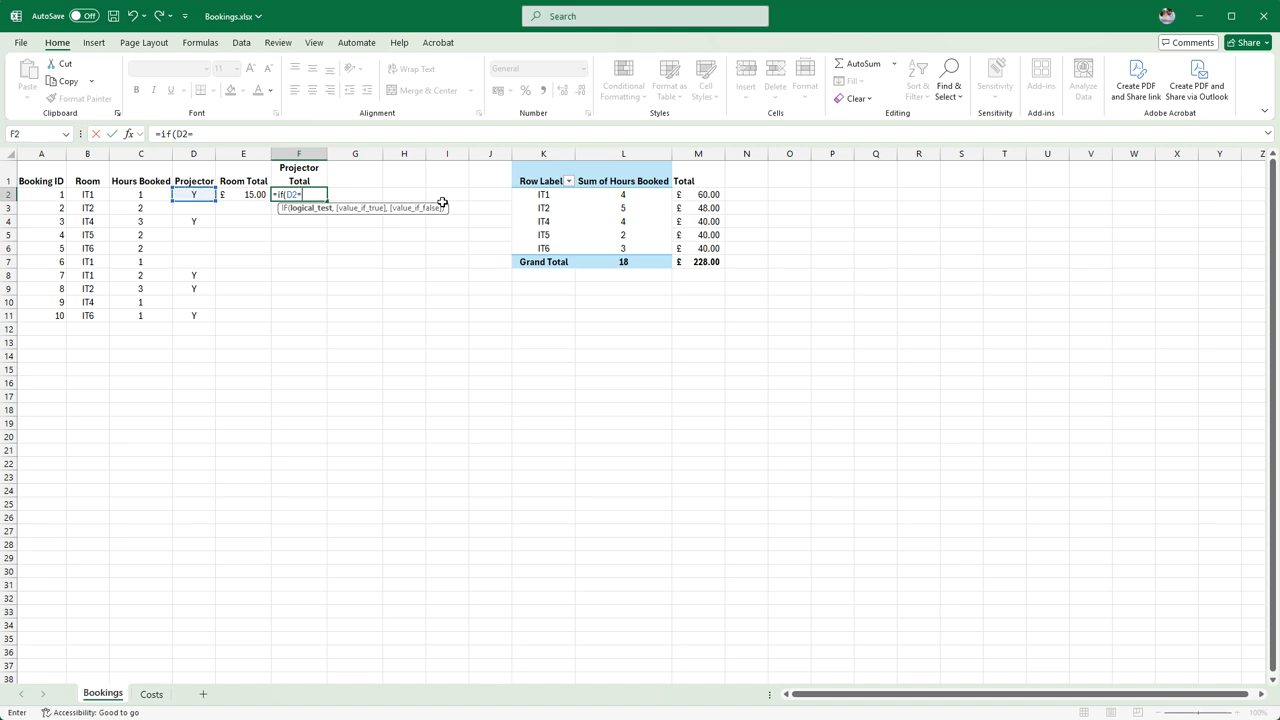
{"action": "type", "text": "\"Y\","}
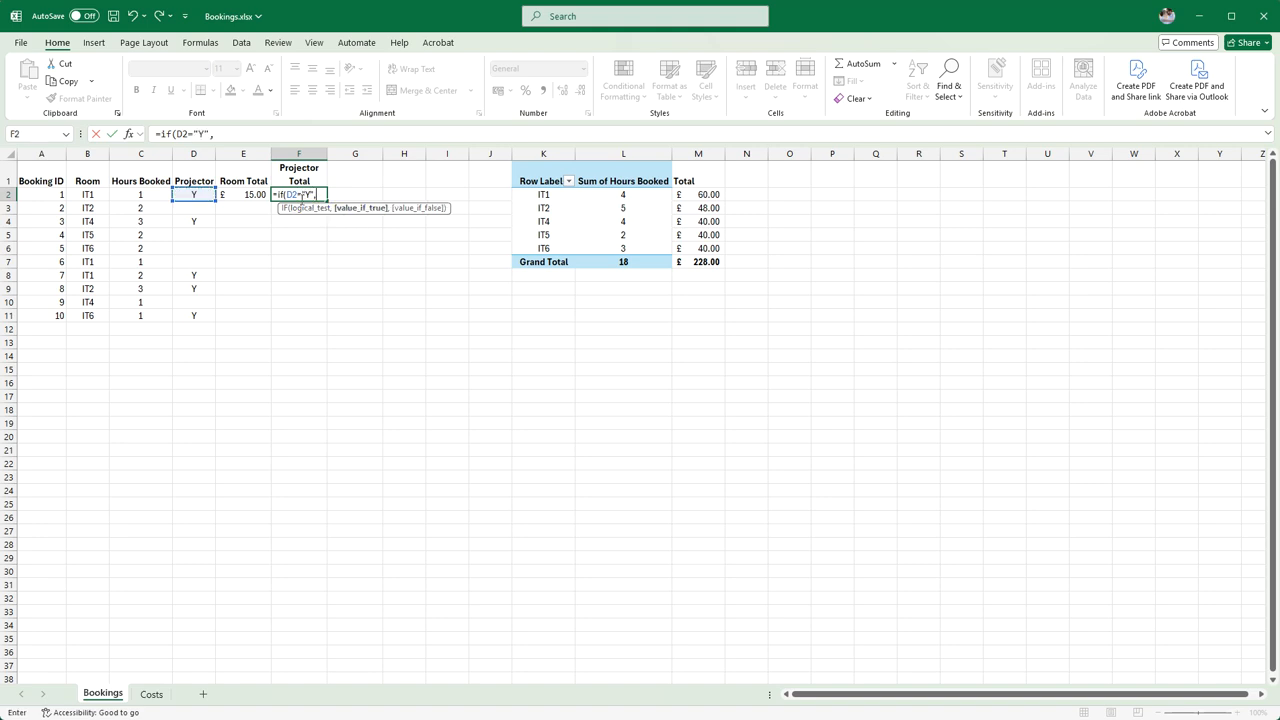
- Complete F2's IF formula to return the projector cost from Costs!D2 when true and empty text ("") when false
{"action": "left_click", "coordinate": [289, 194]}
{"action": "type", "text": "vl"}
{"action": "key", "text": "BackSpace"}
{"action": "key", "text": "BackSpace"}
{"action": "left_click", "coordinate": [148, 695]}
{"action": "left_click", "coordinate": [170, 181]}
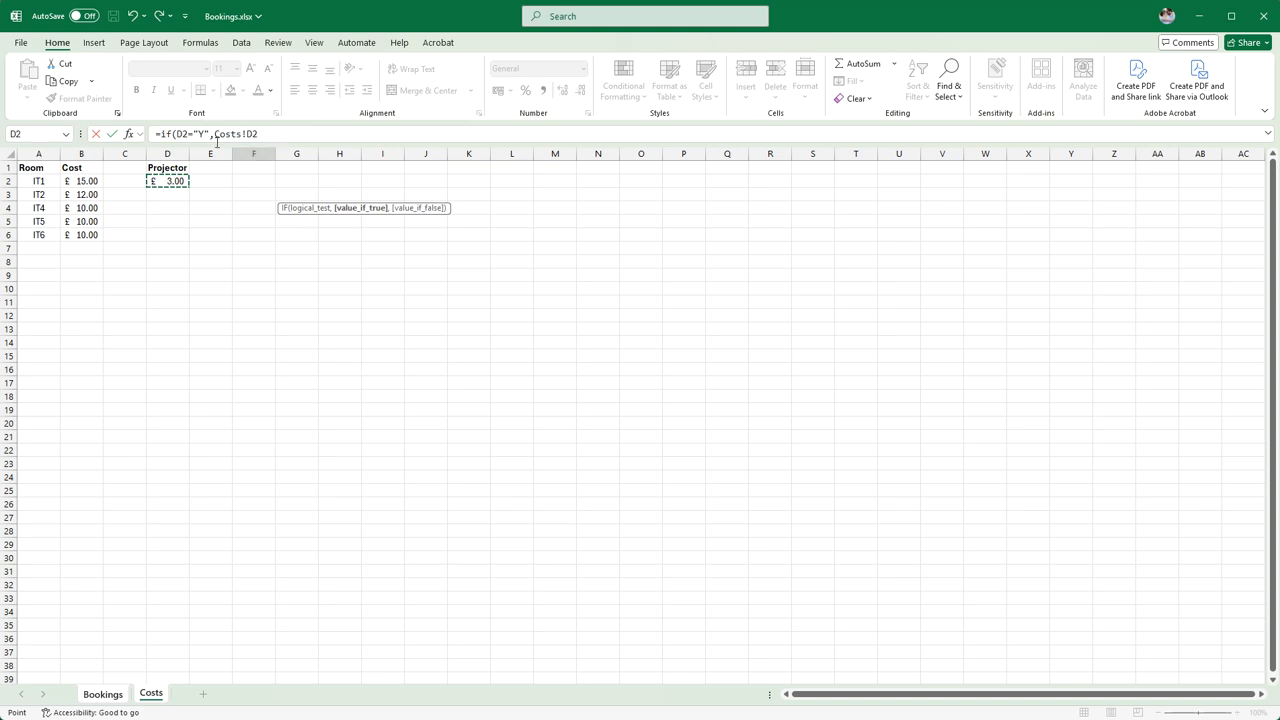
{"action": "left_click_drag", "start_coordinate": [215, 134], "coordinate": [254, 134]}
{"action": "left_click", "coordinate": [283, 134]}
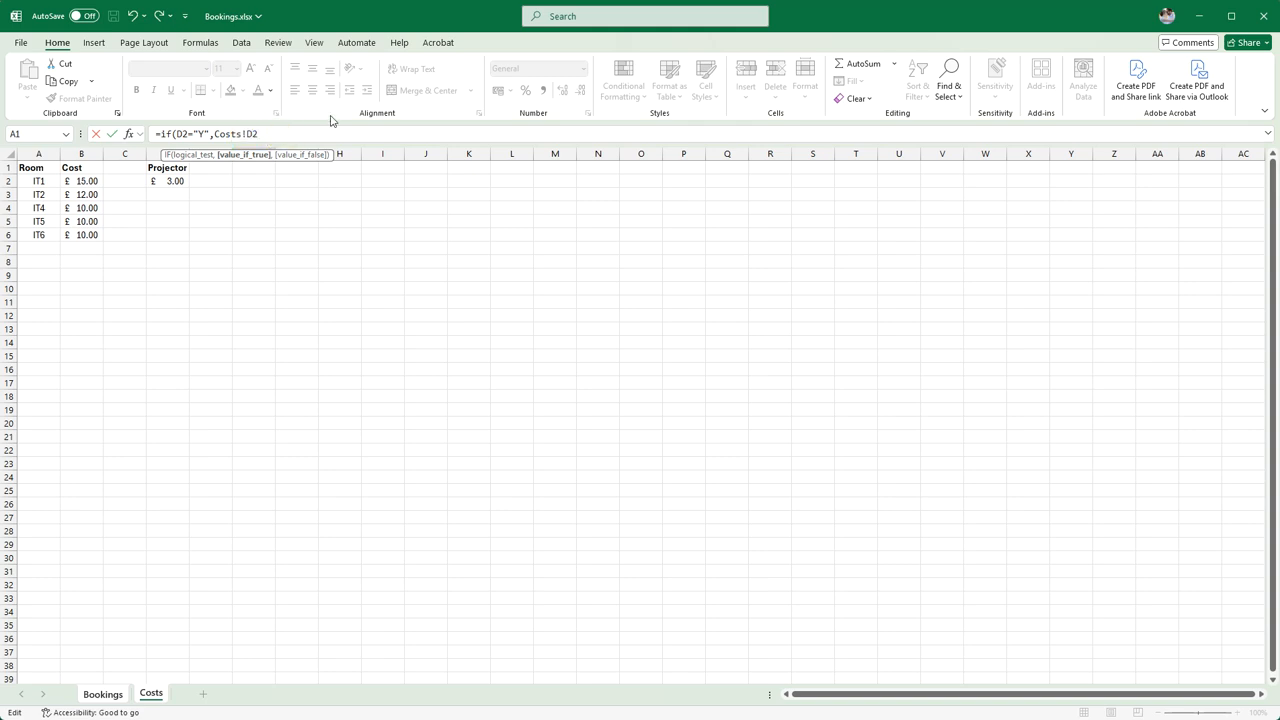
{"action": "type", "text": ","}
{"action": "key", "text": "Return"}
- Apply the pound accounting format to F2 and fill its formula down to F11
{"action": "left_click", "coordinate": [305, 192]}
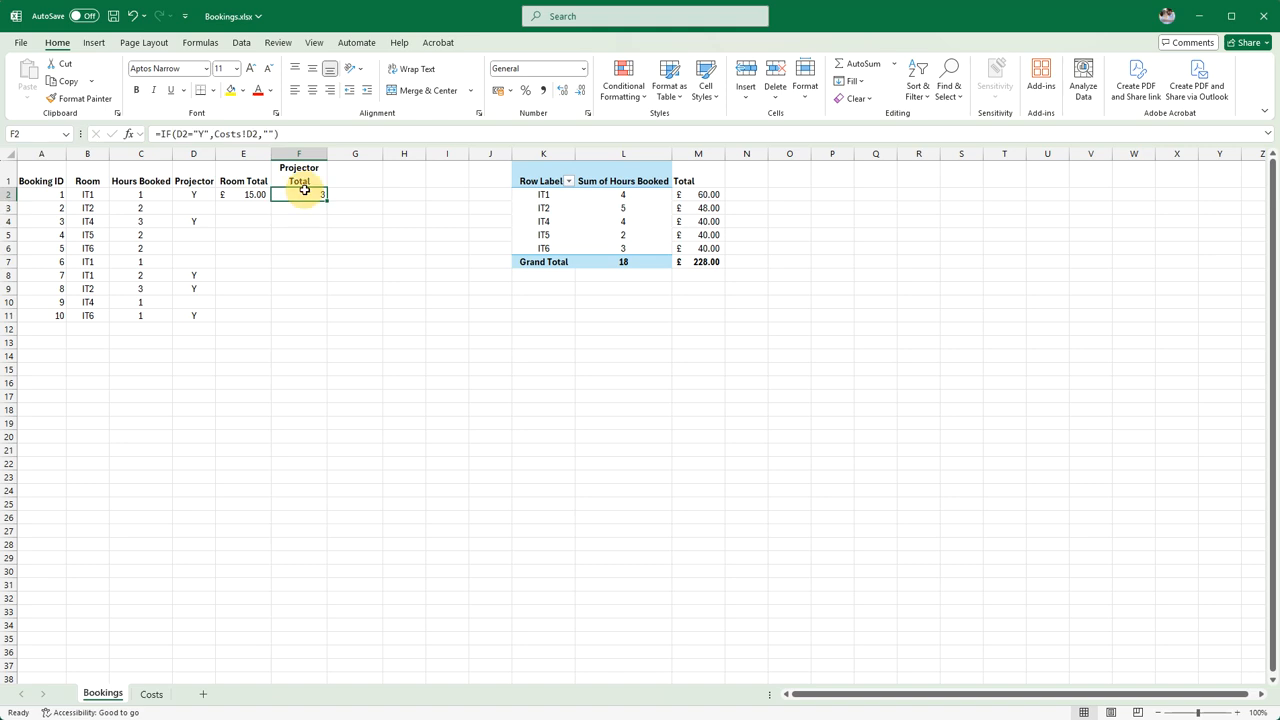
{"action": "left_click", "coordinate": [497, 90]}
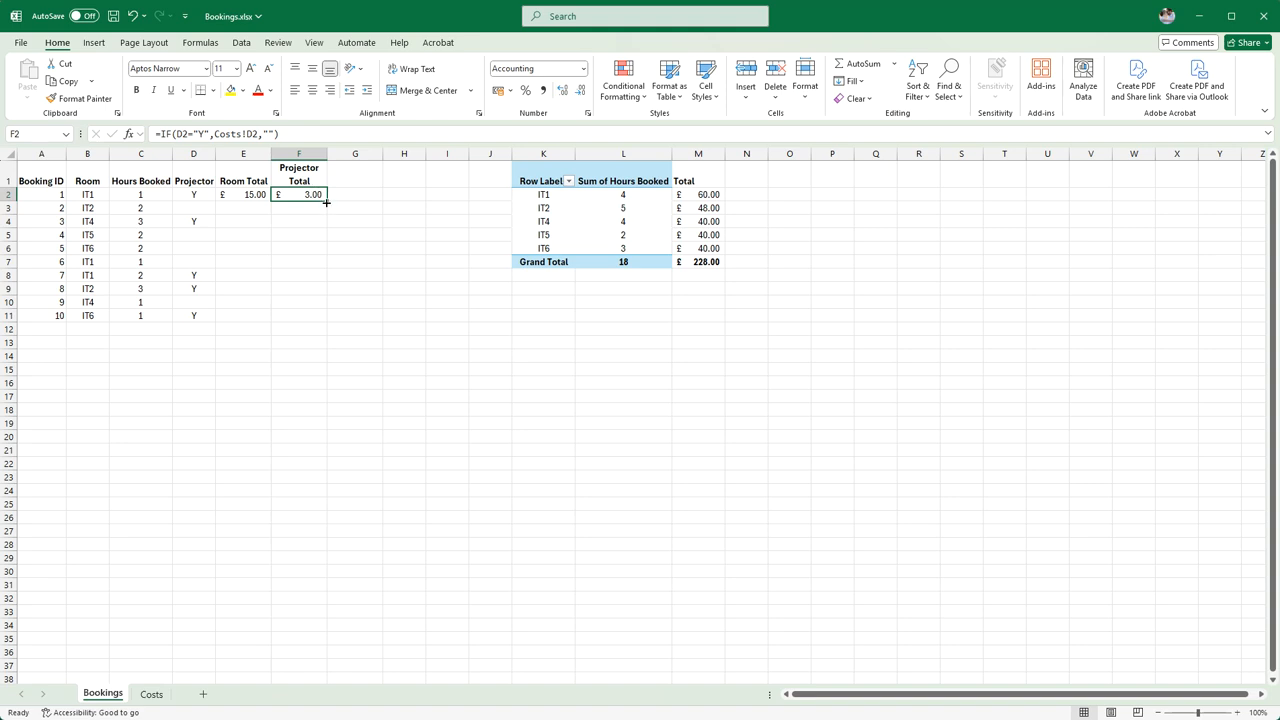
{"action": "left_click_drag", "start_coordinate": [326, 202], "coordinate": [309, 332]}
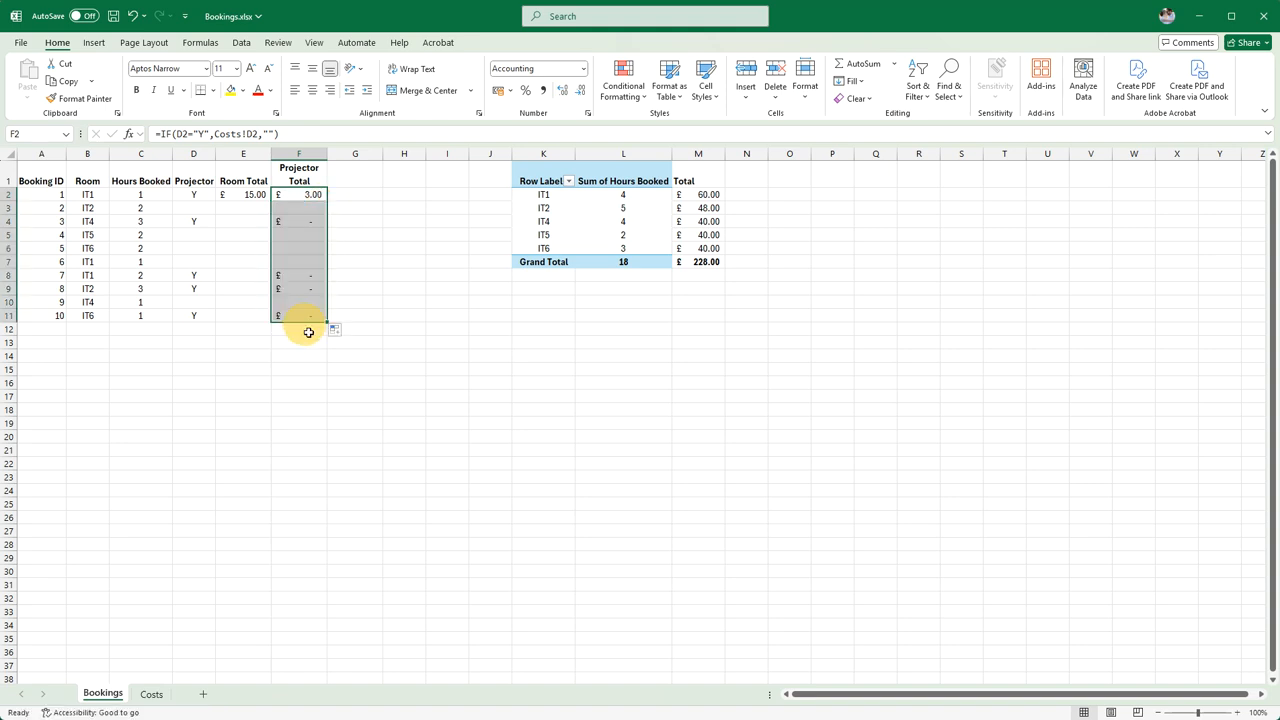
{"action": "left_click", "coordinate": [296, 384]}
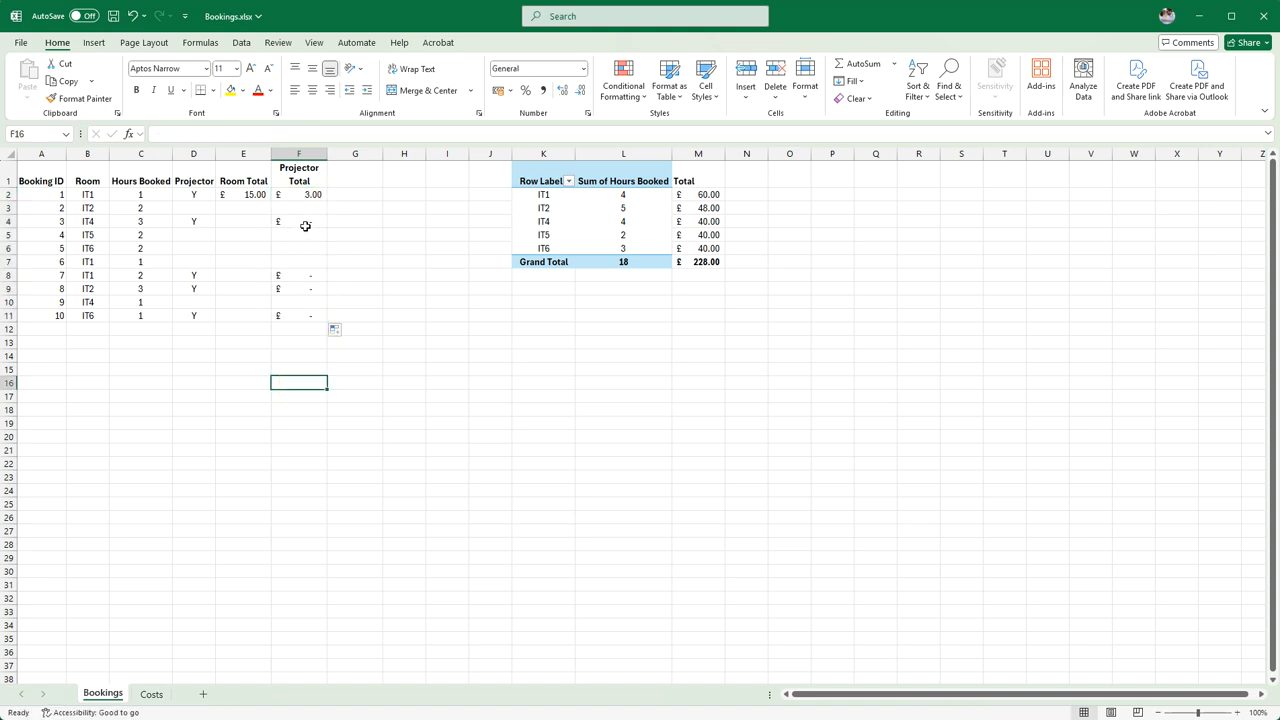
- Compare the Projector Total formulas in F2:F5, examining how each one references the Costs sheet
{"action": "left_click_drag", "start_coordinate": [161, 222], "coordinate": [240, 219]}
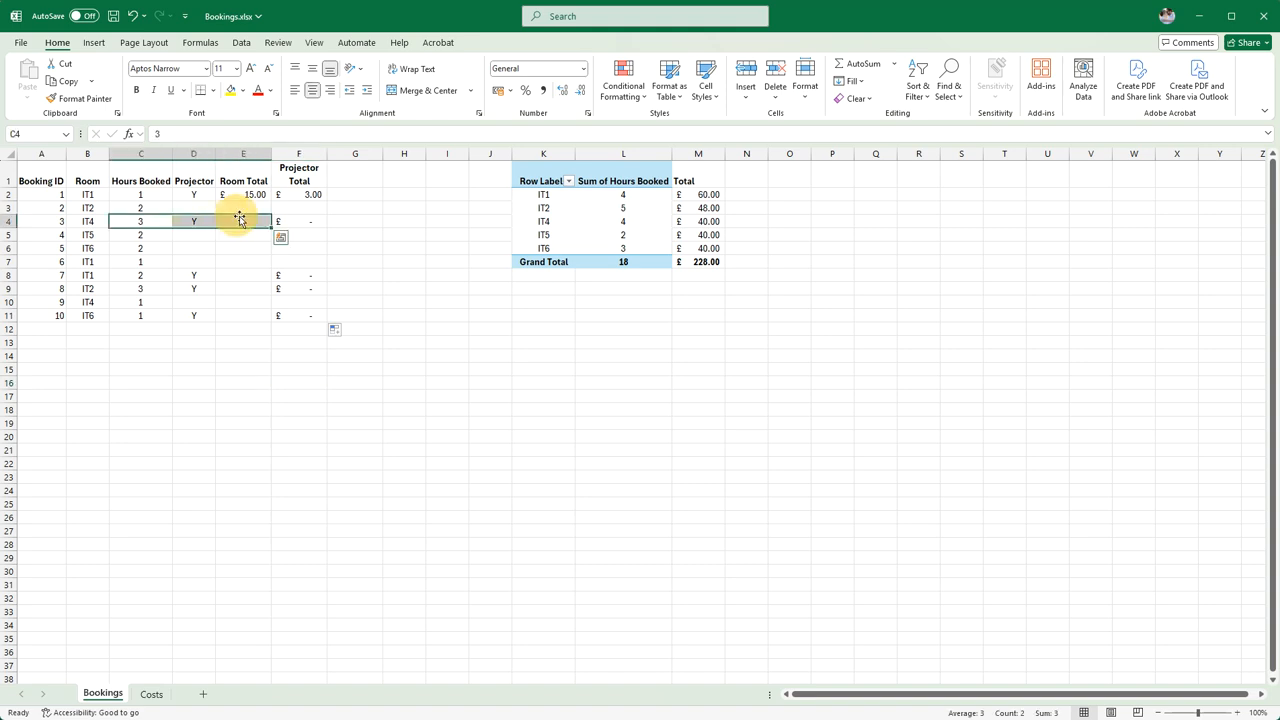
{"action": "left_click", "coordinate": [311, 217]}
{"action": "left_click", "coordinate": [311, 199]}
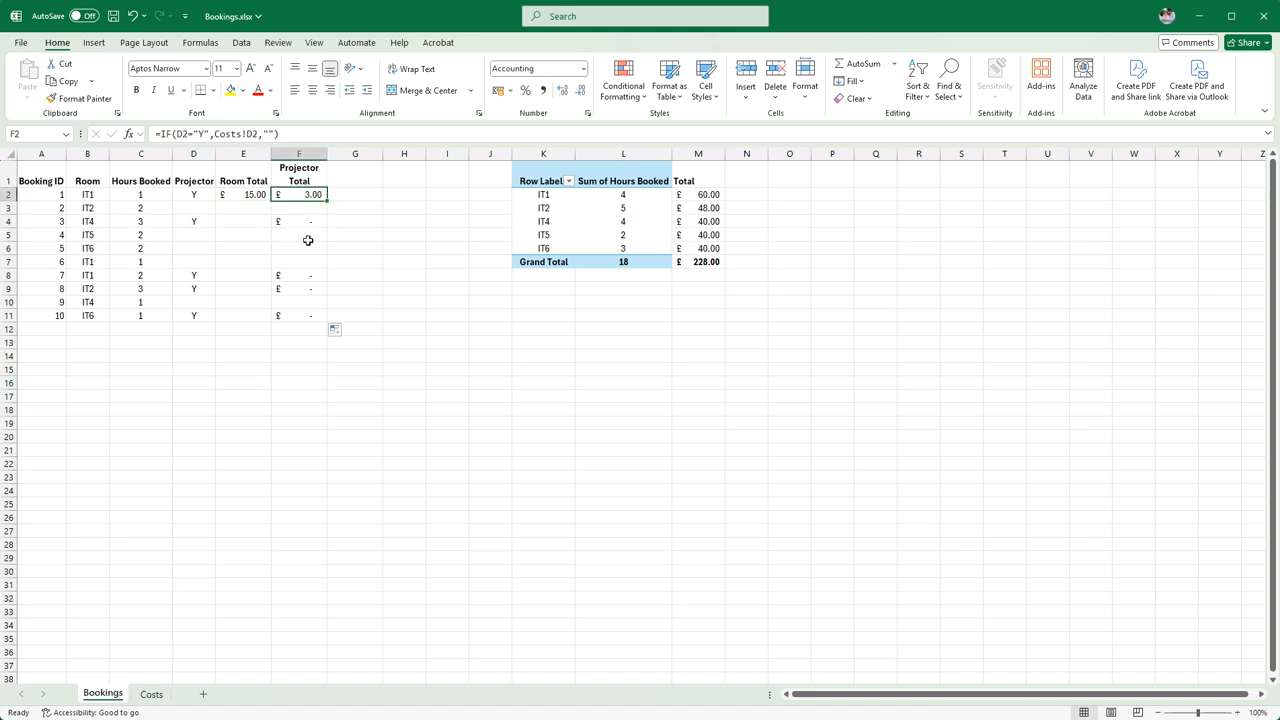
{"action": "left_click", "coordinate": [305, 221]}
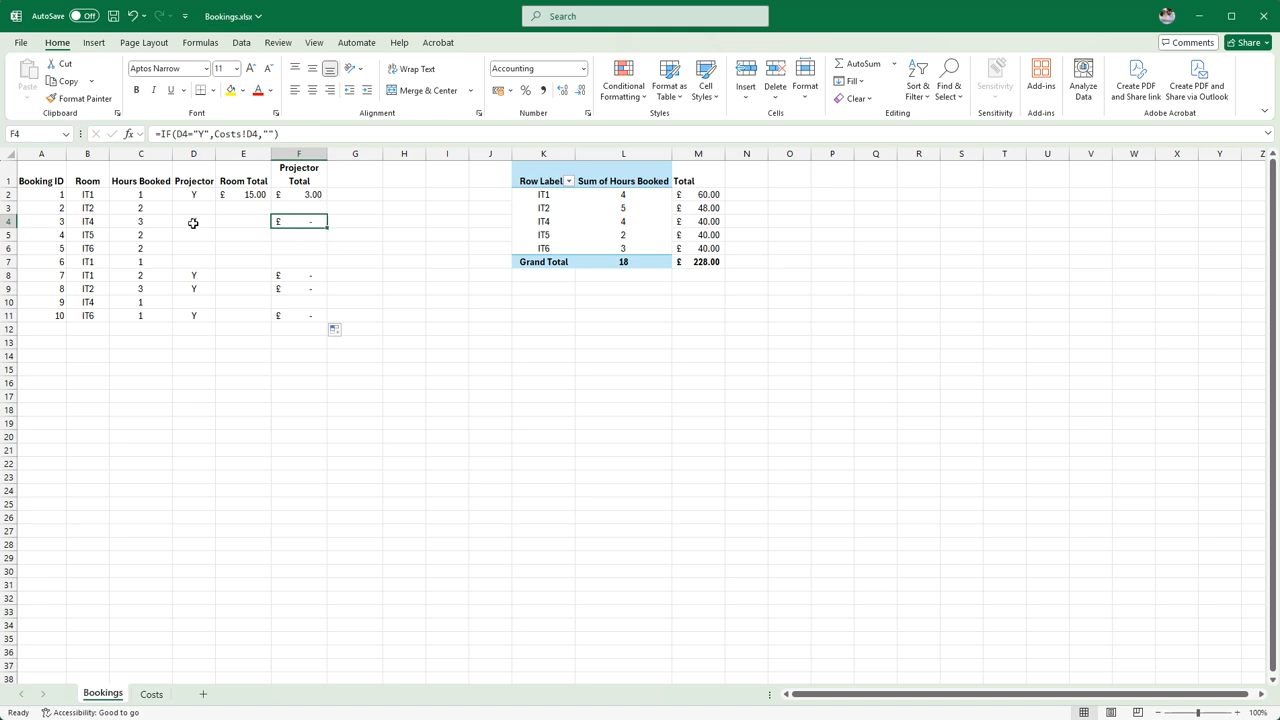
{"action": "left_click", "coordinate": [313, 194]}
{"action": "left_click_drag", "start_coordinate": [215, 133], "coordinate": [258, 133]}
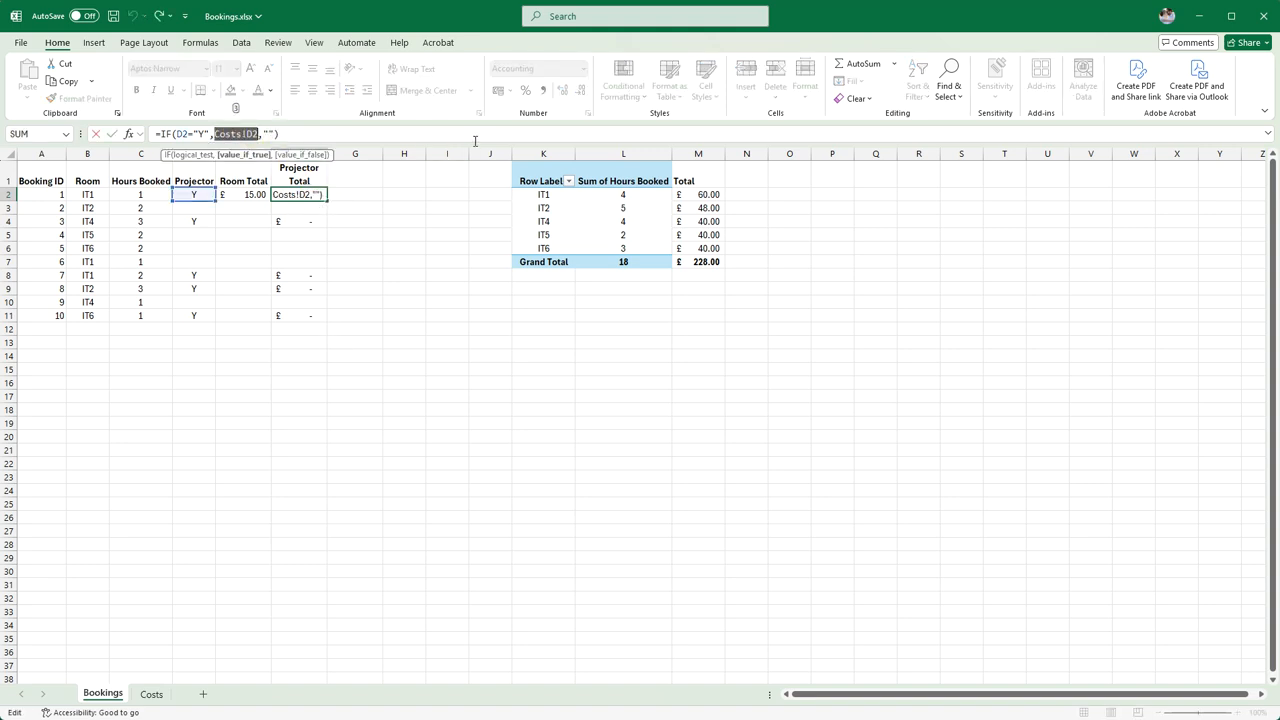
{"action": "key", "text": "Escape"}
{"action": "key", "text": "Down"}
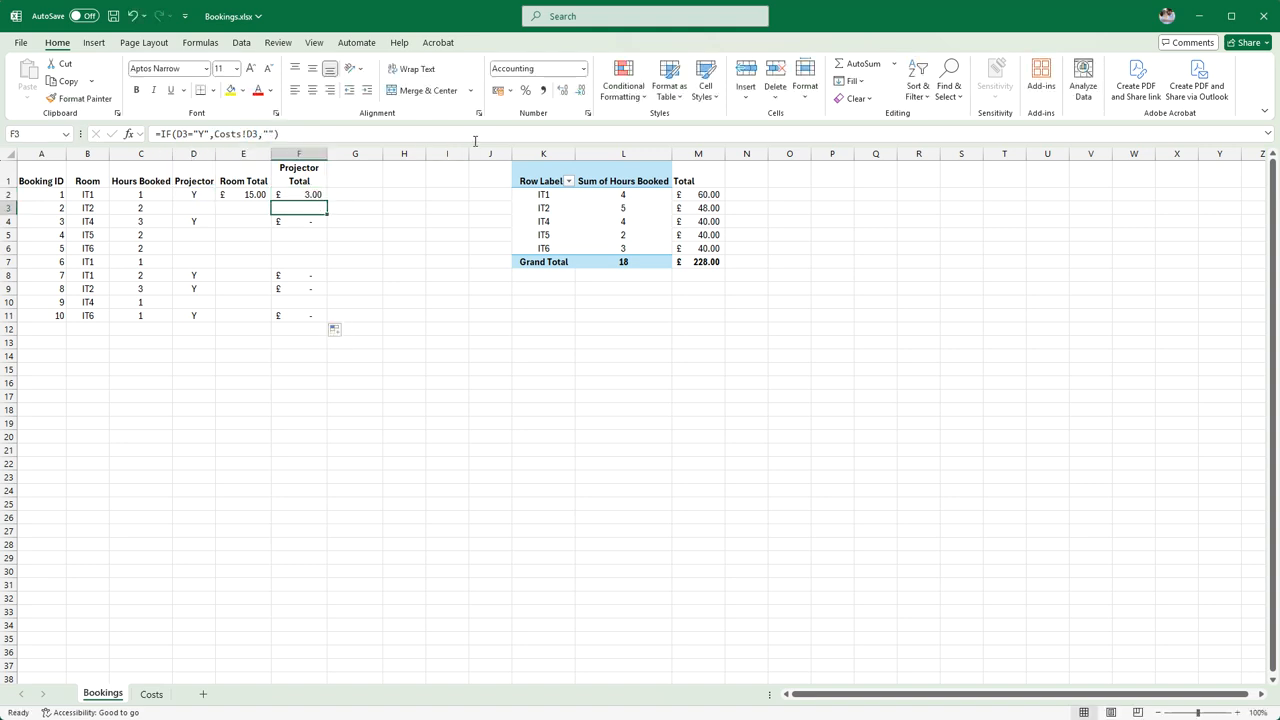
{"action": "key", "text": "Up"}
{"action": "key", "text": "Down"}
{"action": "key", "text": "Down"}
{"action": "key", "text": "Up"}
{"action": "key", "text": "Up"}
{"action": "key", "text": "Down"}
{"action": "key", "text": "Down"}
{"action": "key", "text": "Down"}
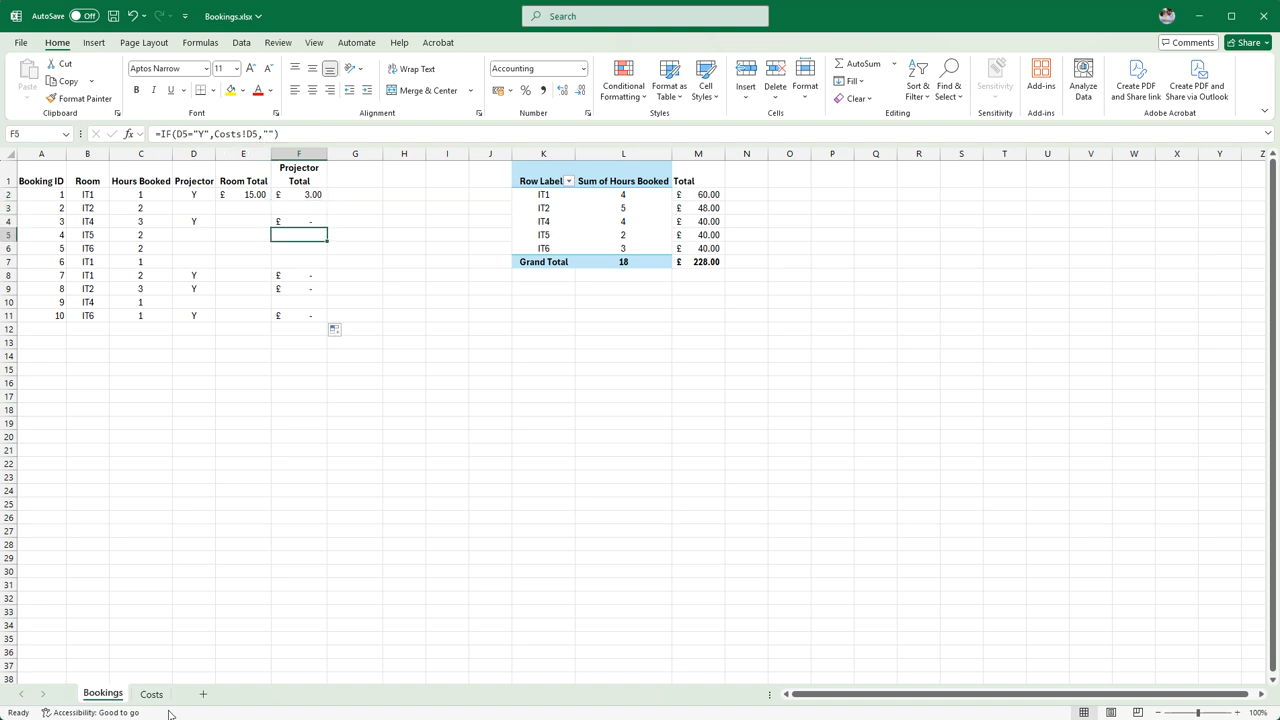
- Check the cells D2:D4 on the Costs sheet that the copied formulas refer to, and return to the Bookings sheet
{"action": "left_click", "coordinate": [139, 697]}
{"action": "left_click", "coordinate": [174, 197]}
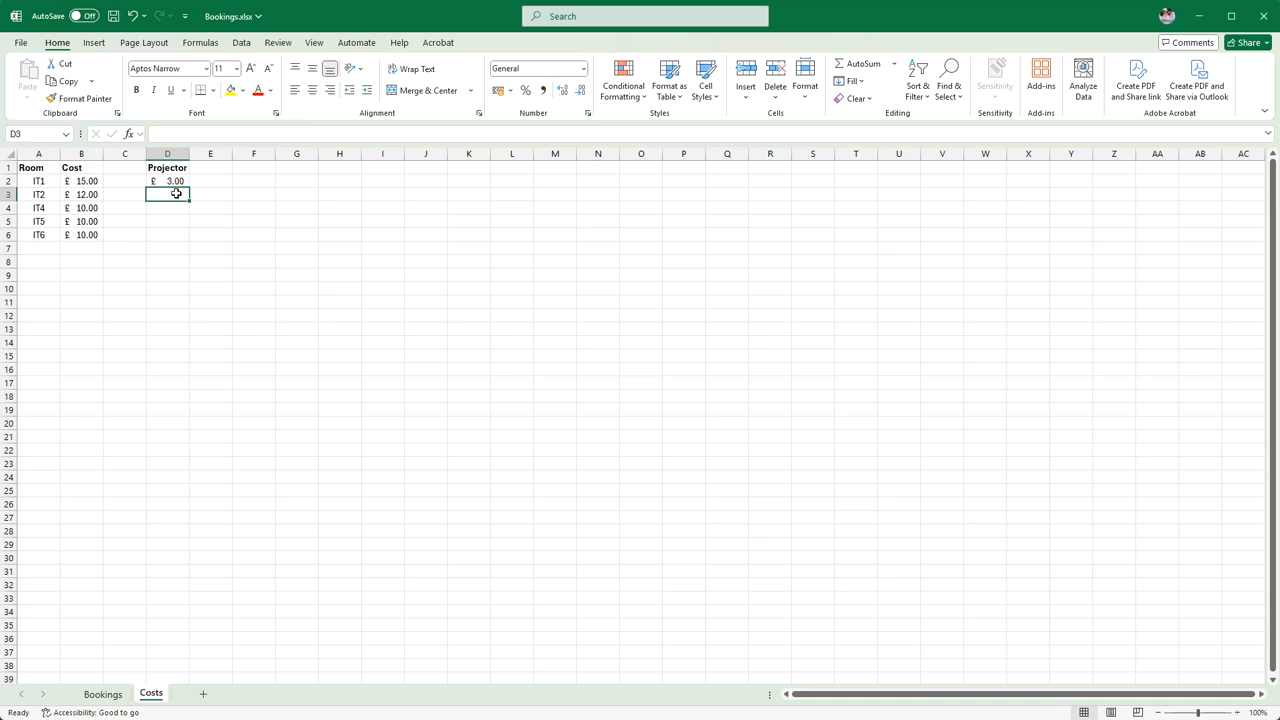
{"action": "left_click", "coordinate": [175, 181]}
{"action": "left_click", "coordinate": [174, 197]}
{"action": "left_click", "coordinate": [174, 208]}
{"action": "left_click", "coordinate": [103, 693]}
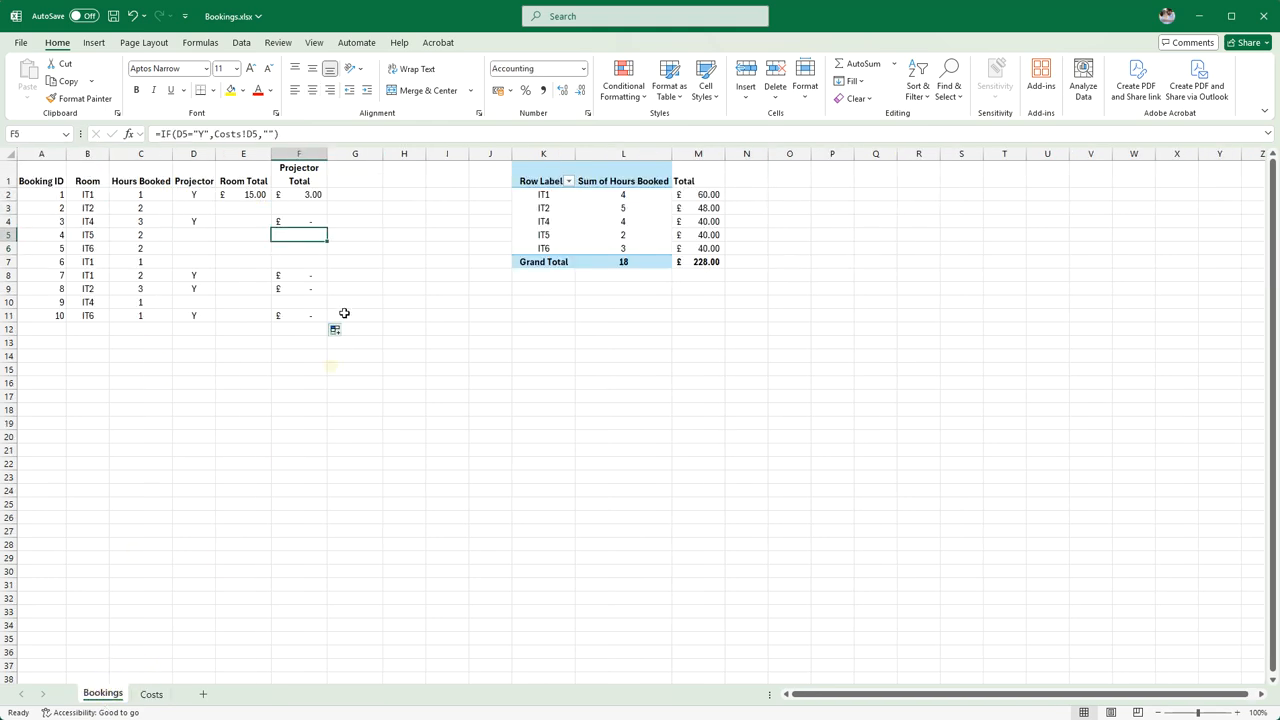
- Make the projector cost reference in F2 absolute as Costs!$D$2, and refill the formula down to F11
{"action": "left_click", "coordinate": [310, 193]}
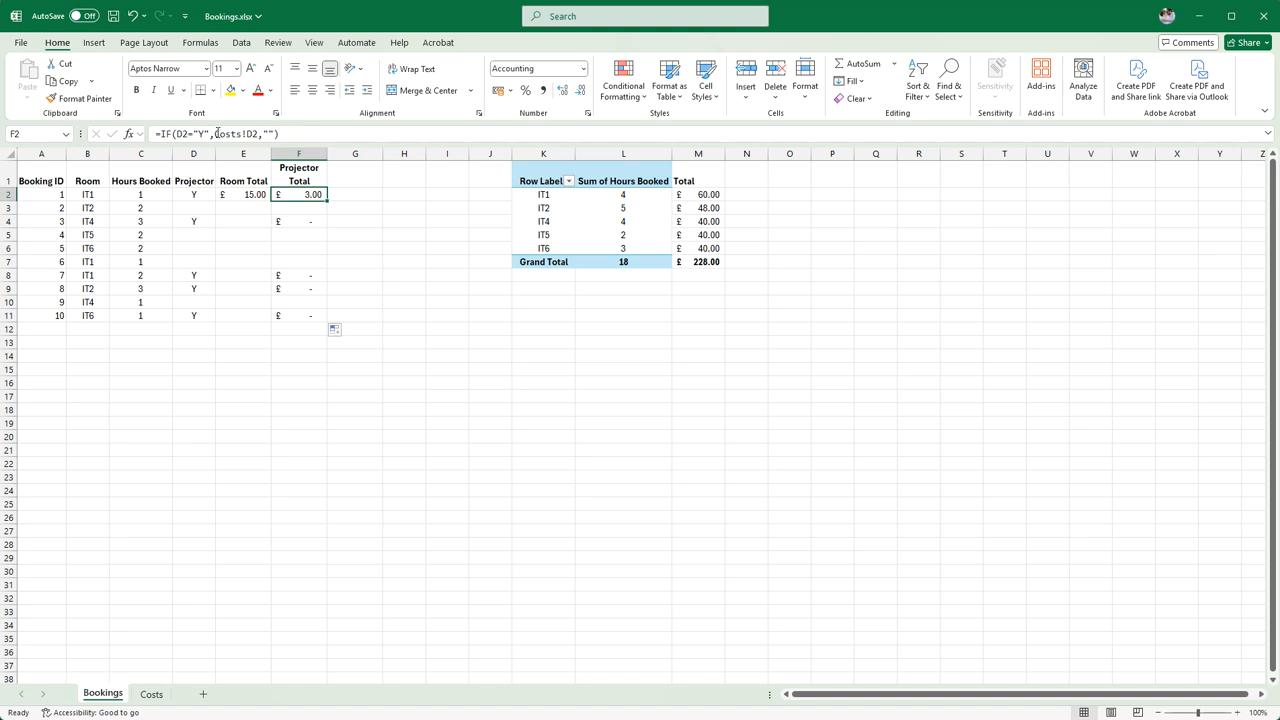
{"action": "left_click_drag", "start_coordinate": [216, 133], "coordinate": [258, 134]}
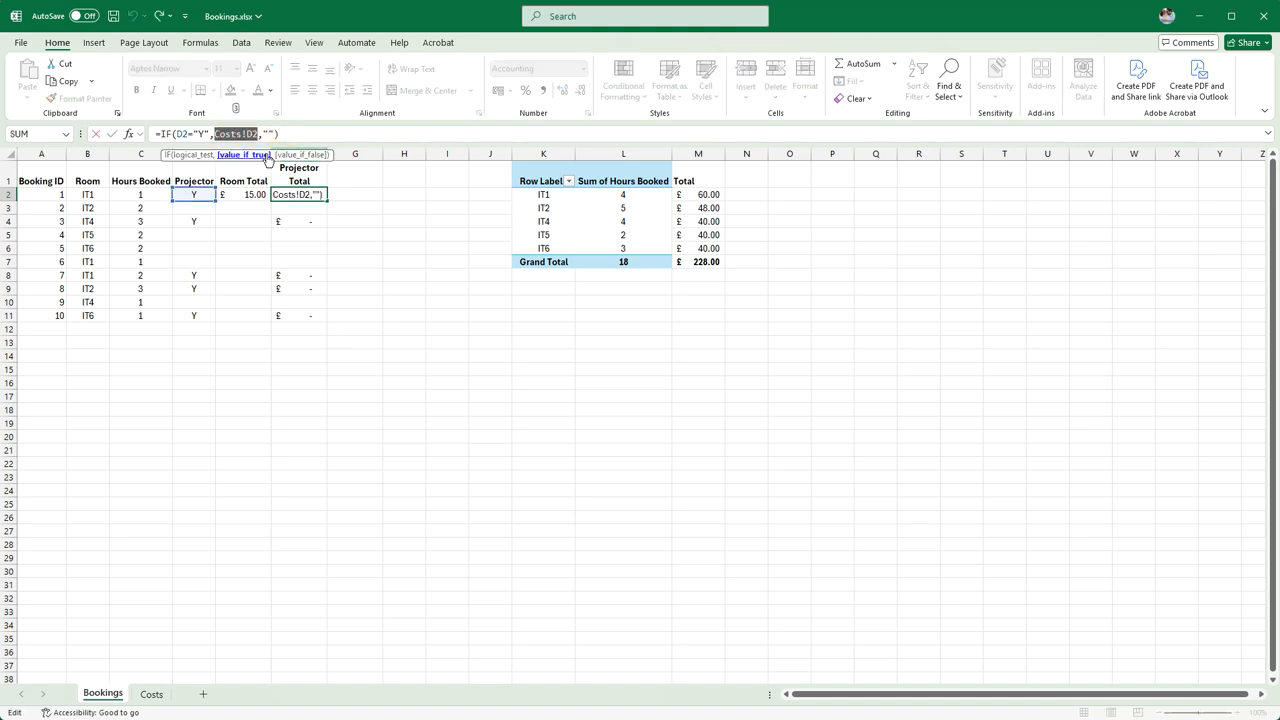
{"action": "key", "text": "F4"}
{"action": "key", "text": "Return"}
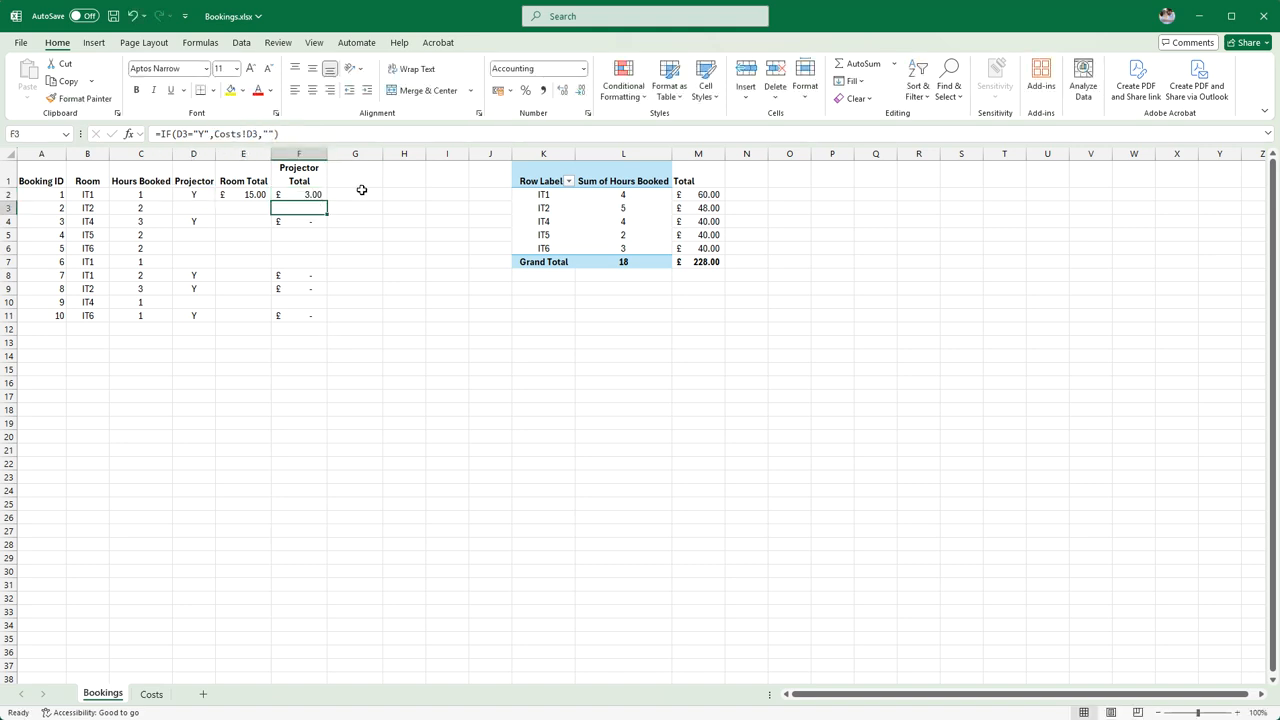
{"action": "left_click", "coordinate": [321, 196]}
{"action": "left_click_drag", "start_coordinate": [322, 200], "coordinate": [303, 318]}
{"action": "left_click", "coordinate": [287, 424]}
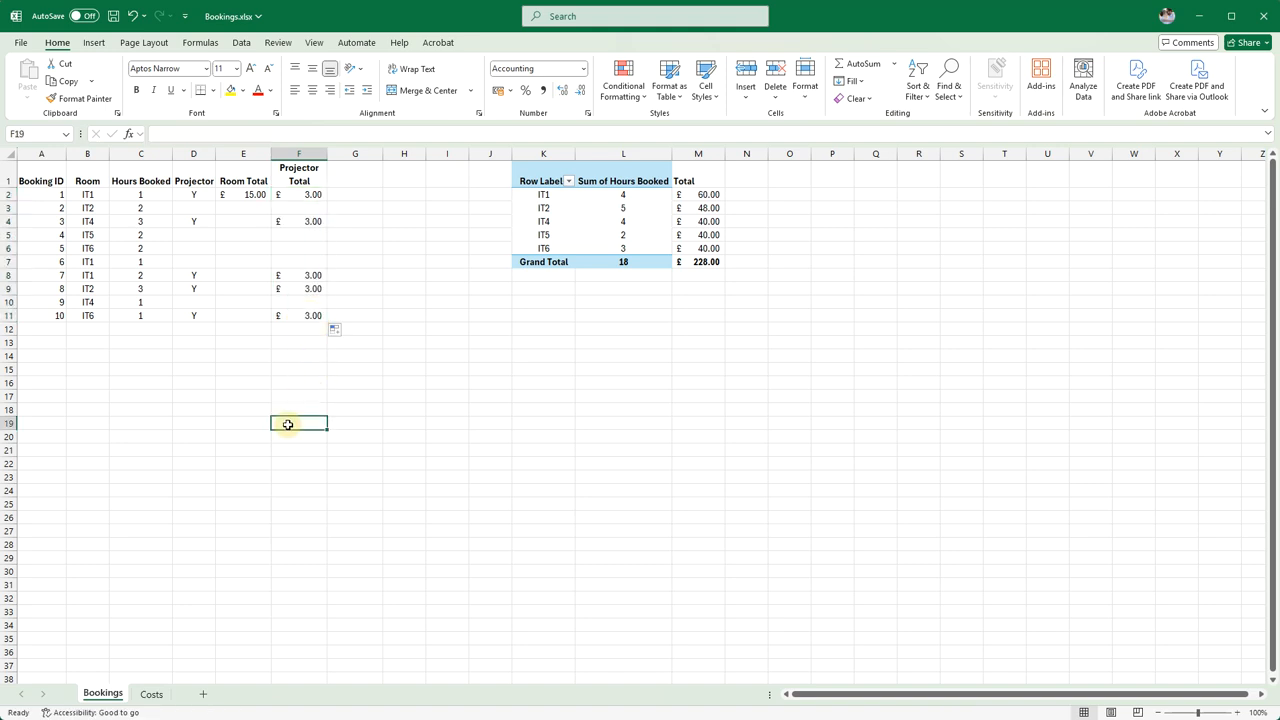
- Multiply F2's IF formula by the hours booked in C2, and fill it down to F11
{"action": "left_click", "coordinate": [305, 193]}
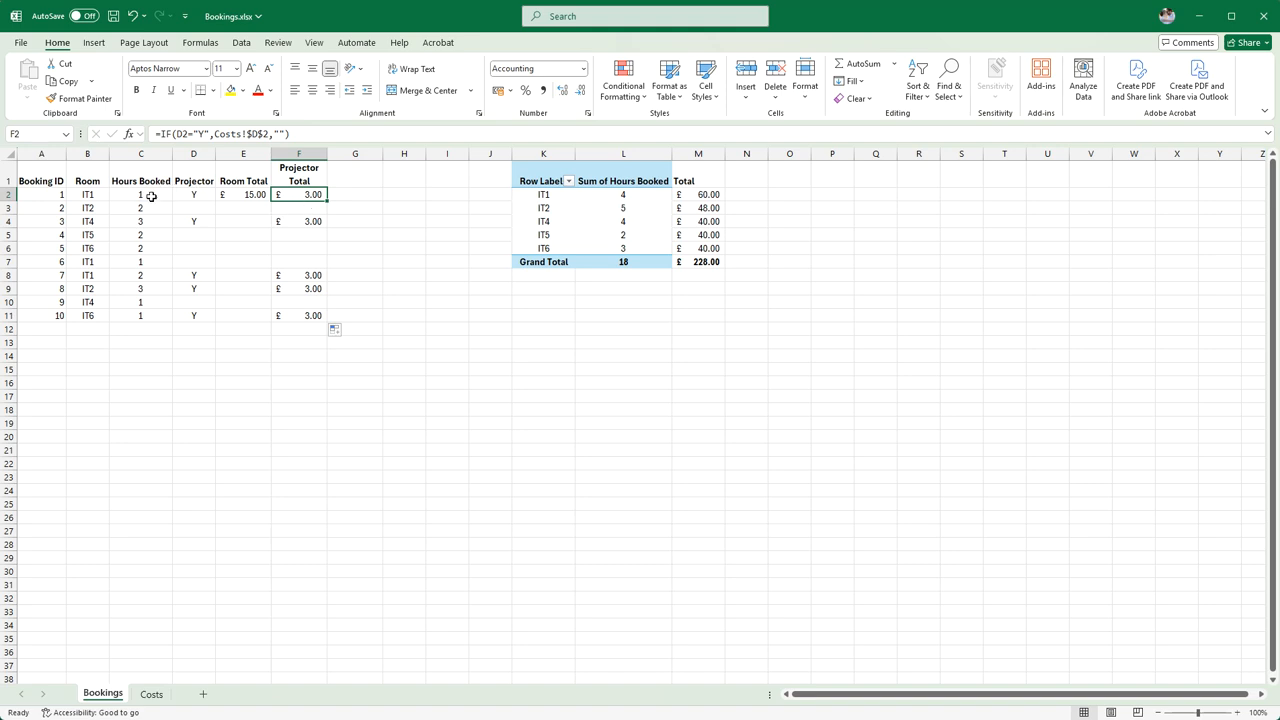
{"action": "left_click", "coordinate": [314, 131]}
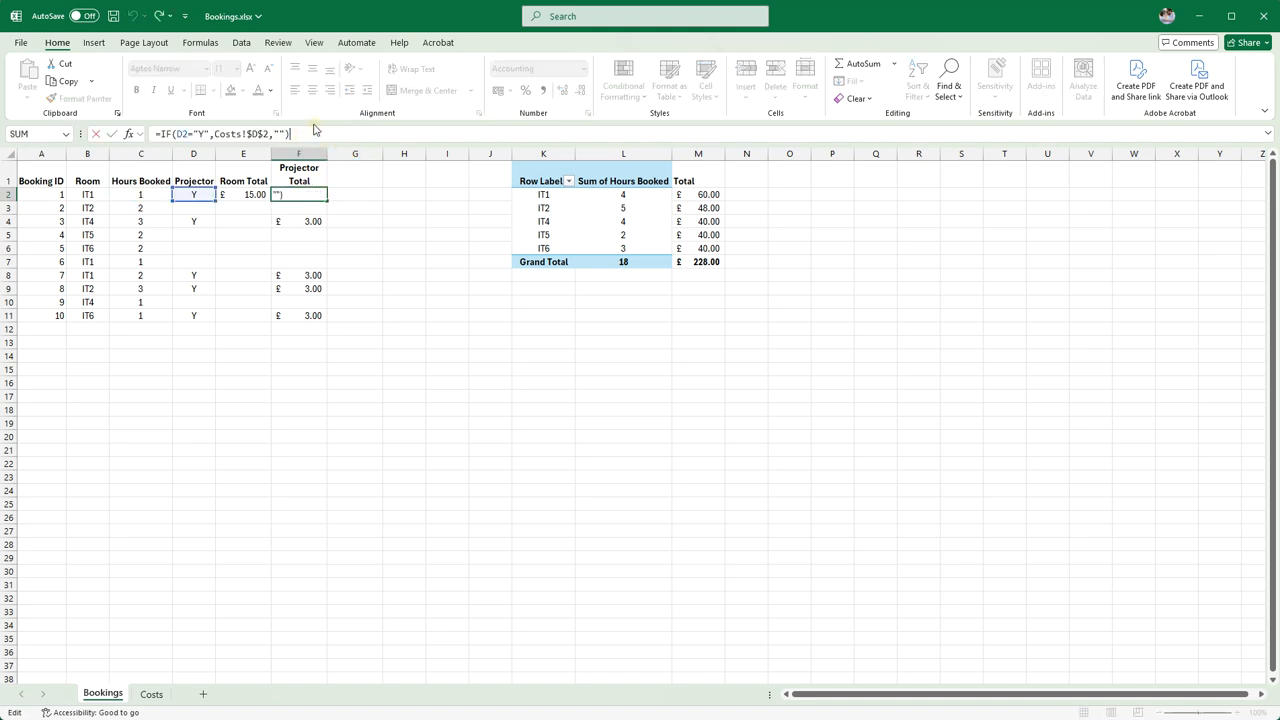
{"action": "type", "text": "*"}
{"action": "left_click", "coordinate": [141, 193]}
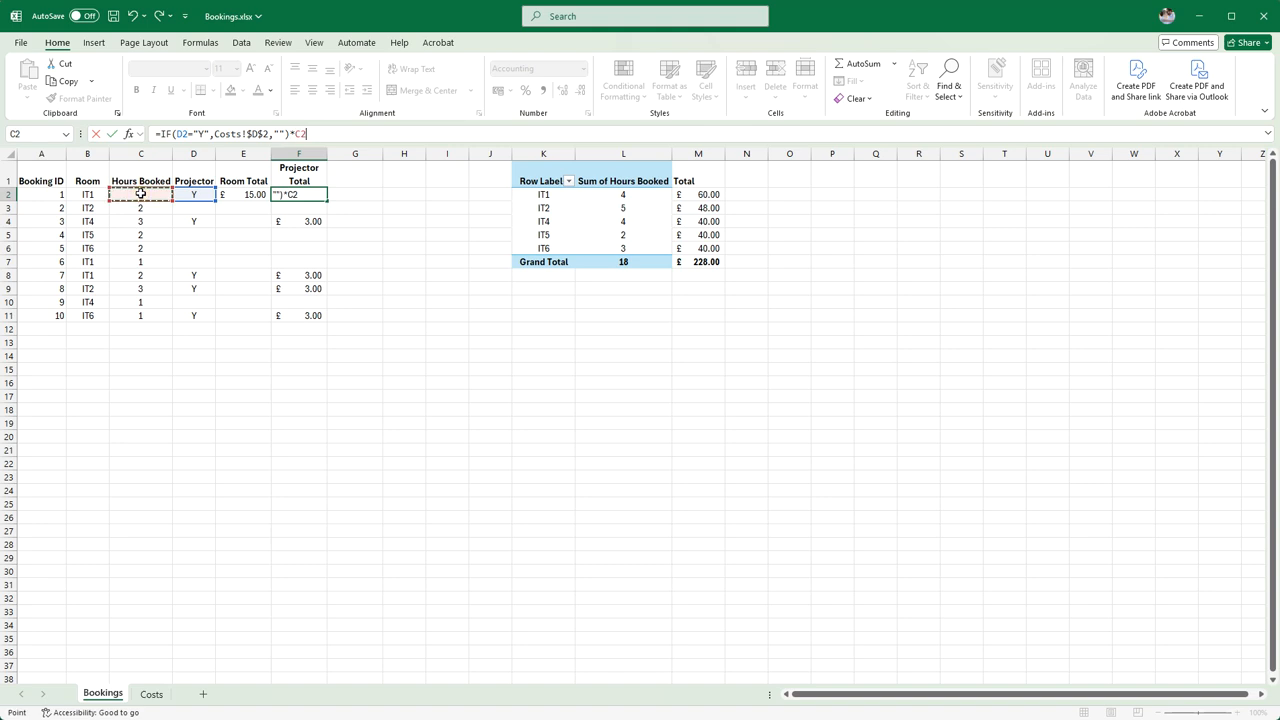
{"action": "key", "text": "Return"}
{"action": "left_click", "coordinate": [322, 195]}
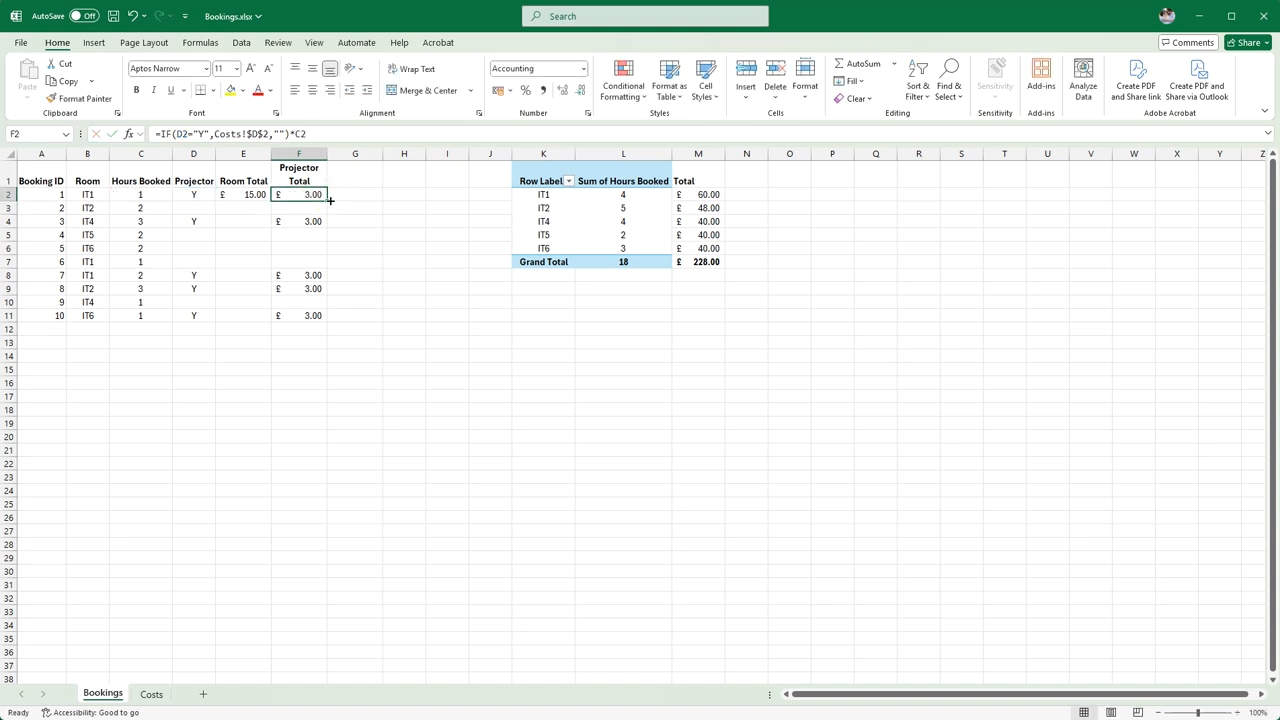
{"action": "left_click_drag", "start_coordinate": [327, 200], "coordinate": [318, 322]}
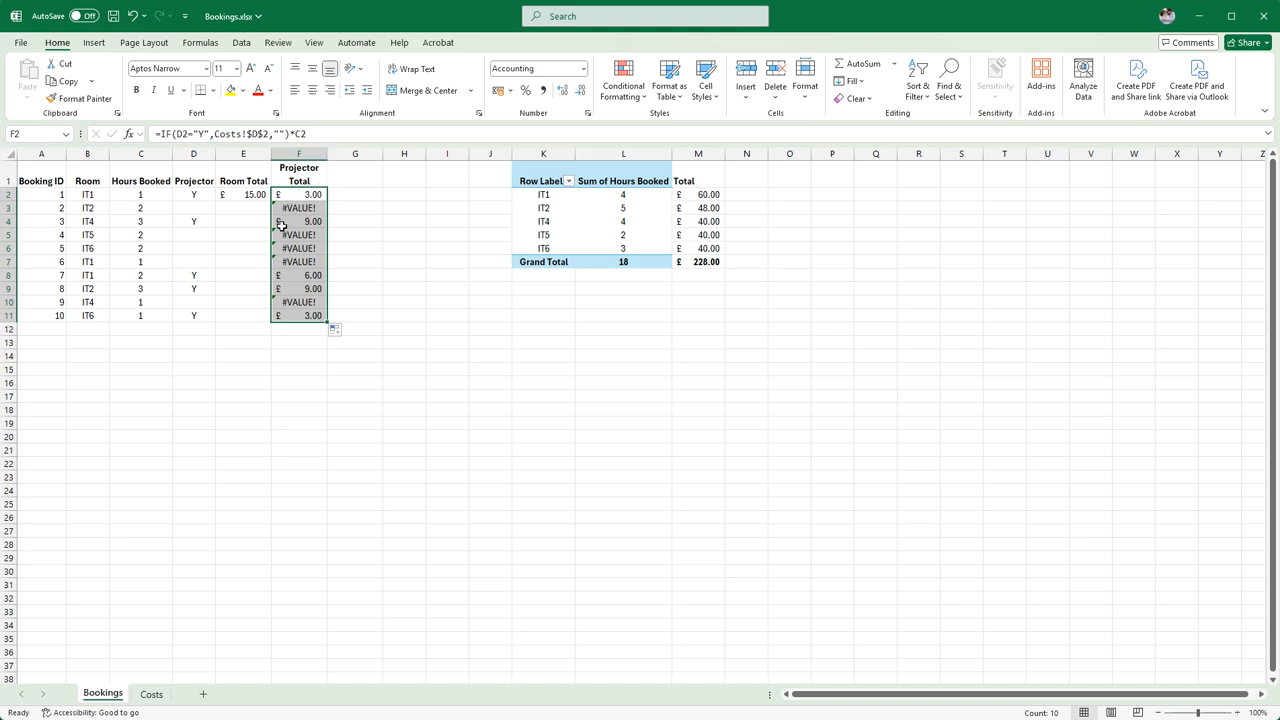
- Replace the empty-text false value in F2's IF formula with 0, and fill the formula down to F11
{"action": "left_click", "coordinate": [300, 193]}
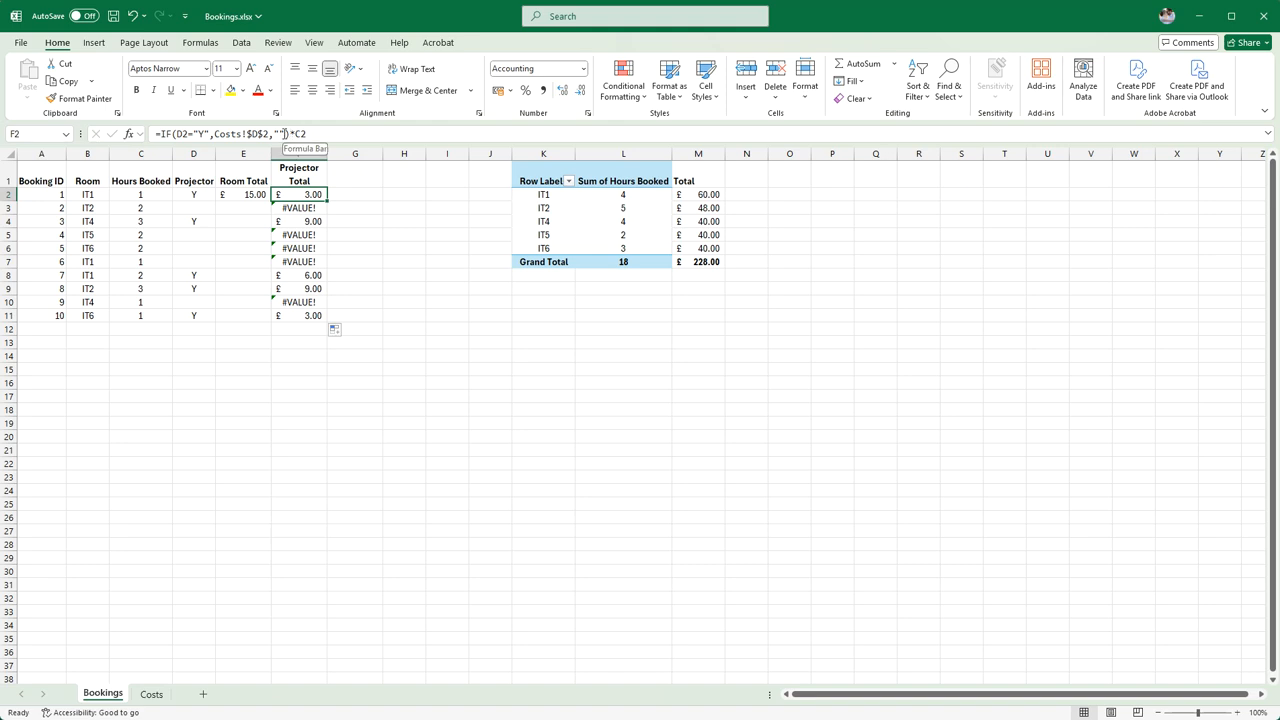
{"action": "left_click", "coordinate": [289, 133]}
{"action": "double_click", "coordinate": [287, 134]}
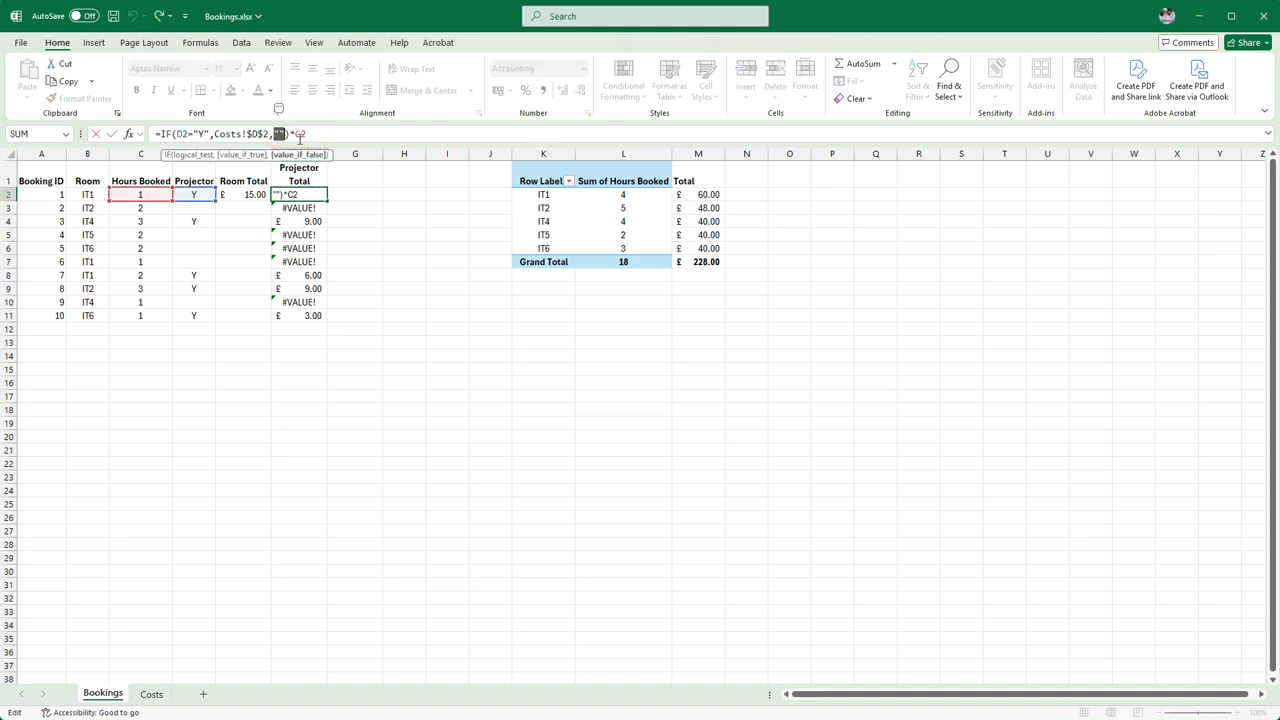
{"action": "key", "text": "Escape"}
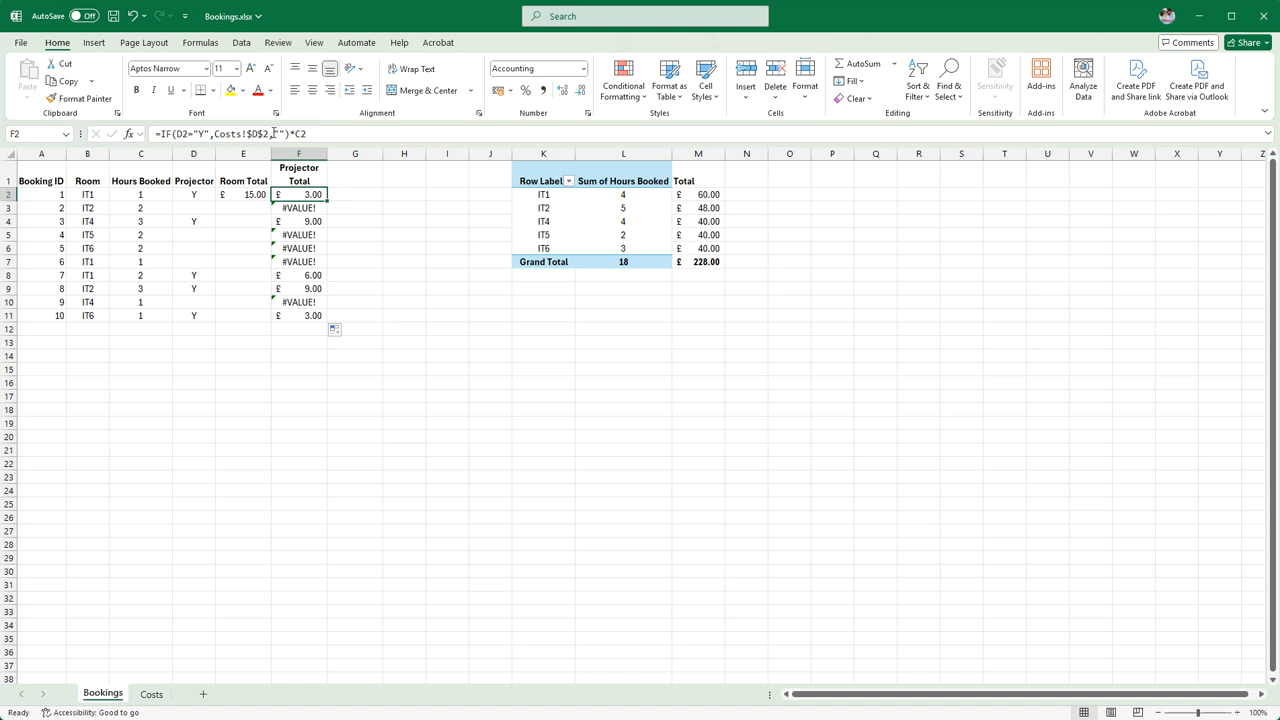
{"action": "double_click", "coordinate": [277, 133]}
{"action": "type", "text": "0"}
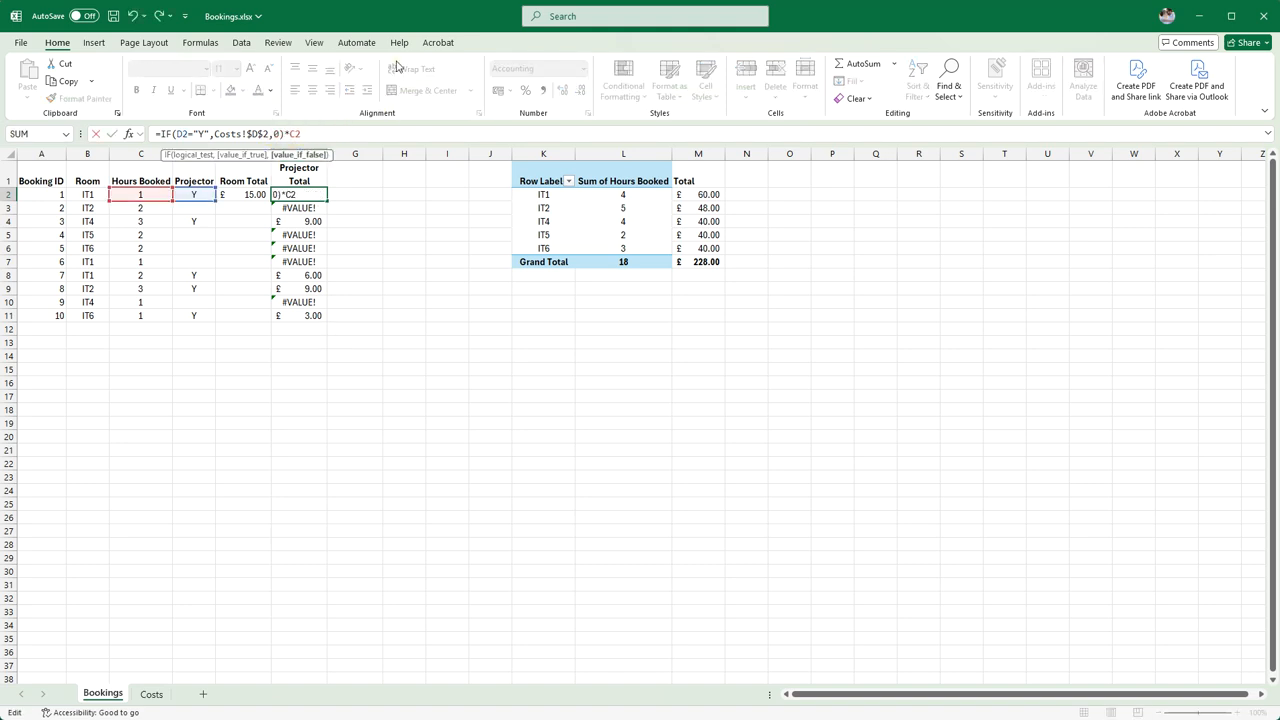
{"action": "key", "text": "Return"}
{"action": "left_click", "coordinate": [326, 197]}
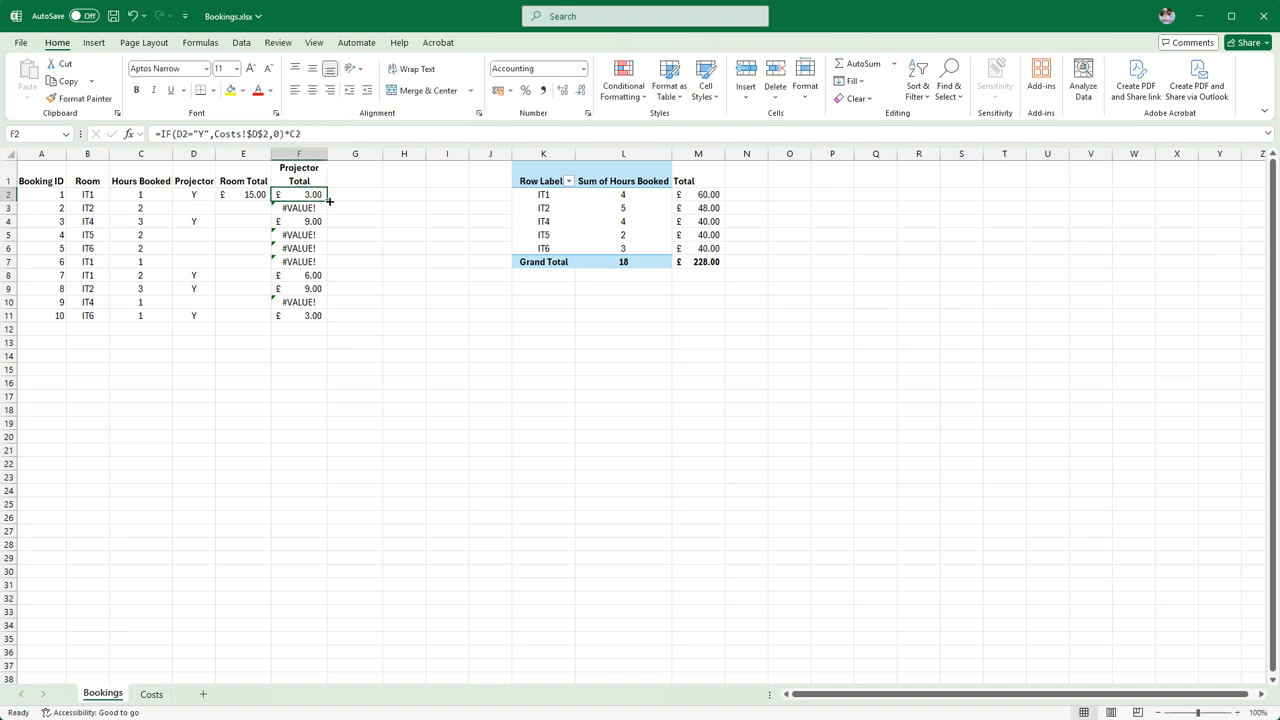
{"action": "left_click_drag", "start_coordinate": [326, 197], "coordinate": [314, 320]}
{"action": "left_click", "coordinate": [332, 387]}
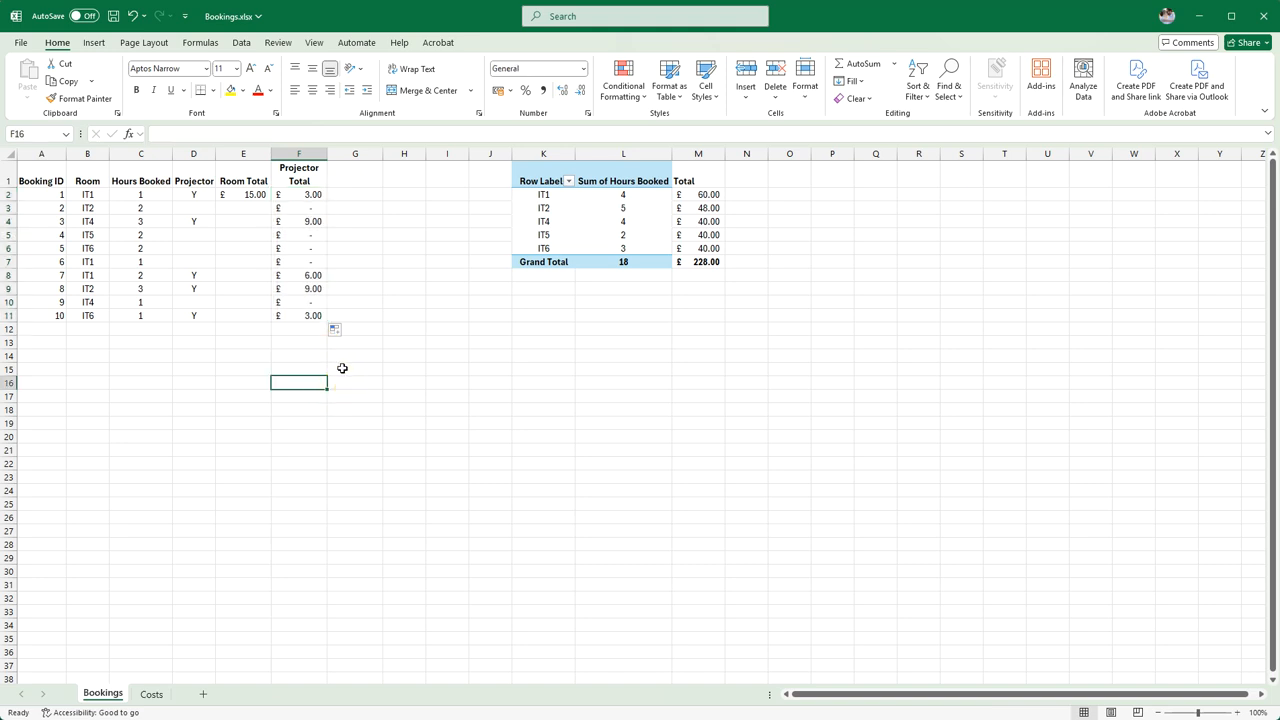
- Fill the Room Total VLOOKUP formula from E2 down to E11
{"action": "left_click", "coordinate": [248, 450]}
{"action": "left_click", "coordinate": [262, 195]}
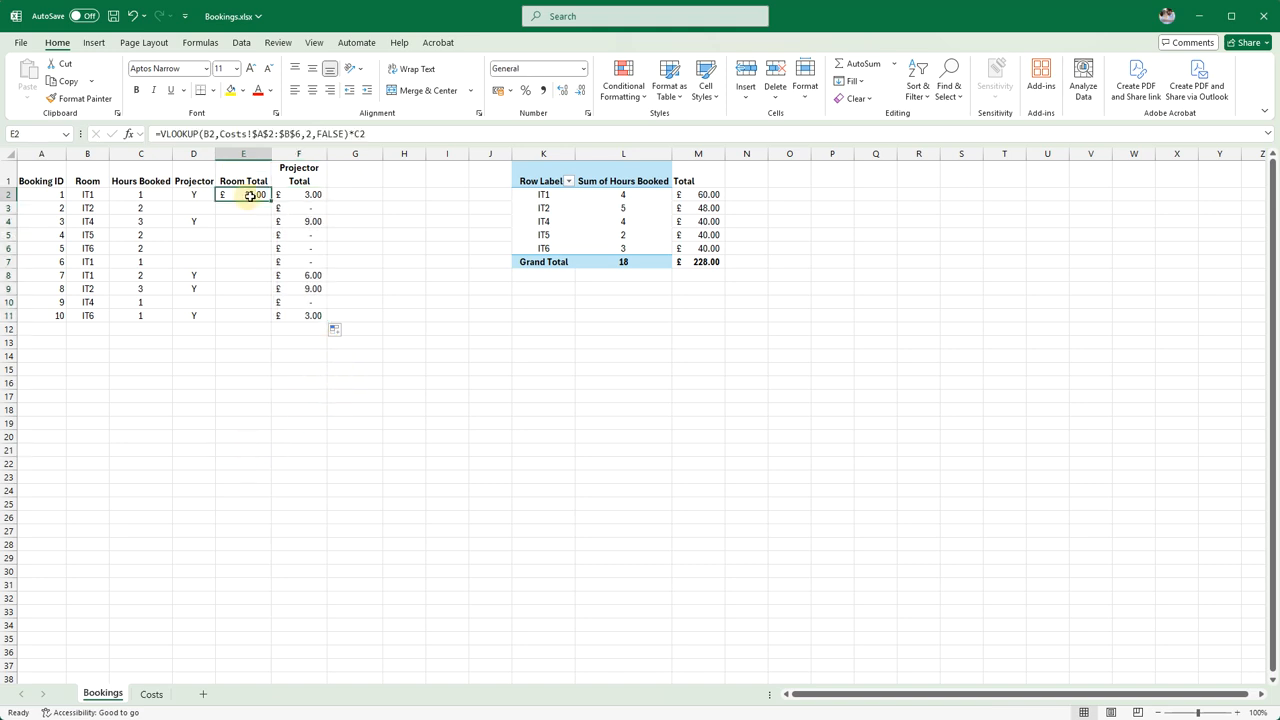
{"action": "left_click_drag", "start_coordinate": [271, 201], "coordinate": [271, 326]}
{"action": "left_click", "coordinate": [251, 382]}
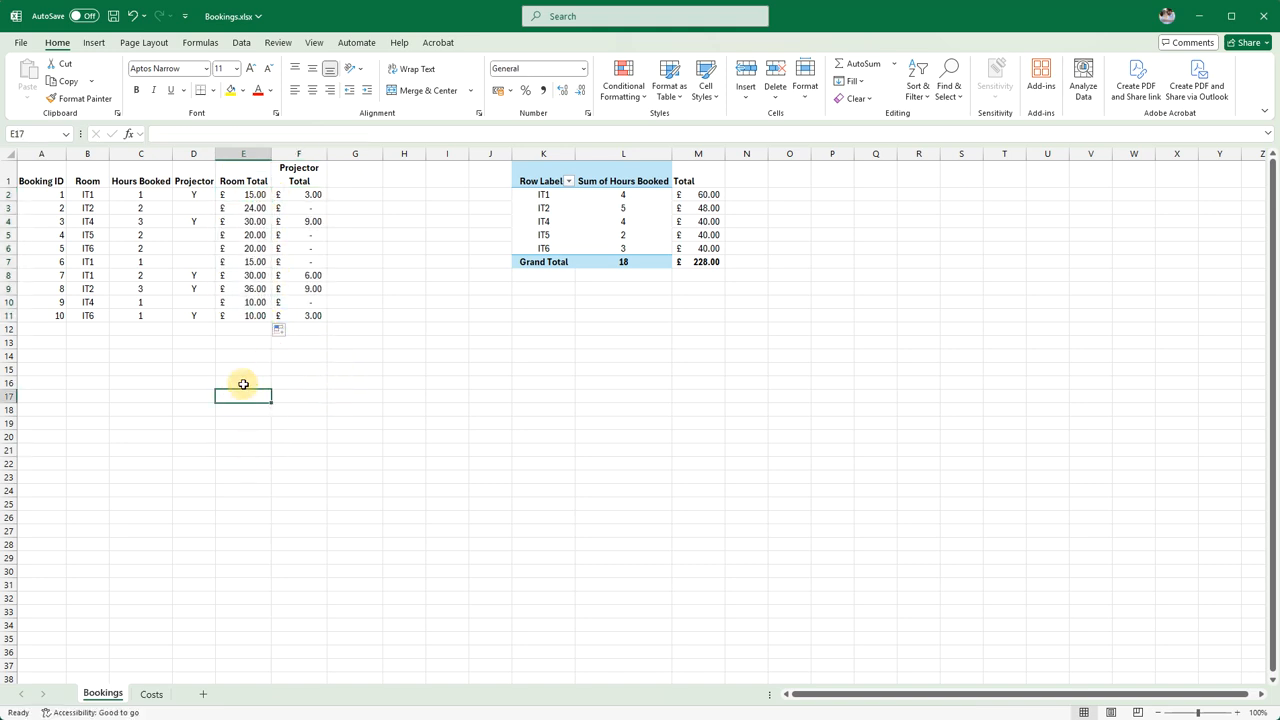
- Add a Total column in G with the heading Total and the formula =E2+F2 in G2, filled down to G11
{"action": "left_click", "coordinate": [355, 178]}
{"action": "type", "text": "Total"}
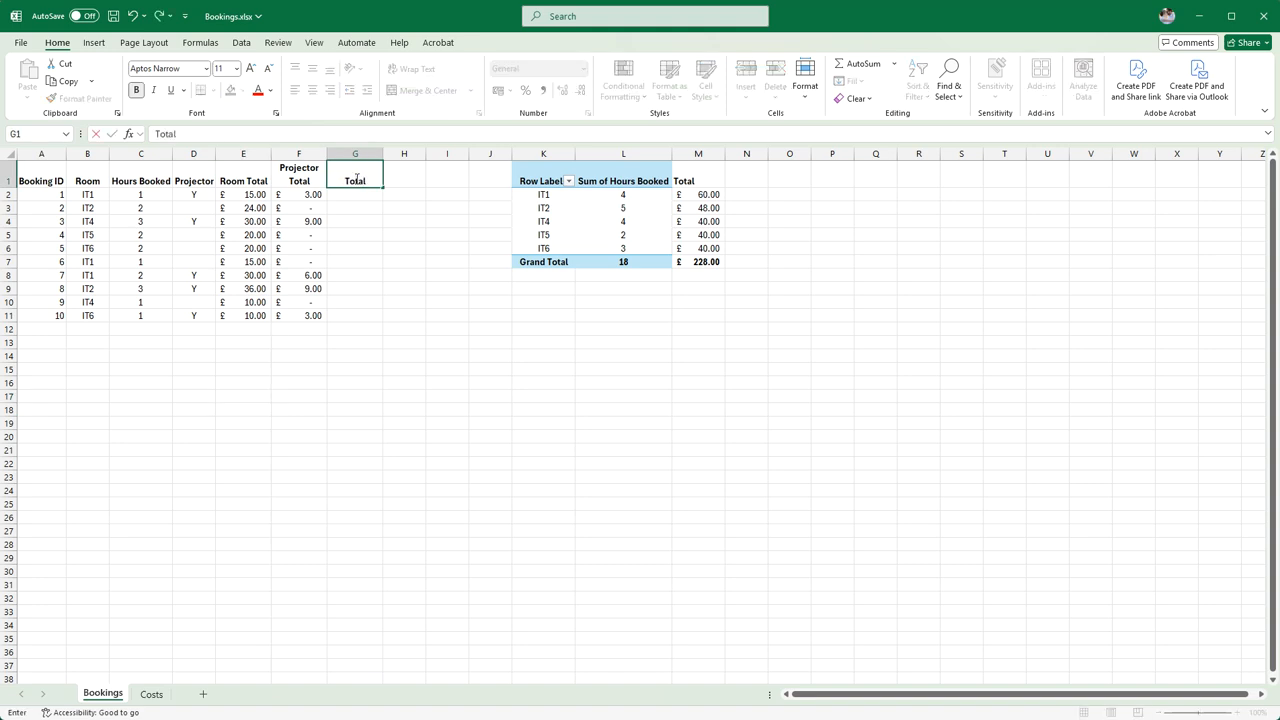
{"action": "key", "text": "Return"}
{"action": "type", "text": "="}
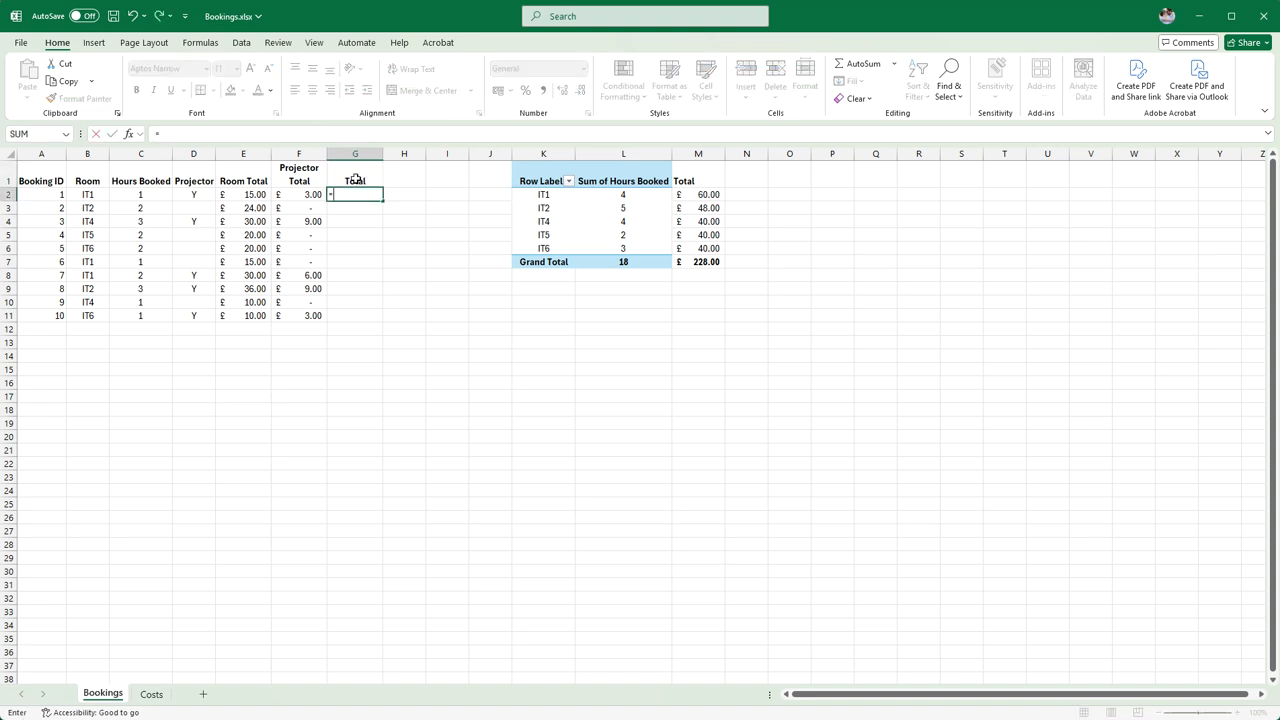
{"action": "left_click", "coordinate": [255, 193]}
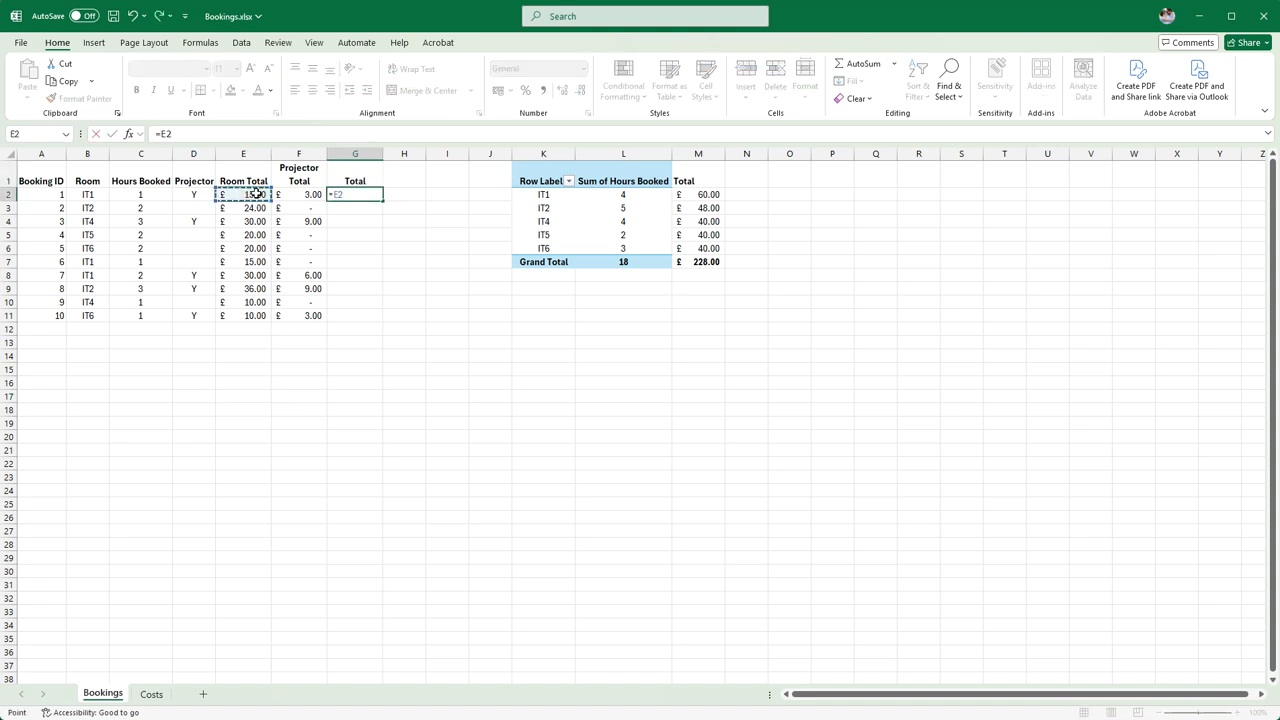
{"action": "type", "text": "+"}
{"action": "left_click", "coordinate": [296, 196]}
{"action": "key", "text": "Return"}
{"action": "left_click", "coordinate": [366, 194]}
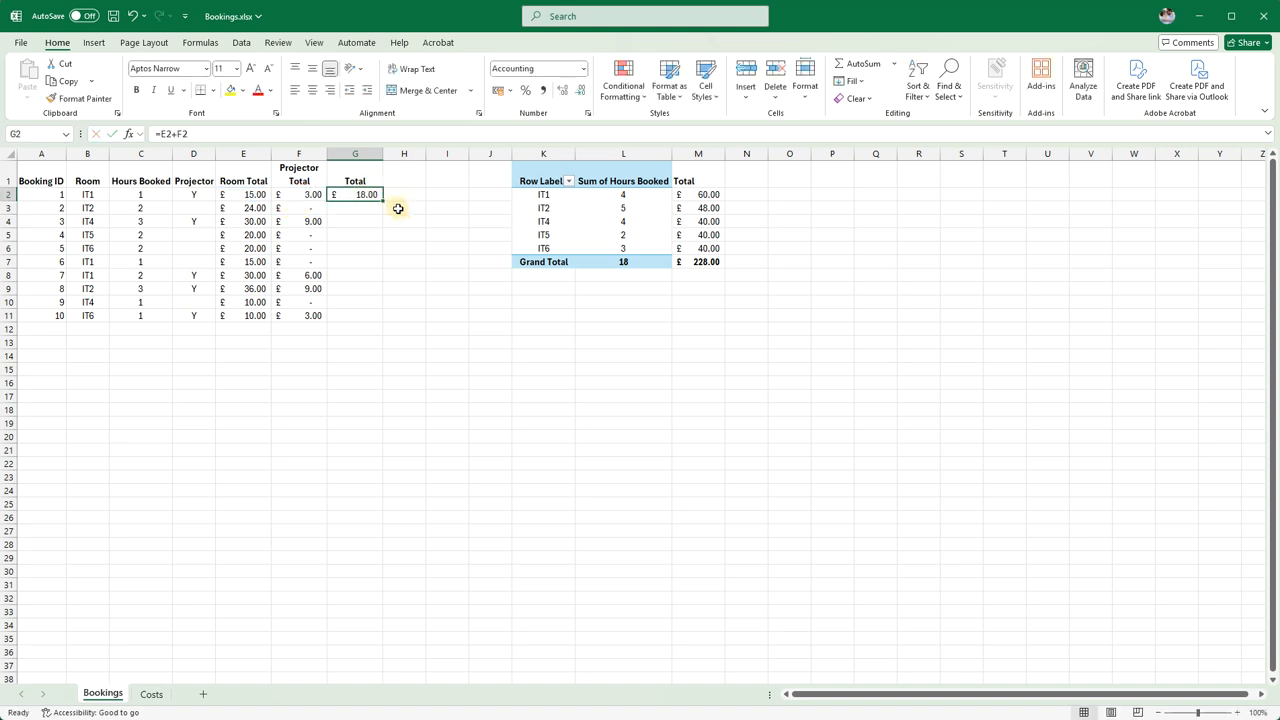
{"action": "left_click_drag", "start_coordinate": [383, 203], "coordinate": [371, 318]}
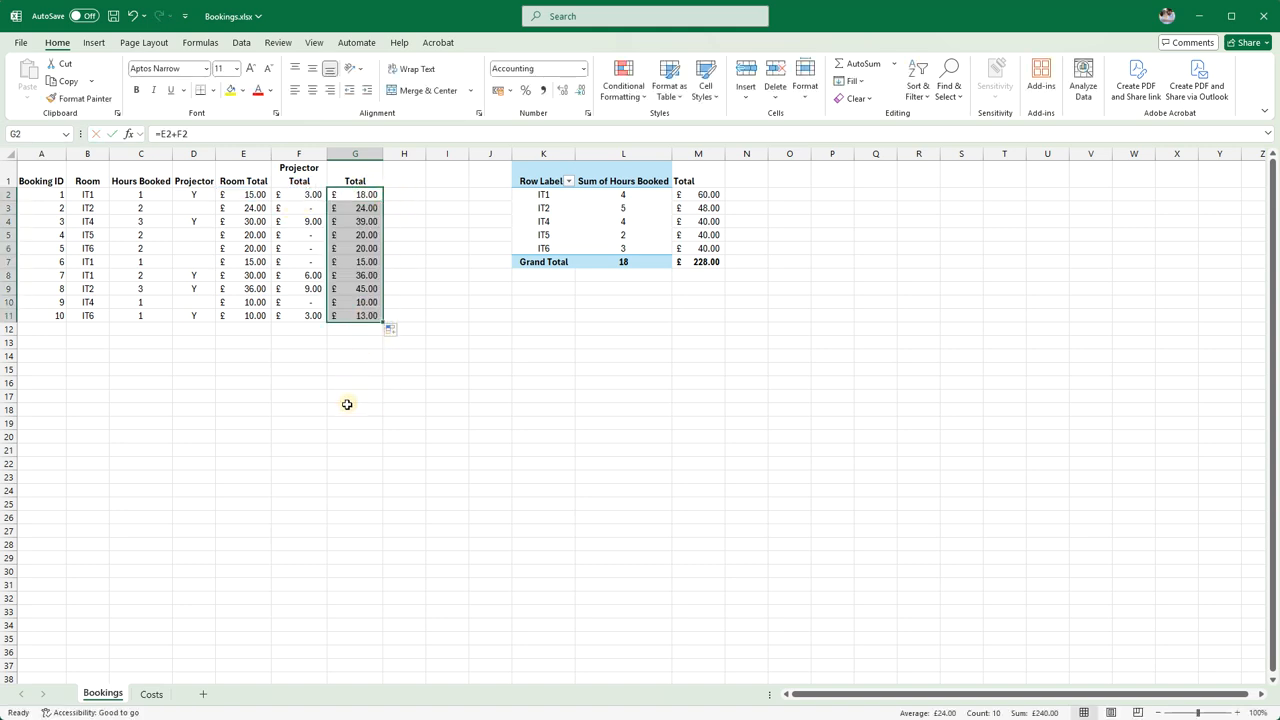
{"action": "left_click", "coordinate": [346, 406]}
- Sum G2:G11 in G12 with SUM, and fill the formula across to F12 and E12
{"action": "left_click", "coordinate": [341, 333]}
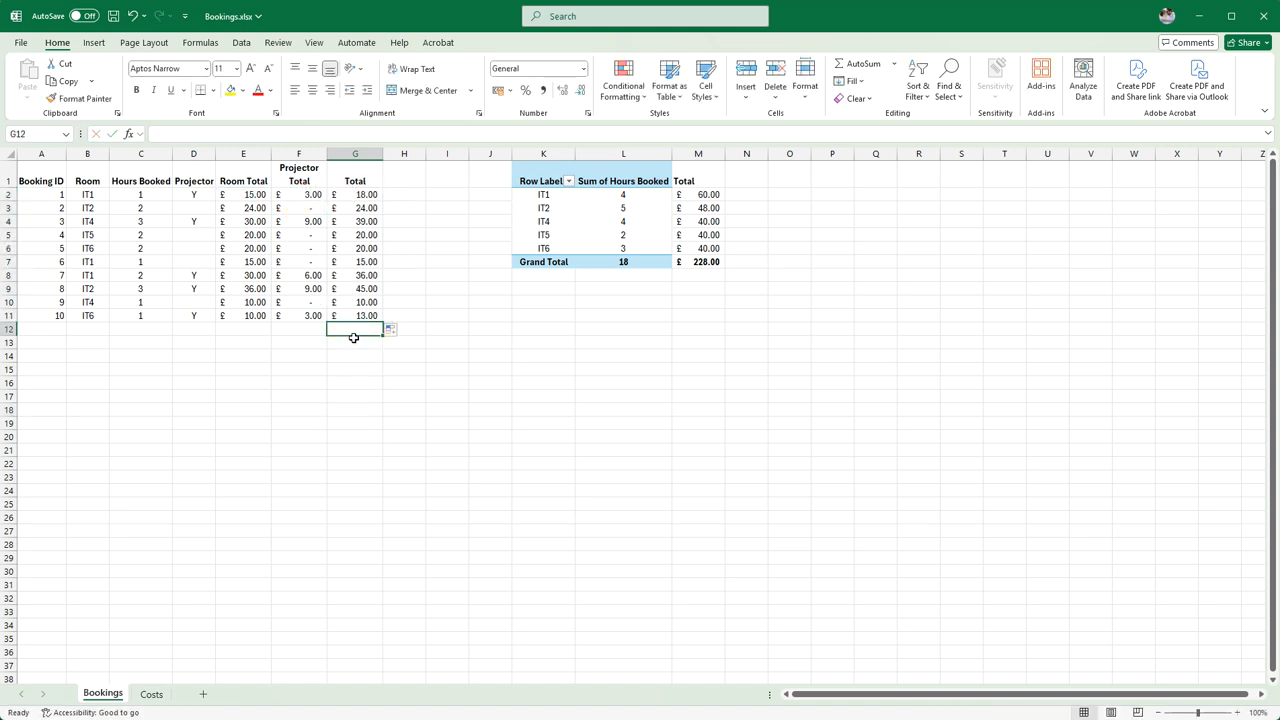
{"action": "type", "text": "=sum("}
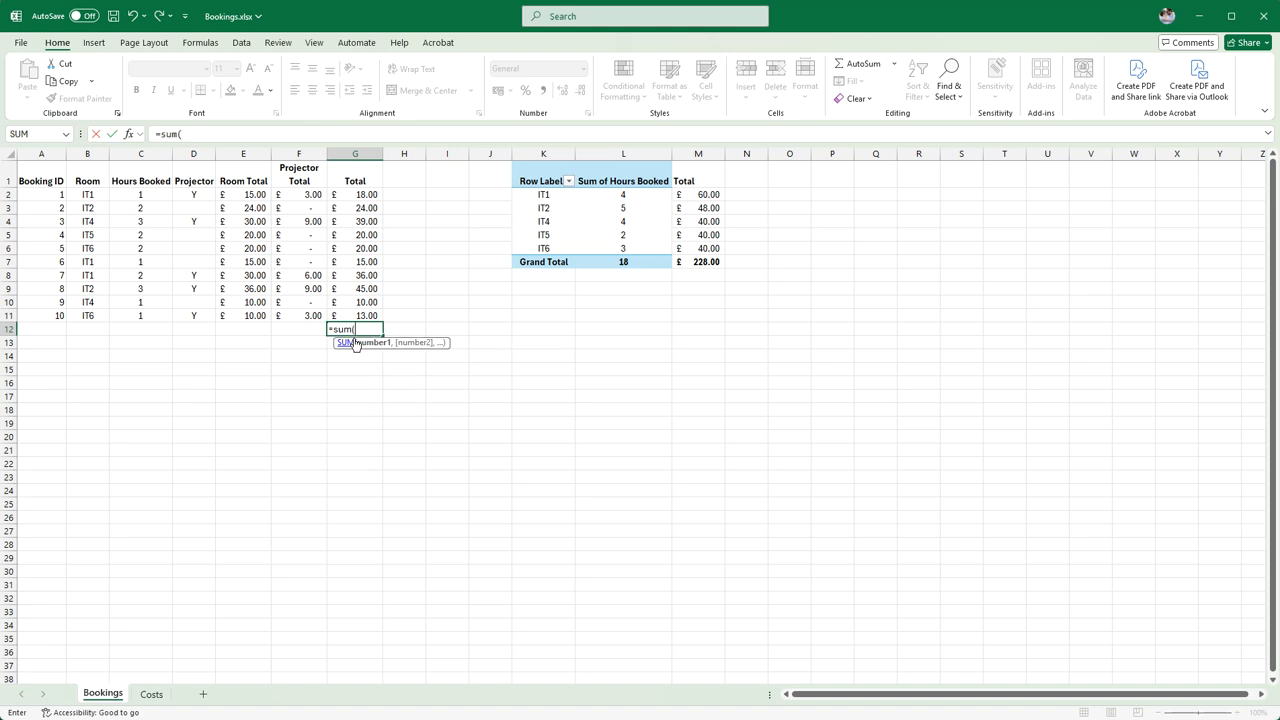
{"action": "left_click_drag", "start_coordinate": [356, 194], "coordinate": [371, 318]}
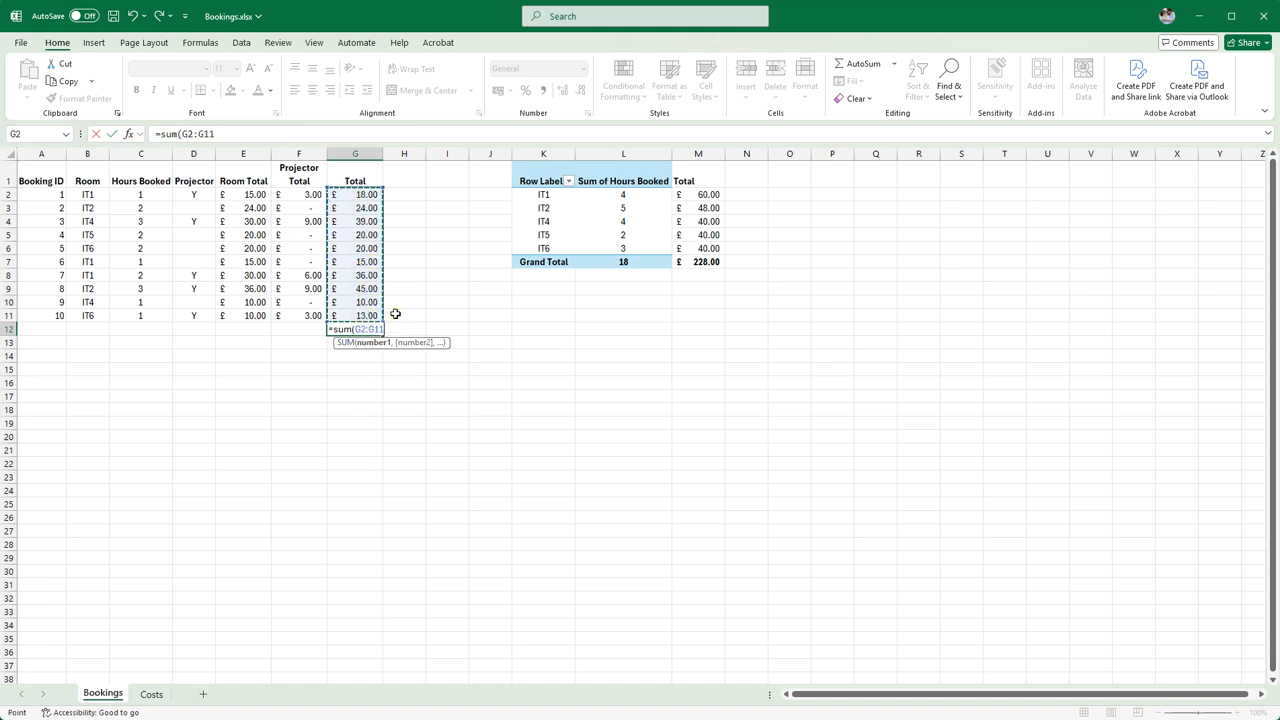
{"action": "key", "text": "Return"}
{"action": "left_click", "coordinate": [372, 331]}
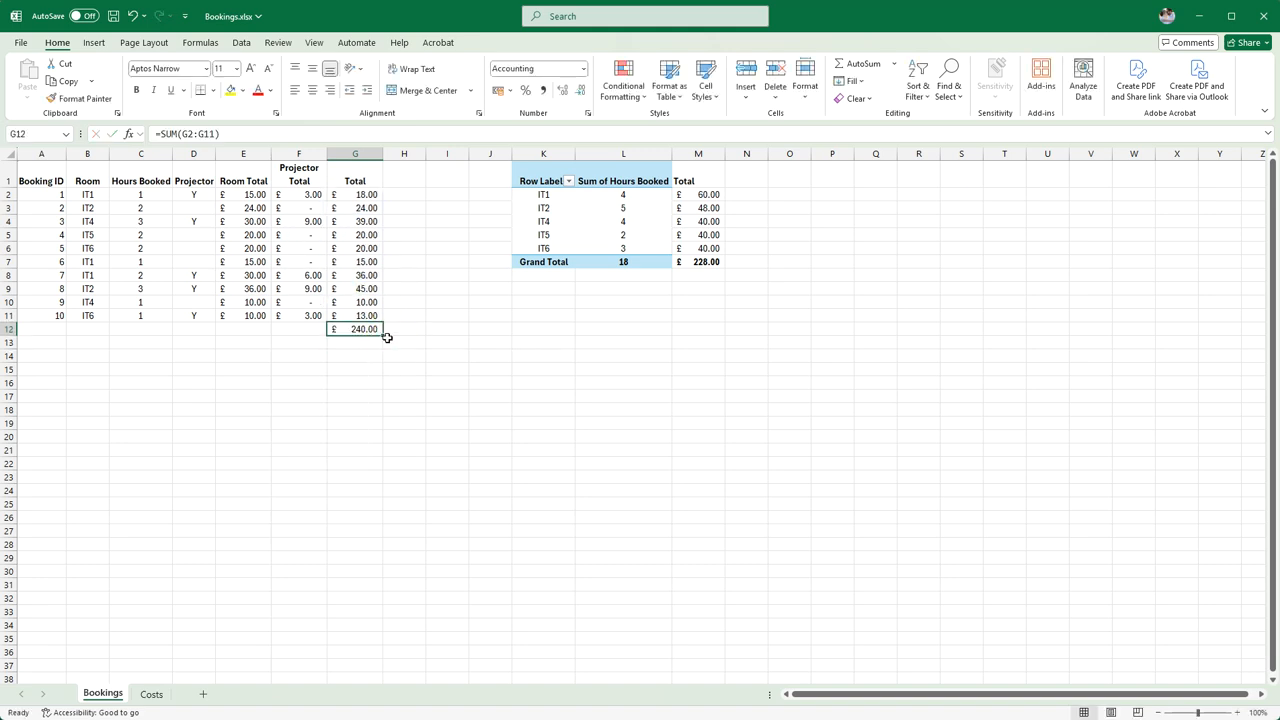
{"action": "left_click_drag", "start_coordinate": [385, 337], "coordinate": [246, 334]}
{"action": "left_click", "coordinate": [257, 396]}
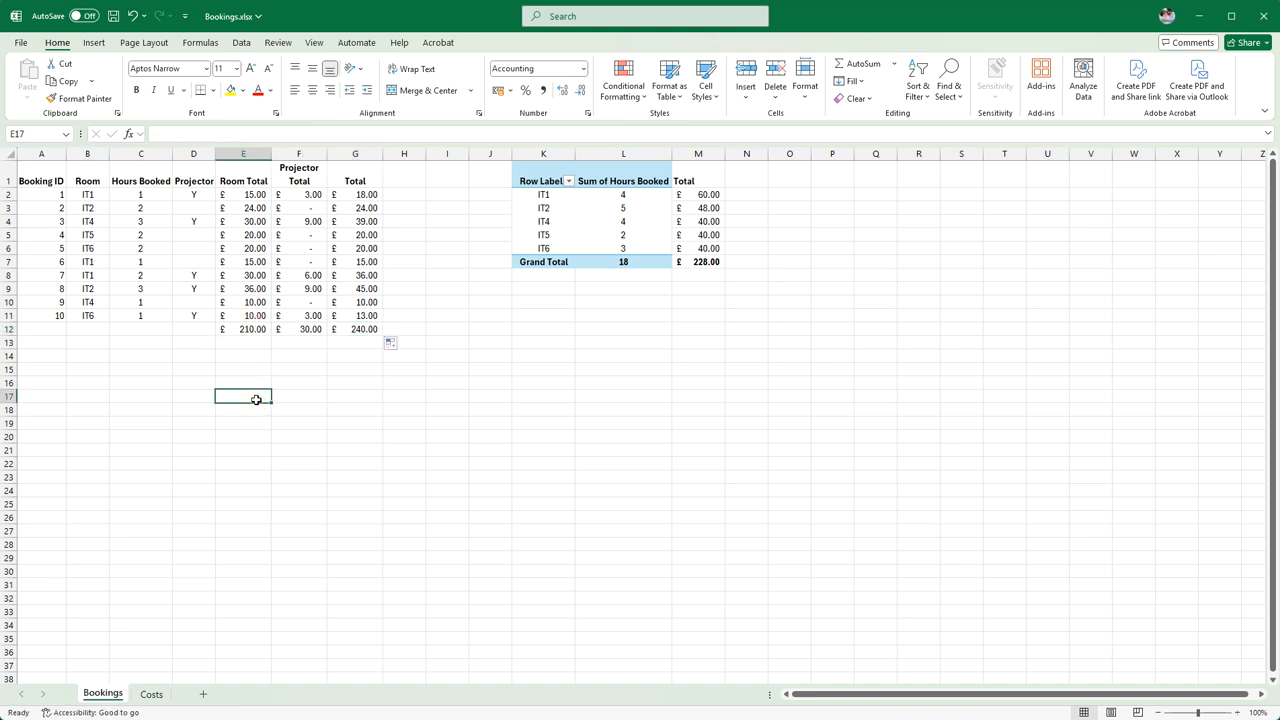
- Check the column totals in E12, F12 and G12 and the original booking data in A1:D11
{"action": "left_click", "coordinate": [259, 332]}
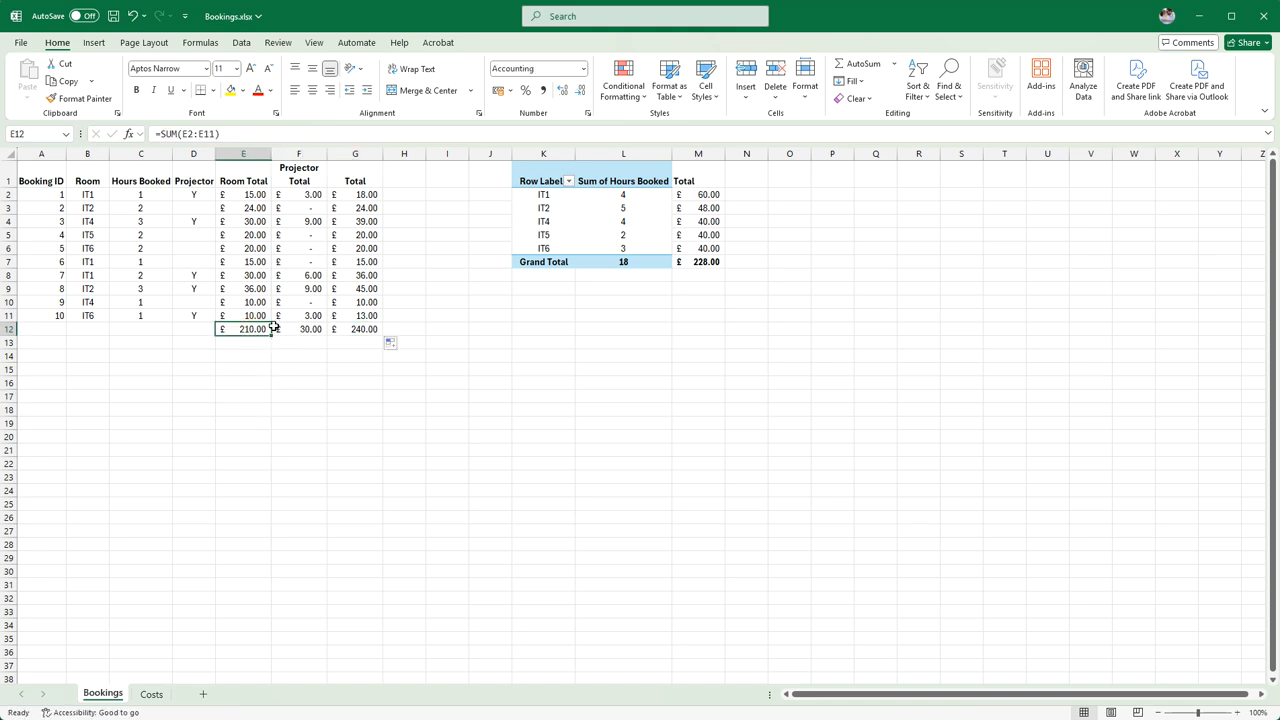
{"action": "left_click", "coordinate": [306, 334]}
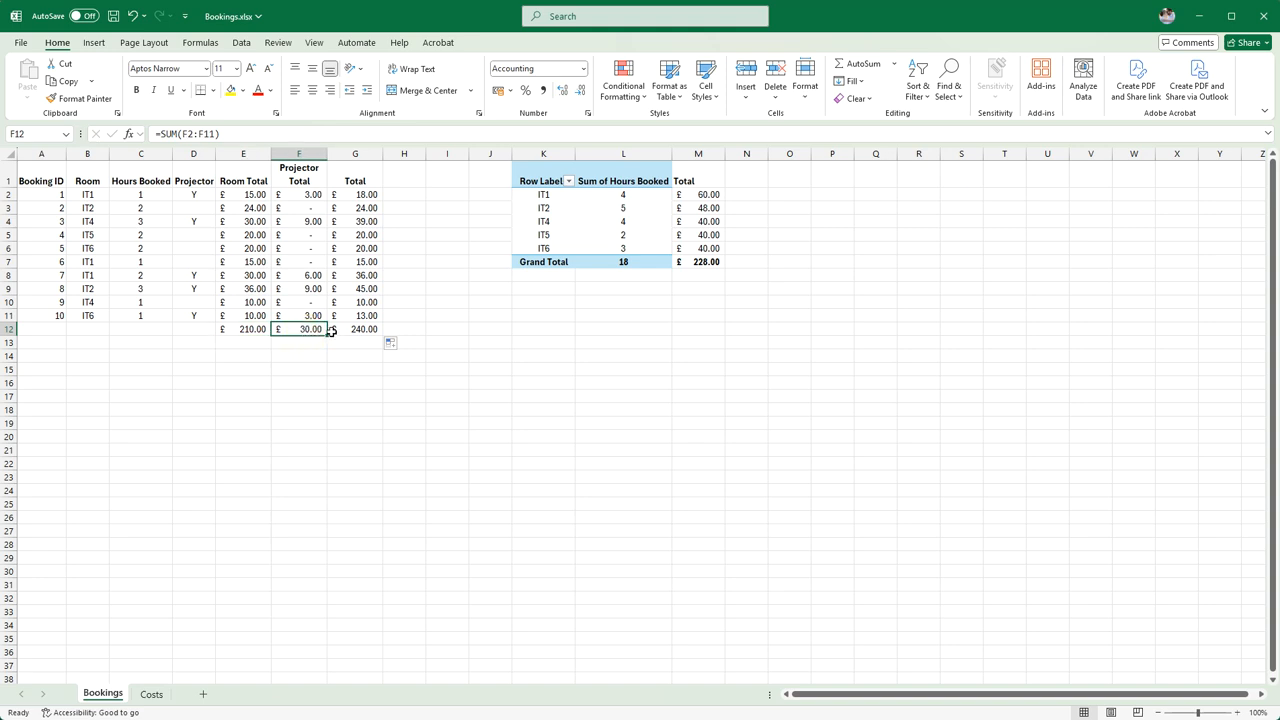
{"action": "left_click", "coordinate": [306, 353]}
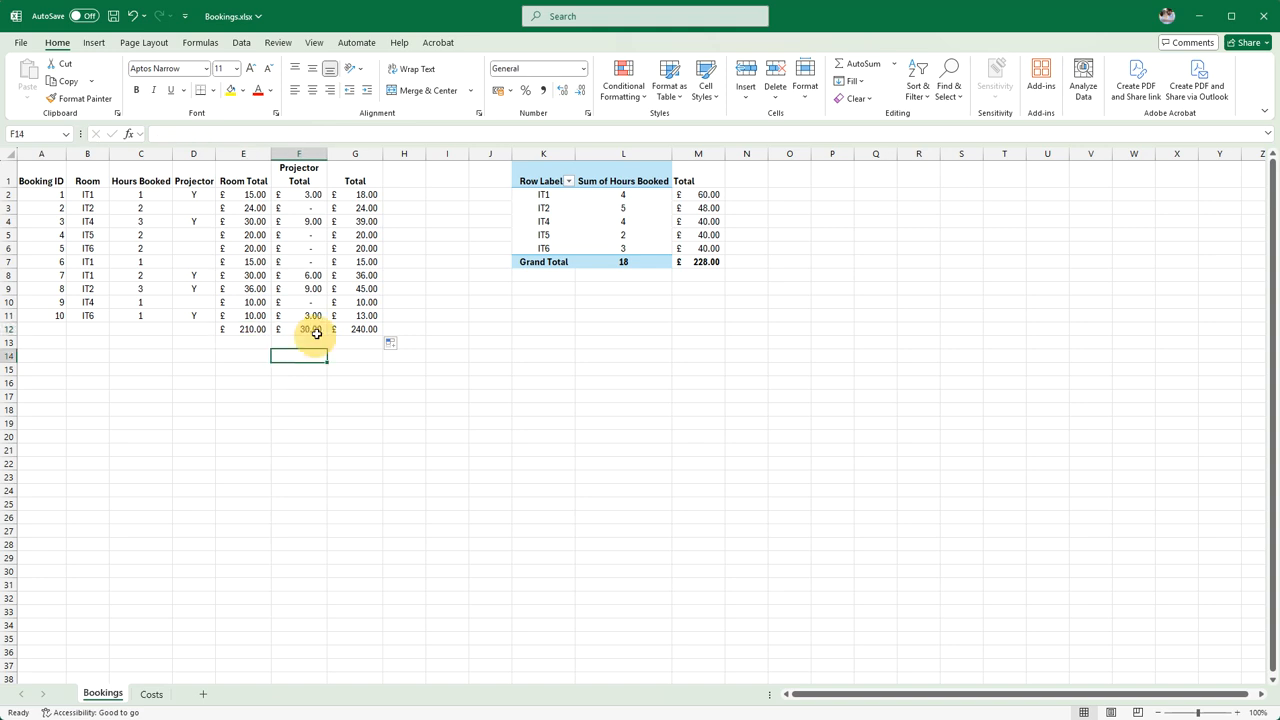
{"action": "left_click", "coordinate": [309, 329]}
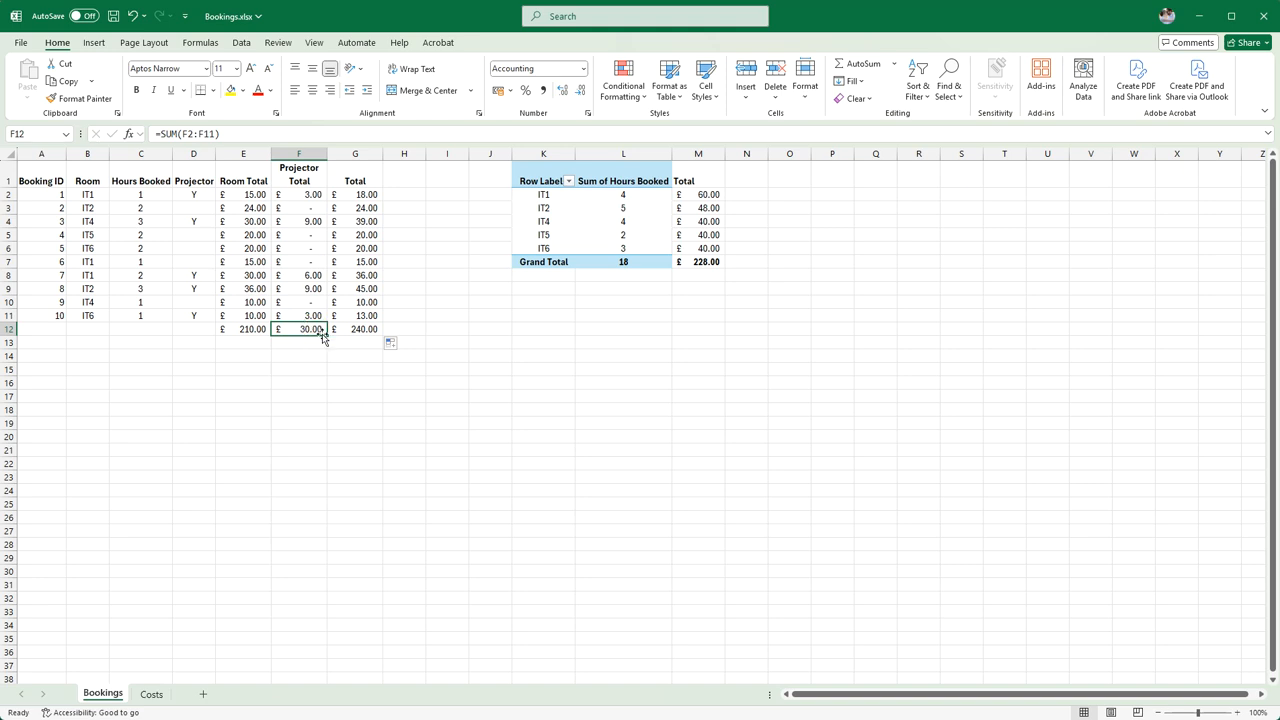
{"action": "left_click", "coordinate": [342, 333]}
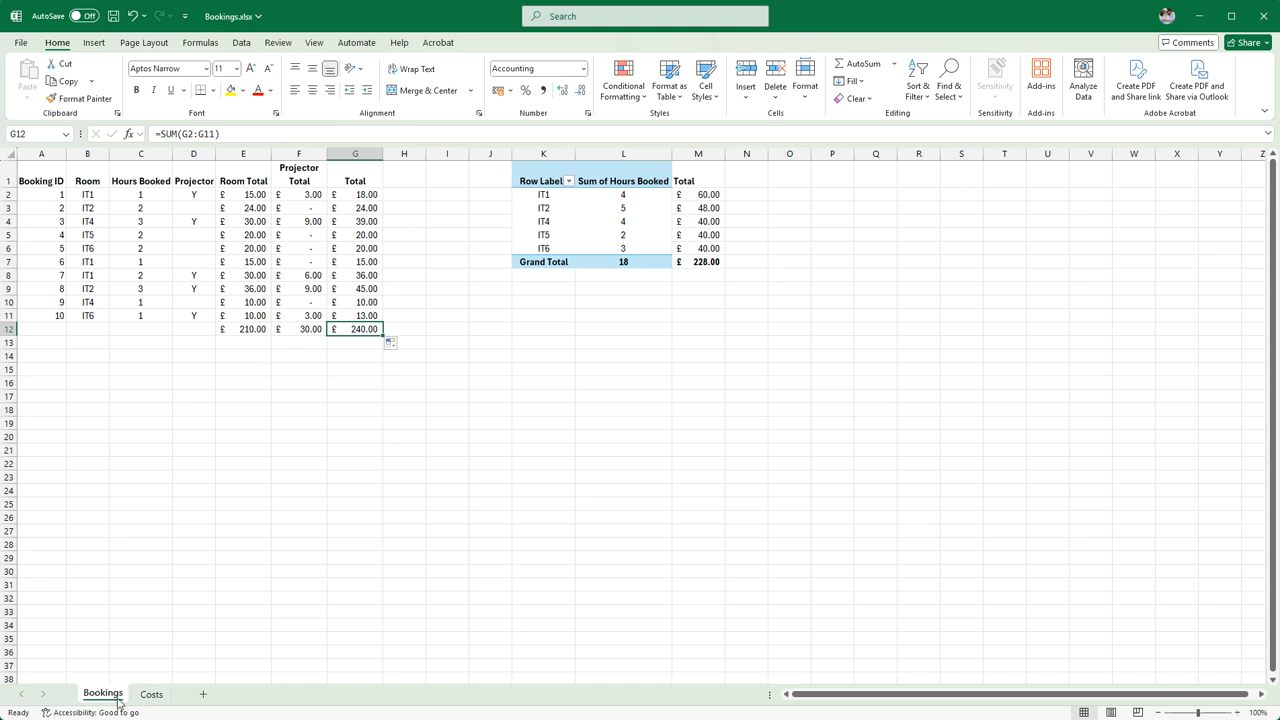
{"action": "left_click_drag", "start_coordinate": [47, 190], "coordinate": [191, 314]}
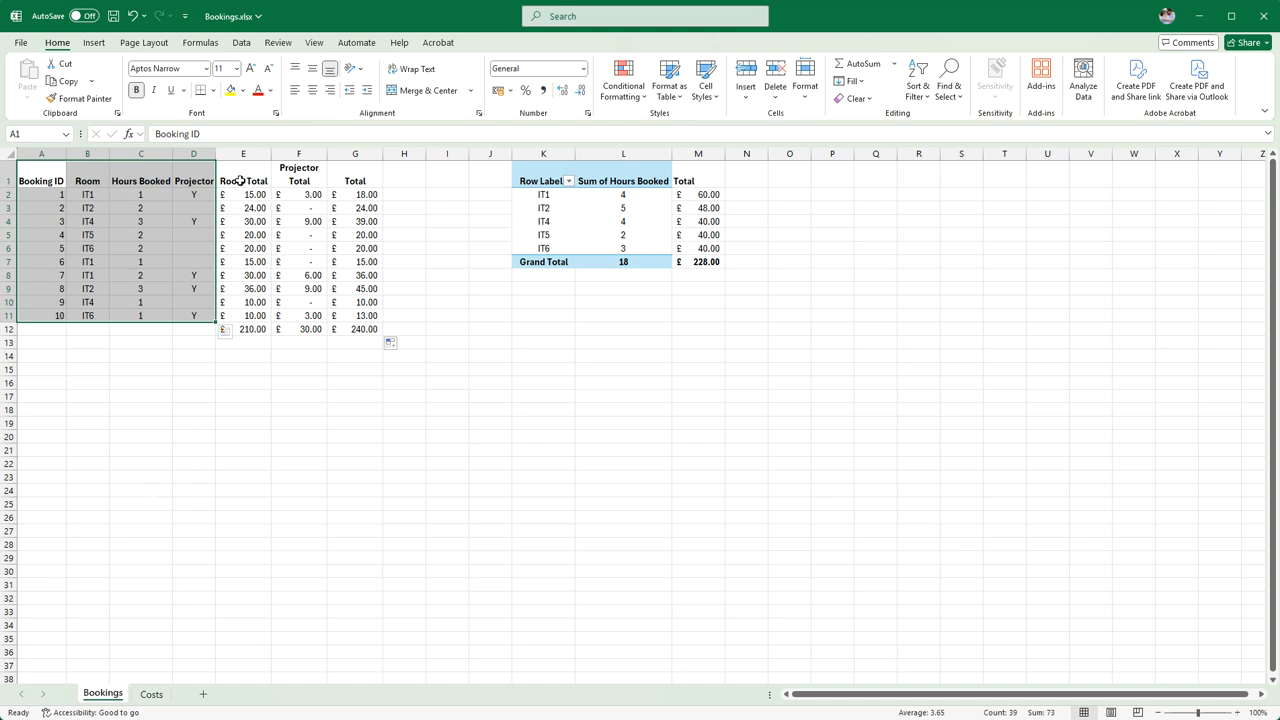
- Make the totals in E12:G12 bold
{"action": "left_click_drag", "start_coordinate": [241, 181], "coordinate": [244, 330]}
{"action": "key", "text": "ctrl+b"}
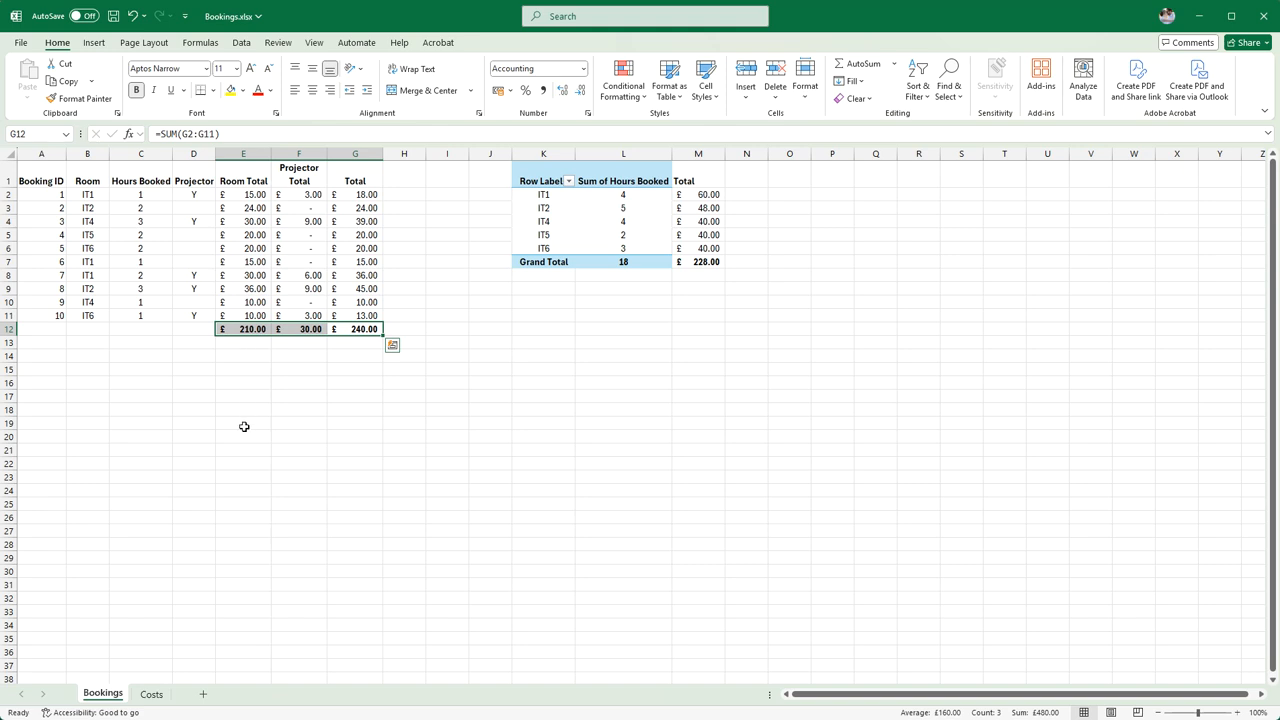
{"action": "left_click", "coordinate": [243, 423]}
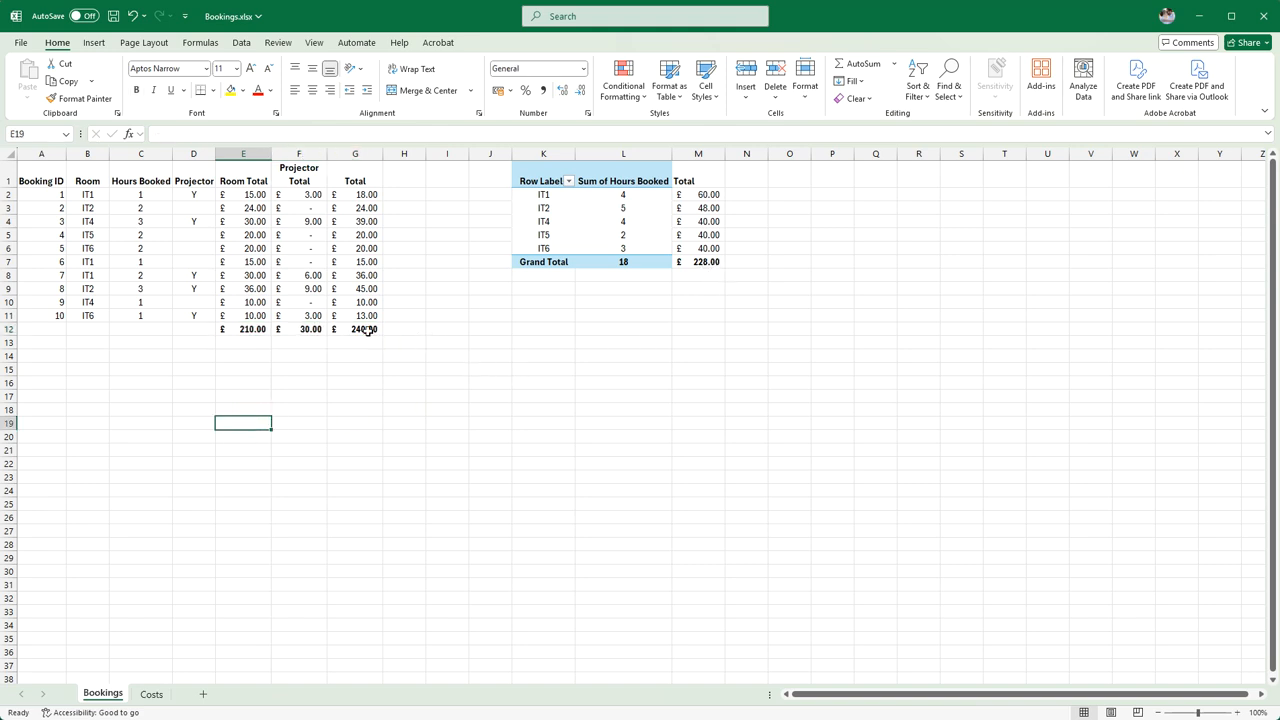
- Compare the room total in E12 with the PivotTable total in M7, and inspect the formula in M2
{"action": "left_click", "coordinate": [253, 330]}
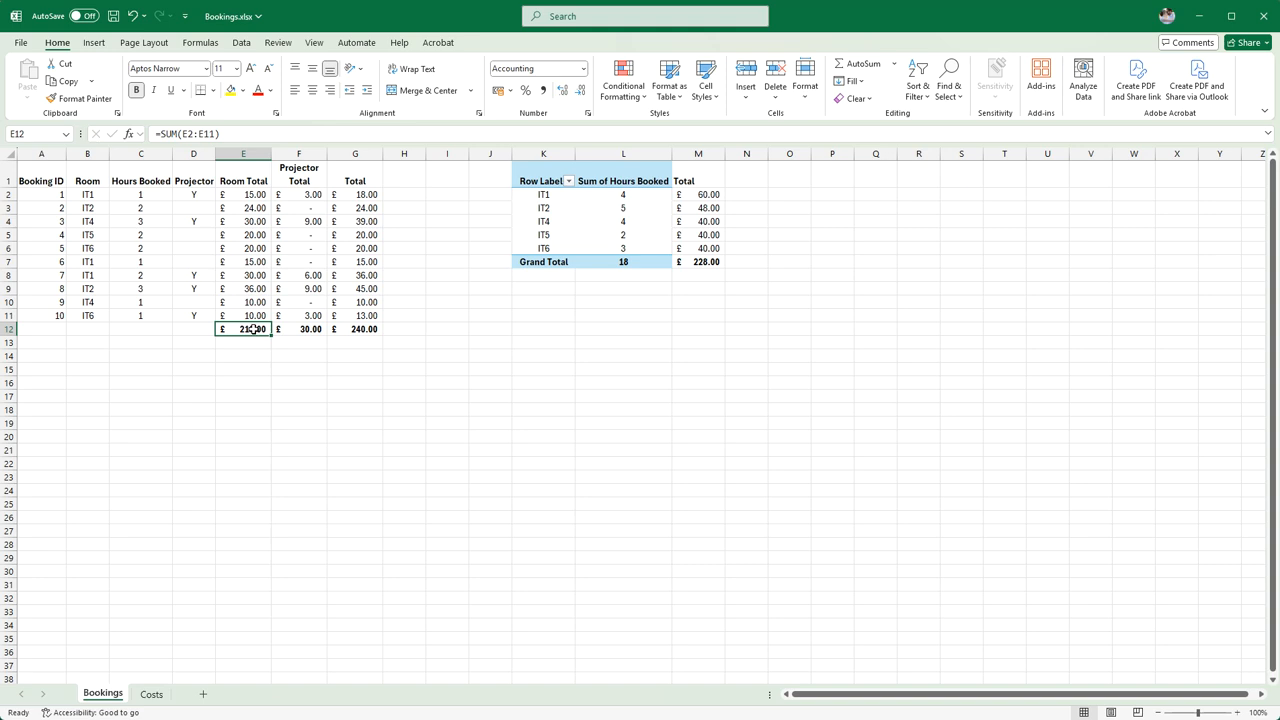
{"action": "left_click", "coordinate": [711, 260]}
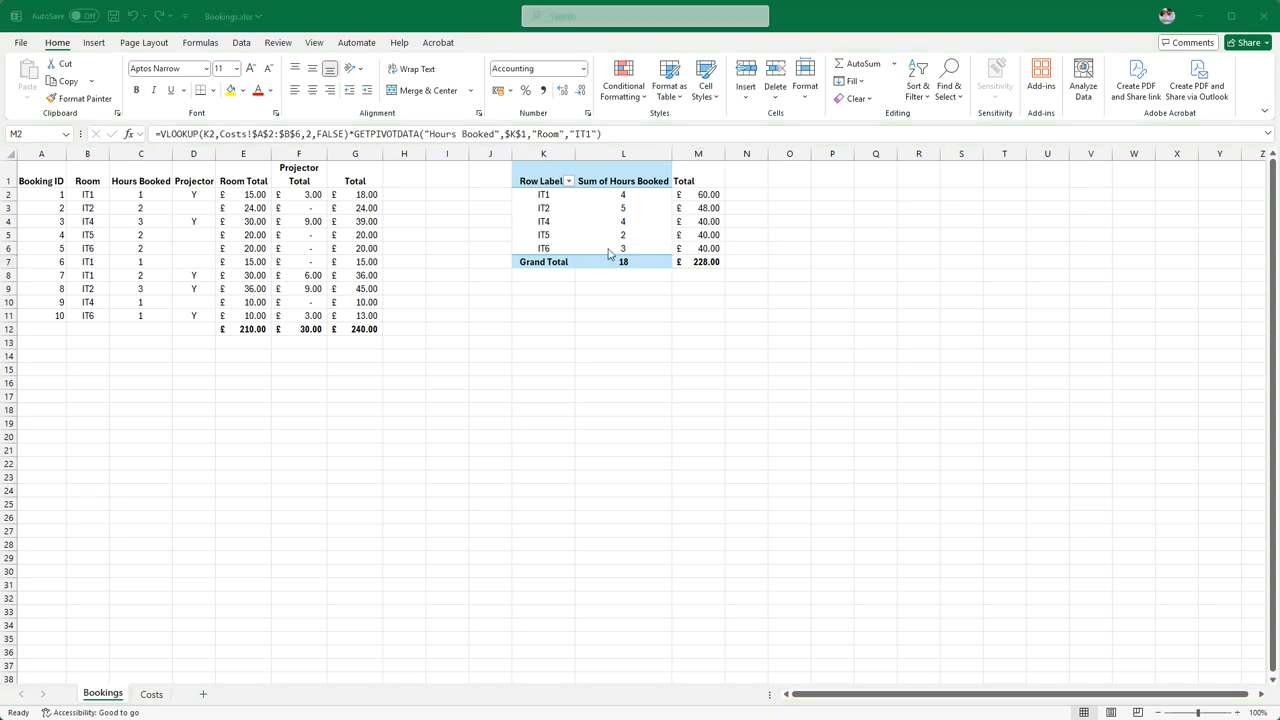
{"action": "left_click", "coordinate": [704, 200]}
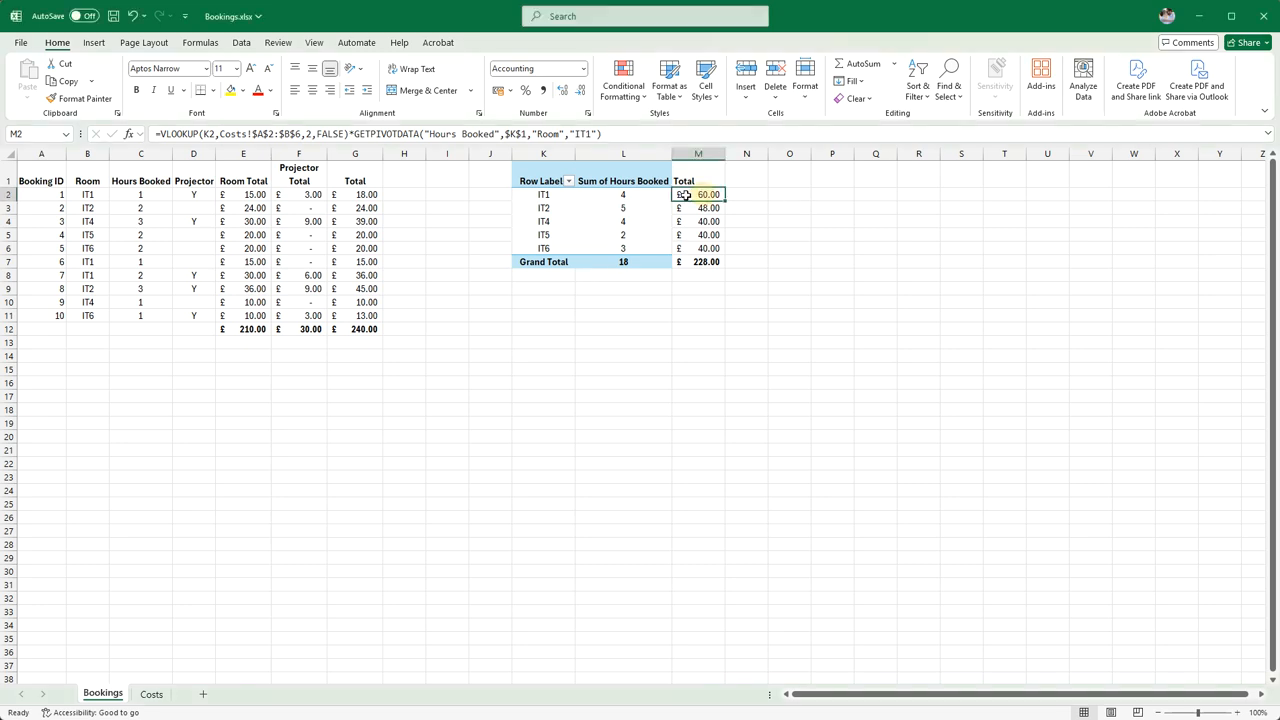
{"action": "left_click", "coordinate": [508, 133]}
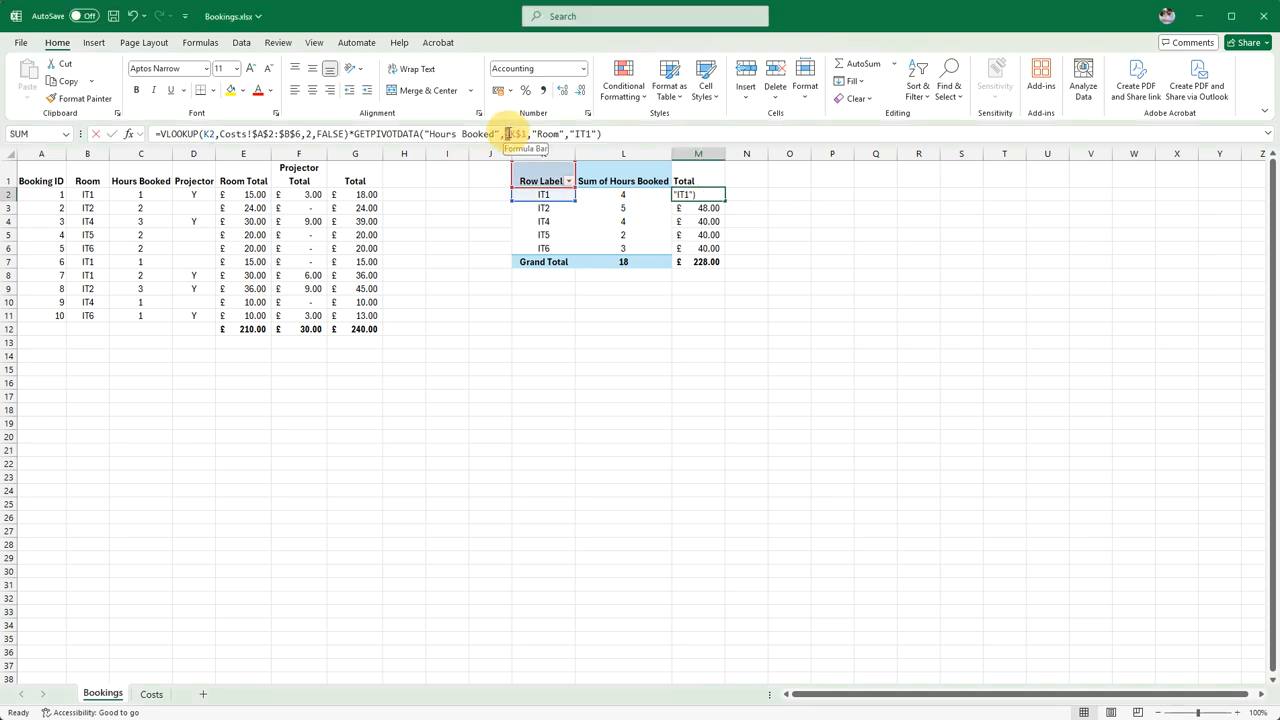
{"action": "type", "text": "$"}
{"action": "key", "text": "ctrl+Return"}
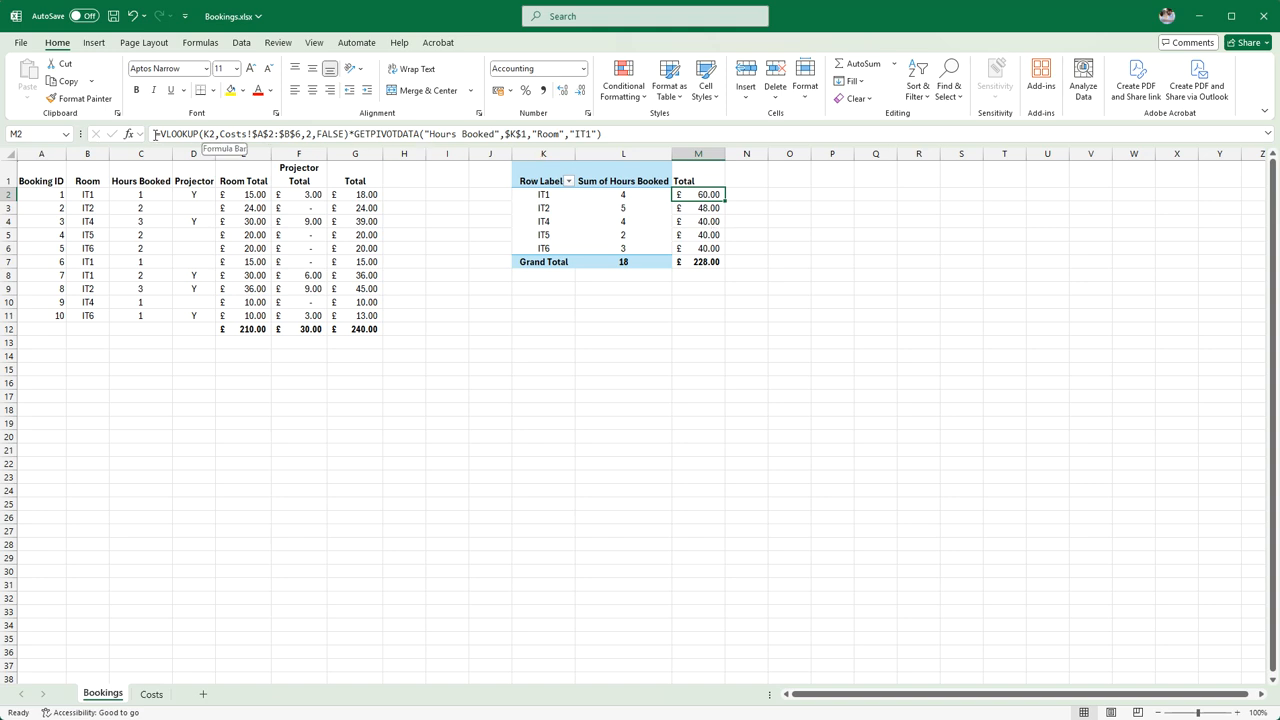
- Remove the GETPIVOTDATA multiplication from M2, leaving =VLOOKUP(K2,Costs!$A$2:$B$6,2,FALSE)
{"action": "left_click_drag", "start_coordinate": [155, 134], "coordinate": [722, 127]}
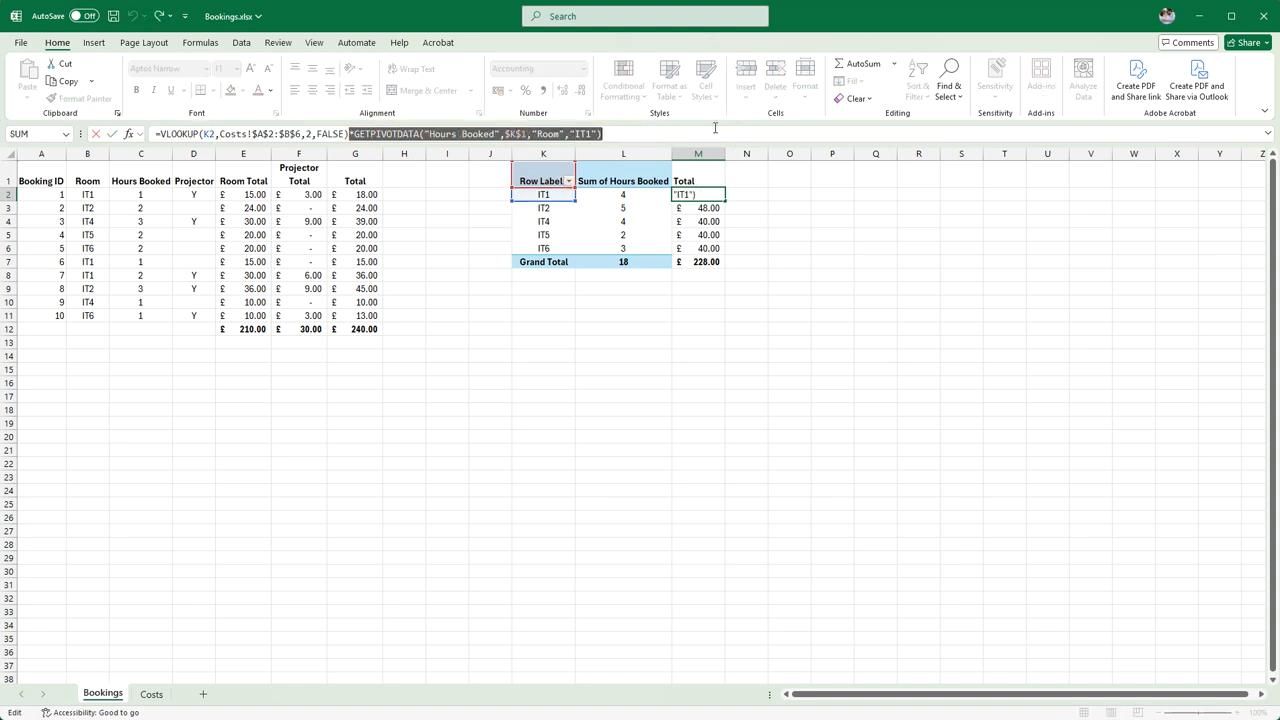
{"action": "key", "text": "BackSpace"}
{"action": "key", "text": "BackSpace"}
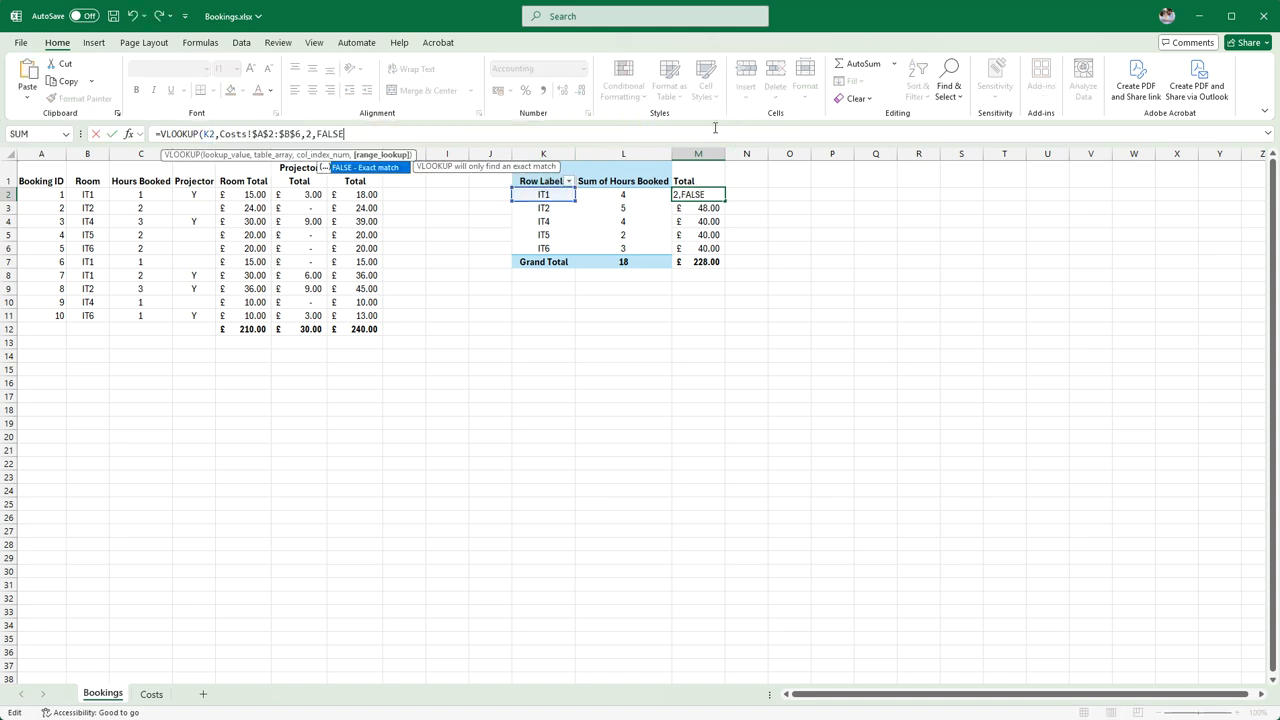
{"action": "type", "text": ")"}
{"action": "key", "text": "Return"}
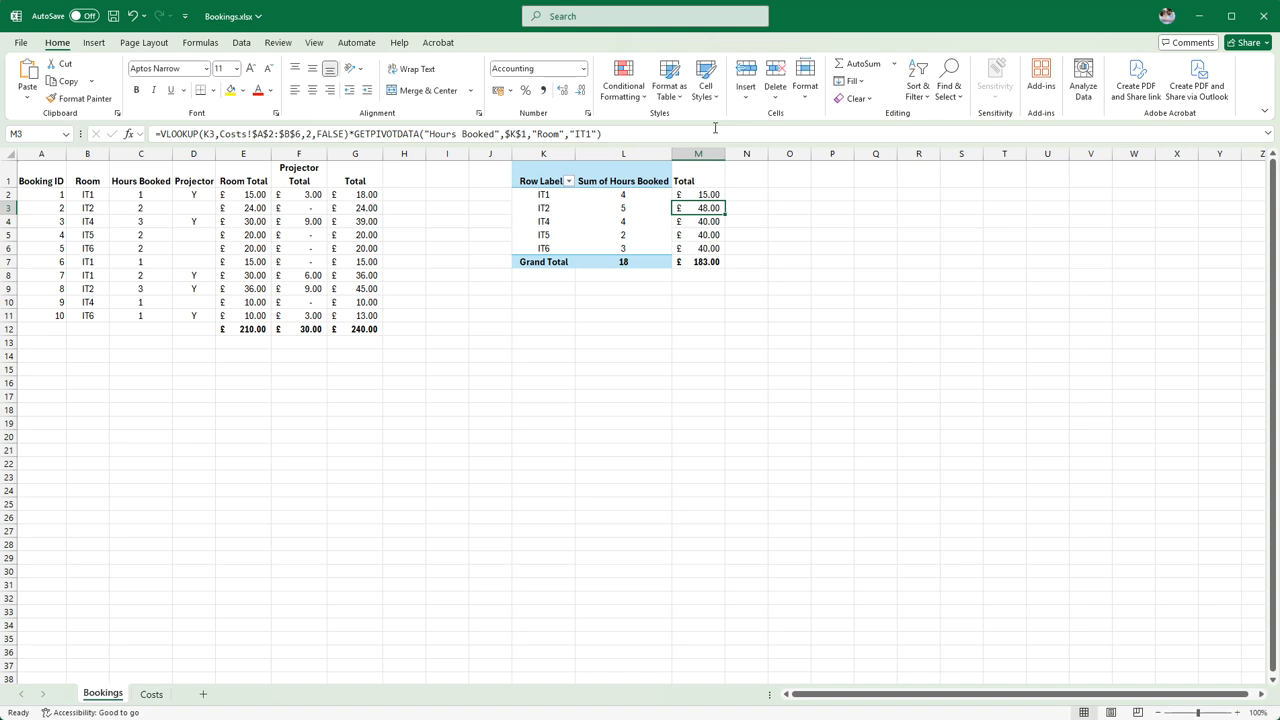
{"action": "left_click", "coordinate": [709, 194]}
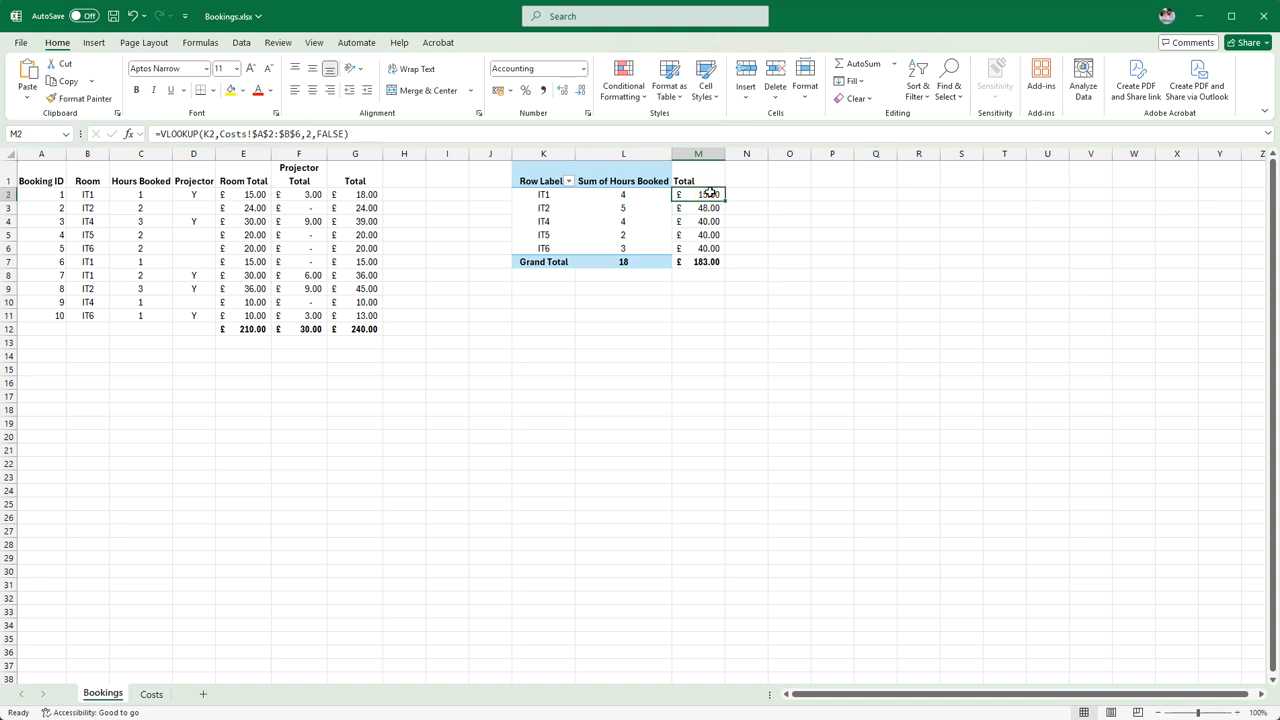
- Multiply M2's VLOOKUP by the PivotTable hours in L2, using the GETPIVOTDATA reference
{"action": "left_click", "coordinate": [624, 195]}
{"action": "left_click", "coordinate": [704, 196]}
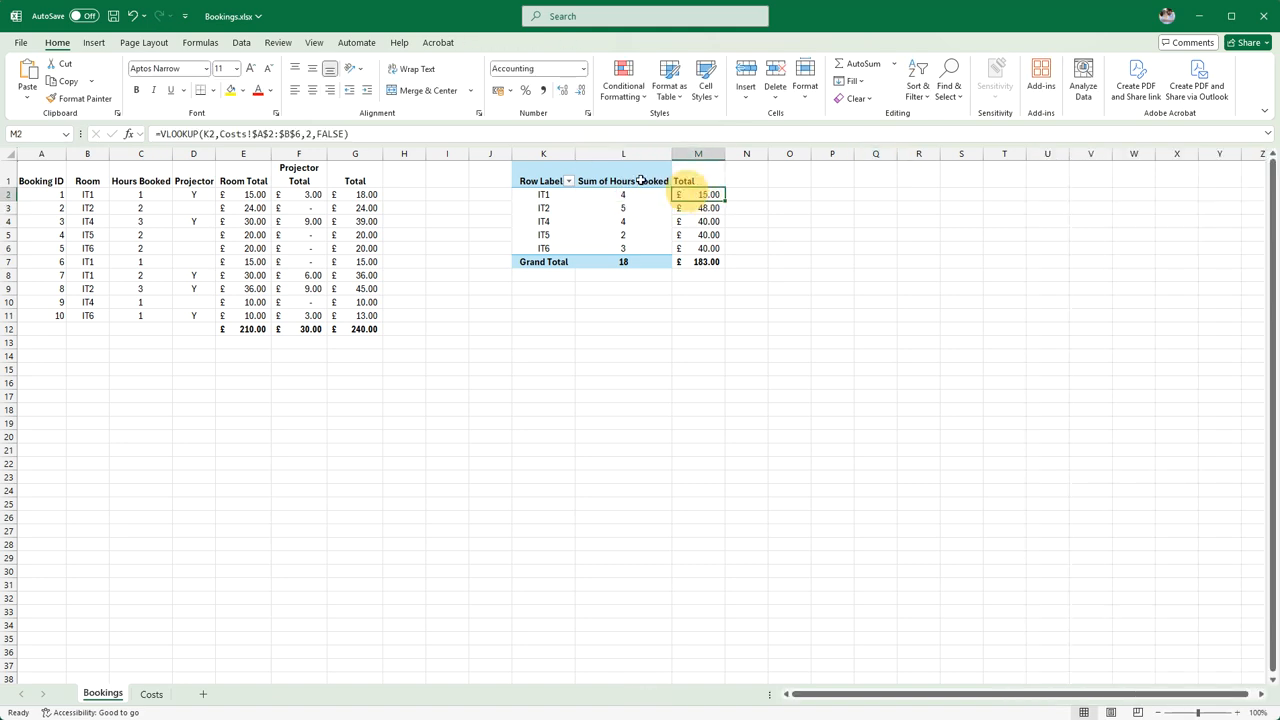
{"action": "left_click", "coordinate": [393, 131]}
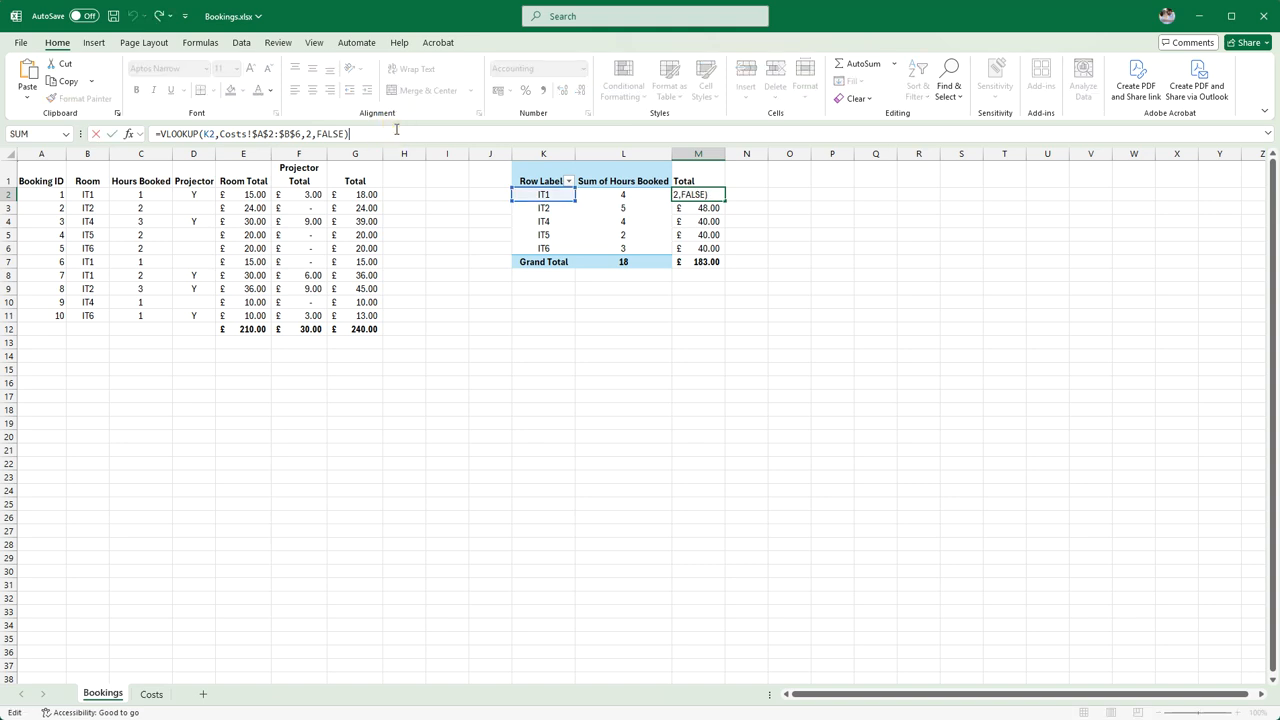
{"action": "type", "text": "*"}
{"action": "left_click", "coordinate": [647, 201]}
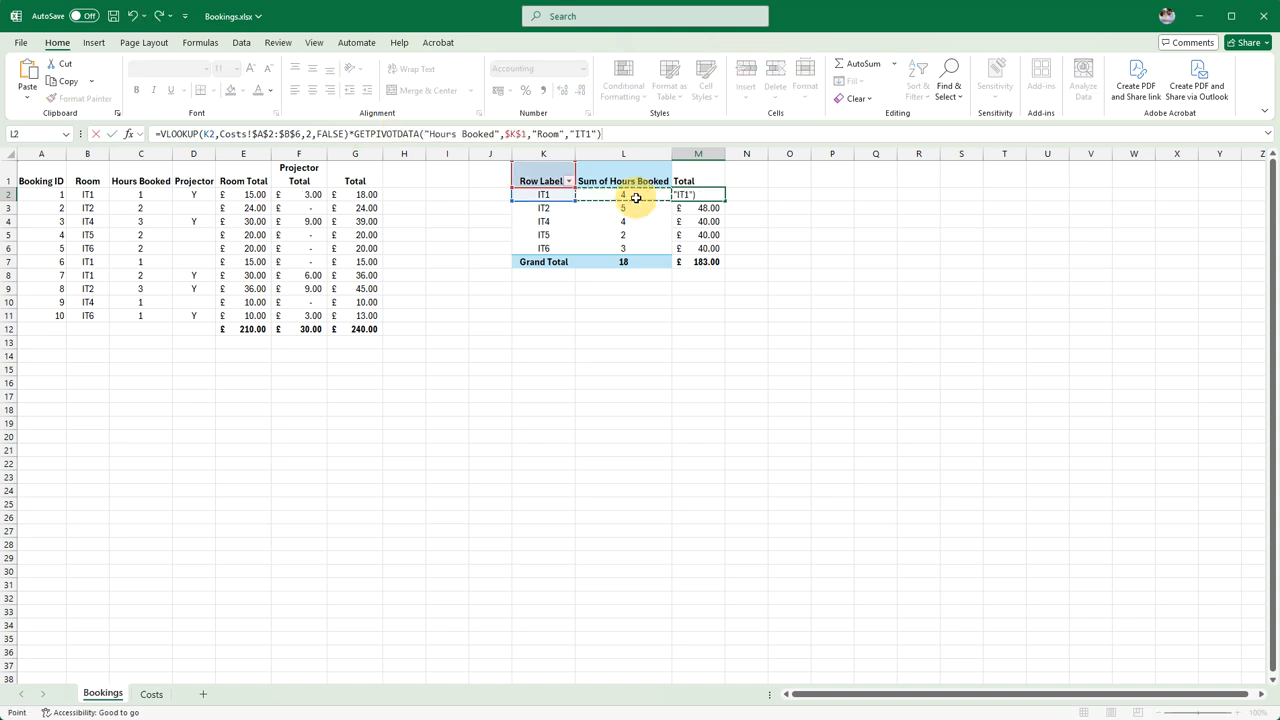
- Change the absolute $K$1 reference in M2's GETPIVOTDATA function to the relative reference K1
{"action": "left_click", "coordinate": [512, 131]}
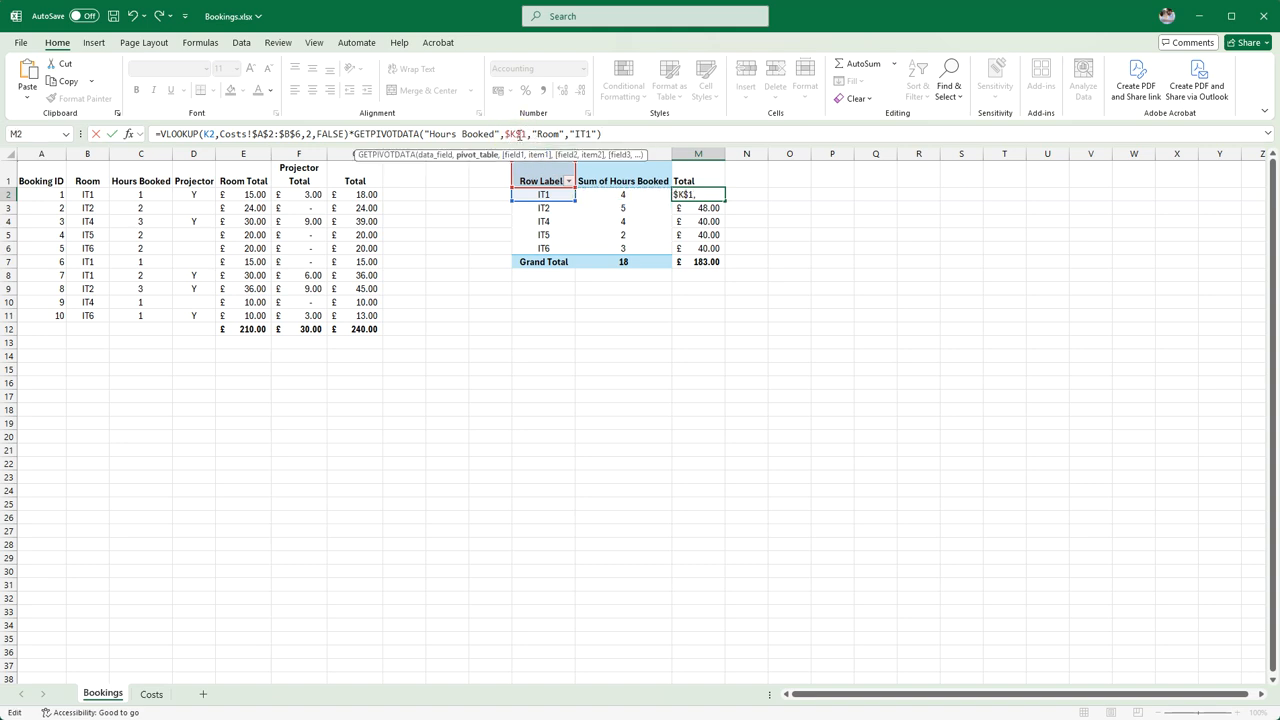
{"action": "key", "text": "BackSpace"}
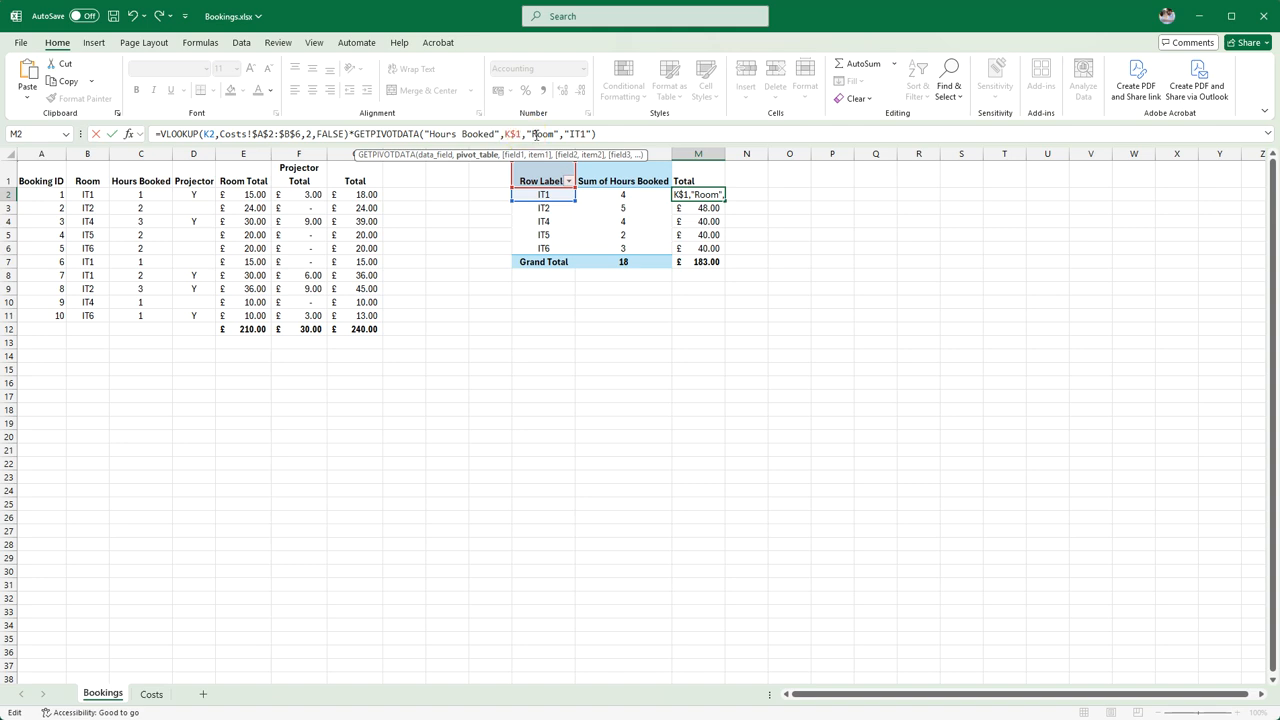
{"action": "key", "text": "Right"}
{"action": "key", "text": "Delete"}
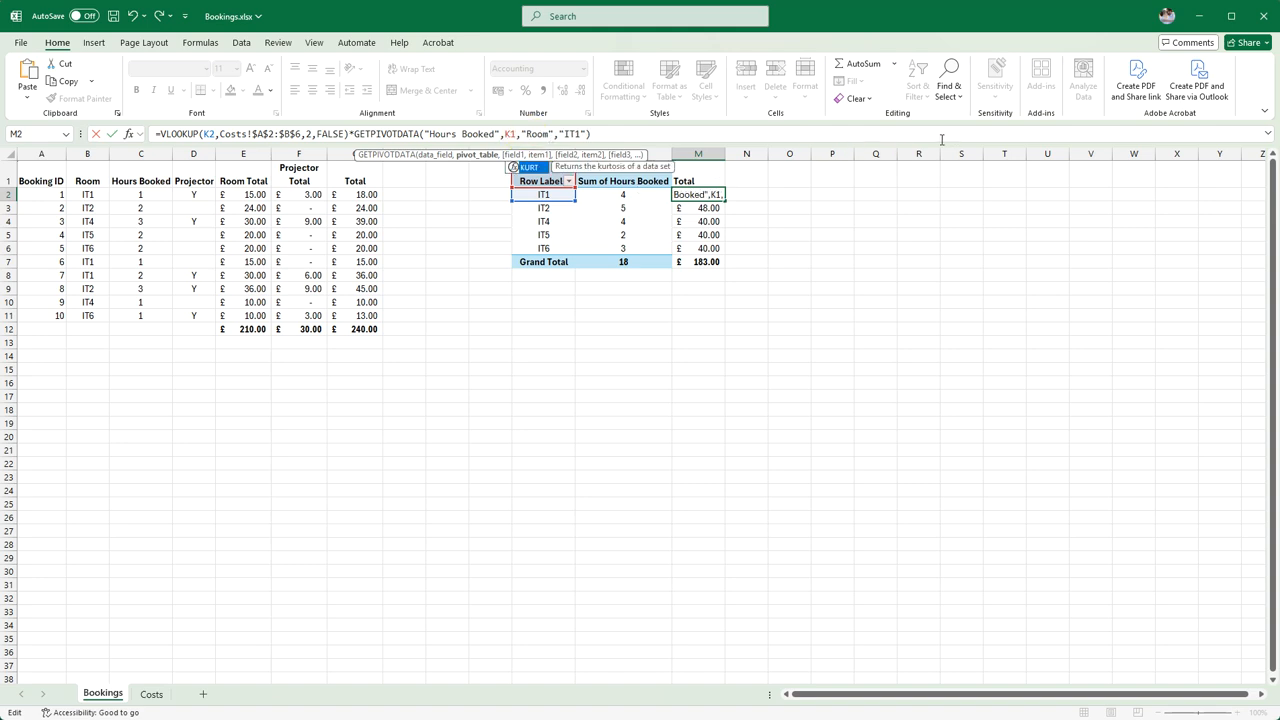
{"action": "key", "text": "Return"}
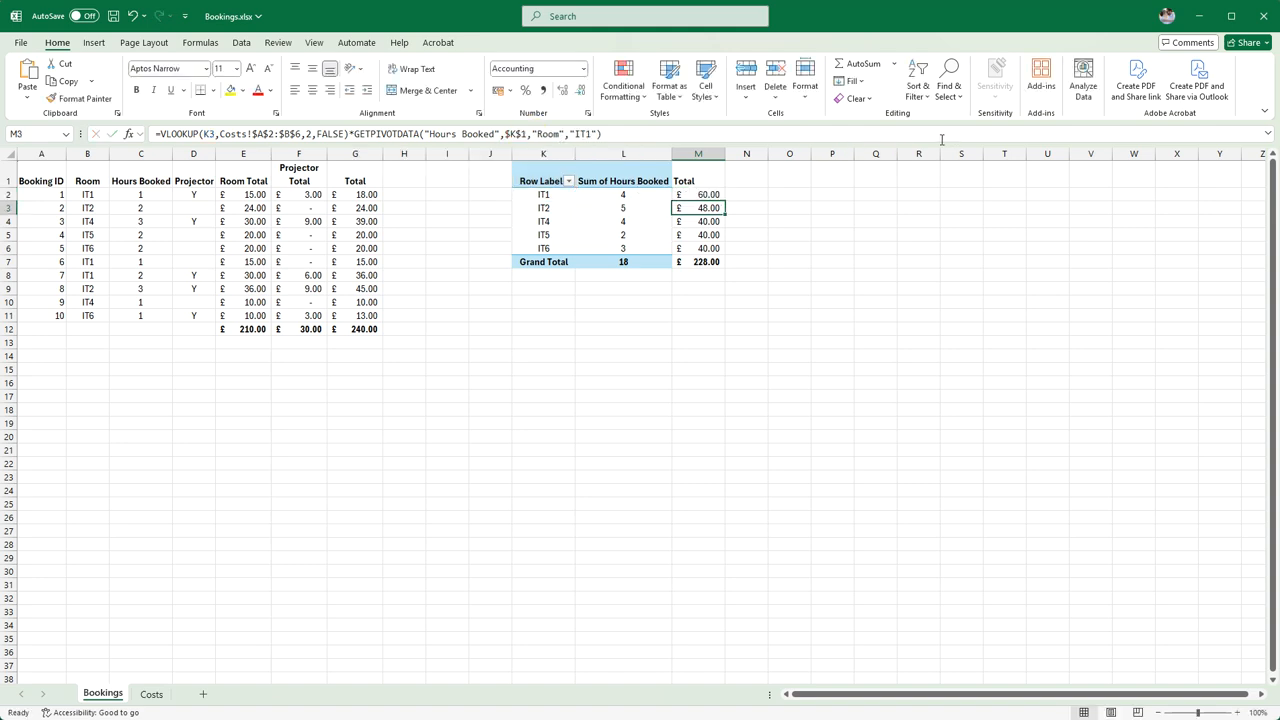
- Fill M2's formula down to M6 and inspect the GETPIVOTDATA arguments in M2 and M3
{"action": "left_click", "coordinate": [712, 194]}
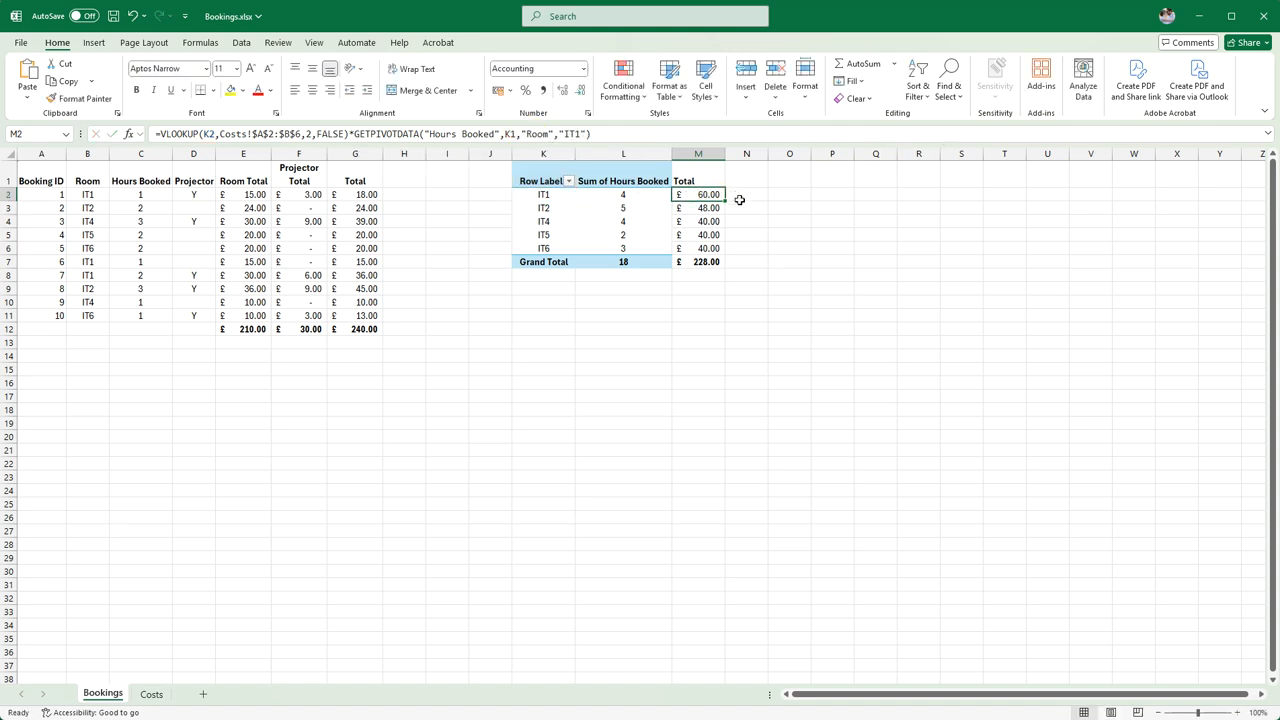
{"action": "left_click_drag", "start_coordinate": [726, 201], "coordinate": [723, 251]}
{"action": "left_click", "coordinate": [745, 221]}
{"action": "left_click", "coordinate": [717, 213]}
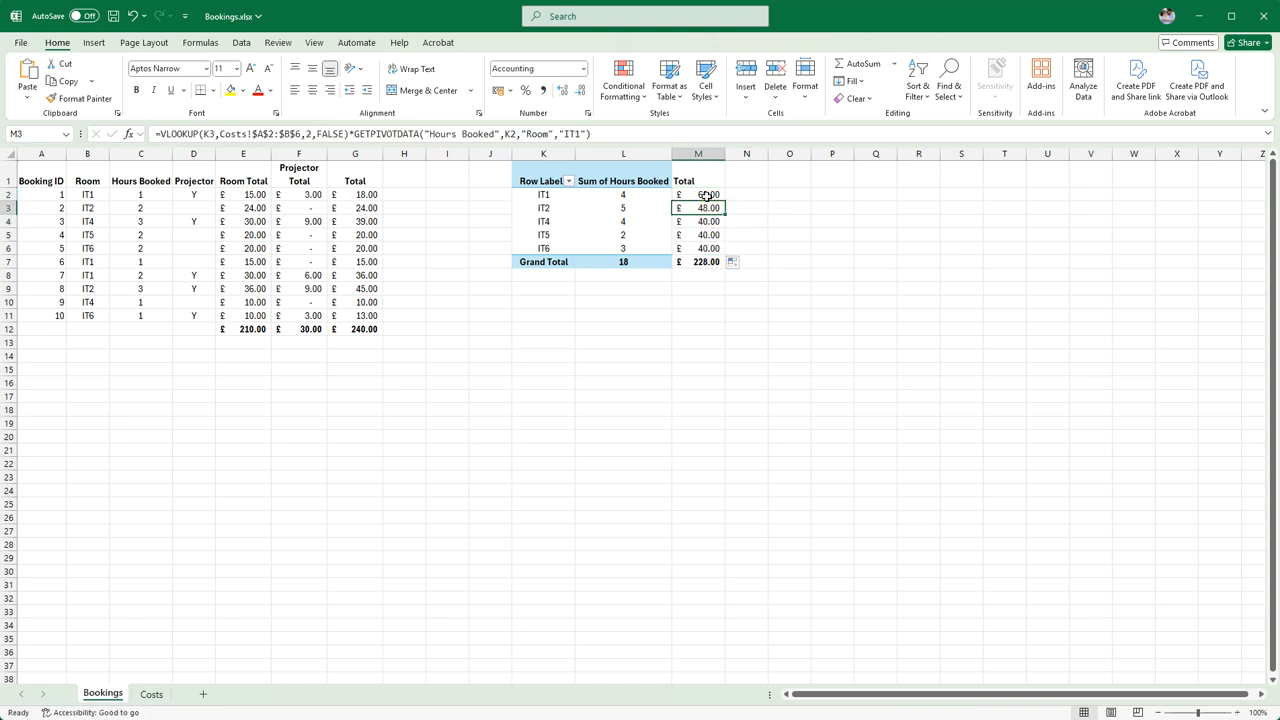
{"action": "left_click", "coordinate": [706, 194]}
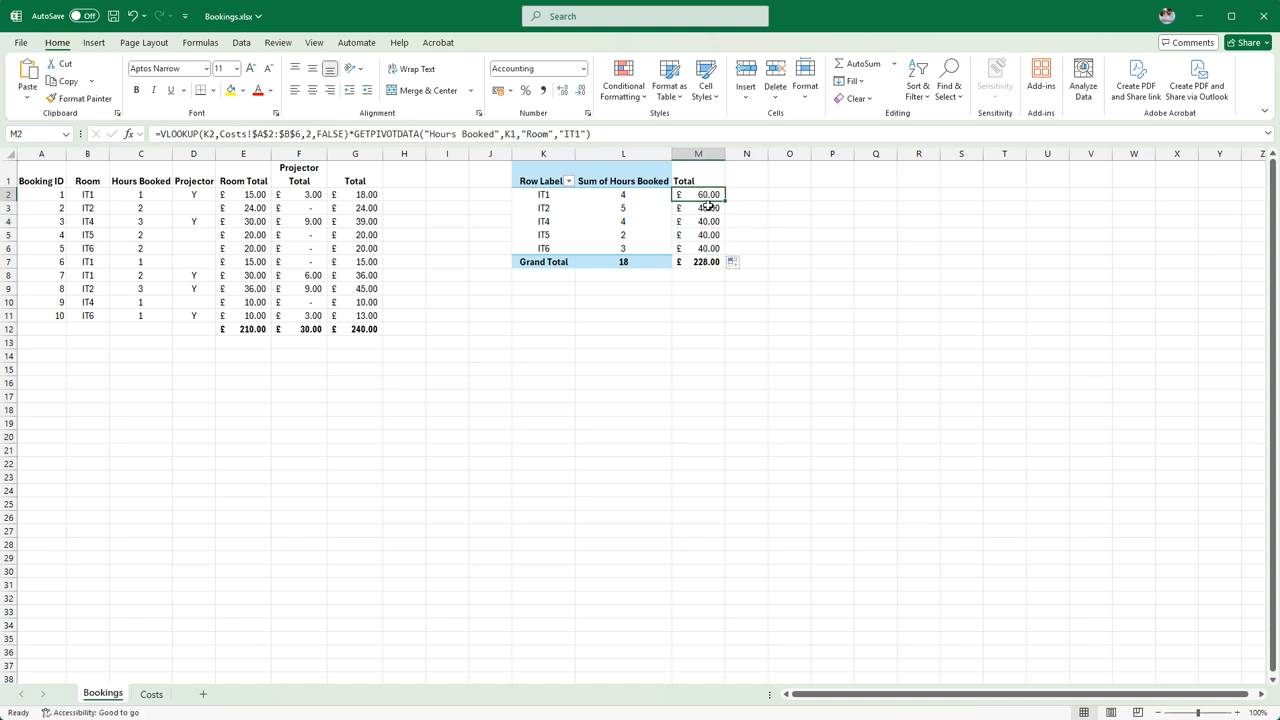
{"action": "left_click", "coordinate": [708, 208]}
{"action": "left_click", "coordinate": [510, 133]}
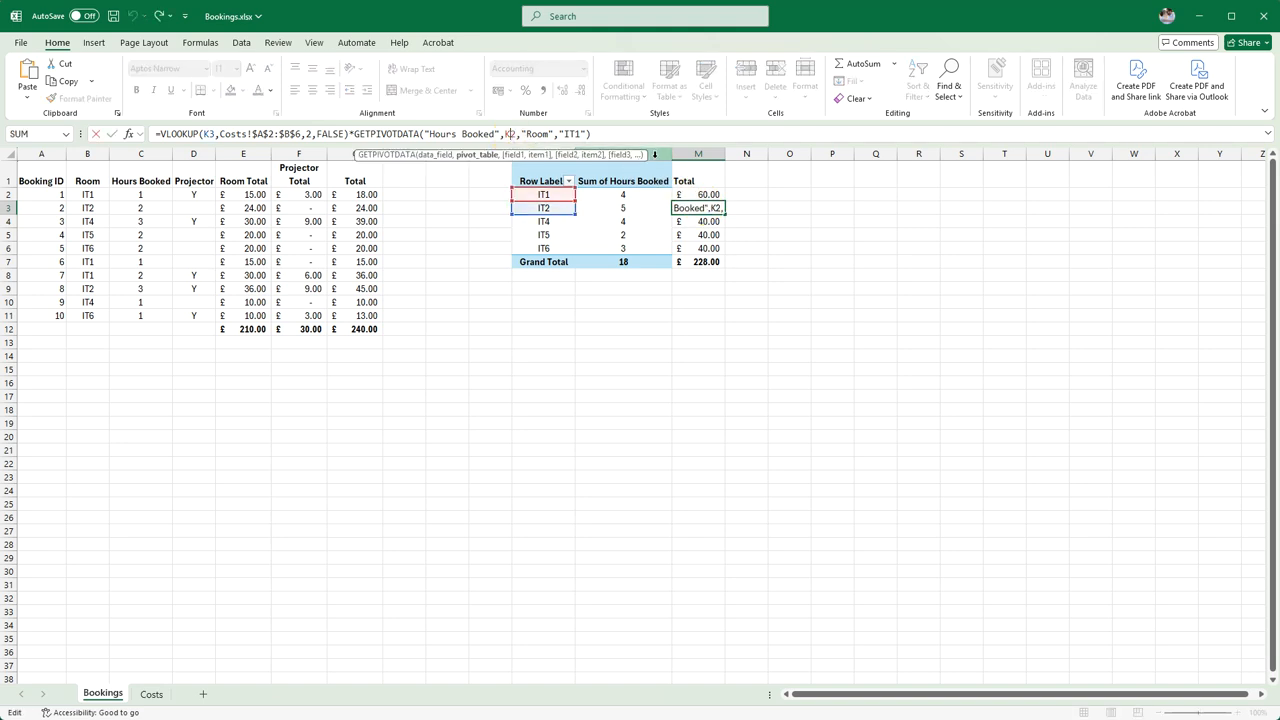
{"action": "left_click", "coordinate": [742, 207]}
- Undo the fill and the M2 edits, back to =VLOOKUP(K2,Costs!$A$2:$B$6,2,FALSE)
{"action": "key", "text": "Left"}
{"action": "key", "text": "Up"}
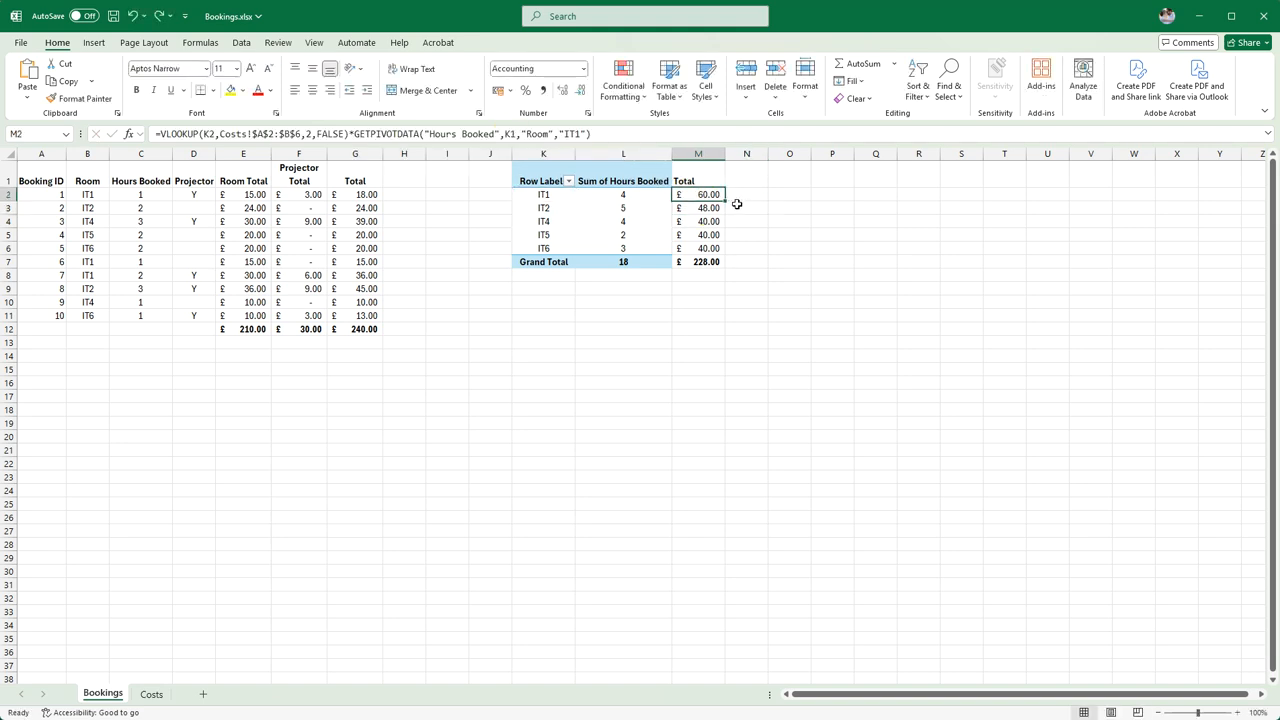
{"action": "key", "text": "ctrl+z"}
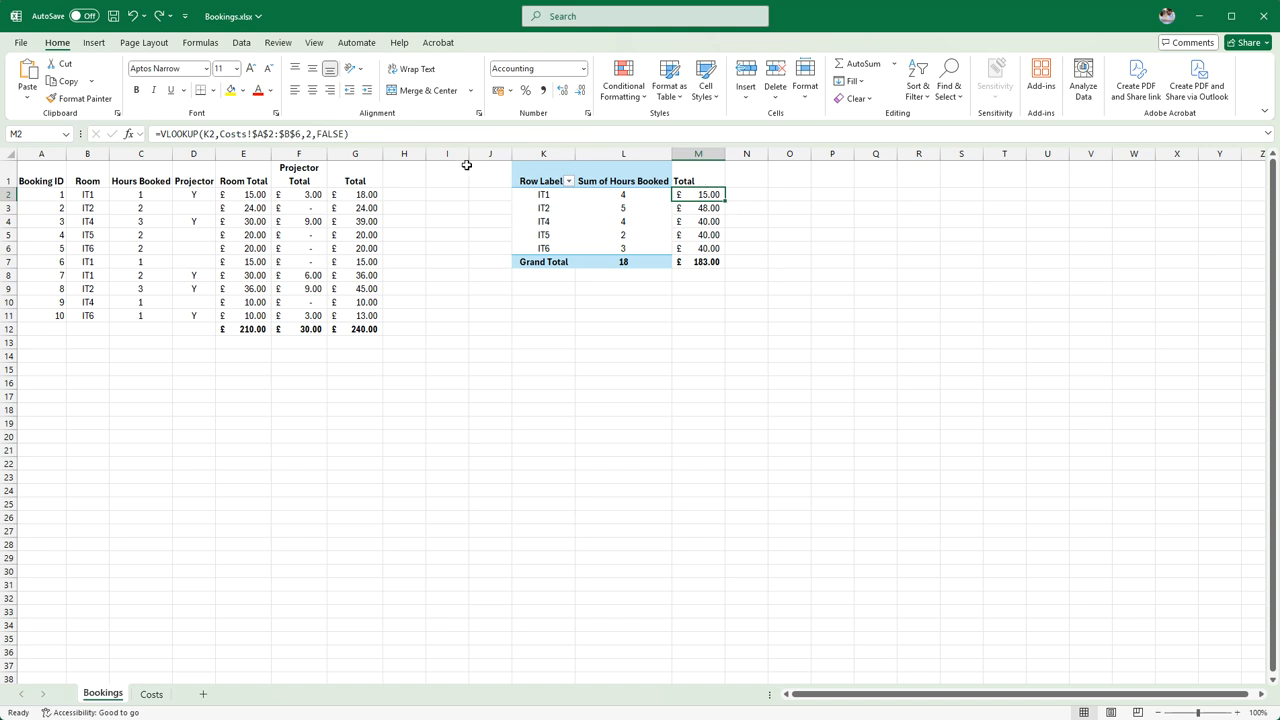
- Multiply M2's VLOOKUP by the PivotTable hours in L2, using an unchanged GETPIVOTDATA reference
{"action": "left_click", "coordinate": [409, 133]}
{"action": "type", "text": "*"}
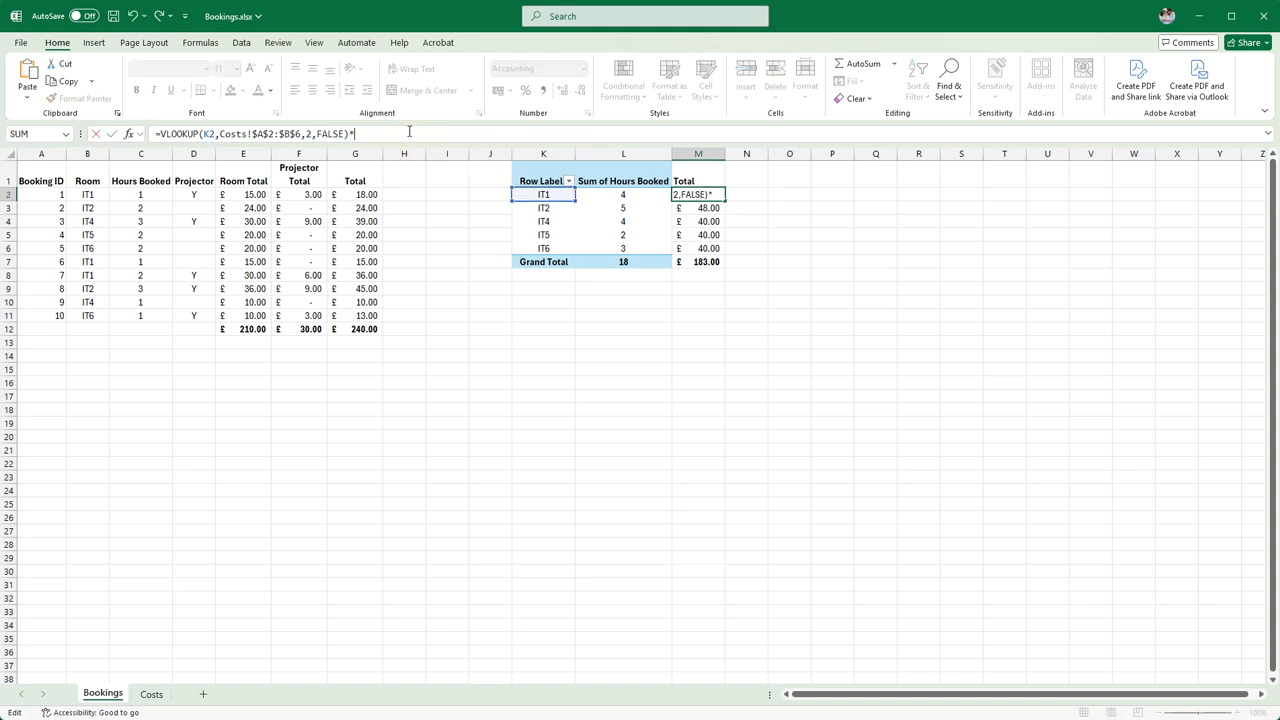
{"action": "left_click", "coordinate": [640, 190]}
{"action": "key", "text": "Return"}
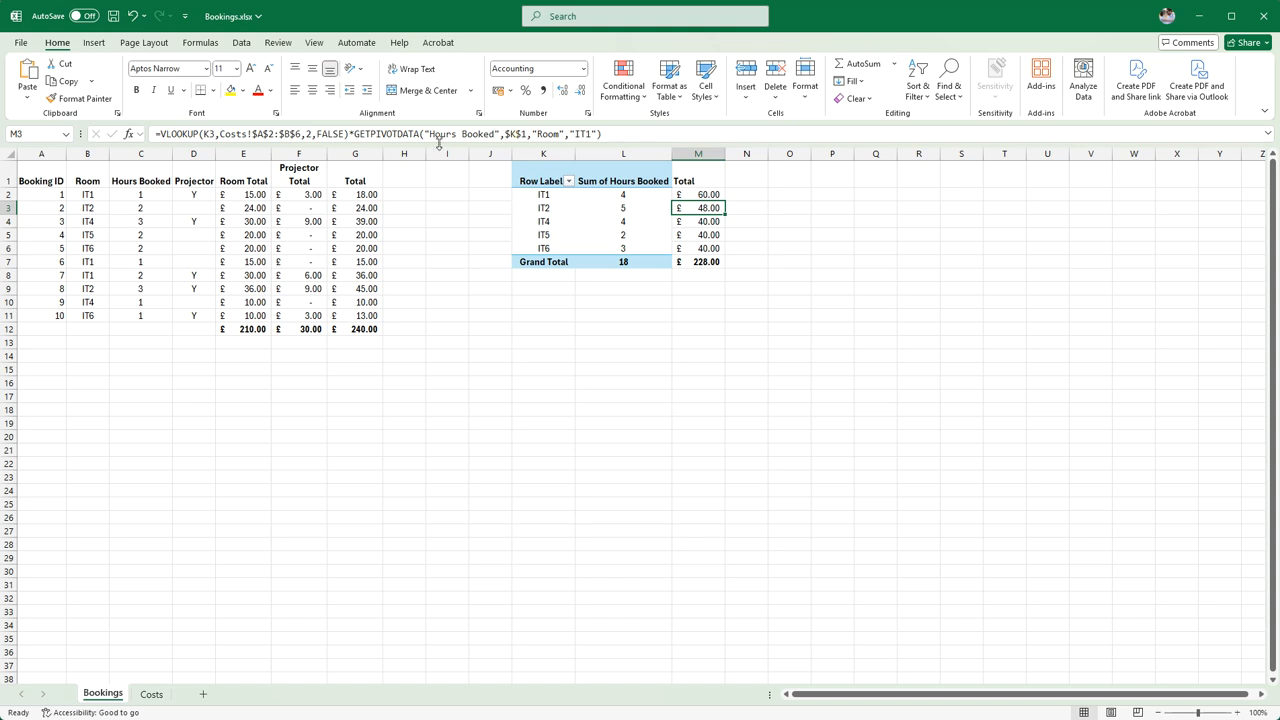
- Replace the GETPIVOTDATA part of M3's formula with a reference to room IT2's hours in L3
{"action": "left_click_drag", "start_coordinate": [356, 135], "coordinate": [830, 128]}
{"action": "key", "text": "BackSpace"}
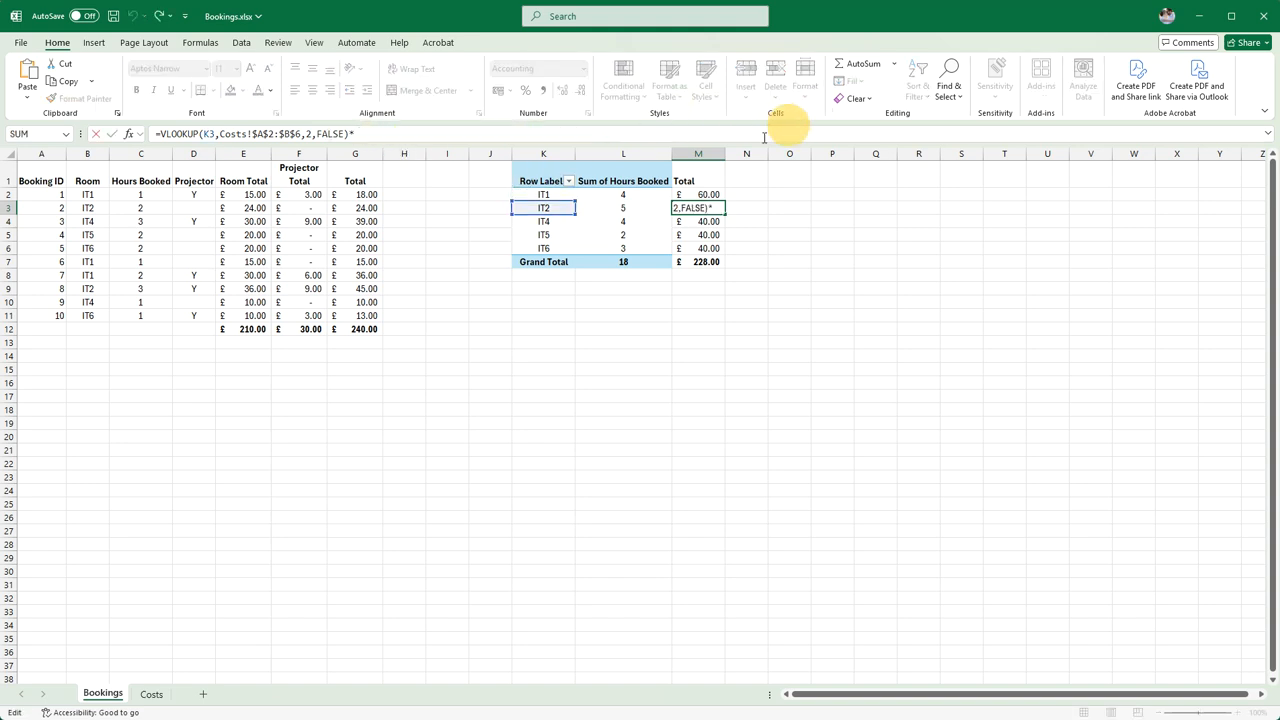
{"action": "left_click", "coordinate": [623, 209]}
{"action": "key", "text": "Return"}
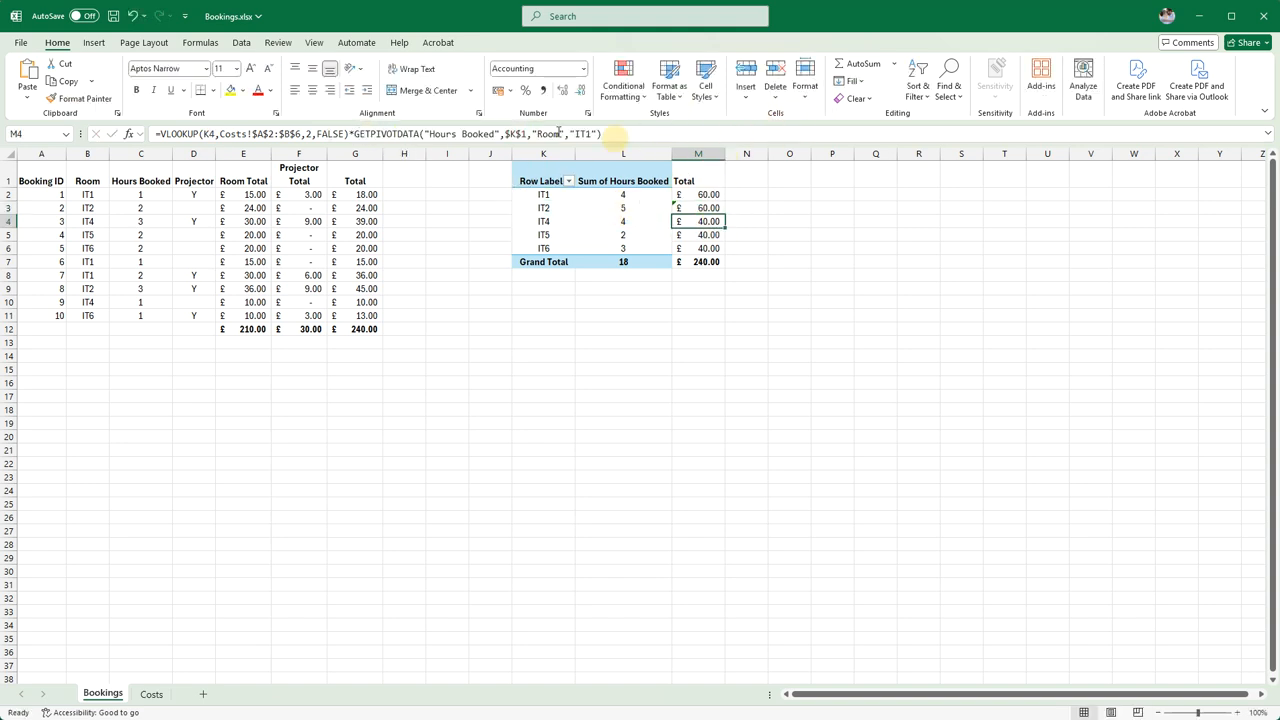
- Replace the GETPIVOTDATA part of M4's formula with a reference to room IT4's hours in L4
{"action": "left_click", "coordinate": [365, 134]}
{"action": "left_click_drag", "start_coordinate": [356, 135], "coordinate": [740, 120]}
{"action": "key", "text": "BackSpace"}
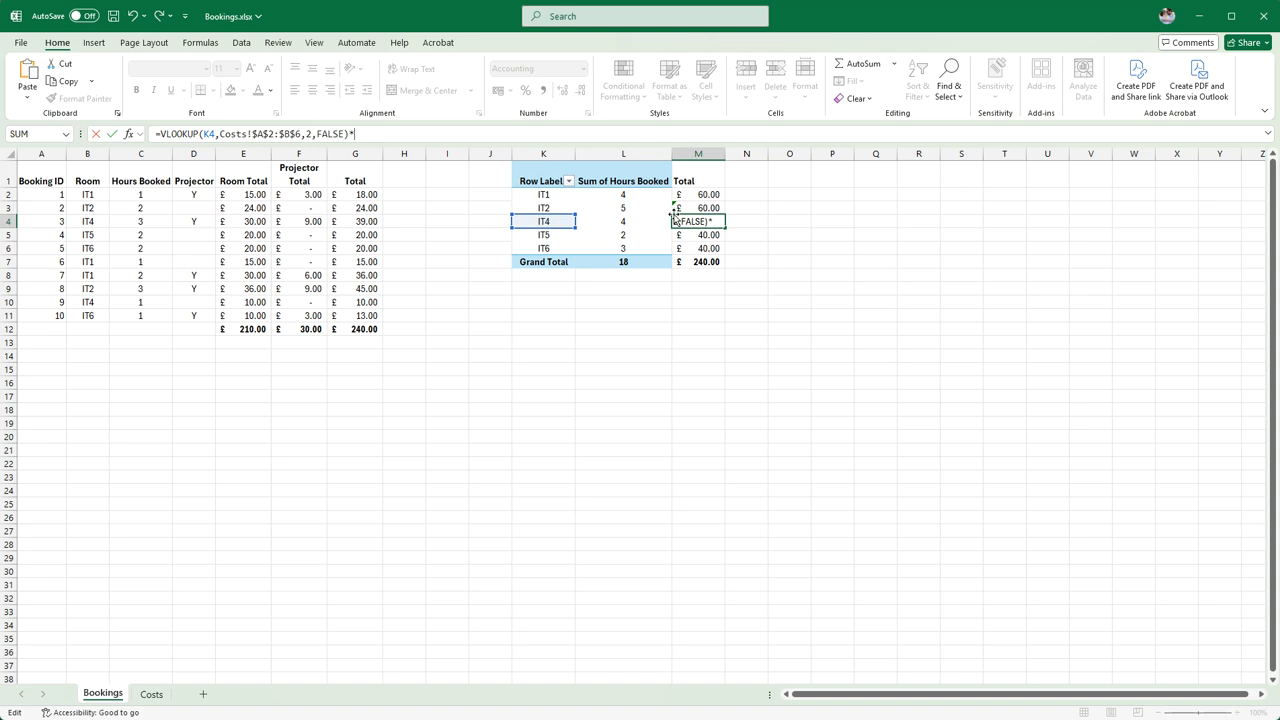
{"action": "left_click", "coordinate": [629, 221]}
{"action": "key", "text": "Return"}
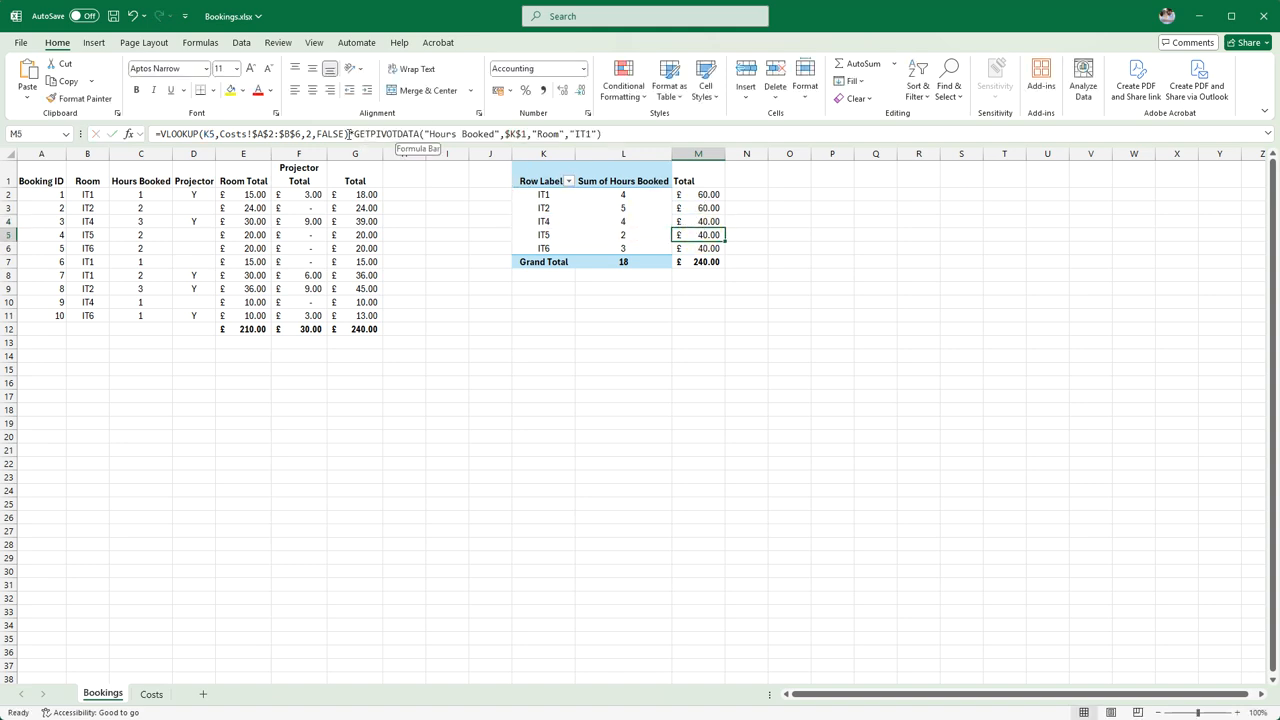
- Change the GETPIVOTDATA room item to "IT5" in M5 and to "IT6" in M6
{"action": "left_click_drag", "start_coordinate": [592, 131], "coordinate": [586, 132]}
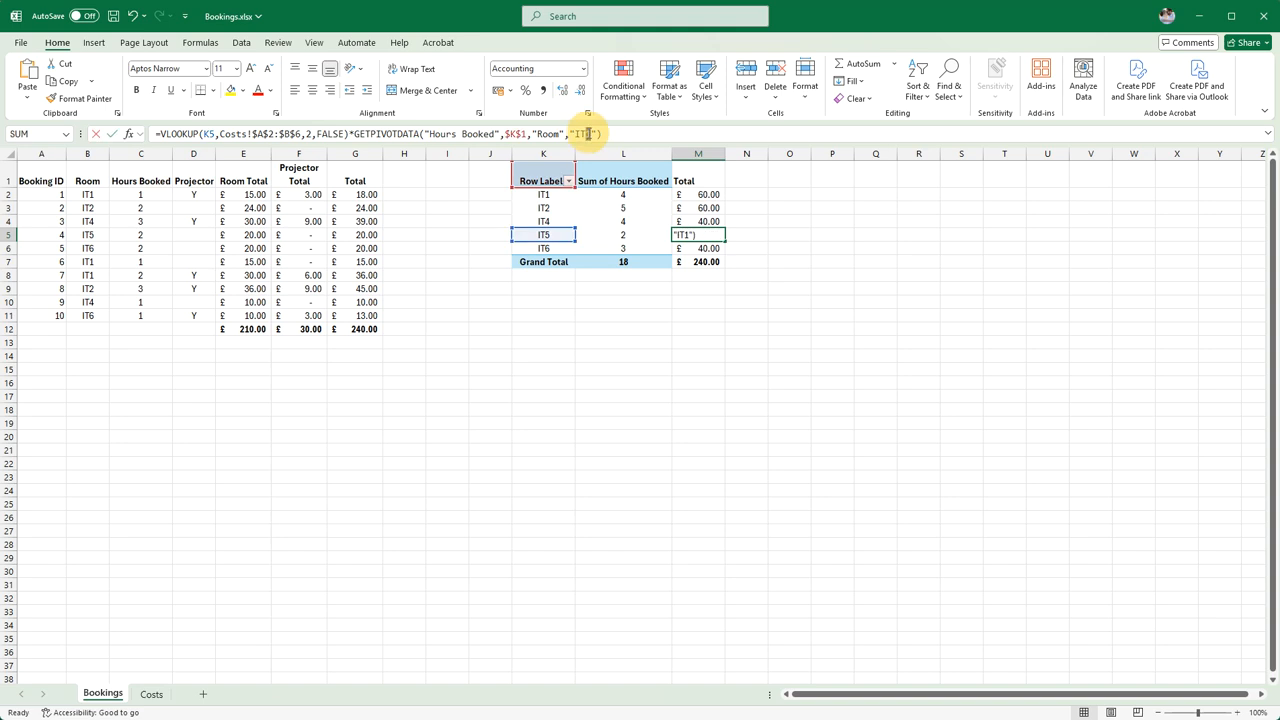
{"action": "type", "text": "5"}
{"action": "key", "text": "Return"}
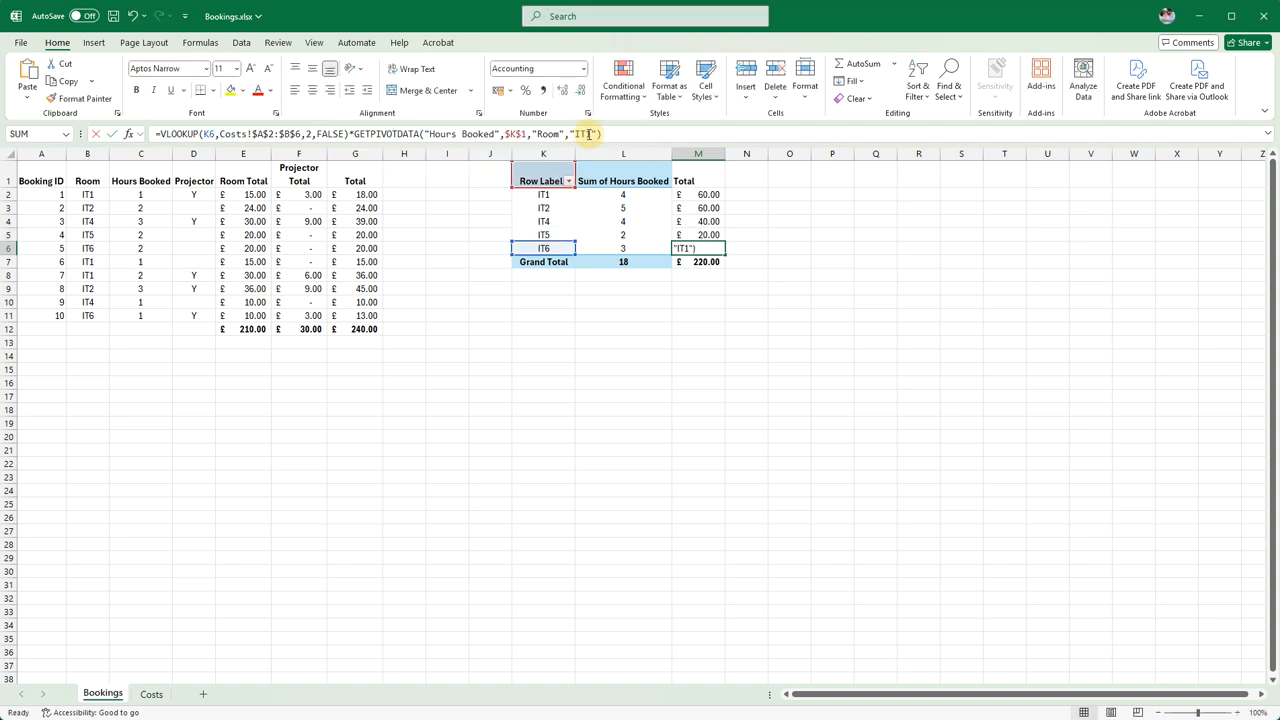
{"action": "left_click_drag", "start_coordinate": [593, 132], "coordinate": [587, 132]}
{"action": "type", "text": "6"}
{"action": "key", "text": "Return"}
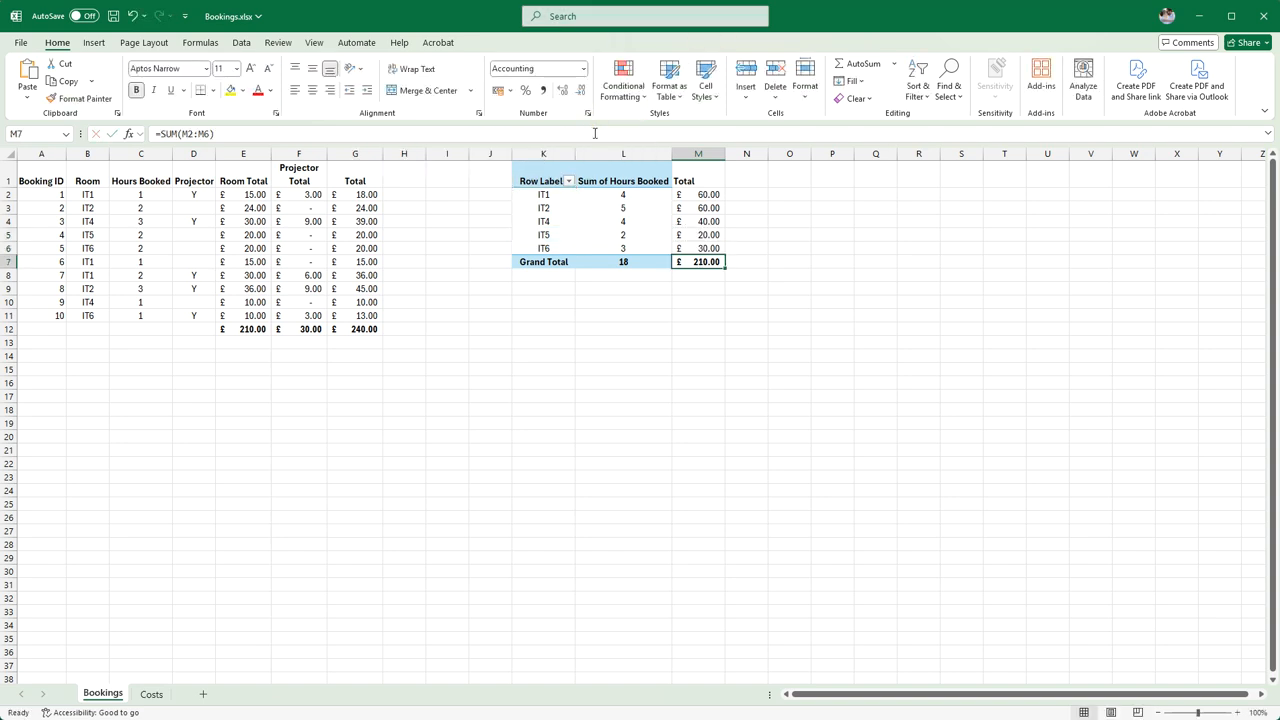
- Compare the PivotTable total in M7 with the booking totals in E12 and G12
{"action": "left_click", "coordinate": [761, 375]}
{"action": "left_click", "coordinate": [698, 268]}
{"action": "left_click", "coordinate": [244, 330]}
{"action": "left_click", "coordinate": [355, 329]}
{"action": "left_click", "coordinate": [645, 316]}
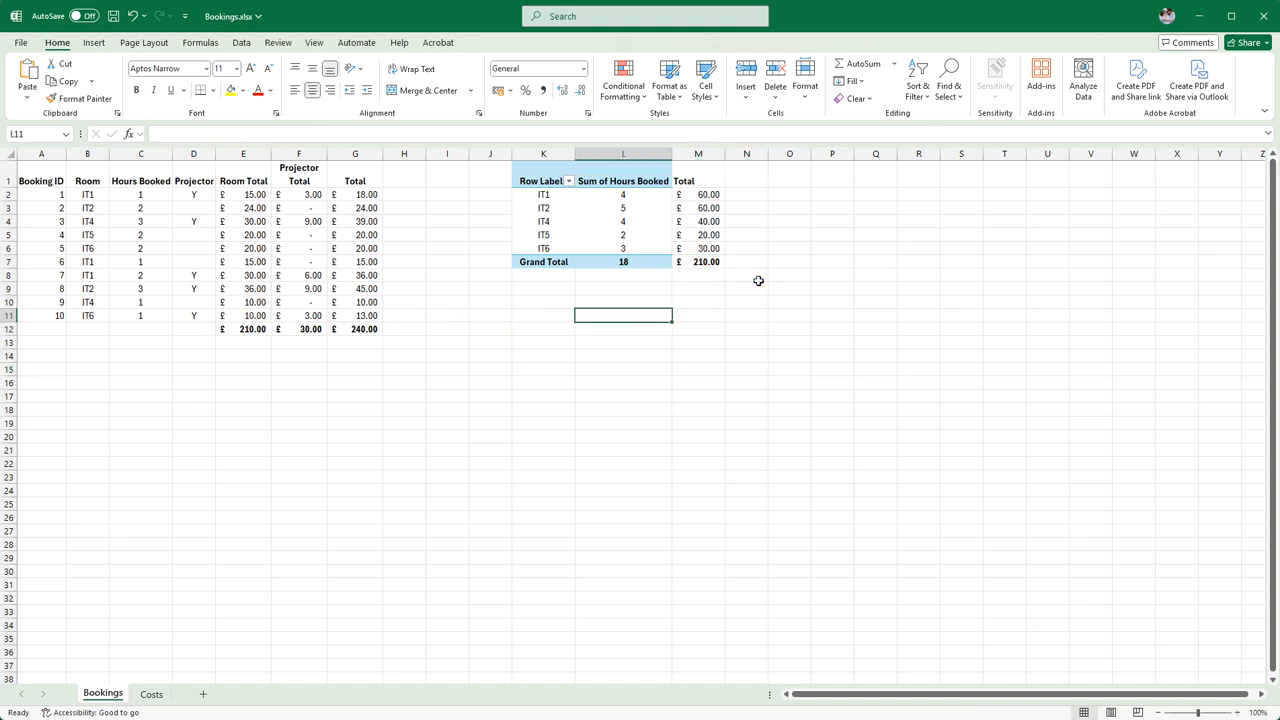
- Review the PivotTable and the Total column beside it in K1:M7
{"action": "left_click", "coordinate": [556, 180]}
{"action": "left_click_drag", "start_coordinate": [610, 225], "coordinate": [686, 258]}
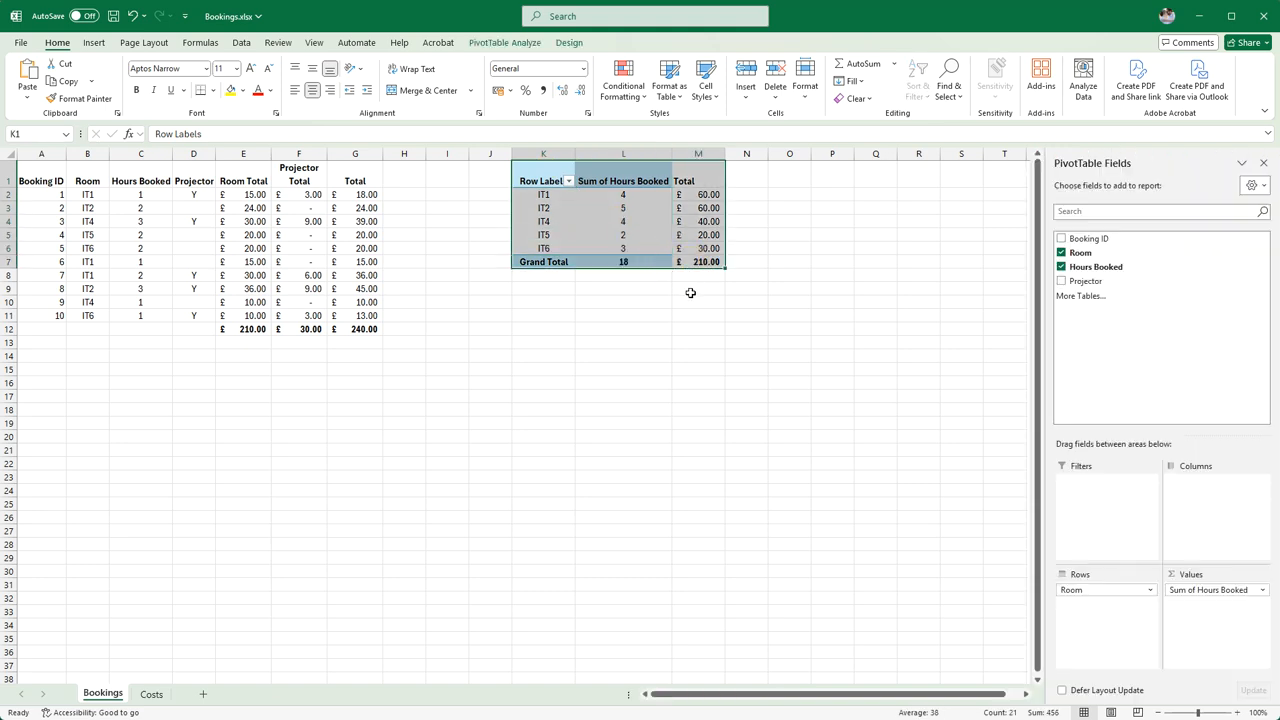
{"action": "left_click", "coordinate": [690, 289]}
{"action": "left_click_drag", "start_coordinate": [706, 186], "coordinate": [708, 262]}
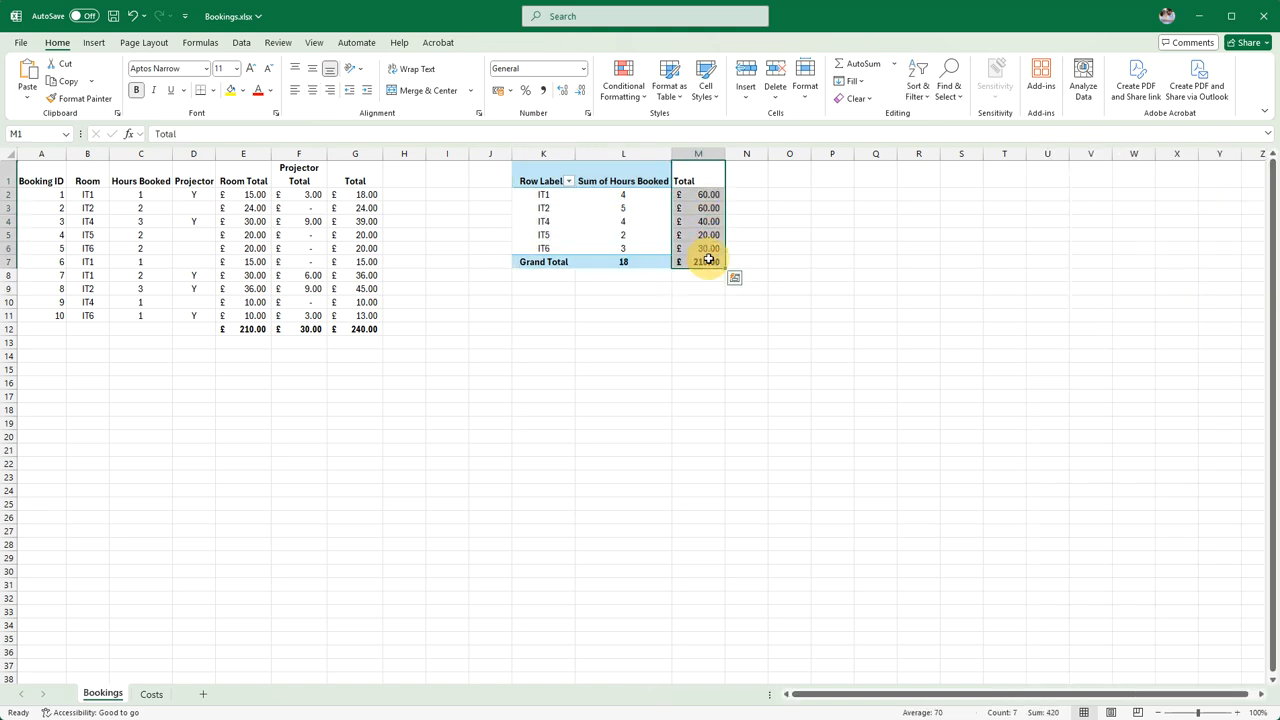
{"action": "left_click", "coordinate": [562, 366]}
- Review the Room Total, Projector Total and Total columns, and inspect the formulas in E2 and F2
{"action": "left_click_drag", "start_coordinate": [243, 174], "coordinate": [245, 332]}
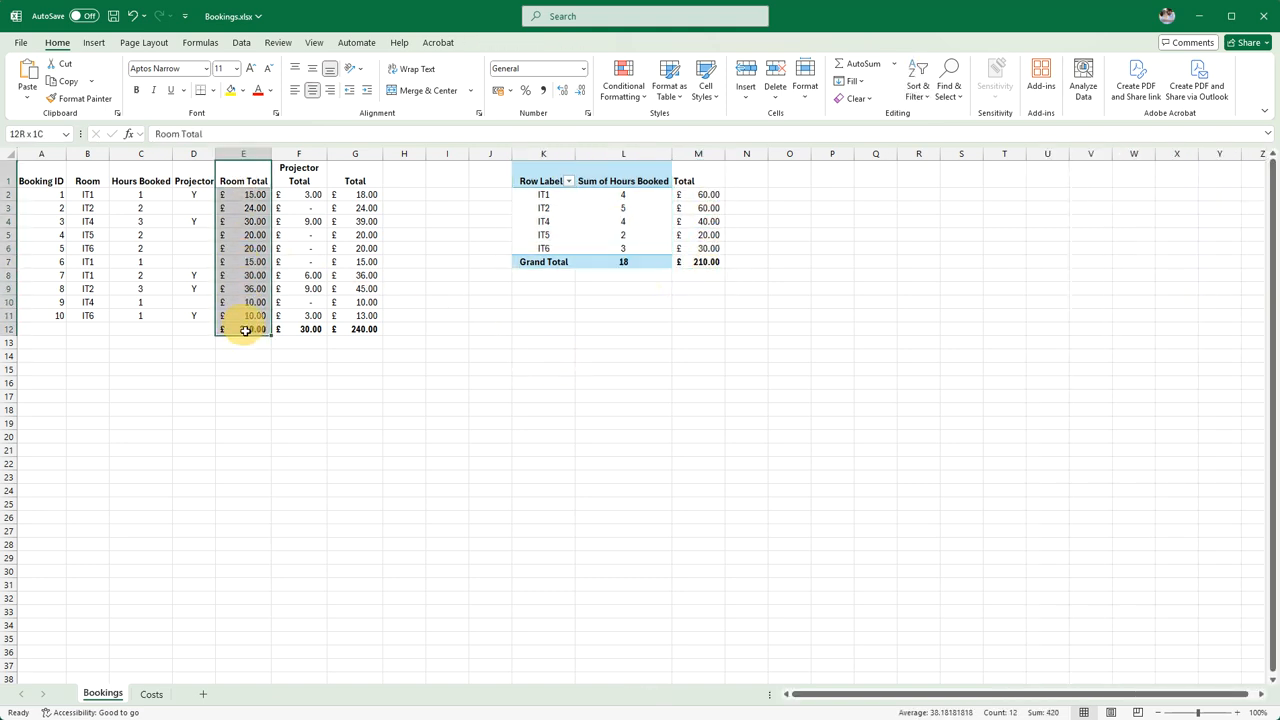
{"action": "left_click_drag", "start_coordinate": [298, 176], "coordinate": [300, 329]}
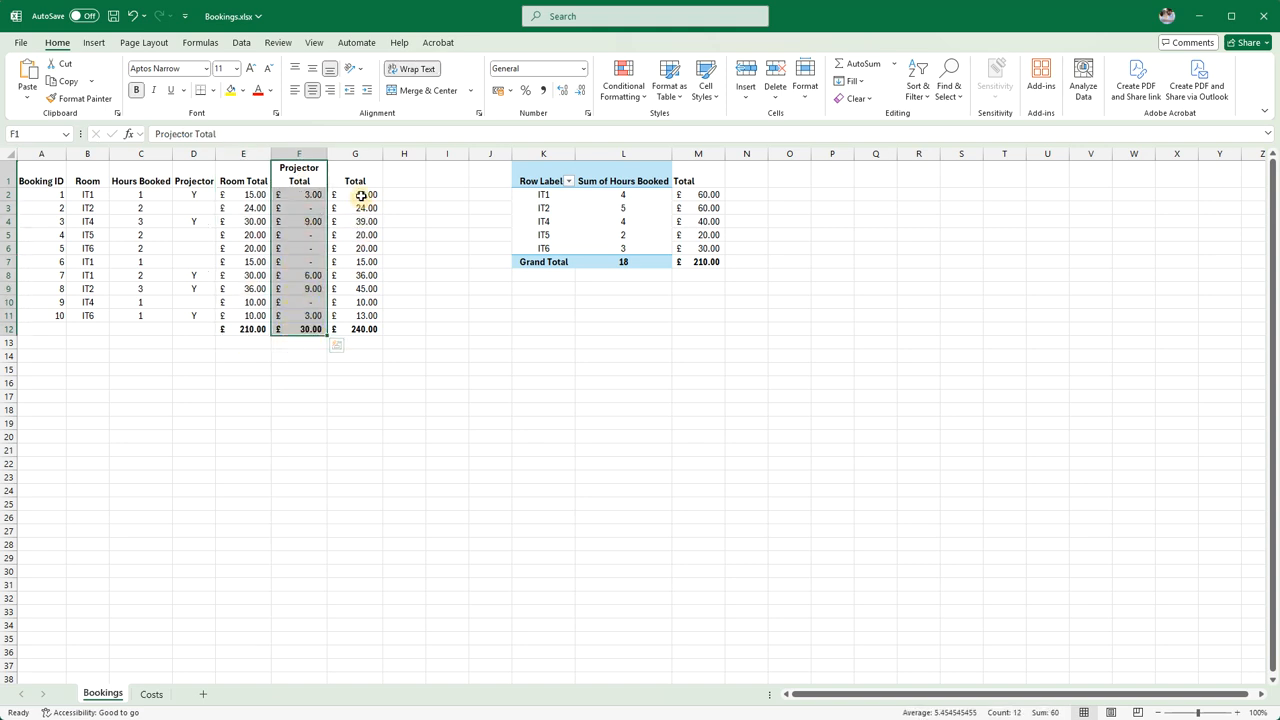
{"action": "left_click_drag", "start_coordinate": [358, 182], "coordinate": [357, 332]}
{"action": "left_click", "coordinate": [298, 382]}
{"action": "left_click", "coordinate": [256, 195]}
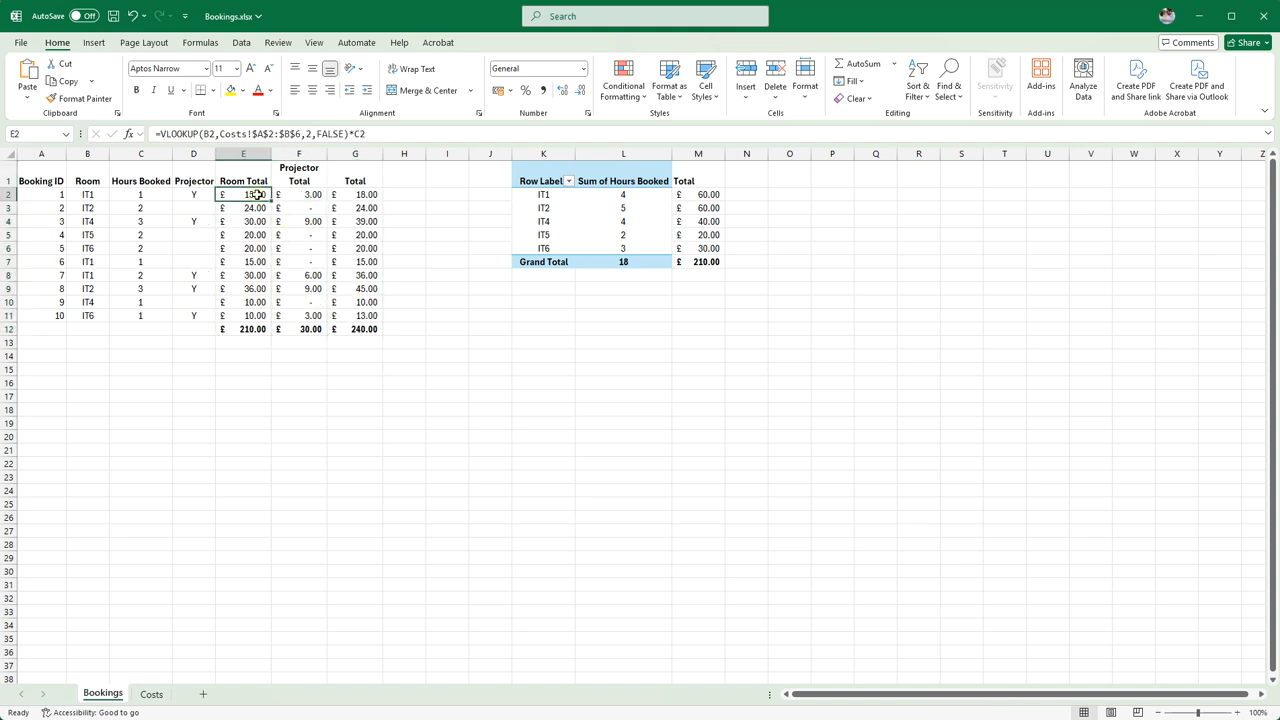
{"action": "left_click", "coordinate": [314, 193]}
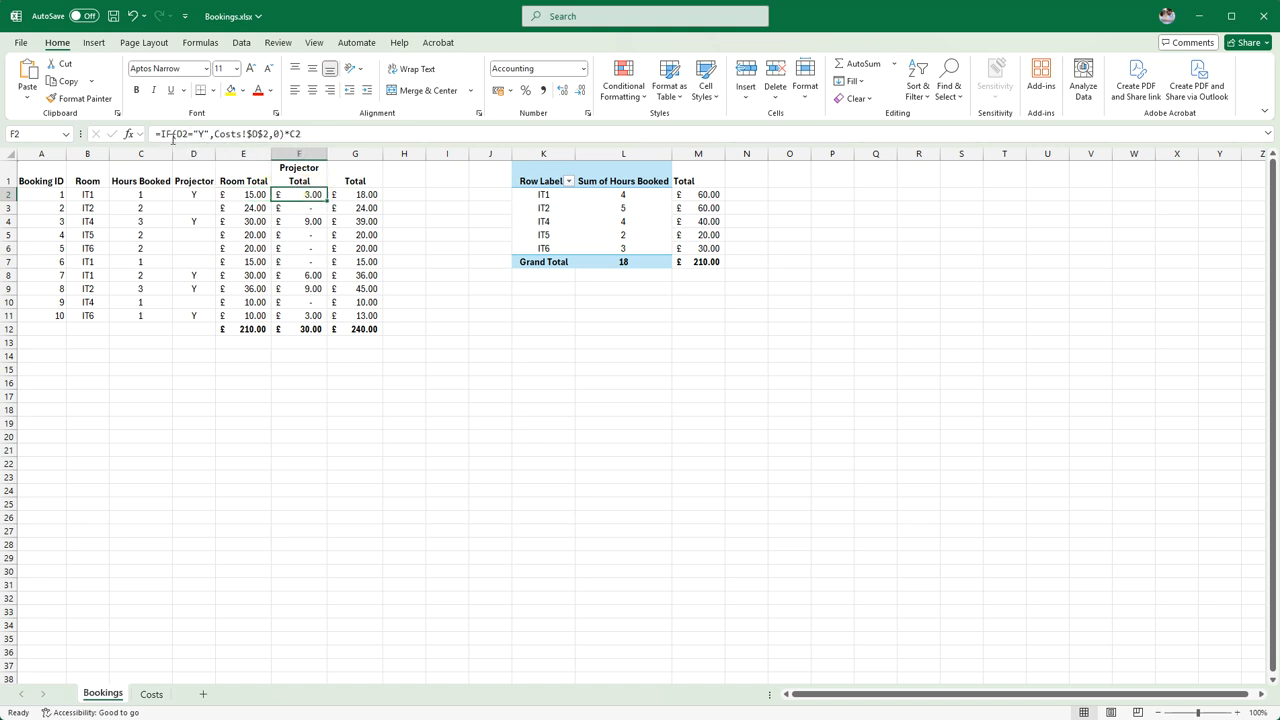
- Replace the addition formula in G2 with a SUM of E2:F2
{"action": "left_click", "coordinate": [375, 198]}
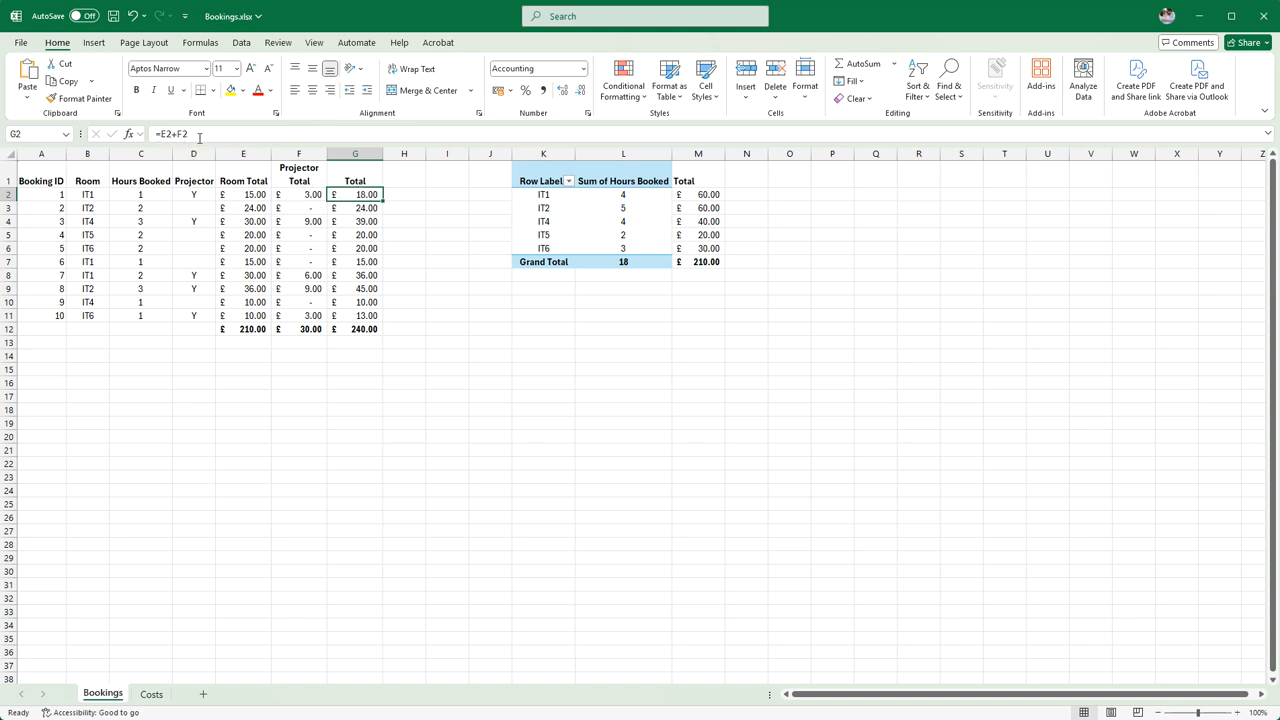
{"action": "left_click_drag", "start_coordinate": [161, 134], "coordinate": [315, 134]}
{"action": "type", "text": "s"}
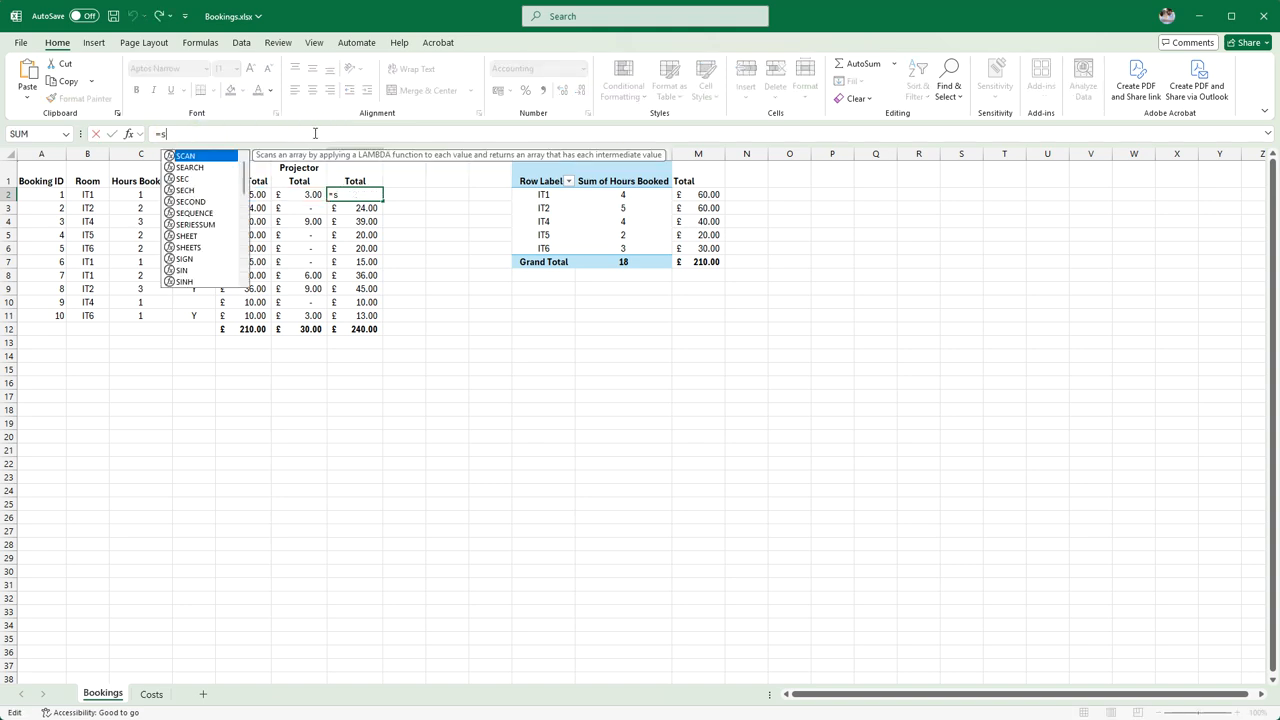
{"action": "type", "text": "um("}
{"action": "key", "text": "BackSpace"}
{"action": "key", "text": "BackSpace"}
{"action": "type", "text": "m("}
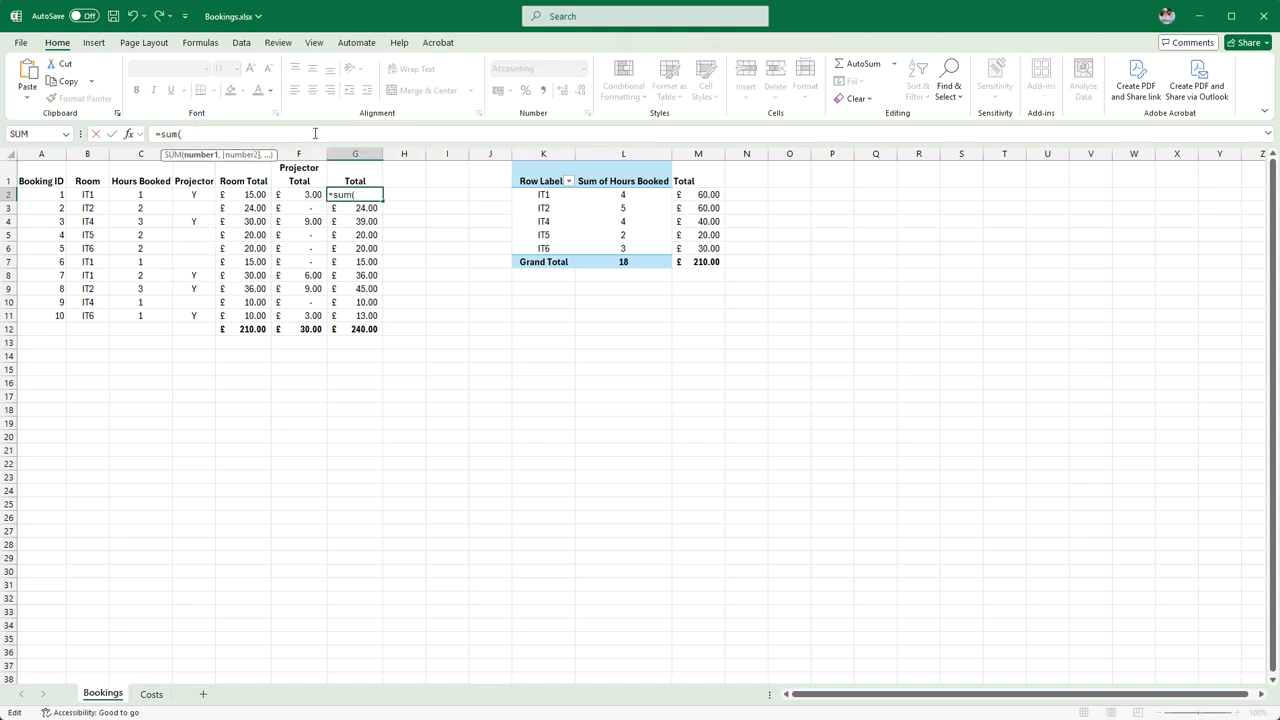
{"action": "left_click_drag", "start_coordinate": [250, 199], "coordinate": [282, 195]}
{"action": "key", "text": "Return"}
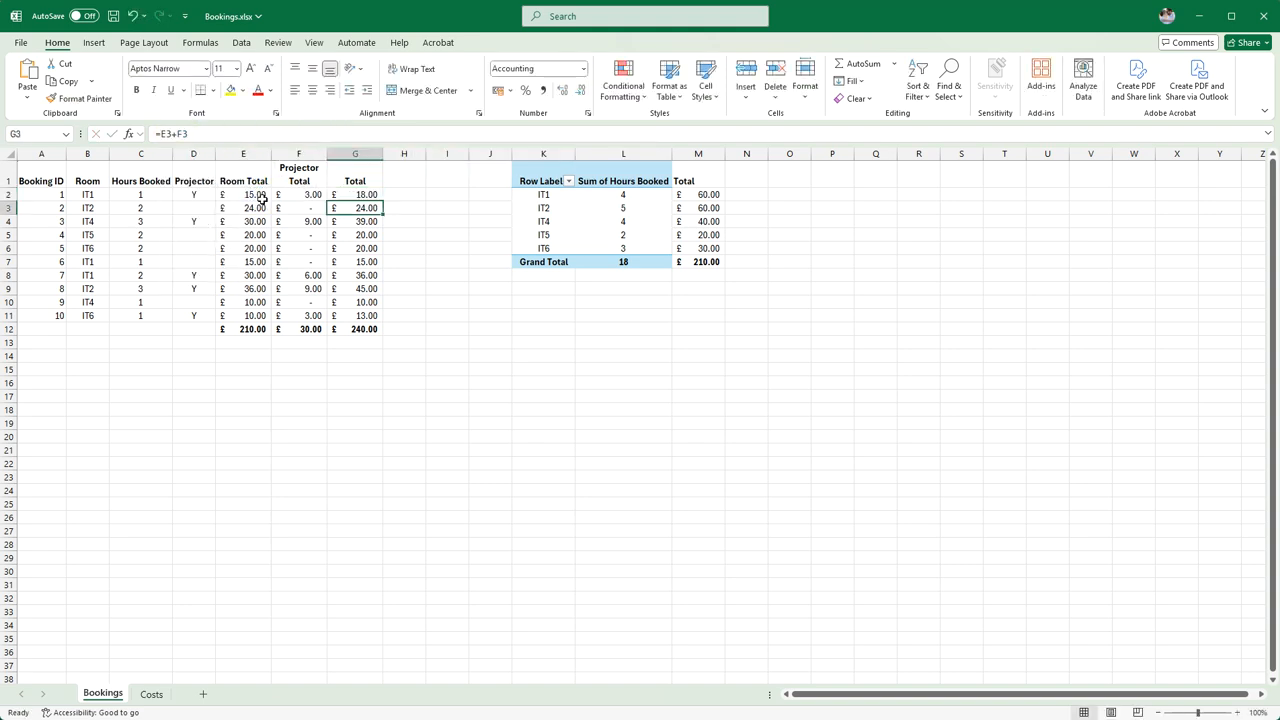
- Fill G2's SUM formula down the Total column to G11
{"action": "left_click", "coordinate": [370, 196]}
{"action": "left_click_drag", "start_coordinate": [382, 201], "coordinate": [381, 322]}
{"action": "left_click", "coordinate": [379, 381]}
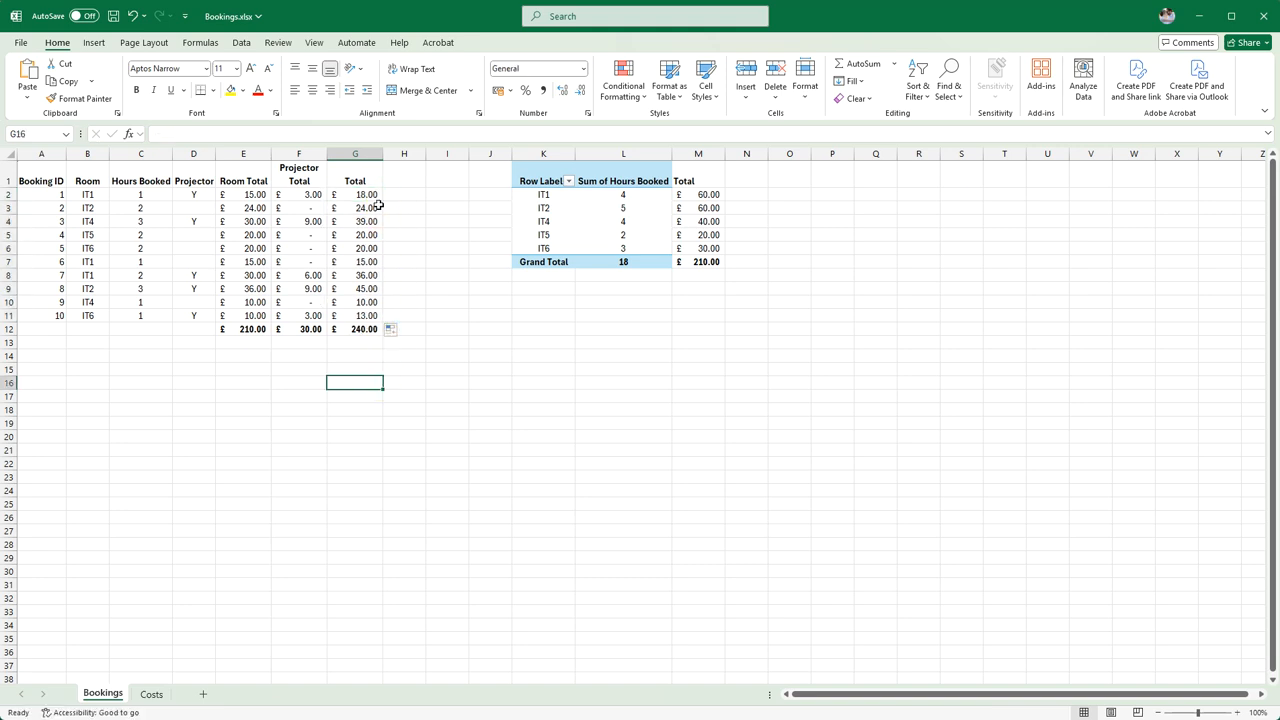
- Check the copied SUM formulas in the Total column from G2 to G8
{"action": "left_click", "coordinate": [378, 197]}
{"action": "key", "text": "Down"}
{"action": "key", "text": "Down"}
{"action": "key", "text": "Down"}
{"action": "key", "text": "Down"}
{"action": "key", "text": "Down"}
{"action": "key", "text": "Down"}
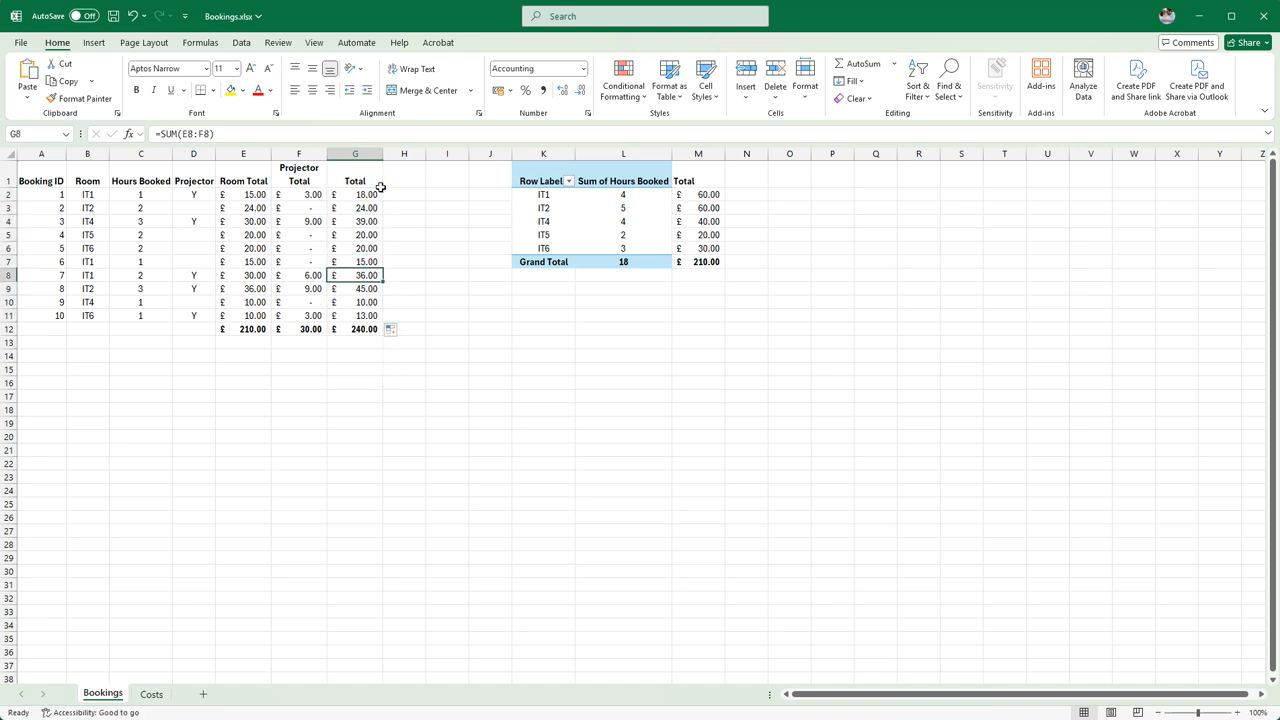
{"action": "left_click", "coordinate": [379, 488]}
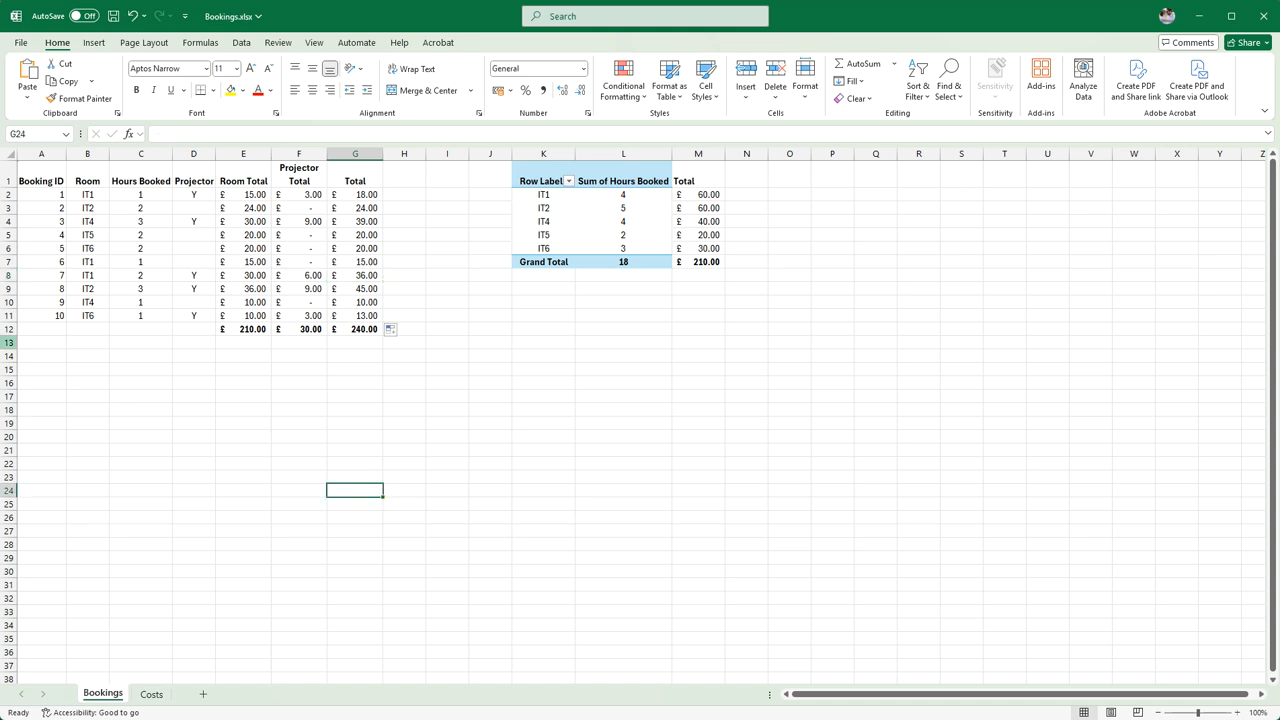